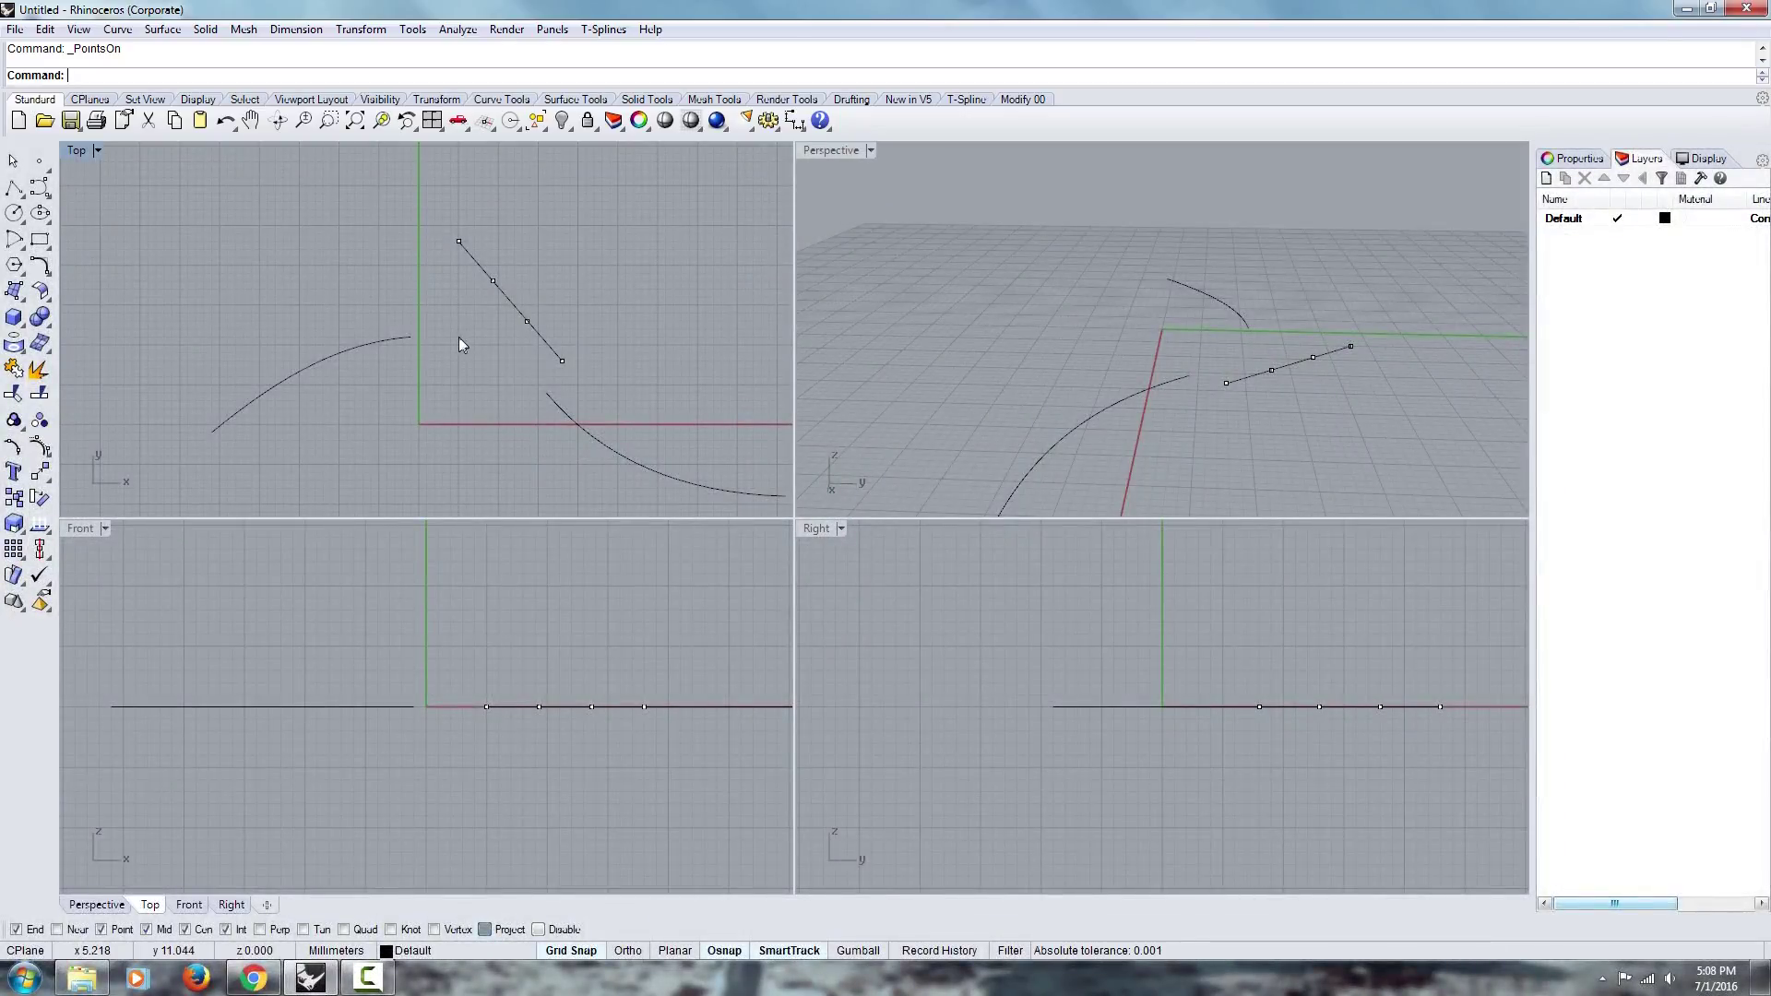
Draw a degree 3 control point curve with three points in the Top view, above the arc near the negative x side.
click(44, 189)
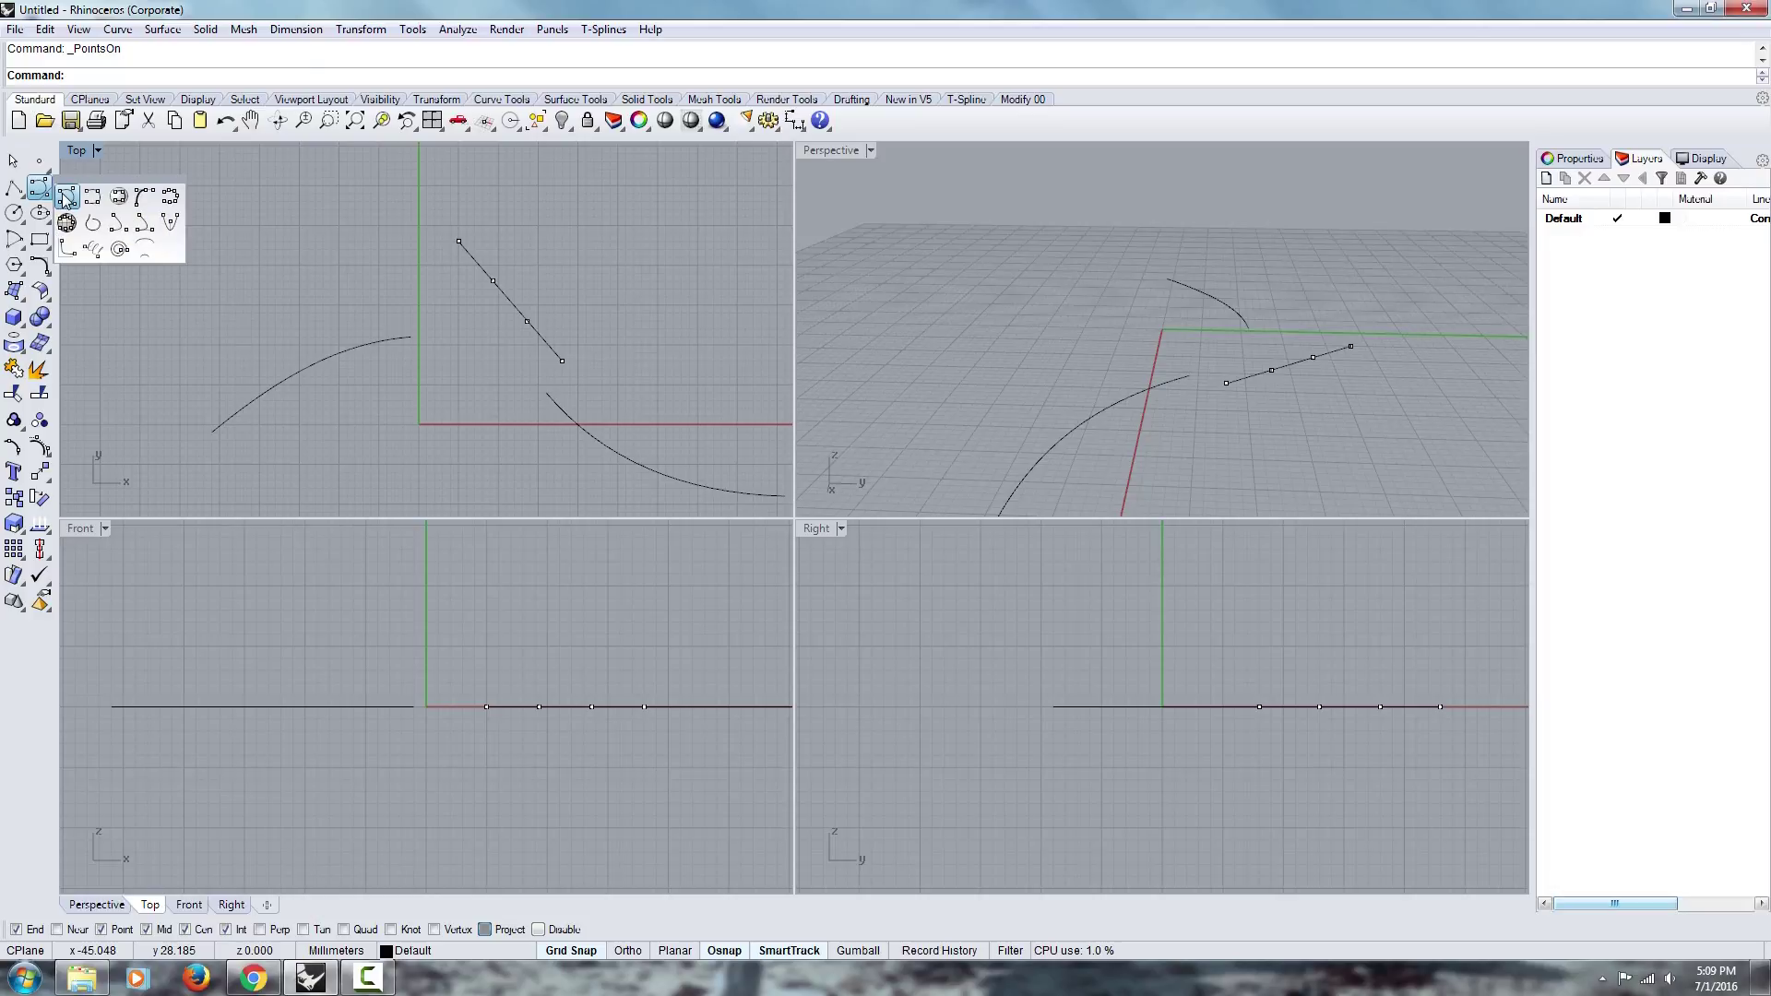
click(65, 196)
click(202, 376)
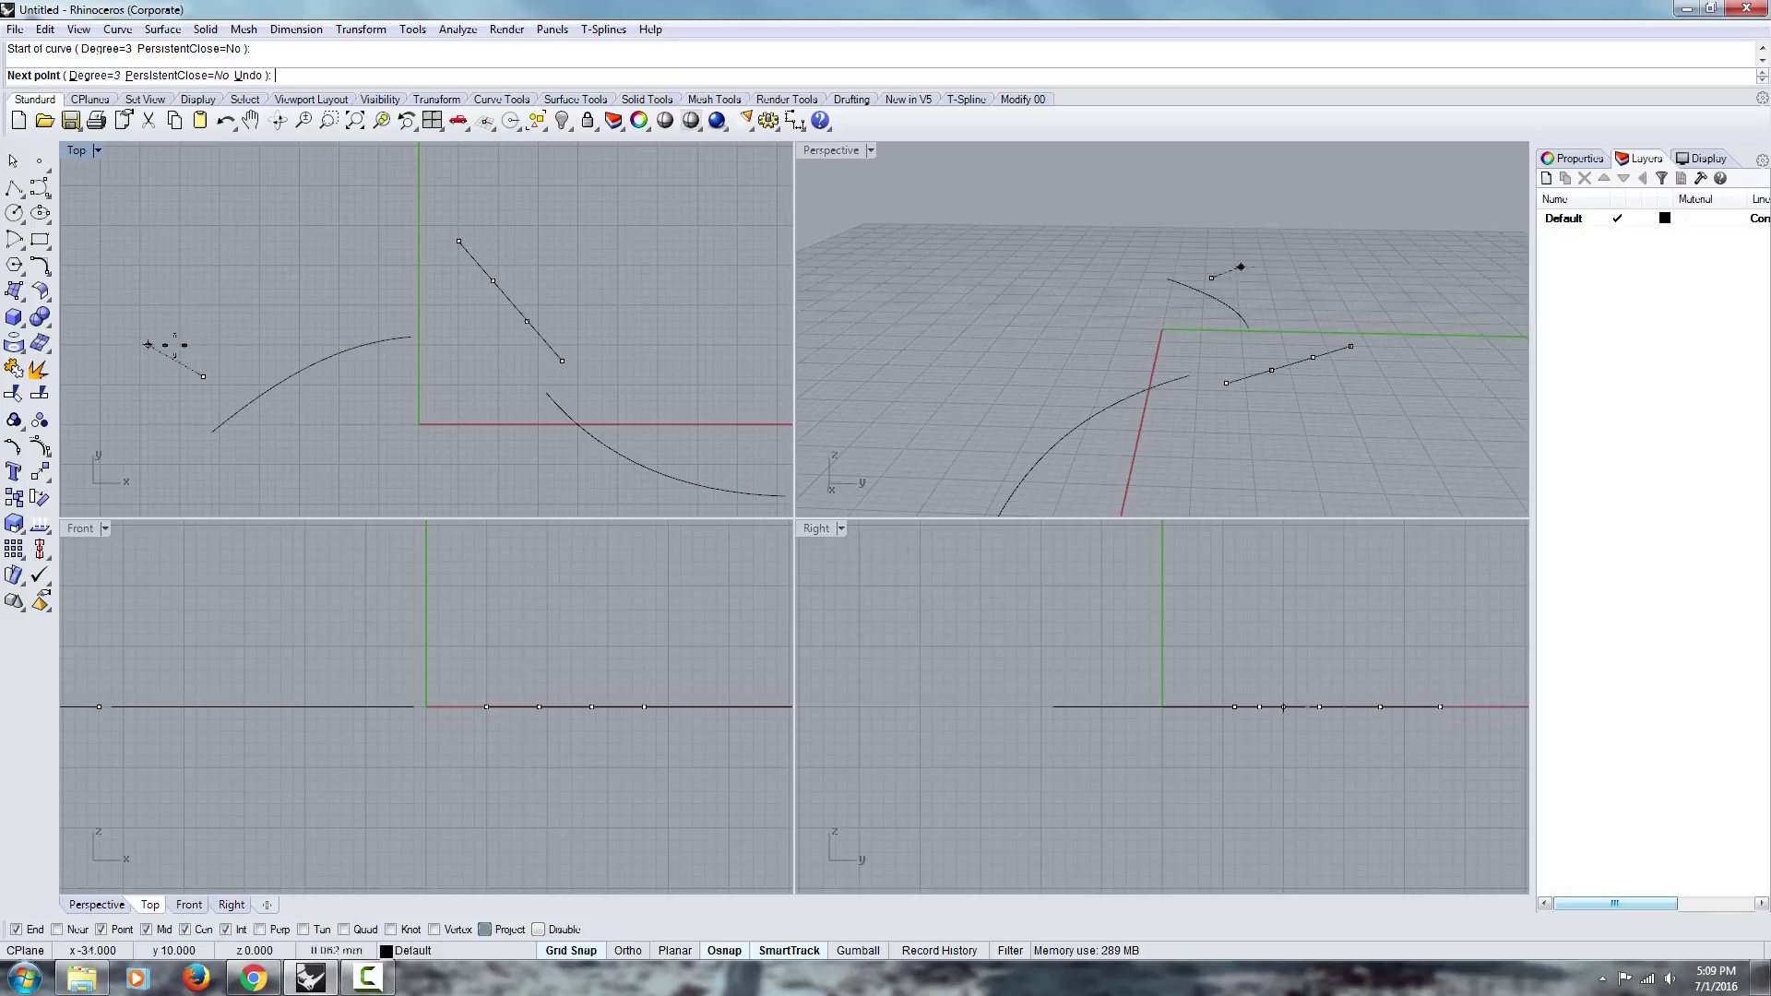
click(211, 241)
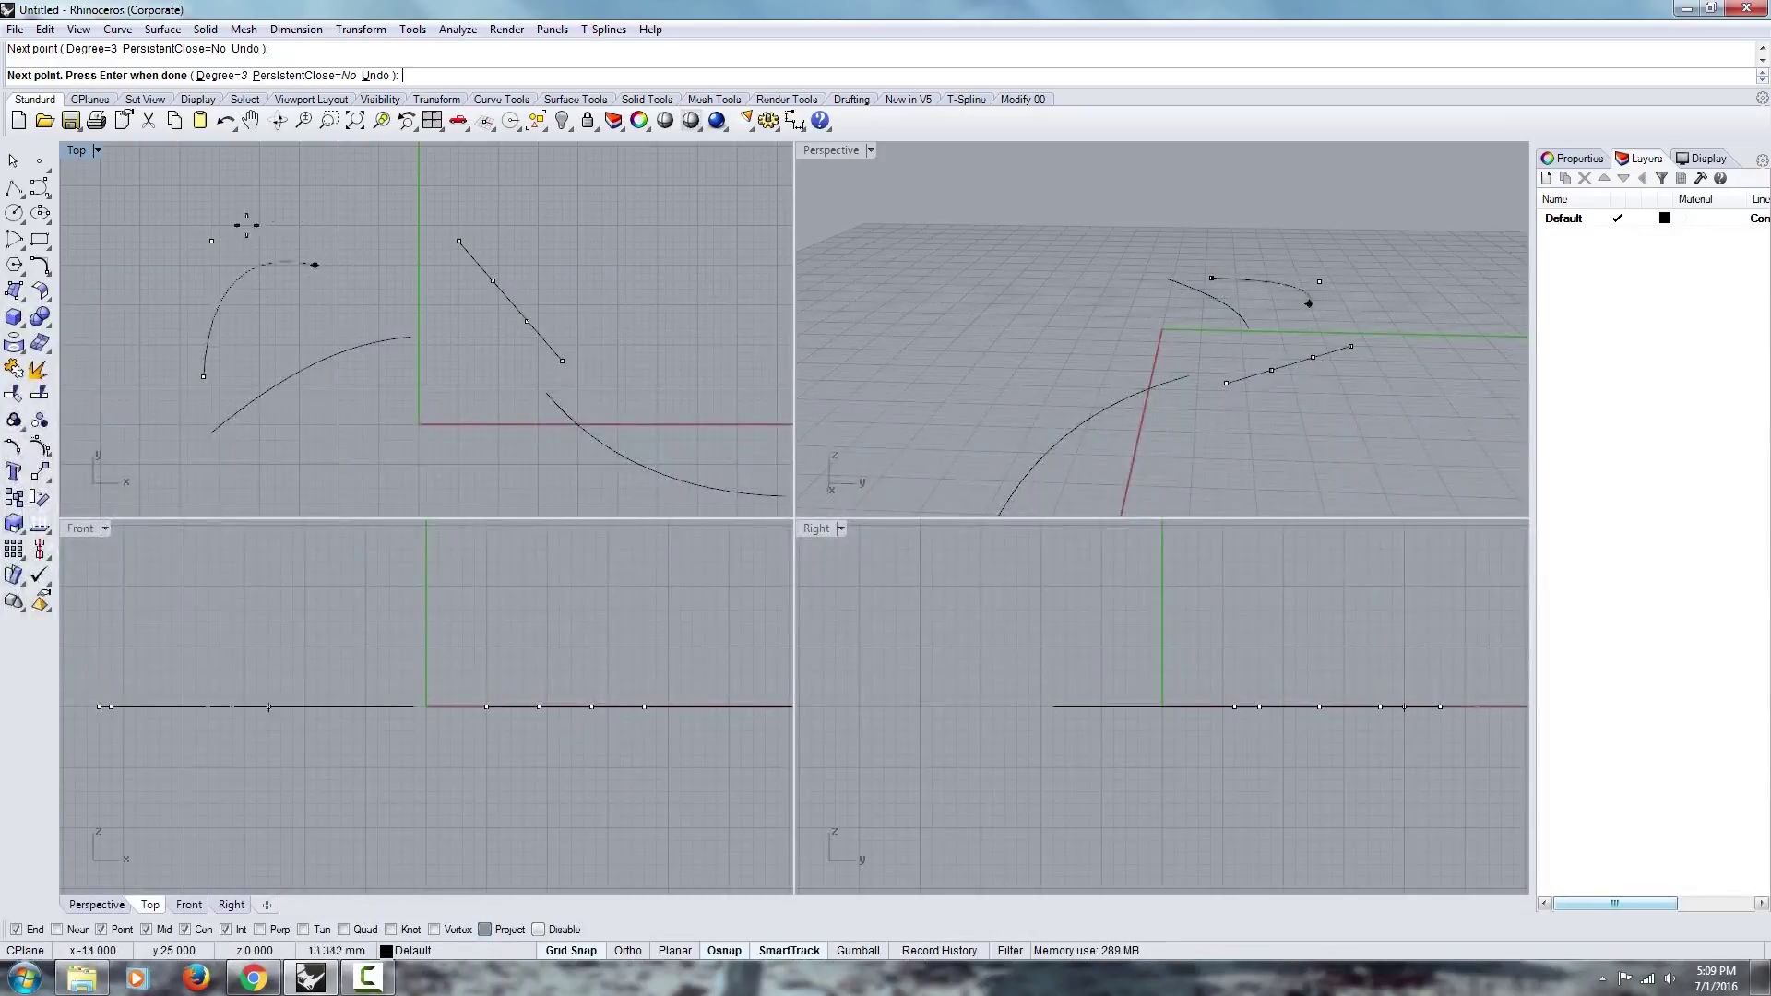
click(203, 376)
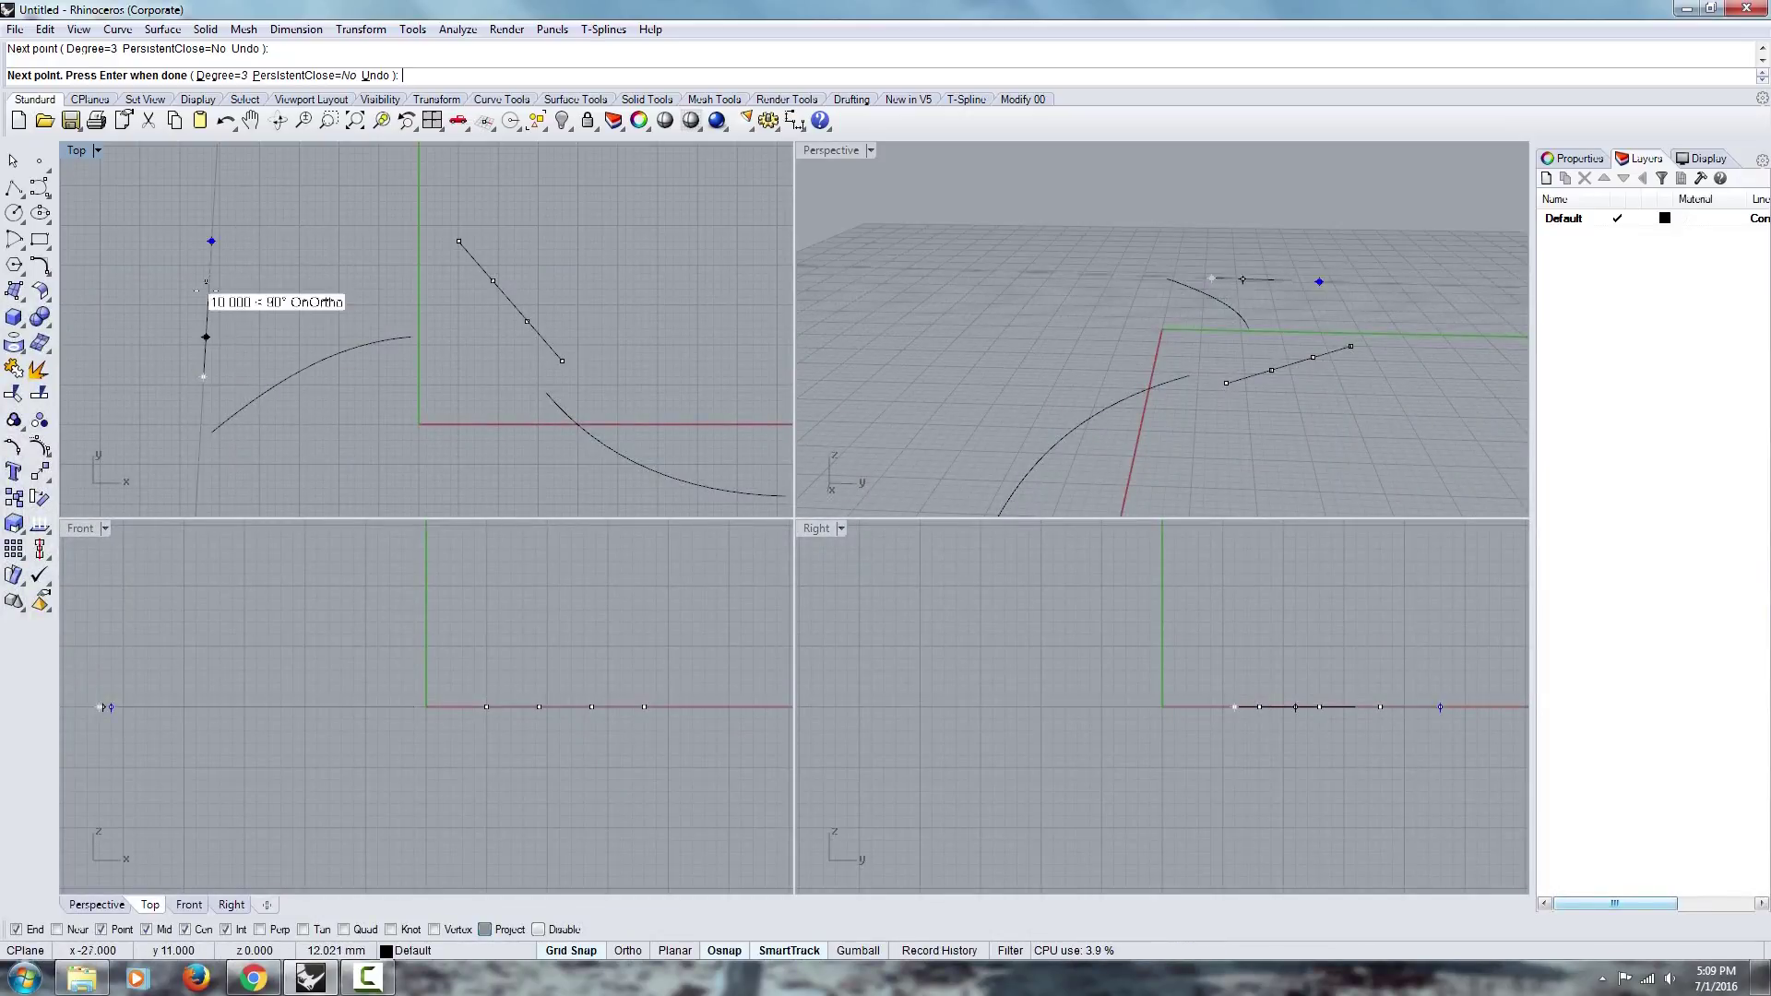
click(275, 225)
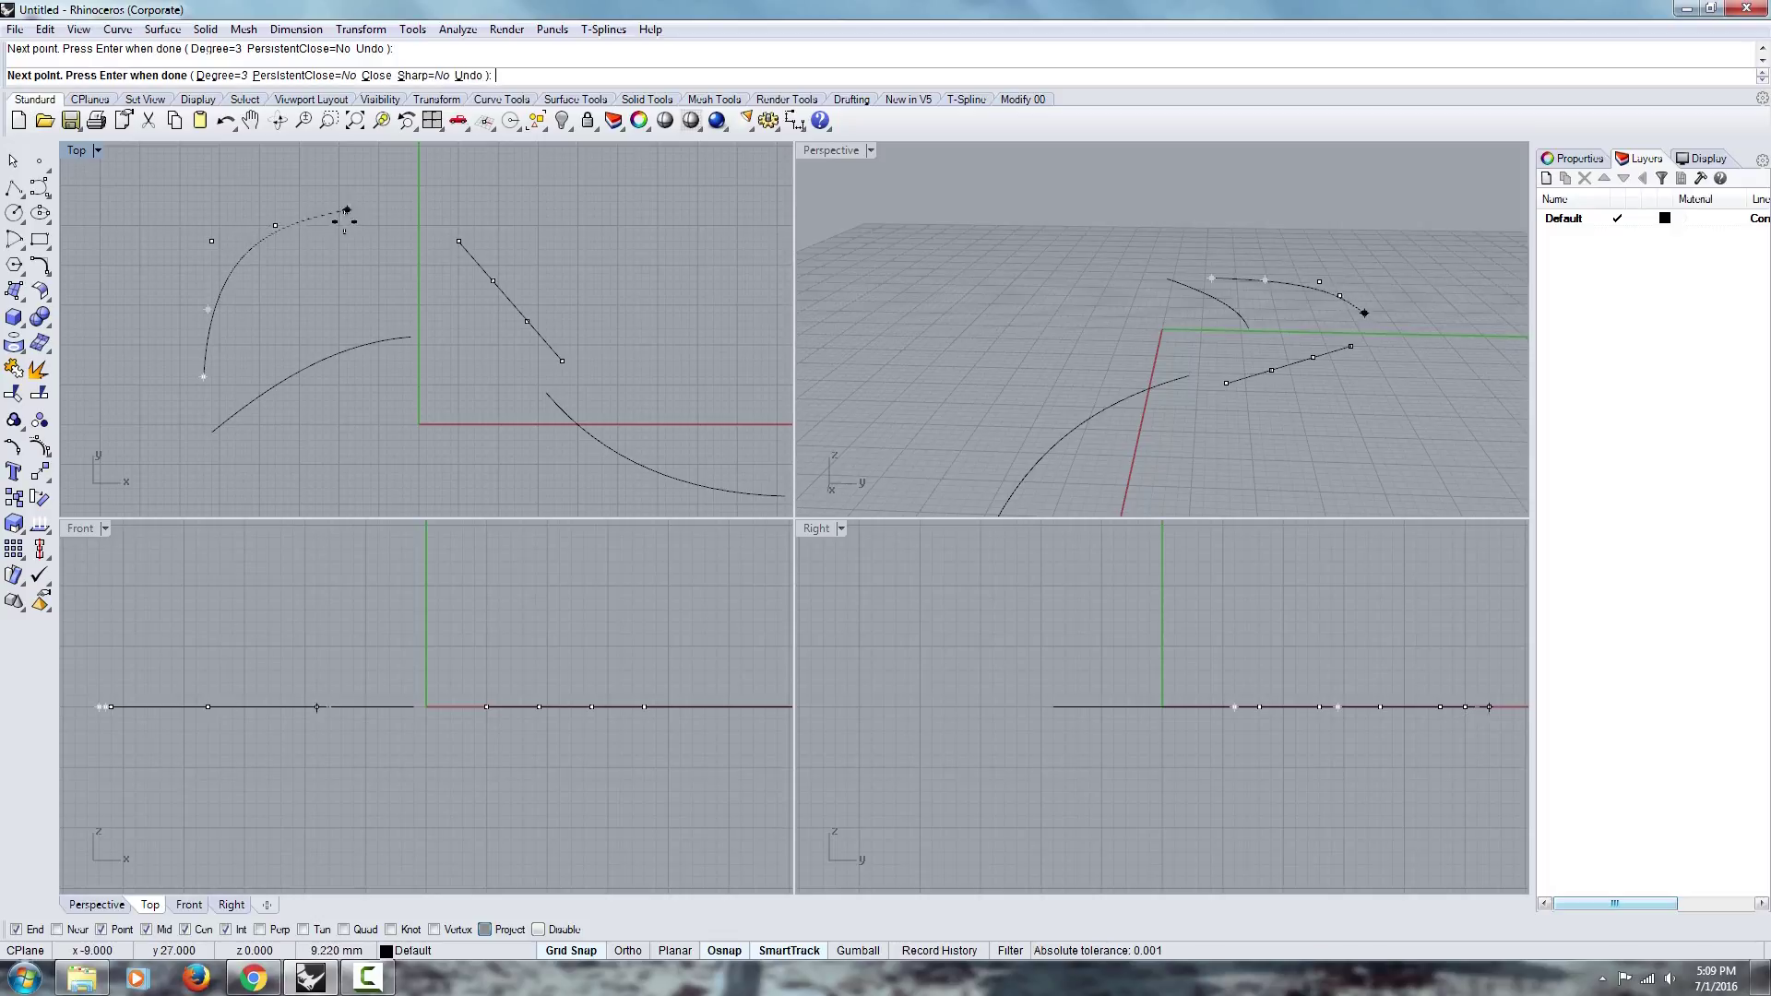
key(Return)
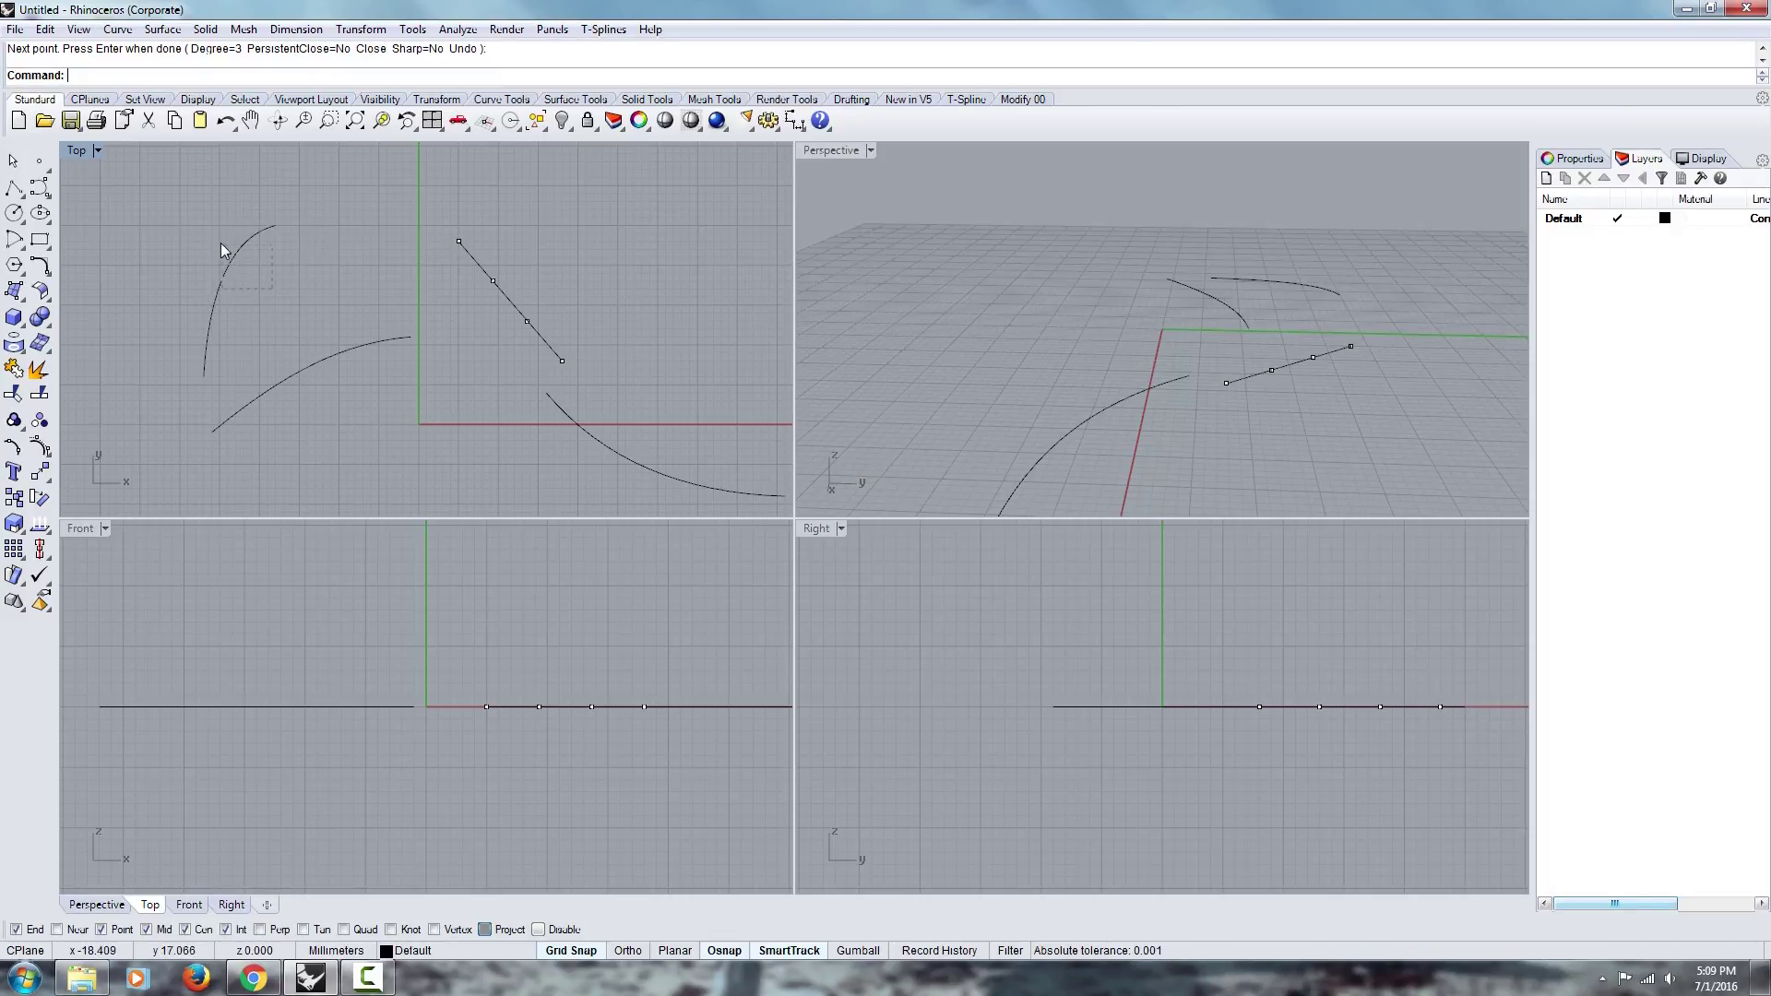
Turn on the control points of the new three-point curve and check its off-curve middle point.
click(221, 246)
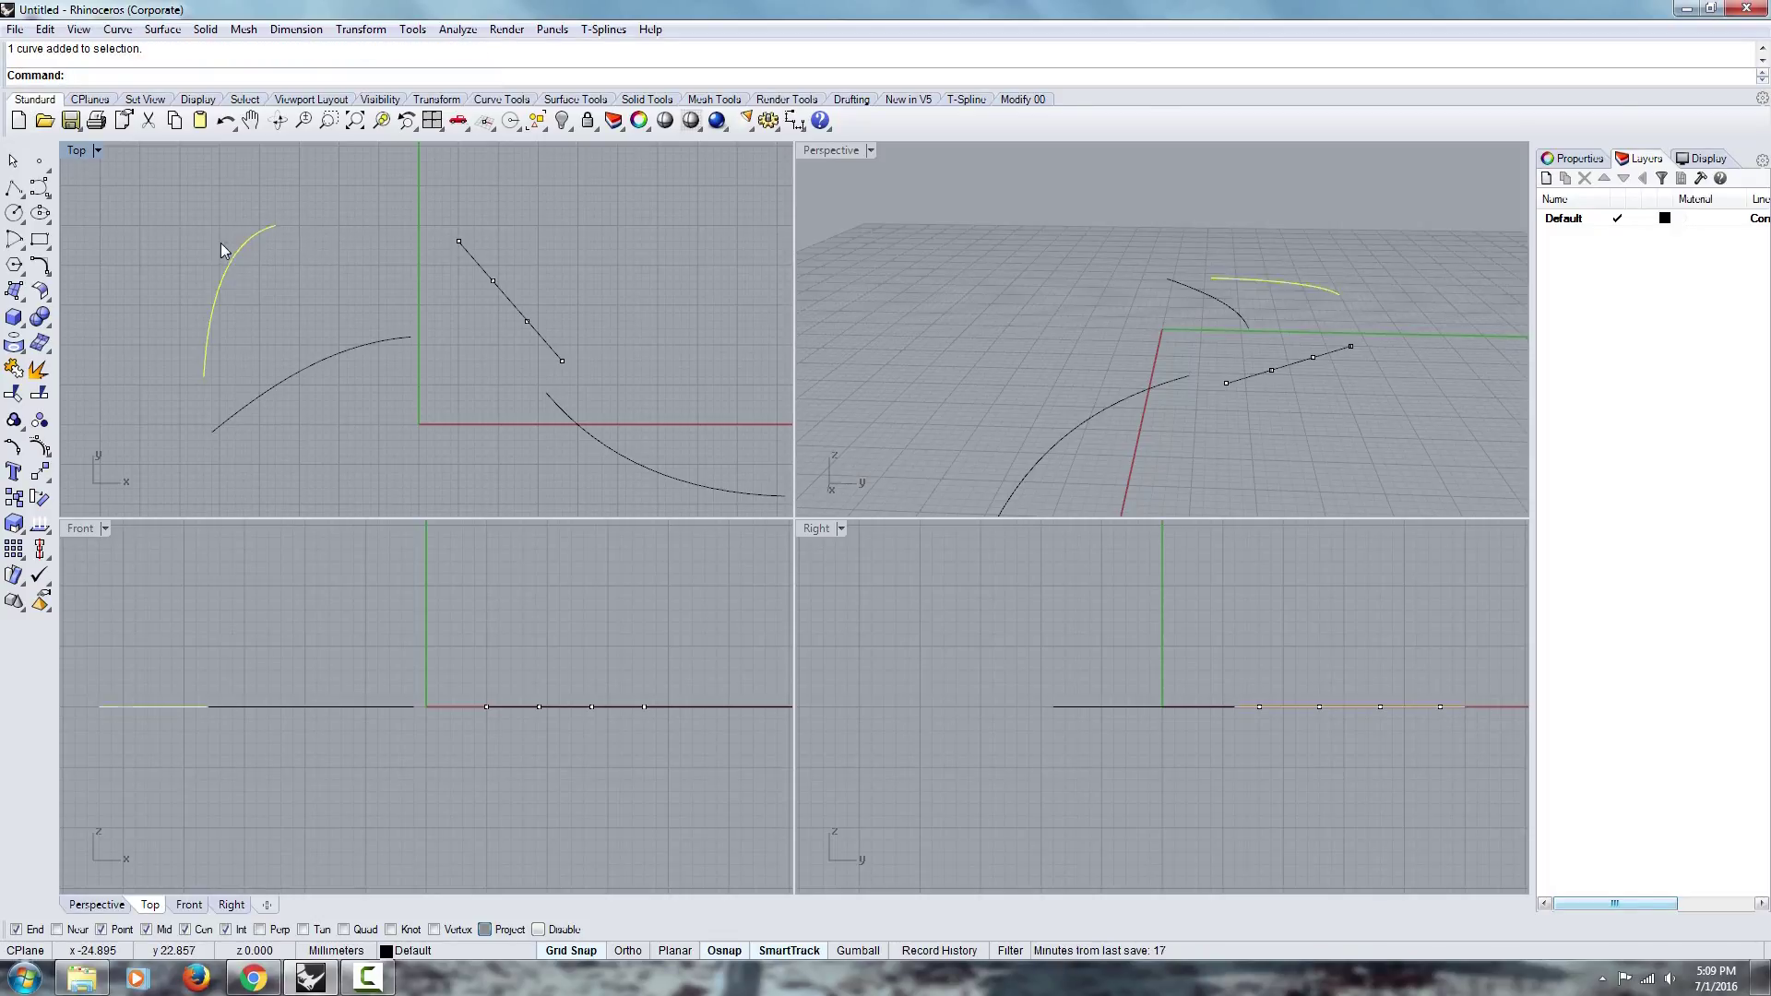
click(40, 447)
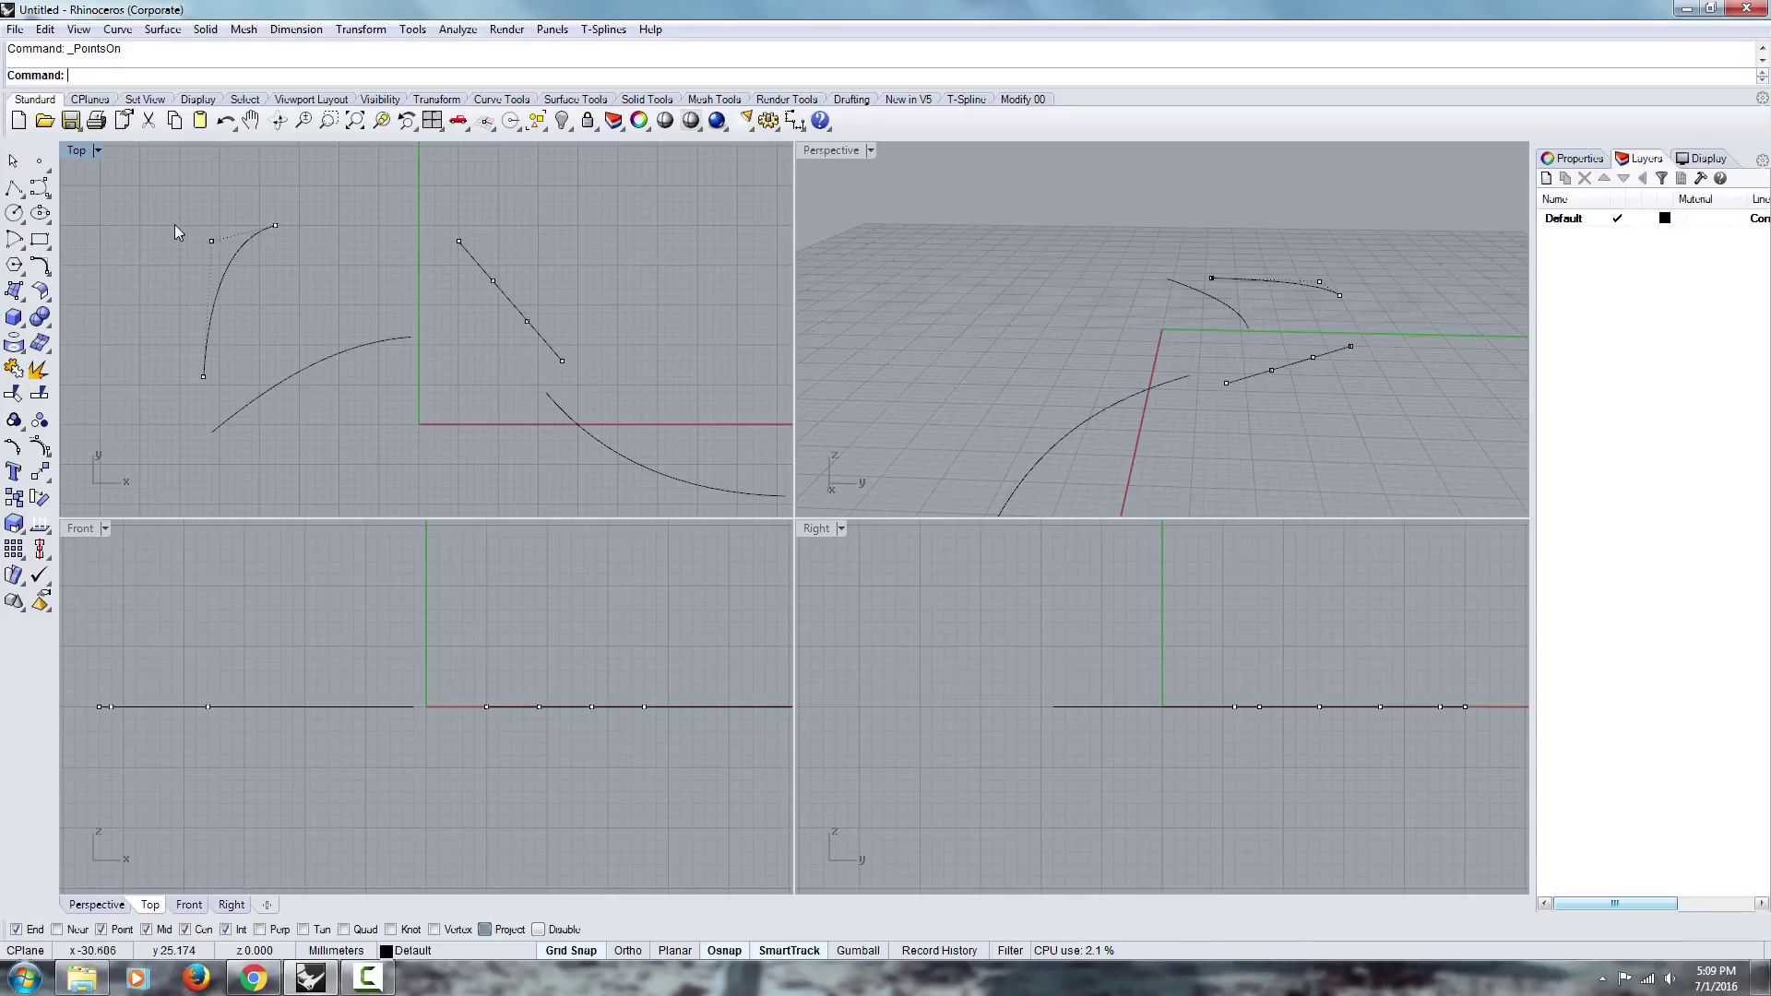
drag(196, 228, 240, 267)
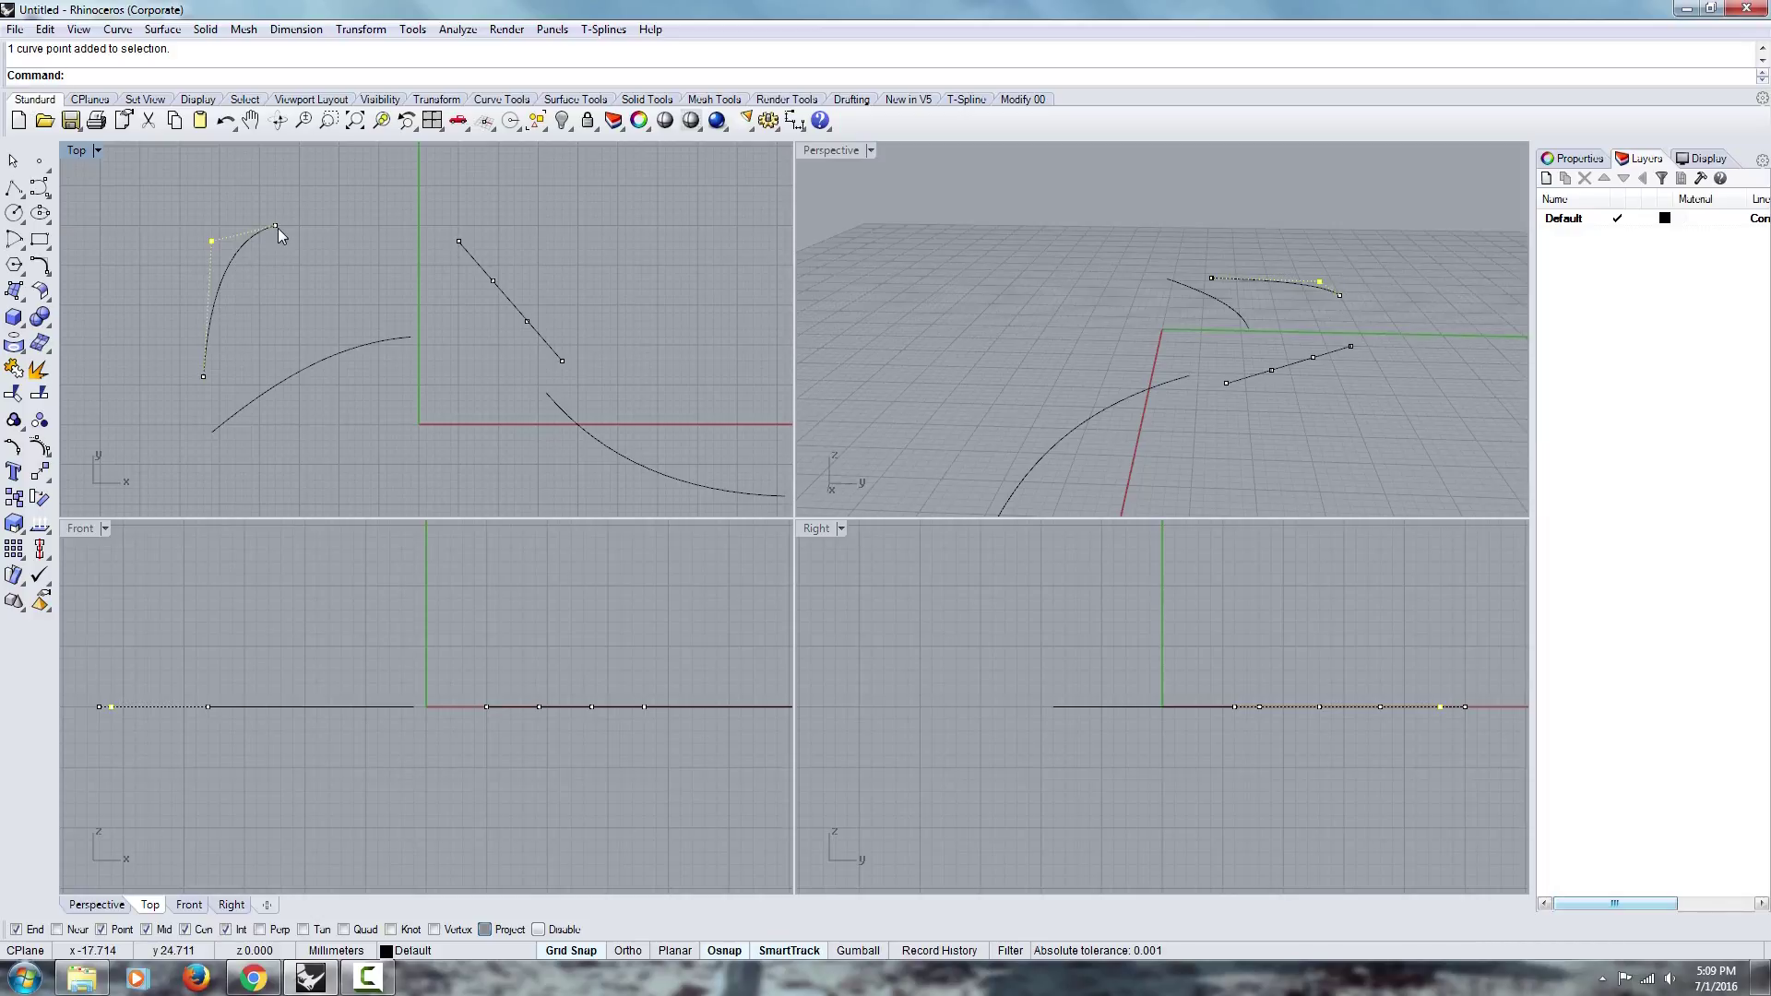
click(319, 217)
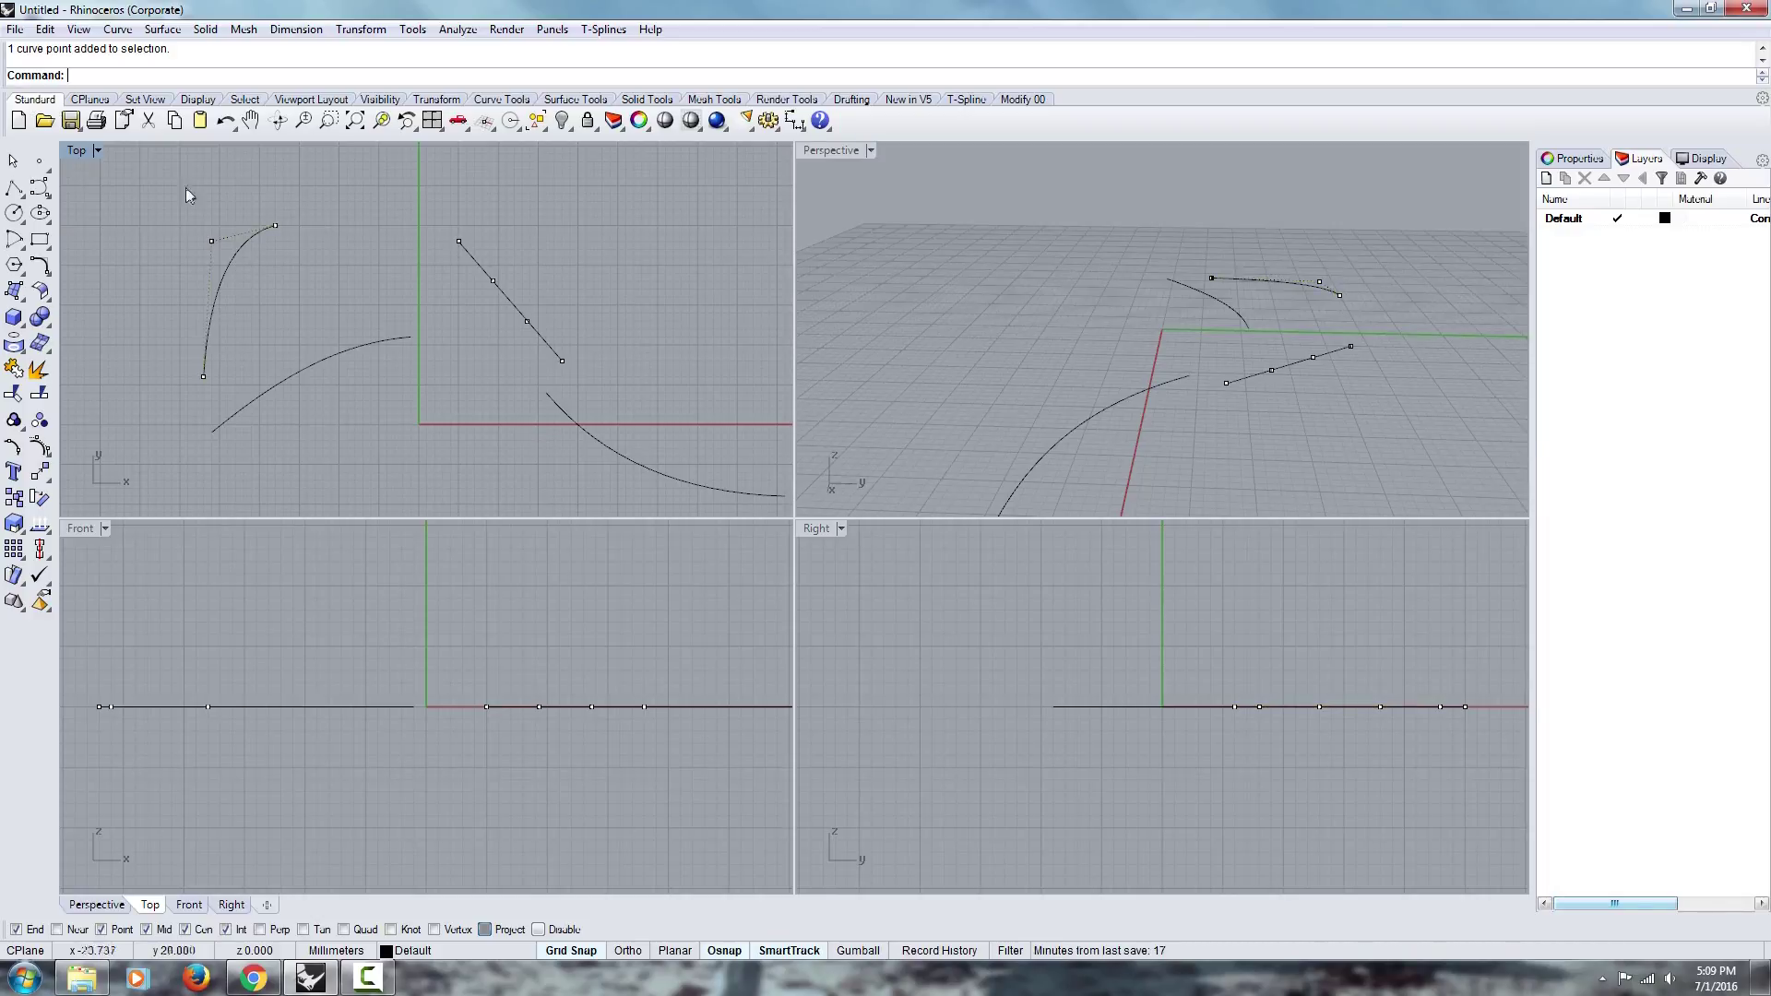
Draw an interpolated curve with degree 3 through two points in the Top view, beyond the existing straight curve.
click(40, 187)
click(48, 195)
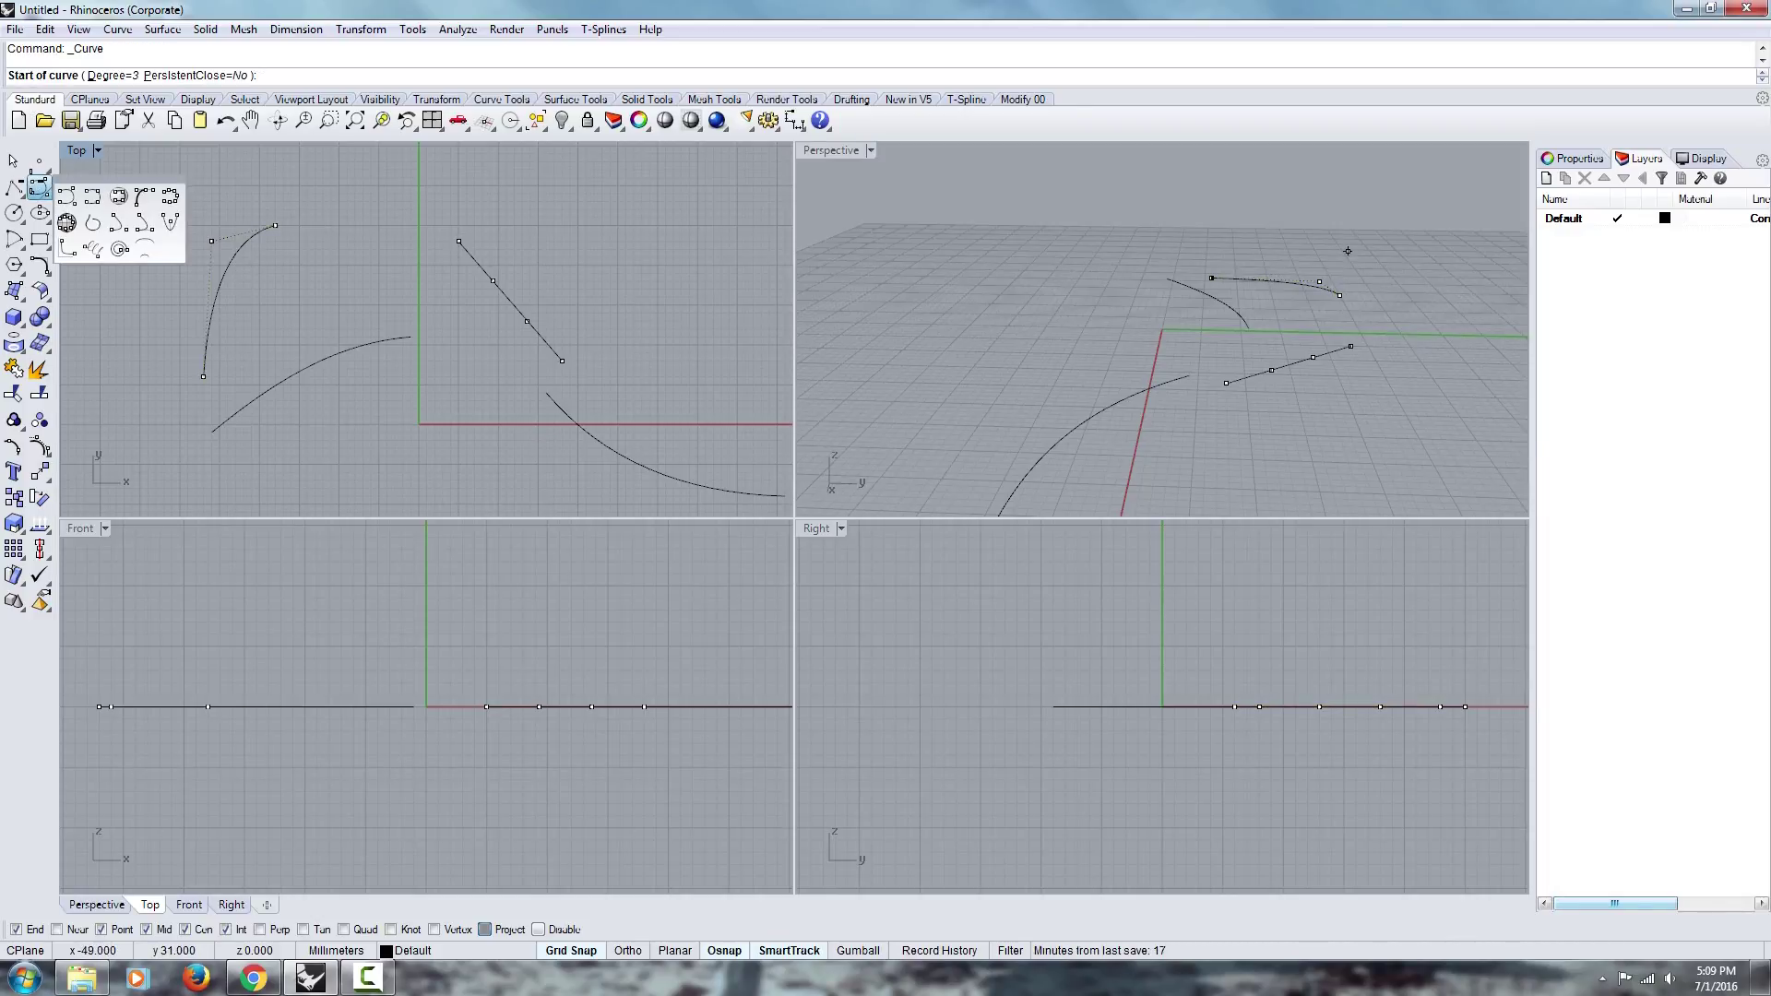
click(95, 196)
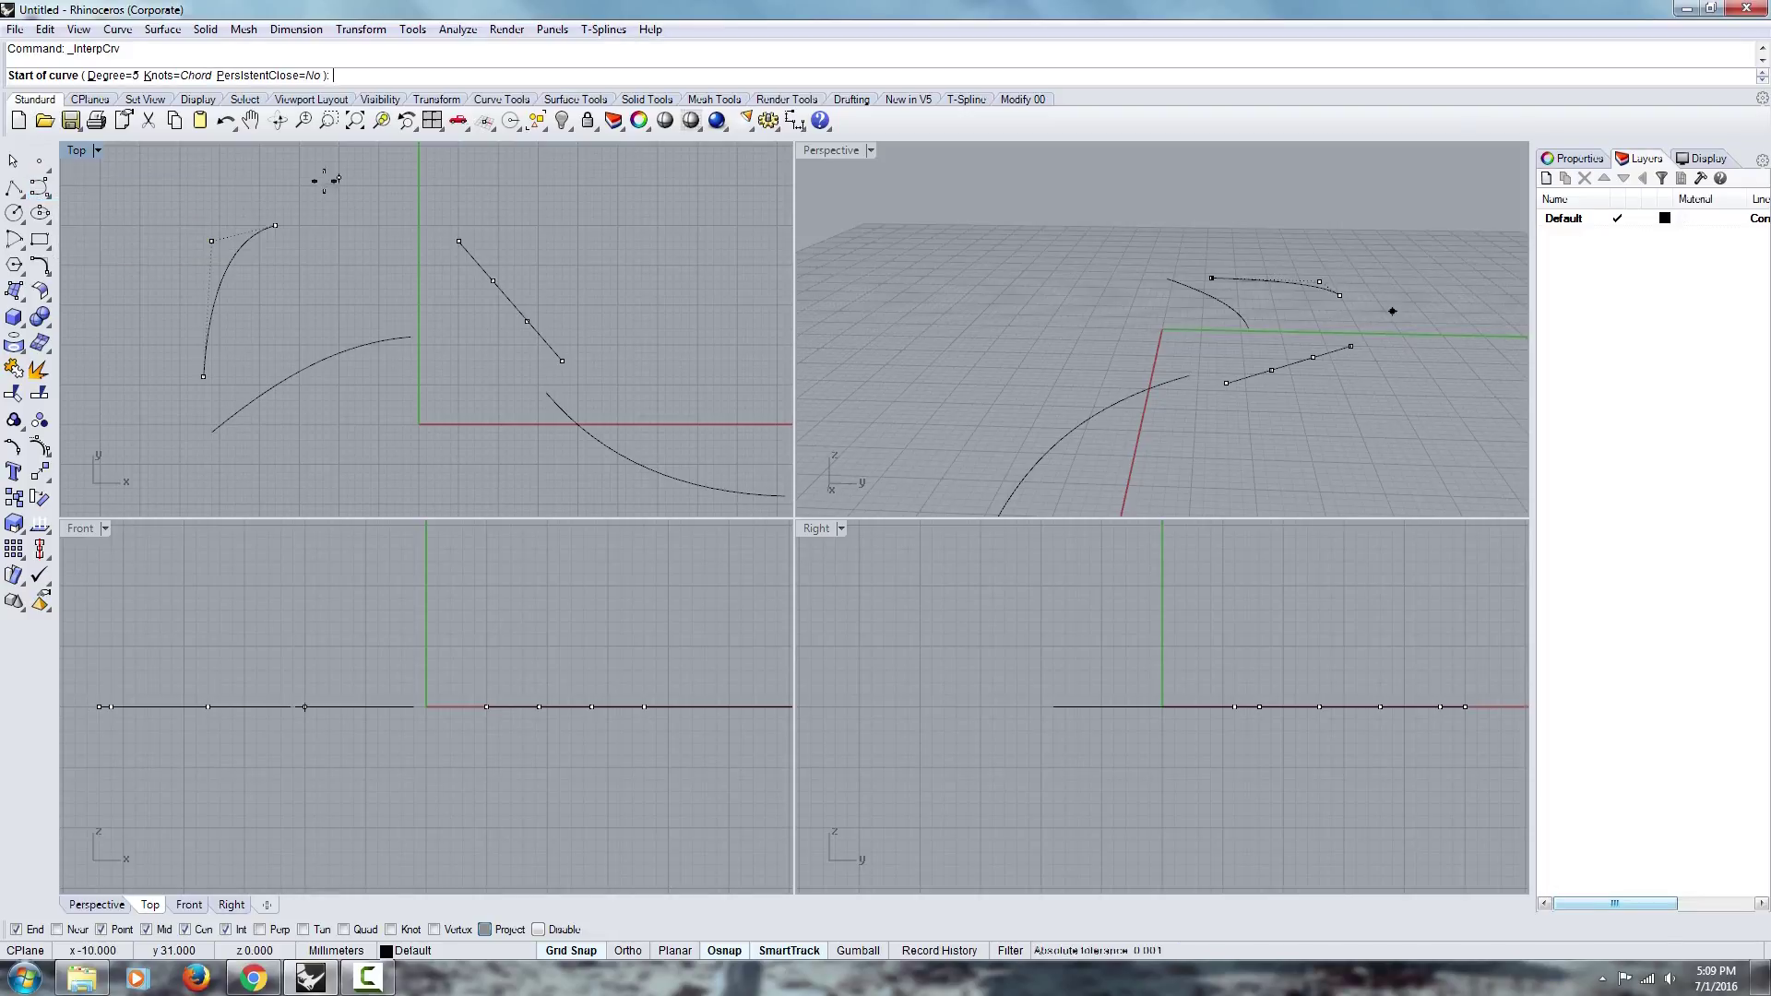
click(113, 76)
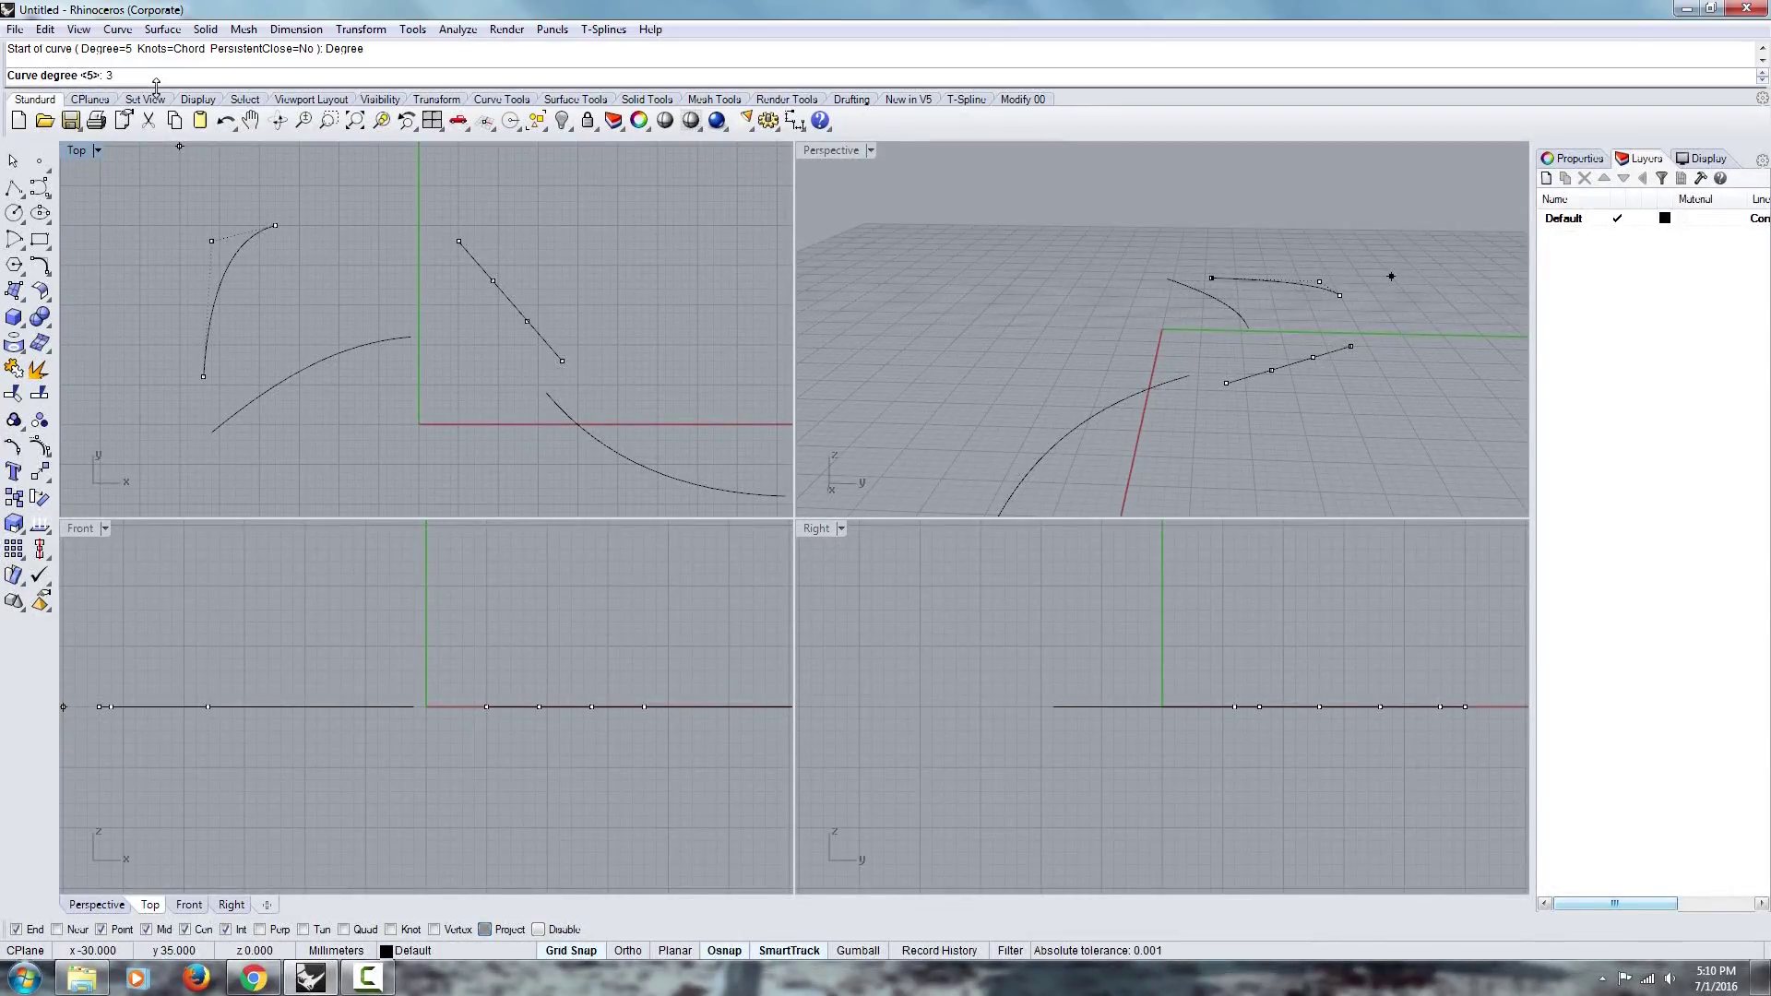
key(Return)
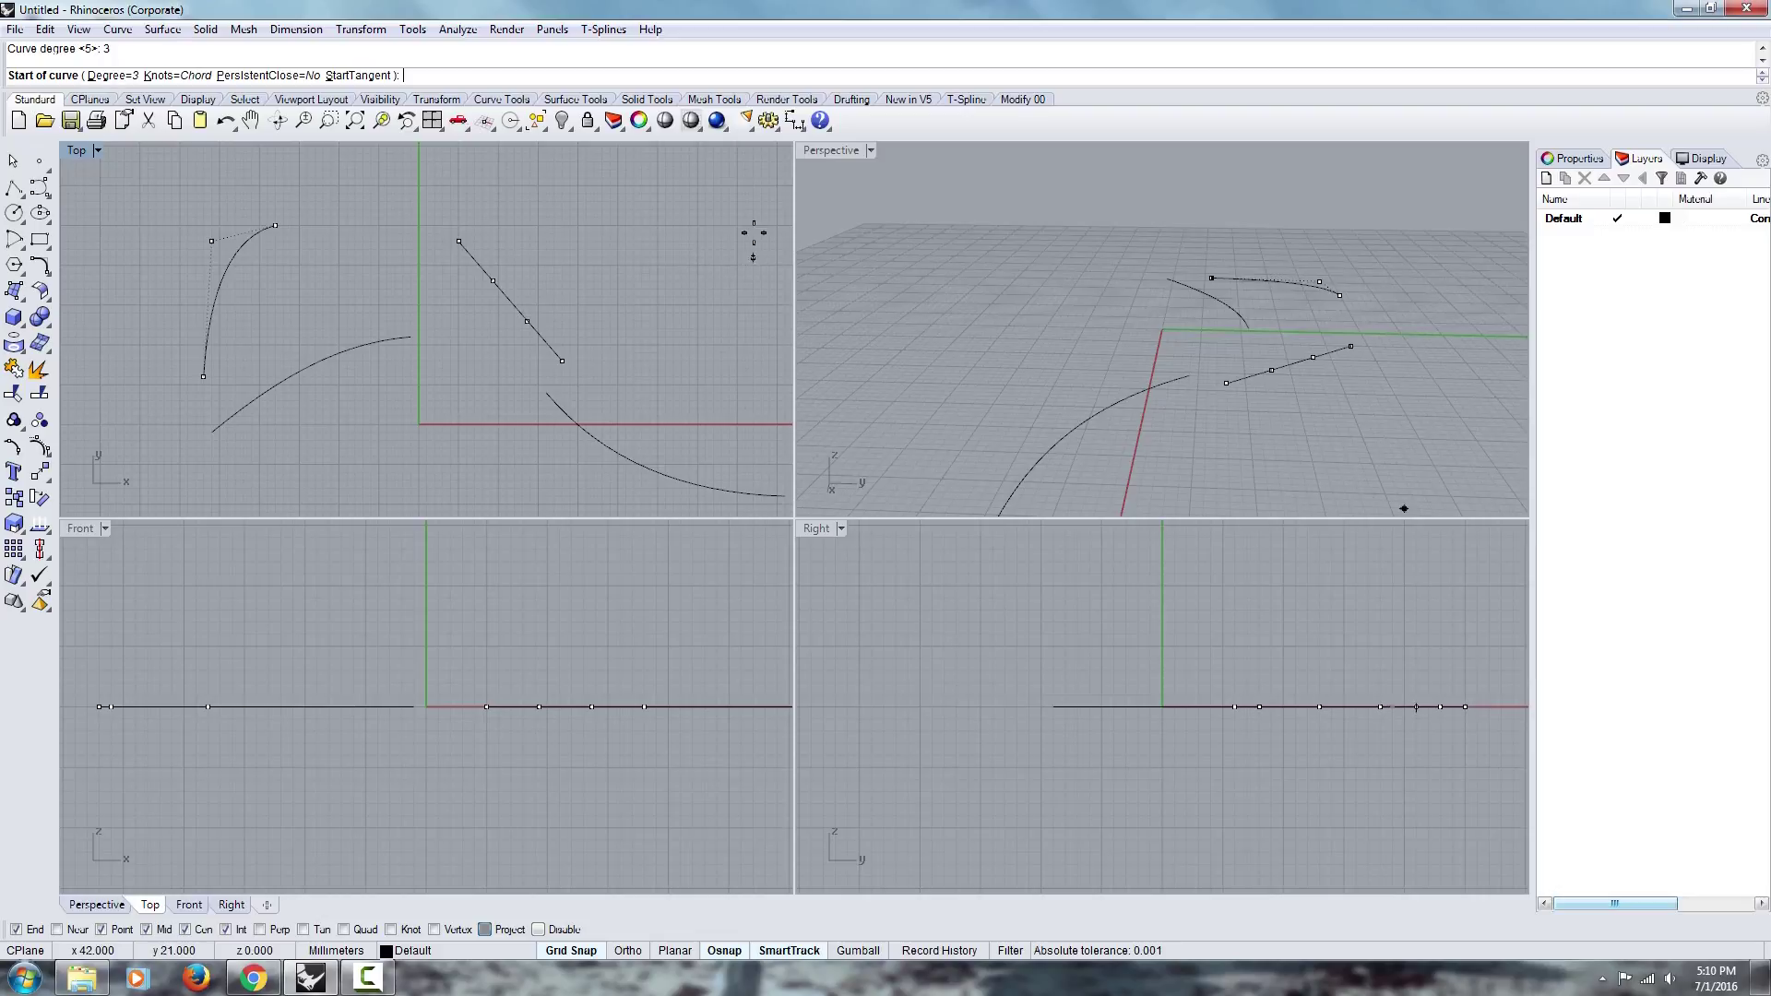
click(721, 331)
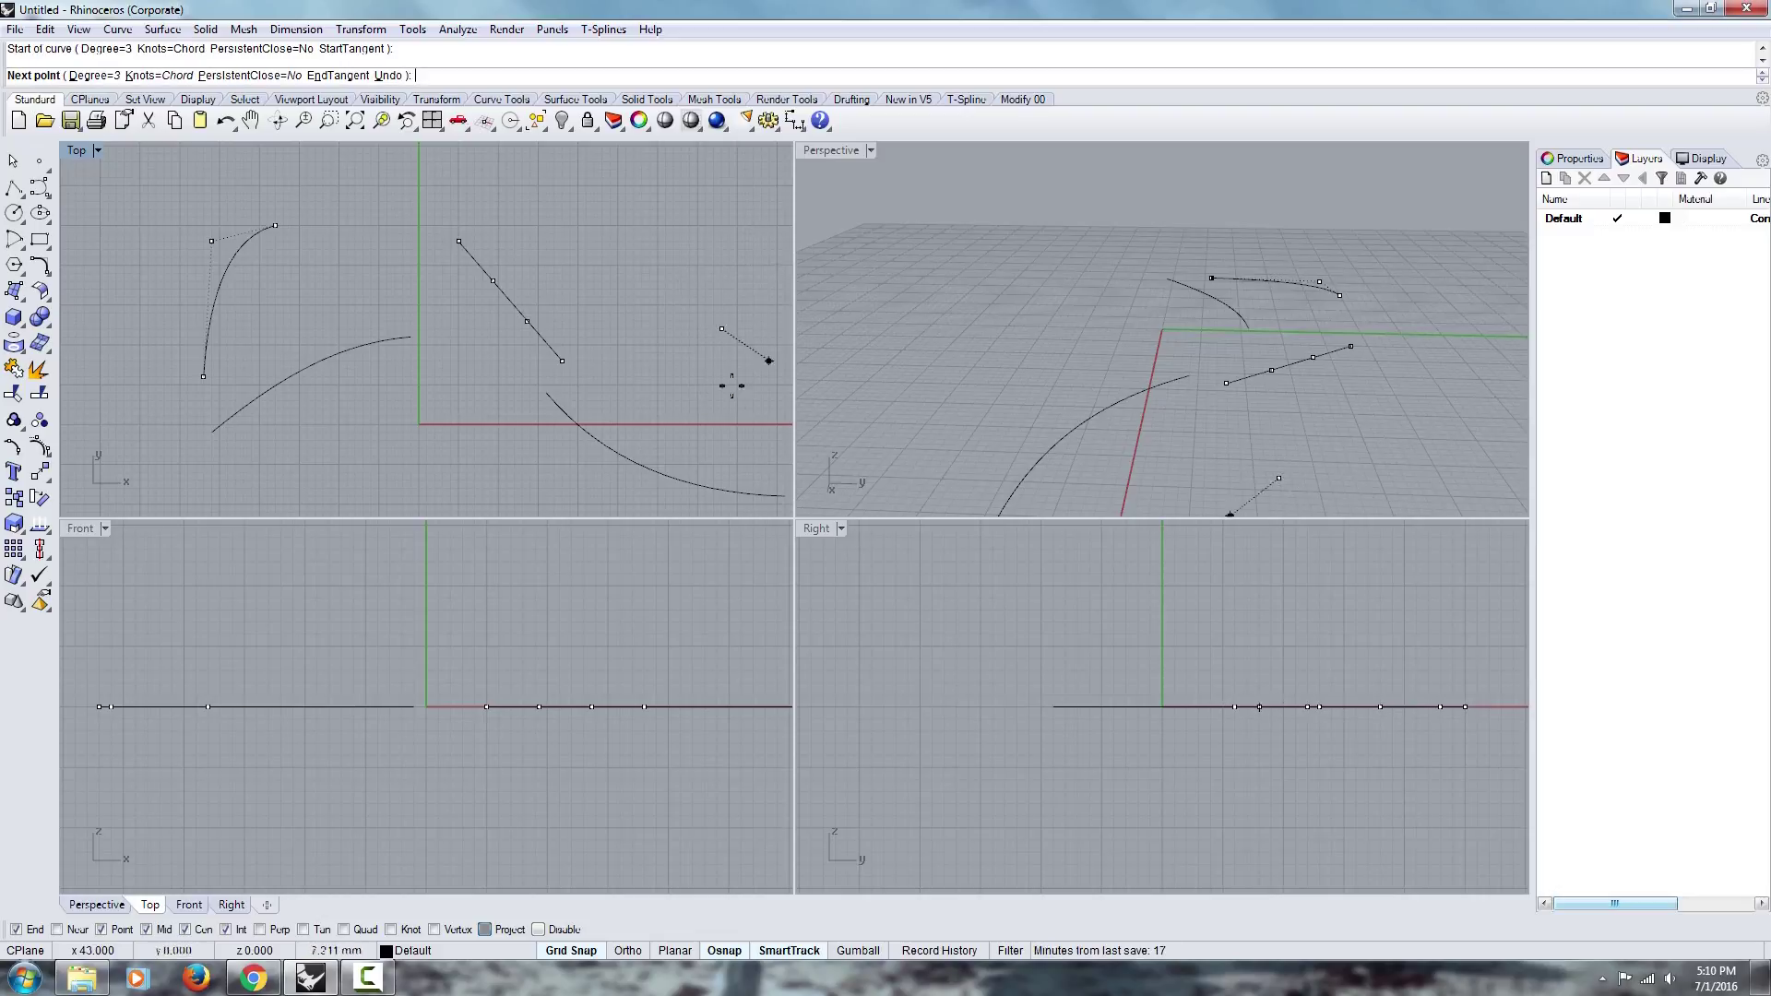
click(548, 185)
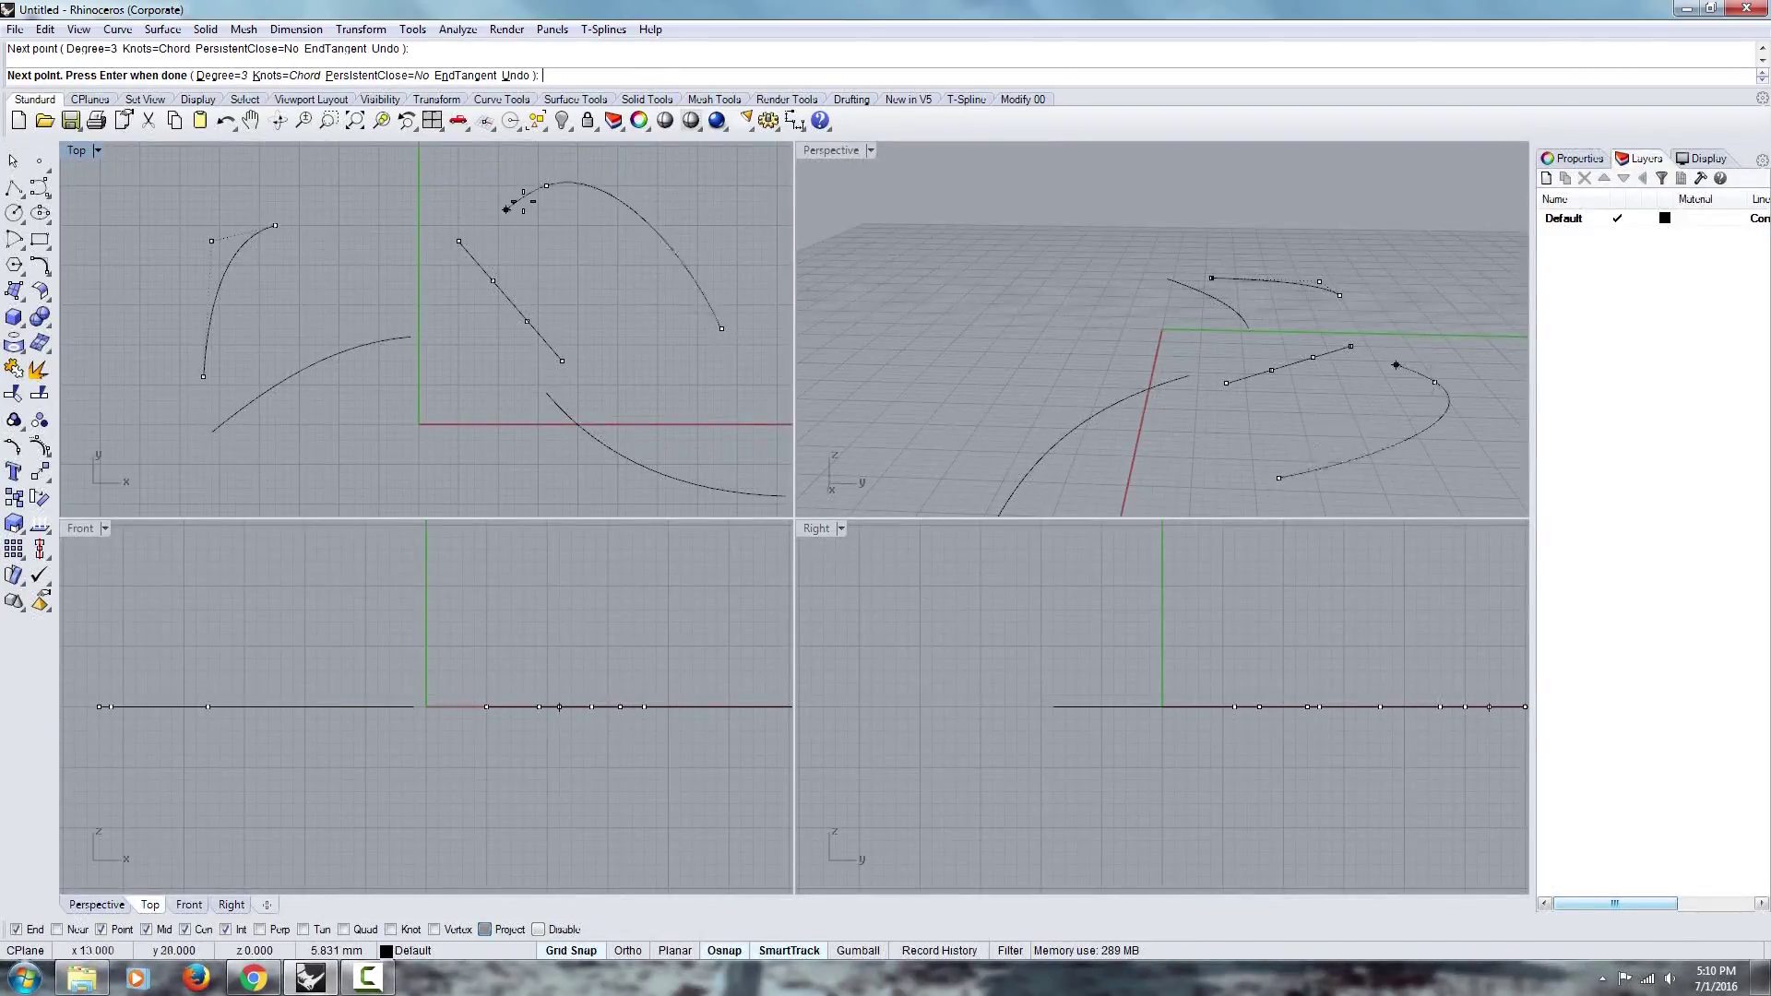
key(Return)
Turn on the control points of the new two-point interpolated curve and select its lower end point.
click(622, 245)
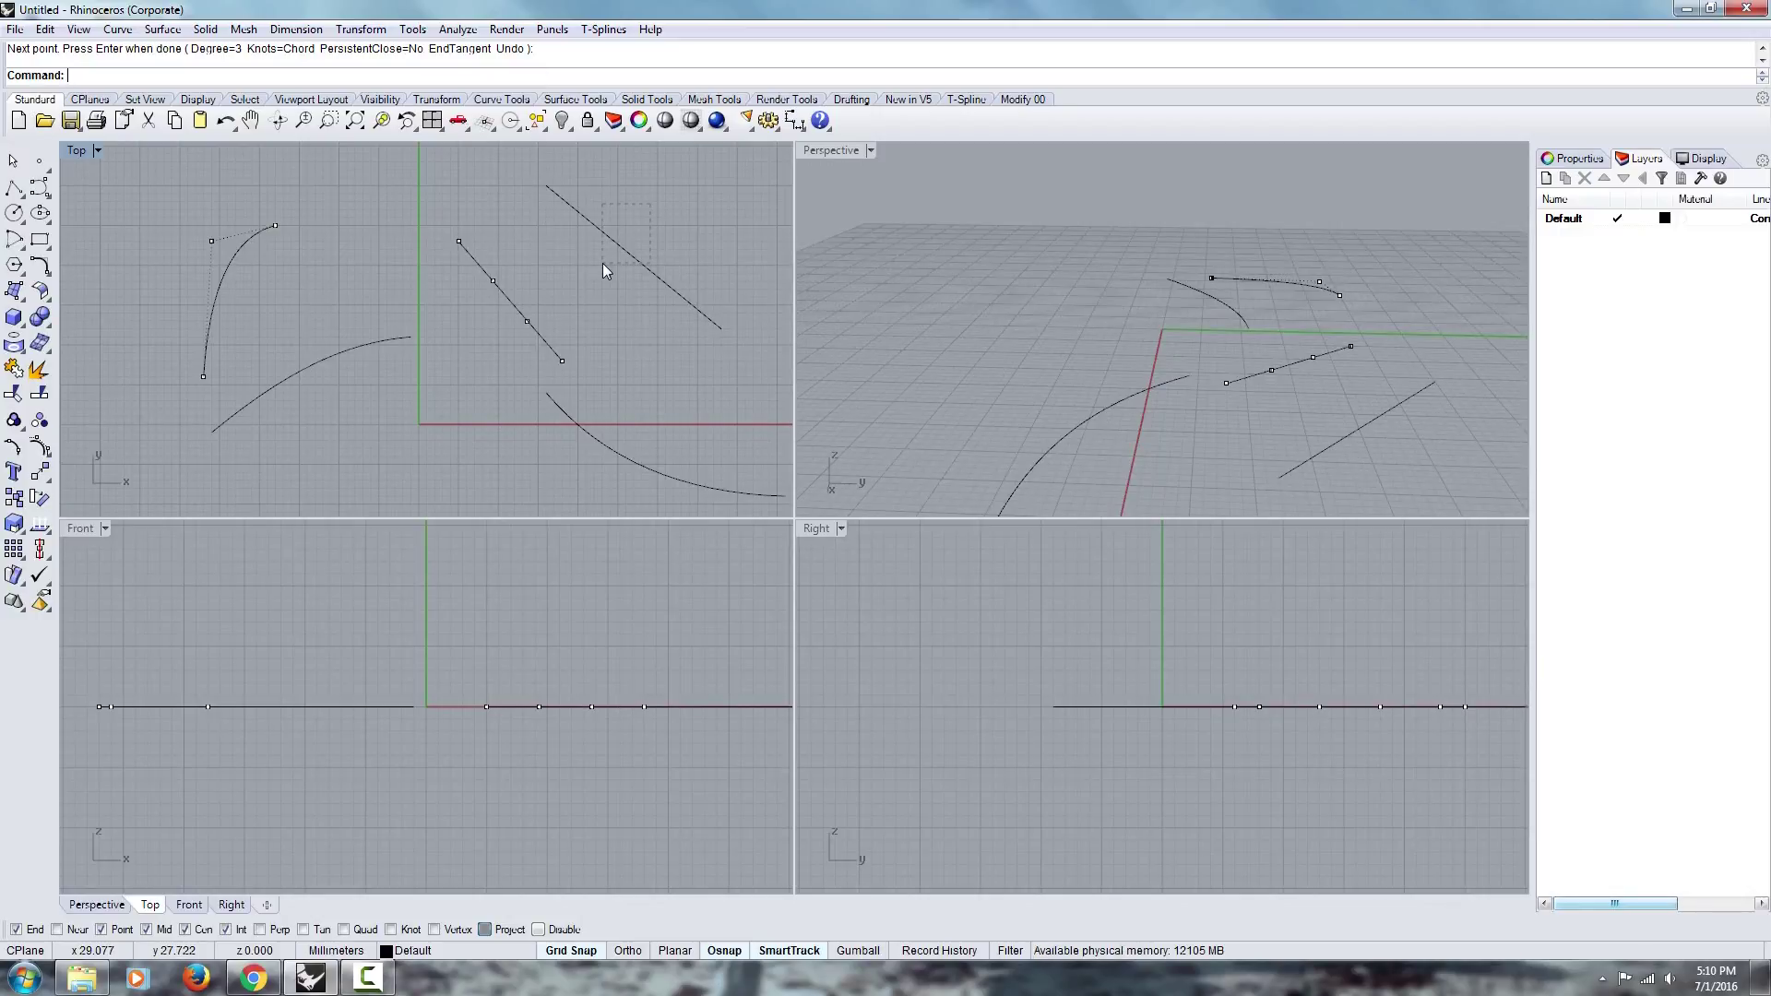
click(39, 448)
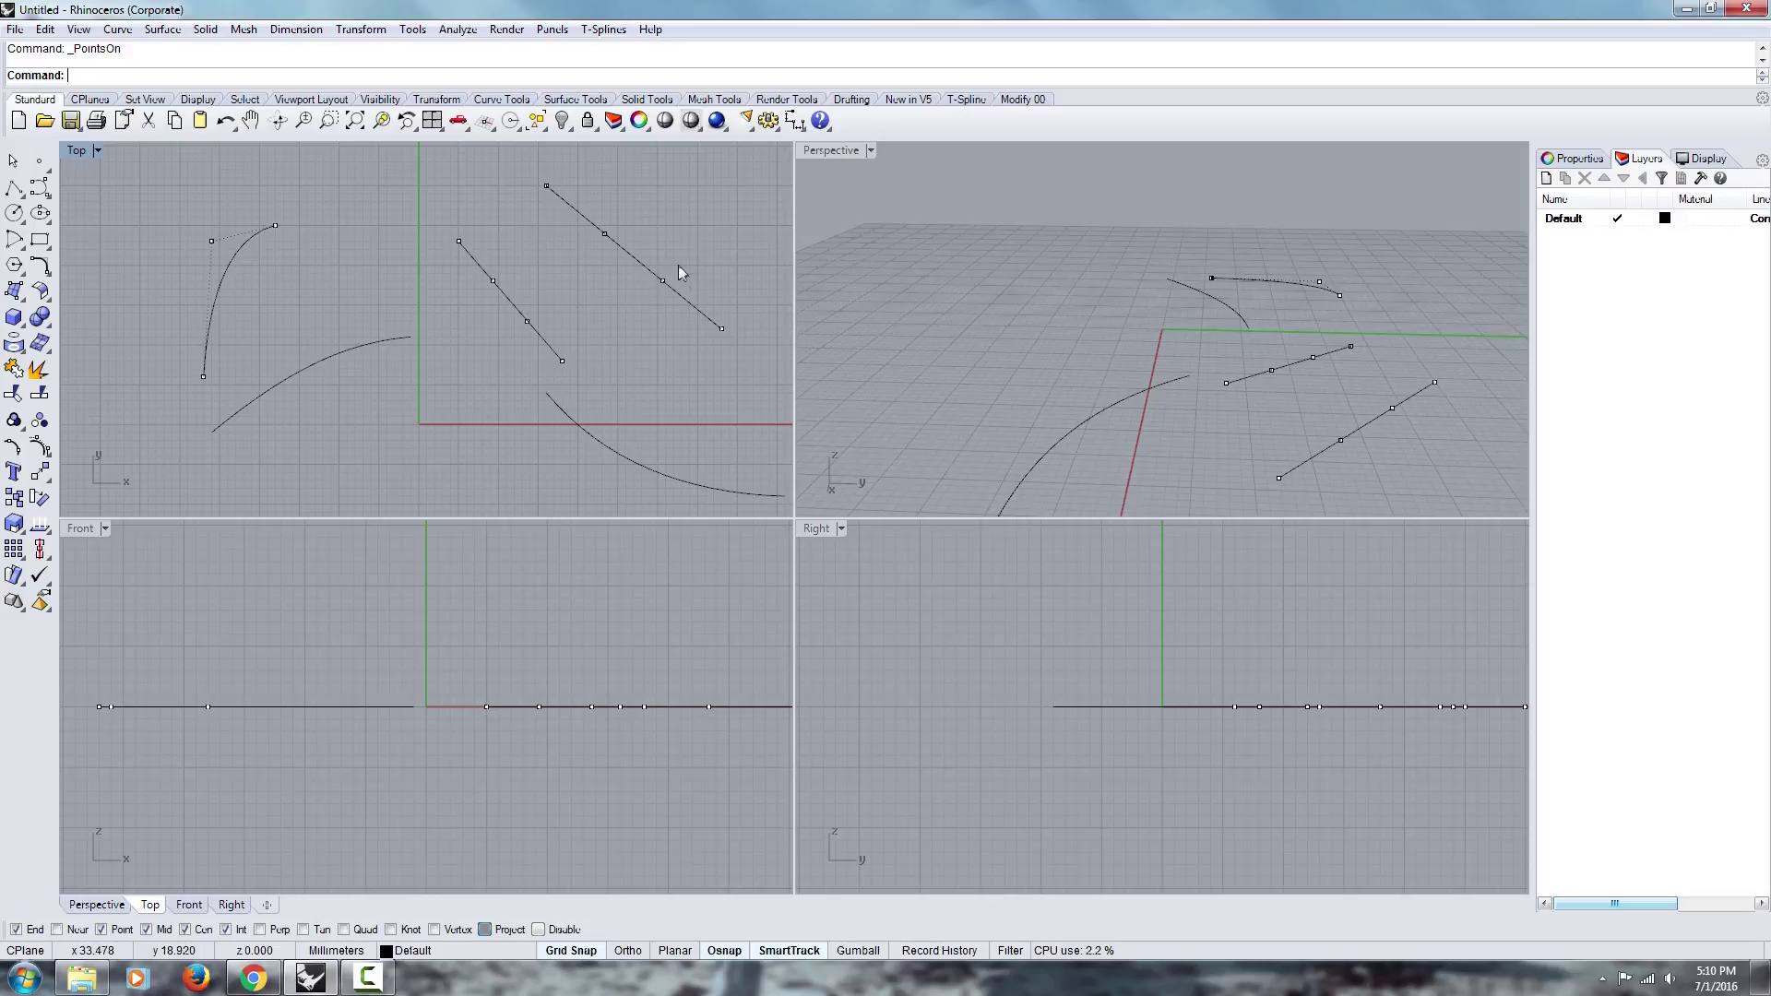
drag(527, 169, 762, 376)
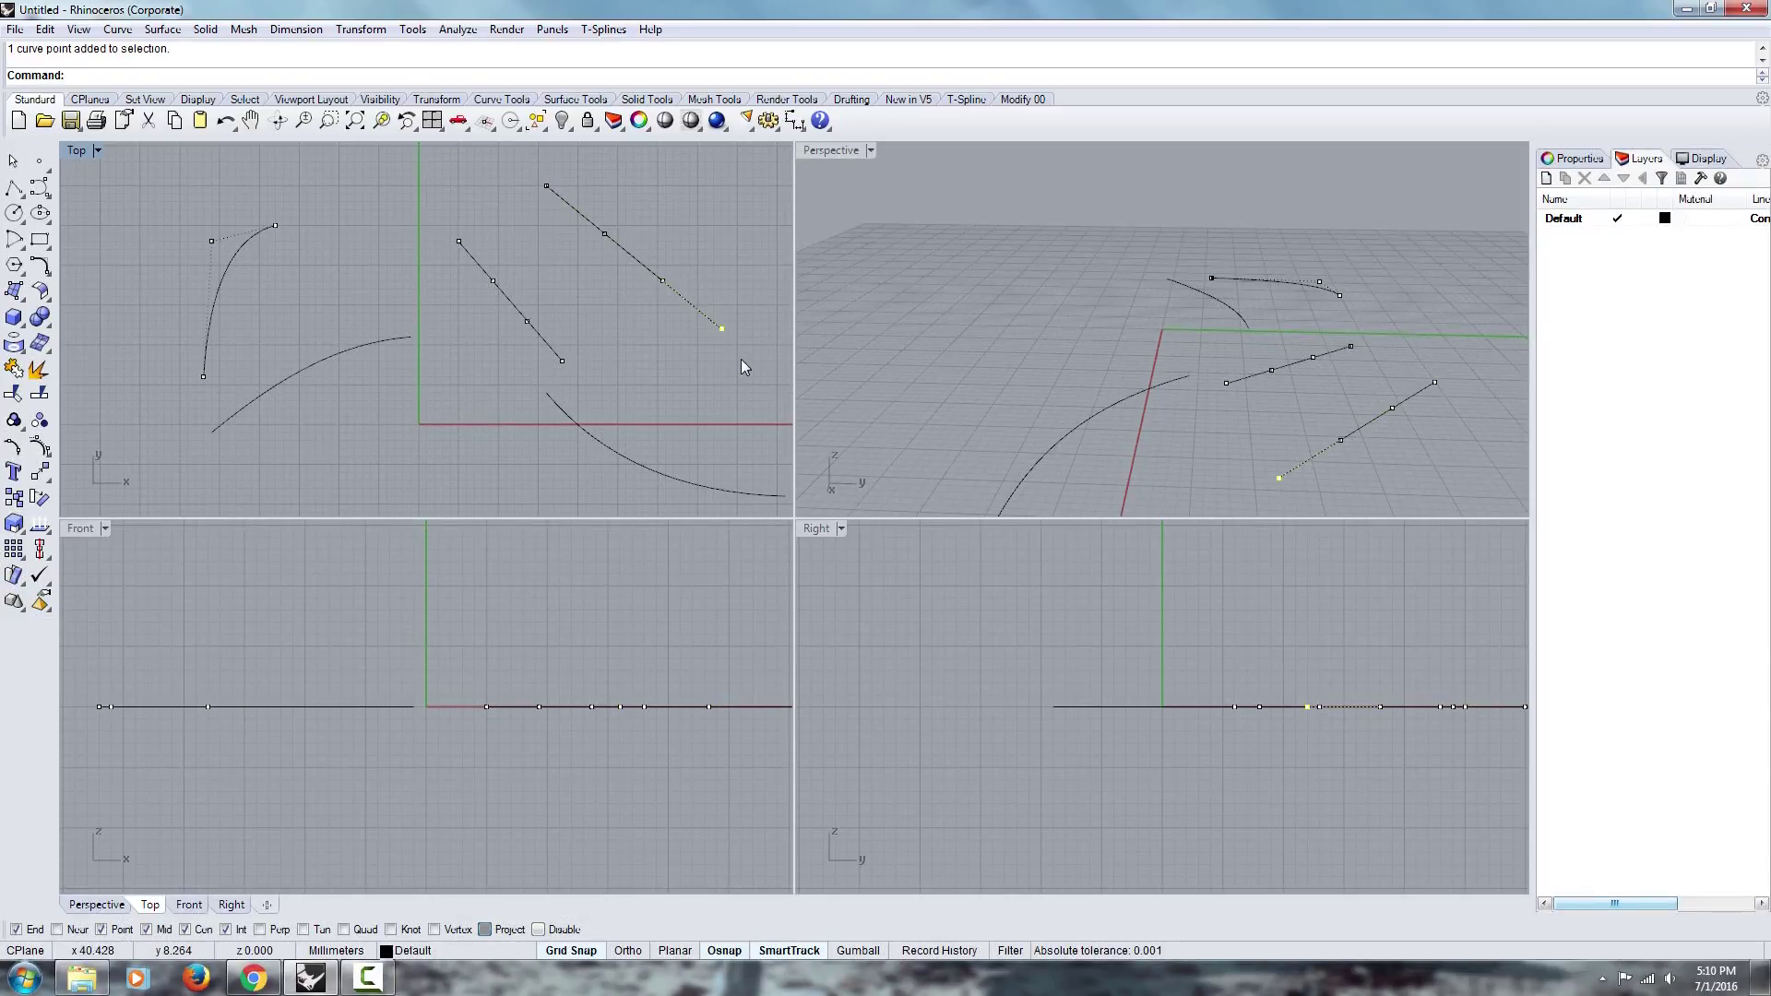
Draw a short two-point degree 3 interpolated curve between the two straight curves and delete it.
click(40, 190)
click(93, 198)
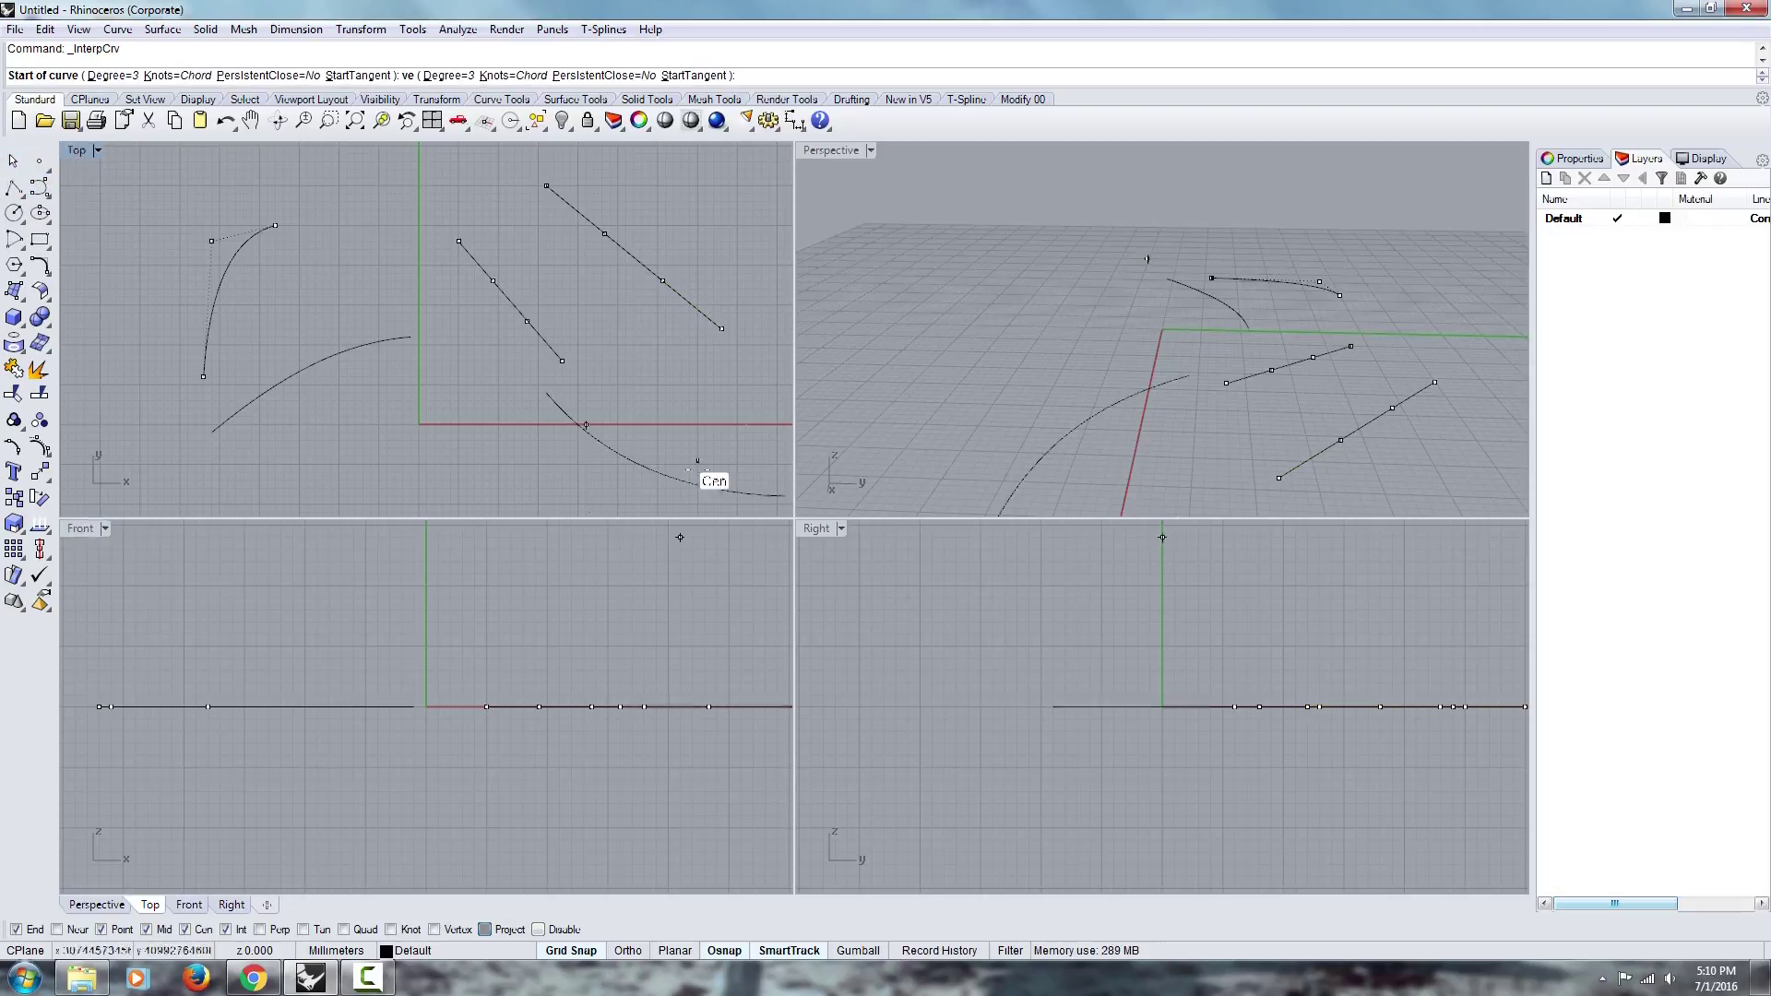
click(648, 376)
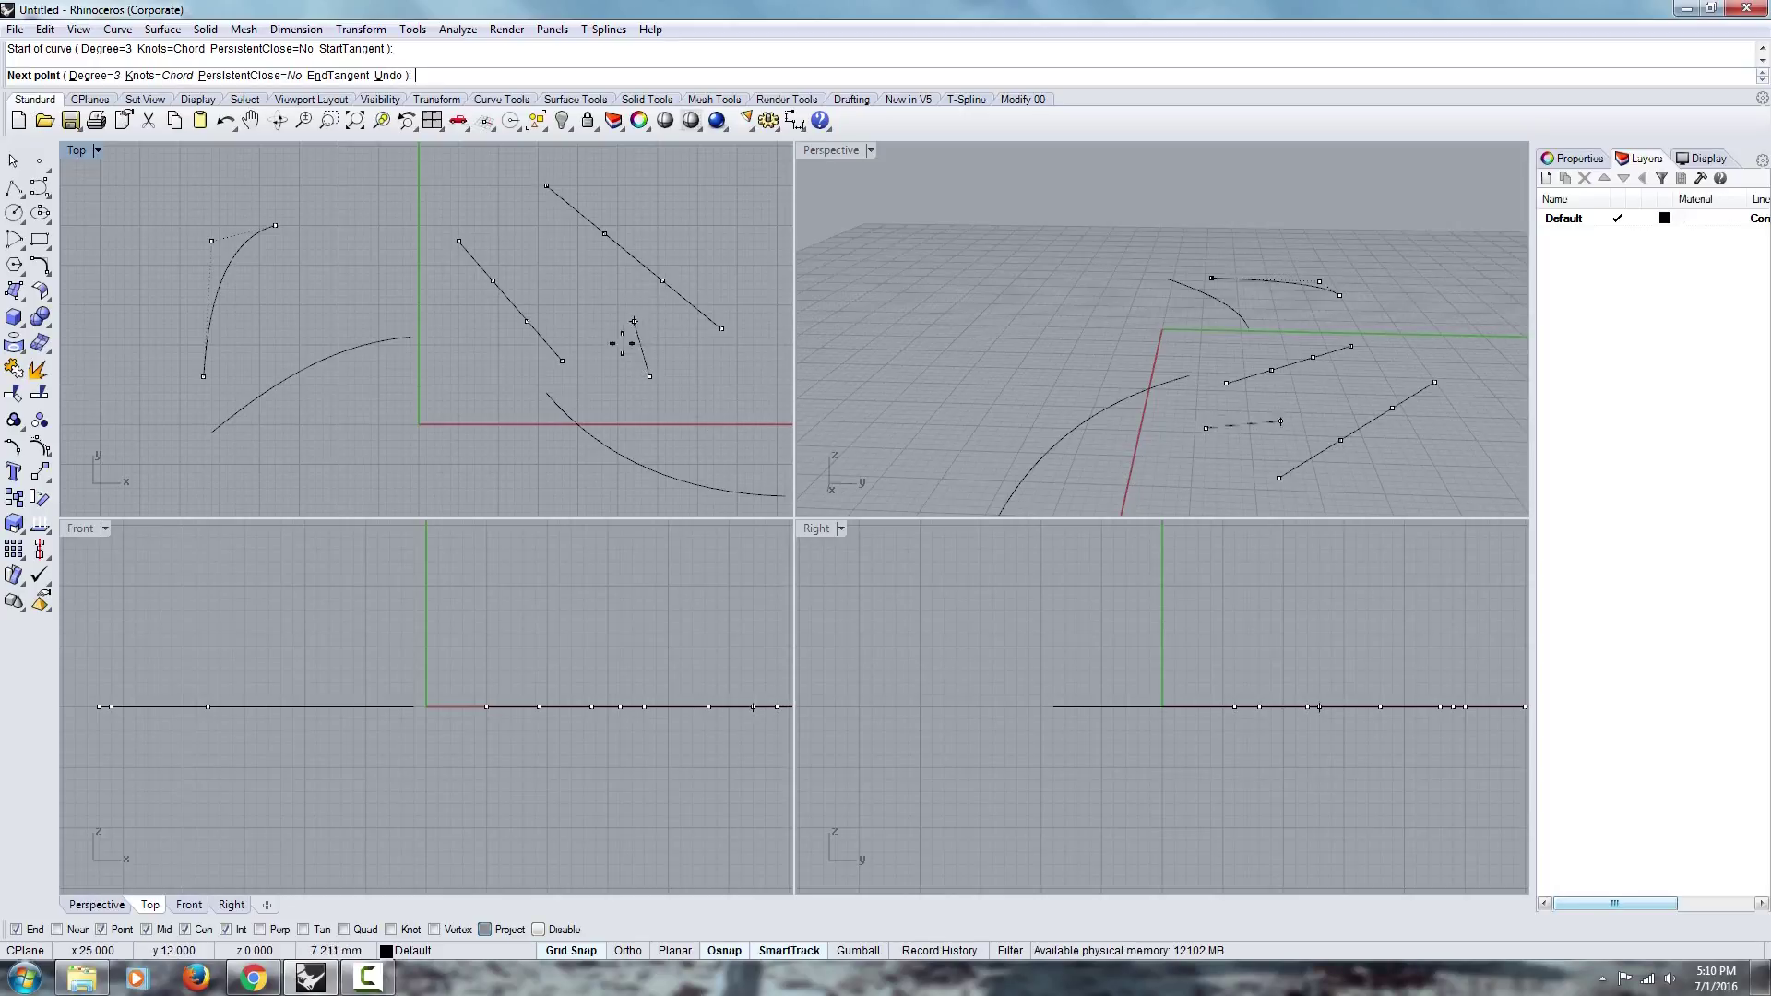
click(602, 297)
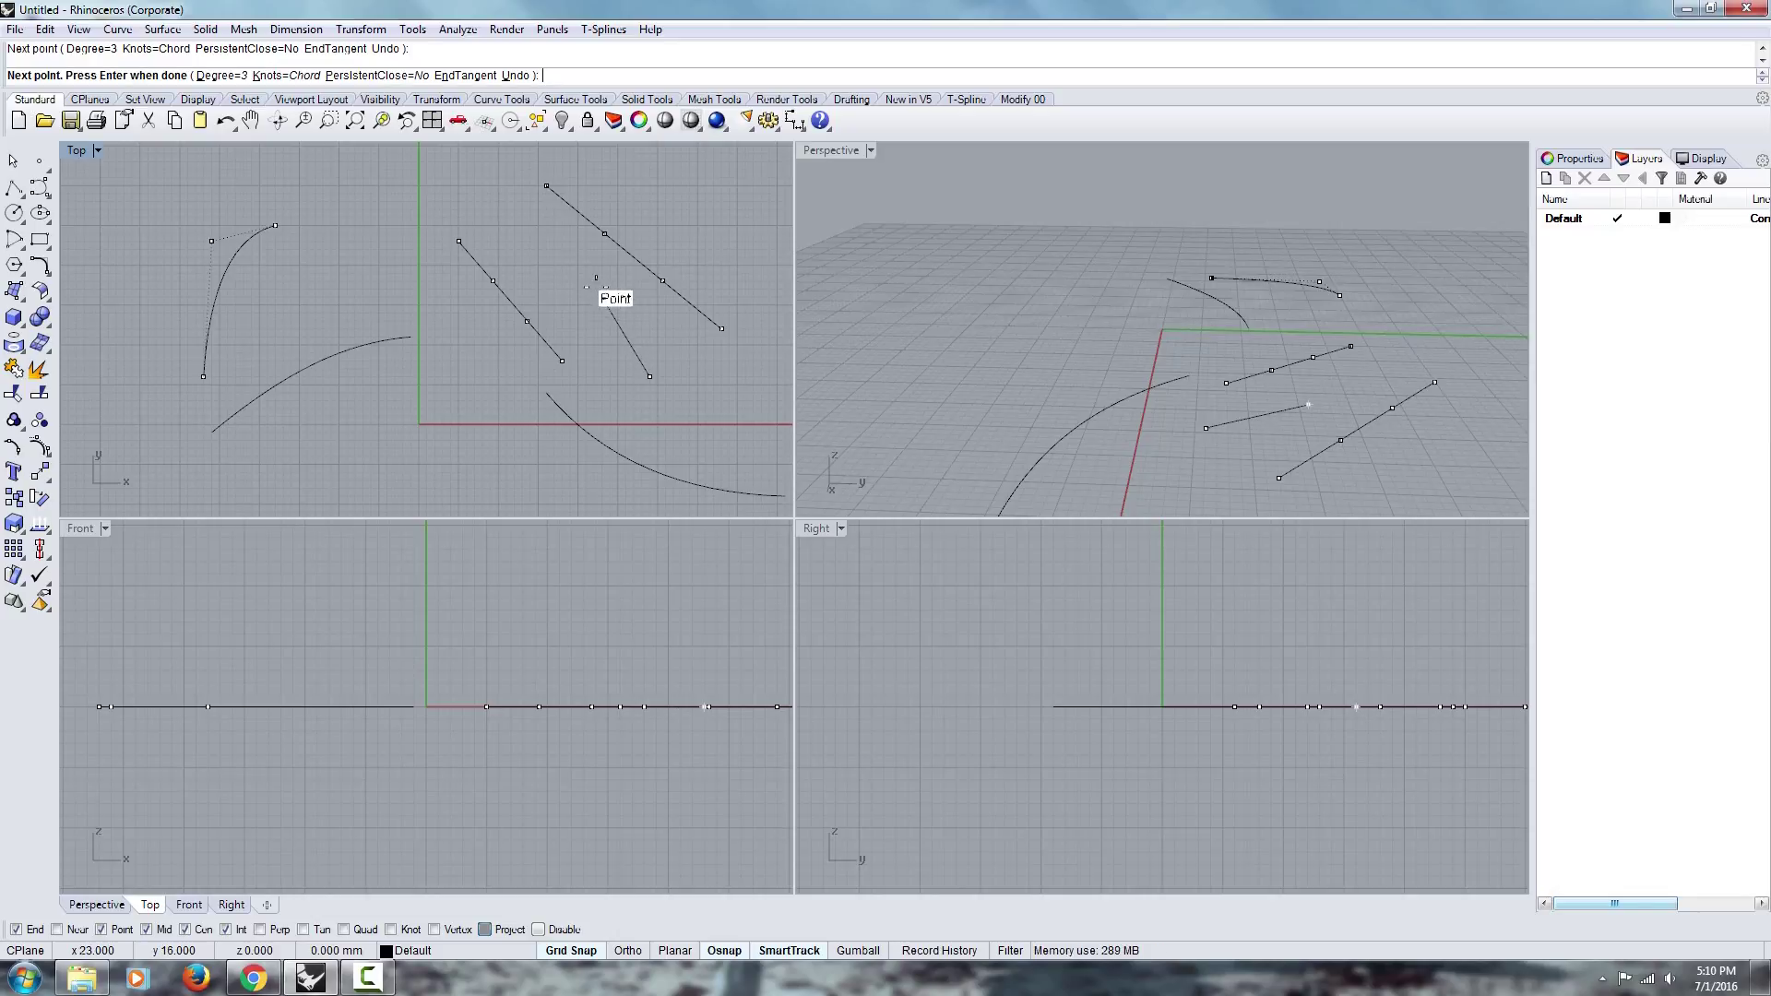
click(603, 296)
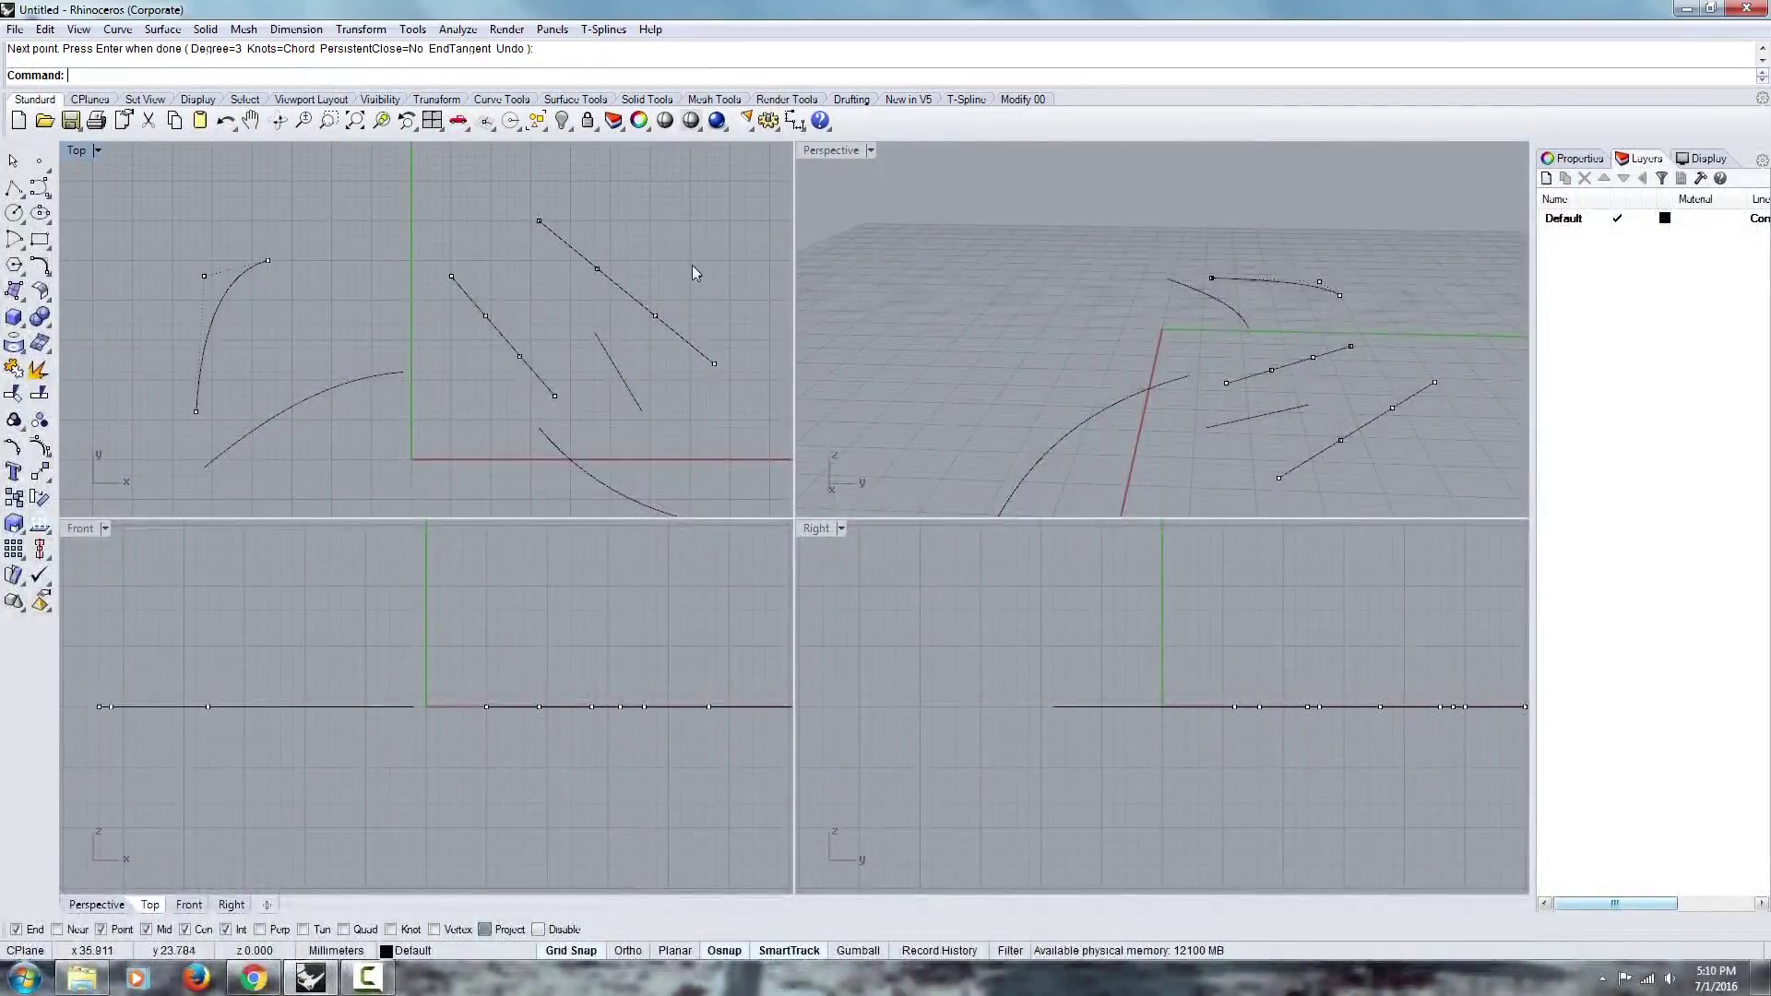
click(611, 364)
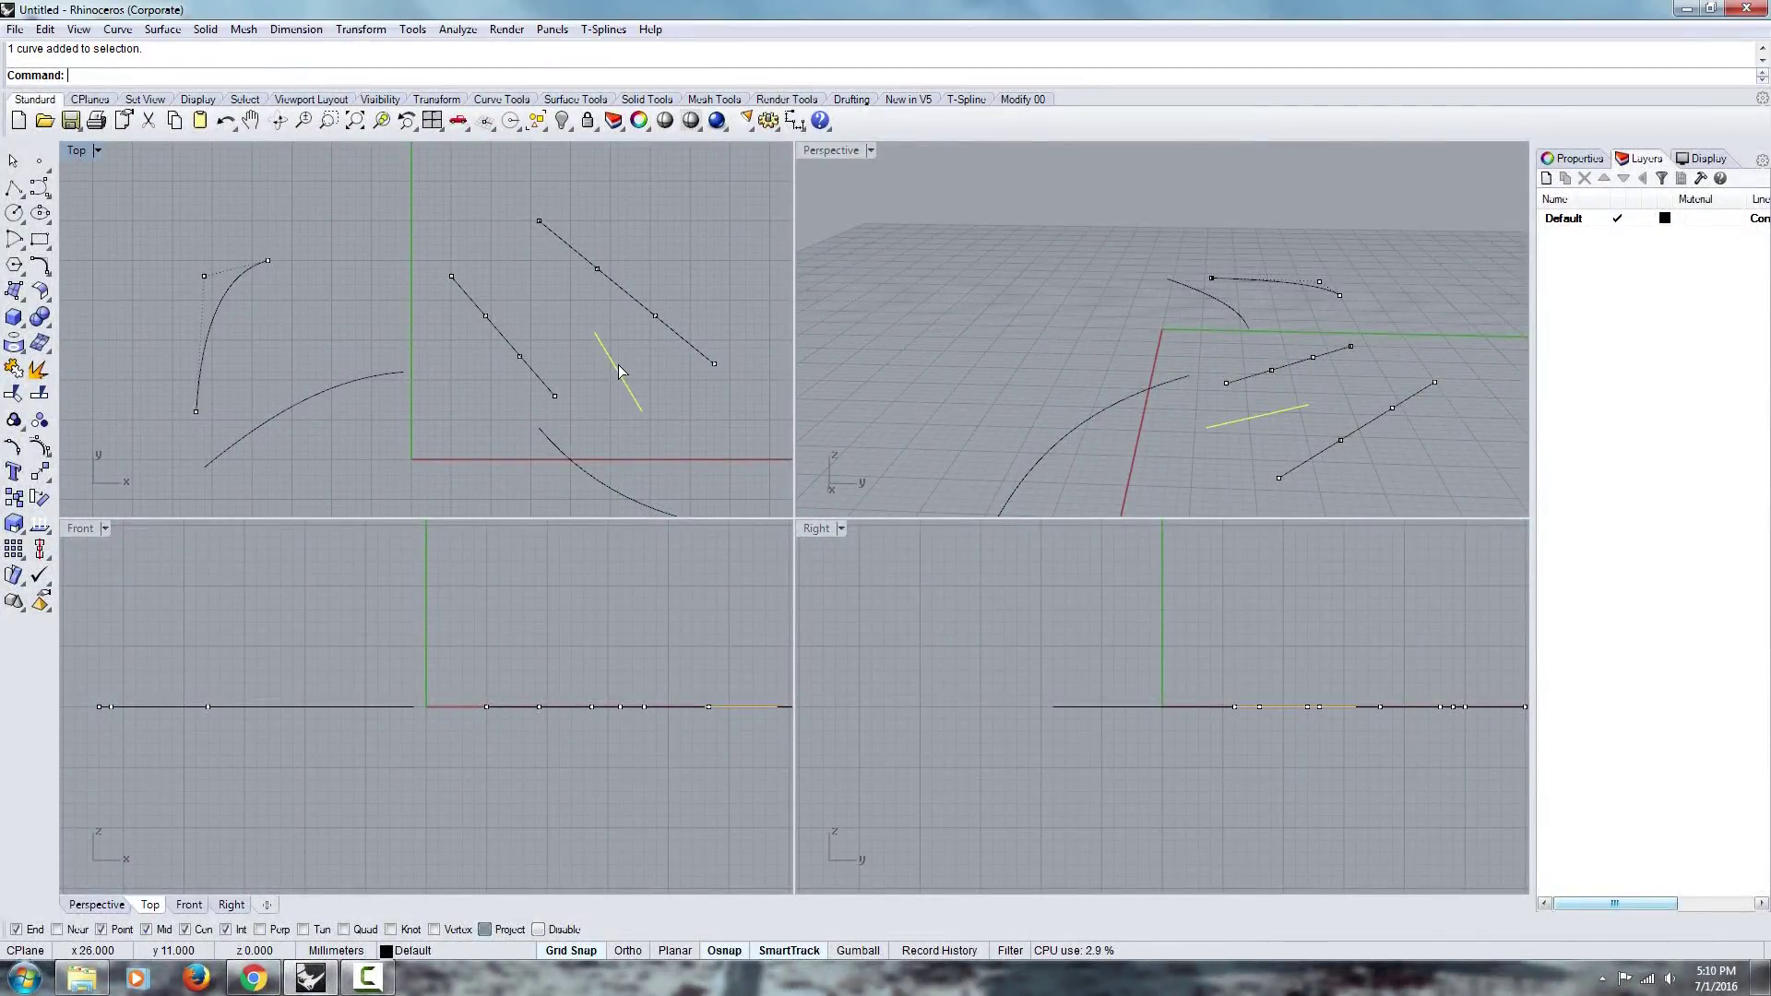
key(Delete)
Examine the longer straight curve's control points by selecting them in groups.
drag(530, 205, 747, 346)
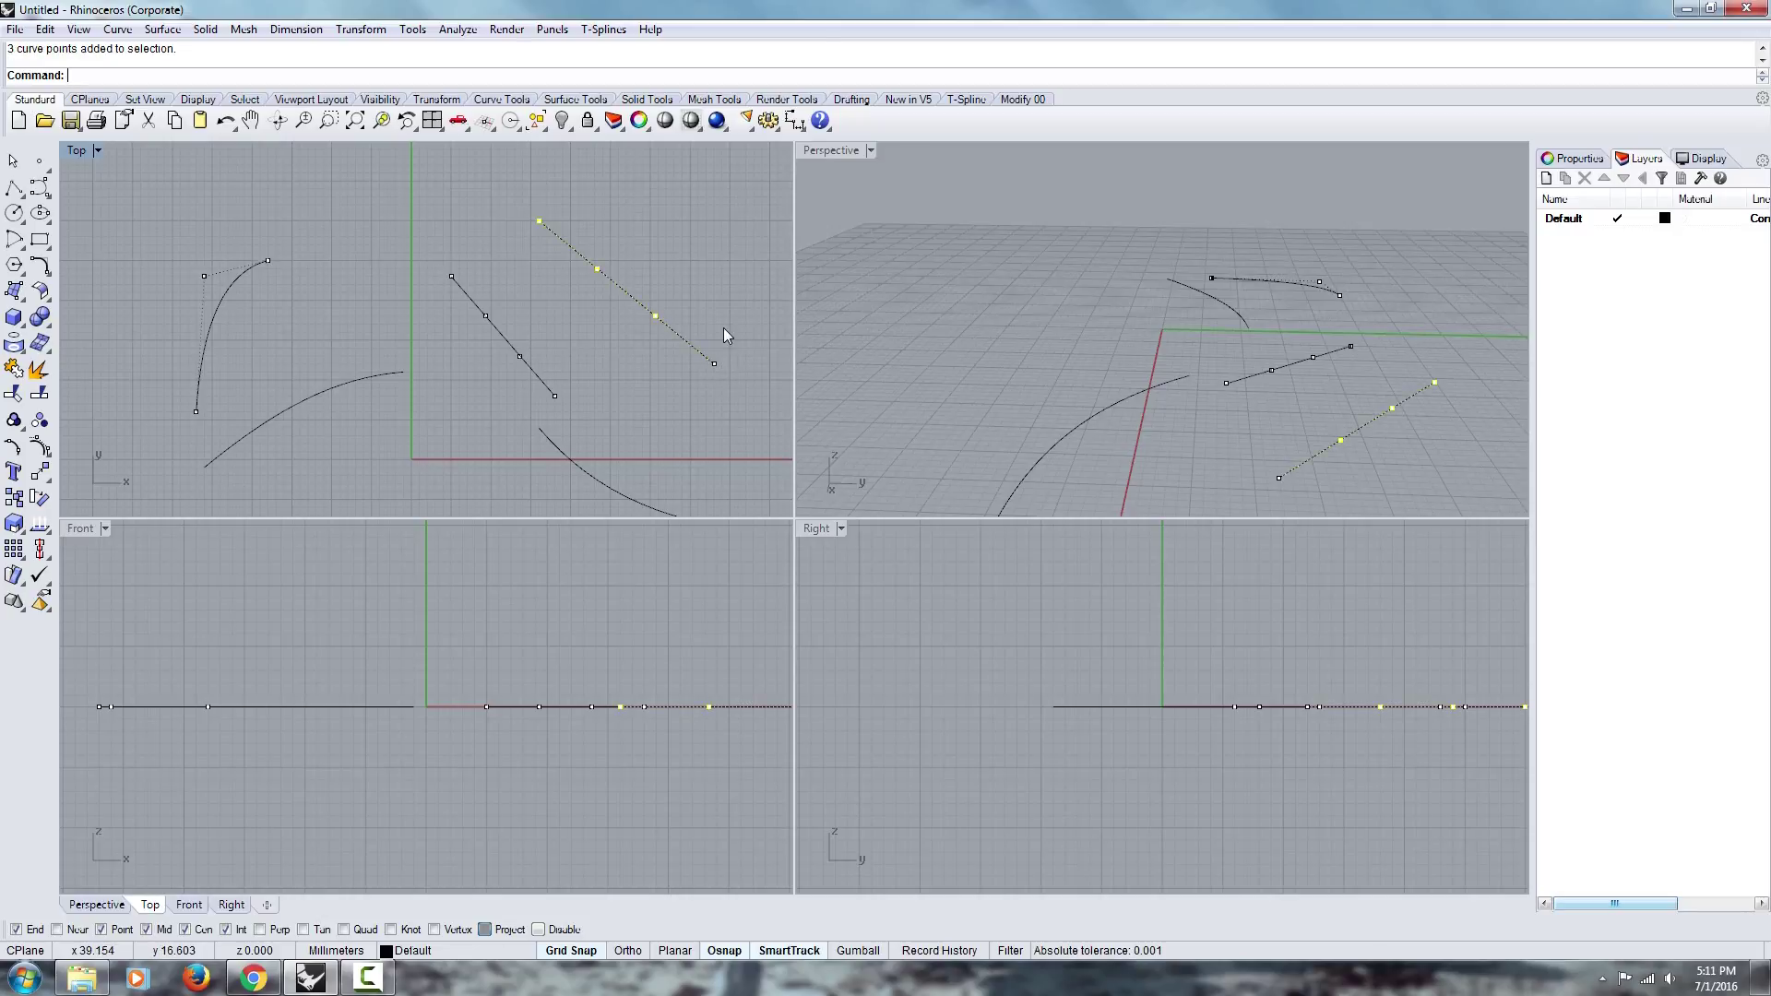
drag(695, 311, 742, 395)
drag(507, 184, 705, 324)
click(662, 263)
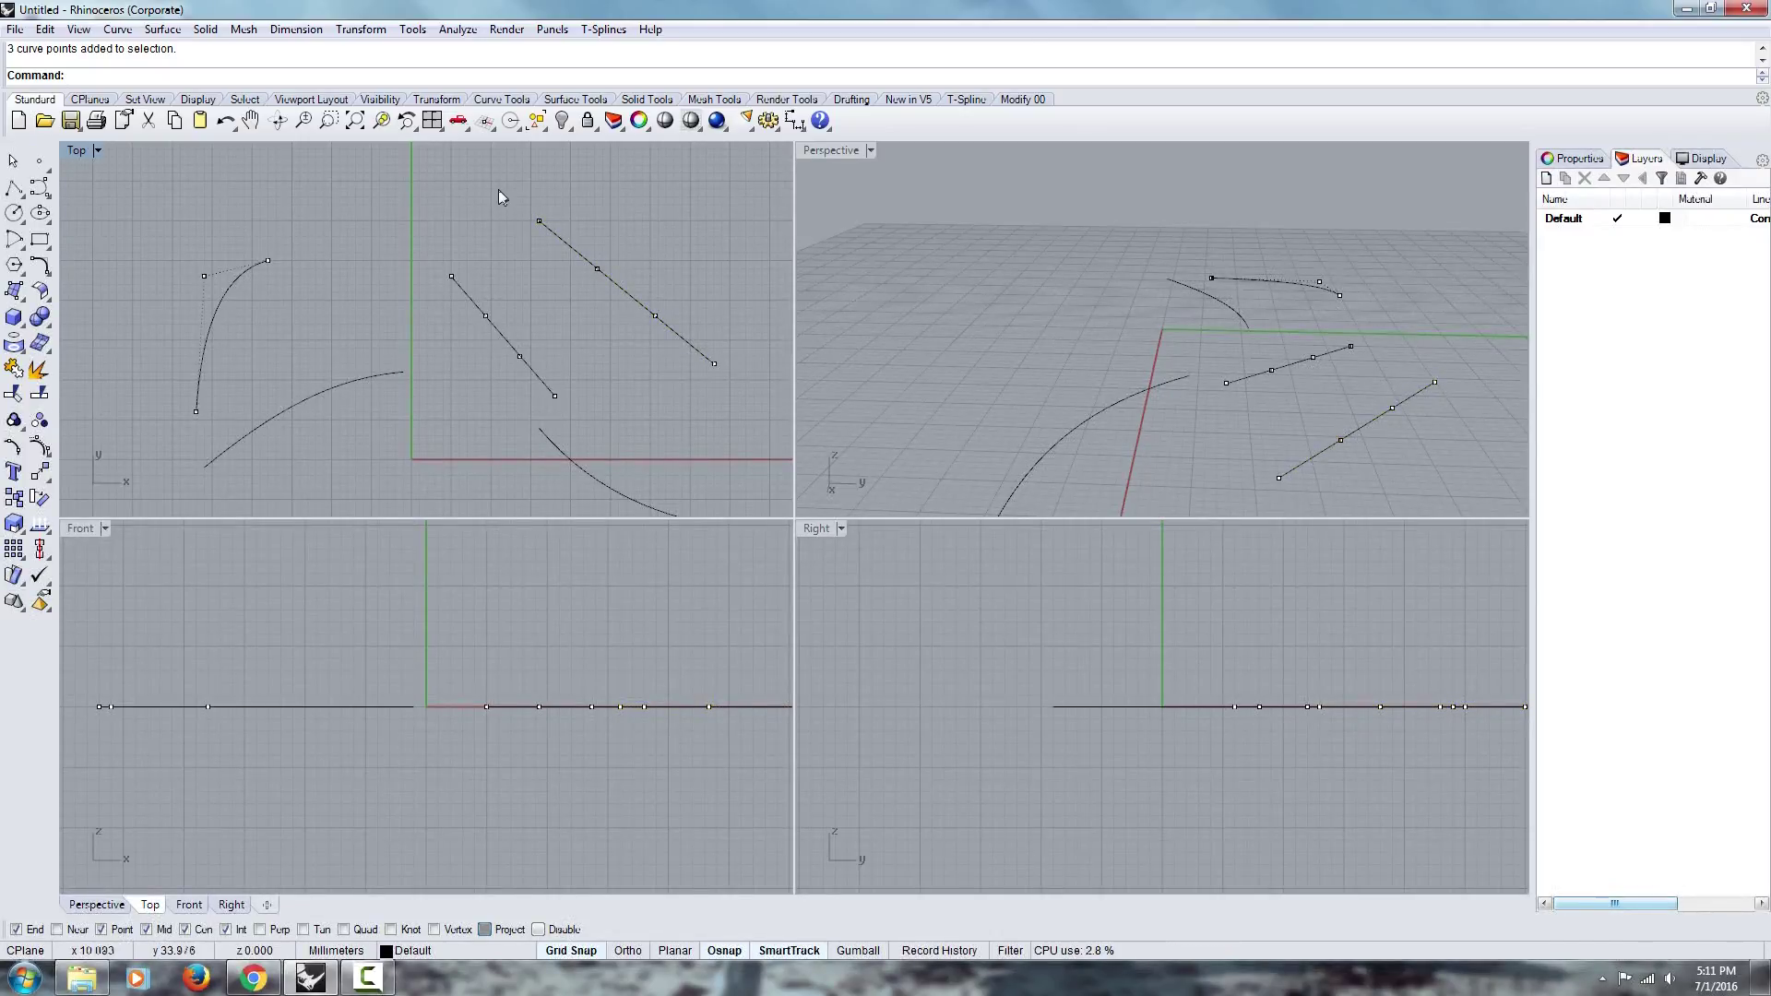
drag(499, 190, 653, 274)
drag(514, 181, 713, 337)
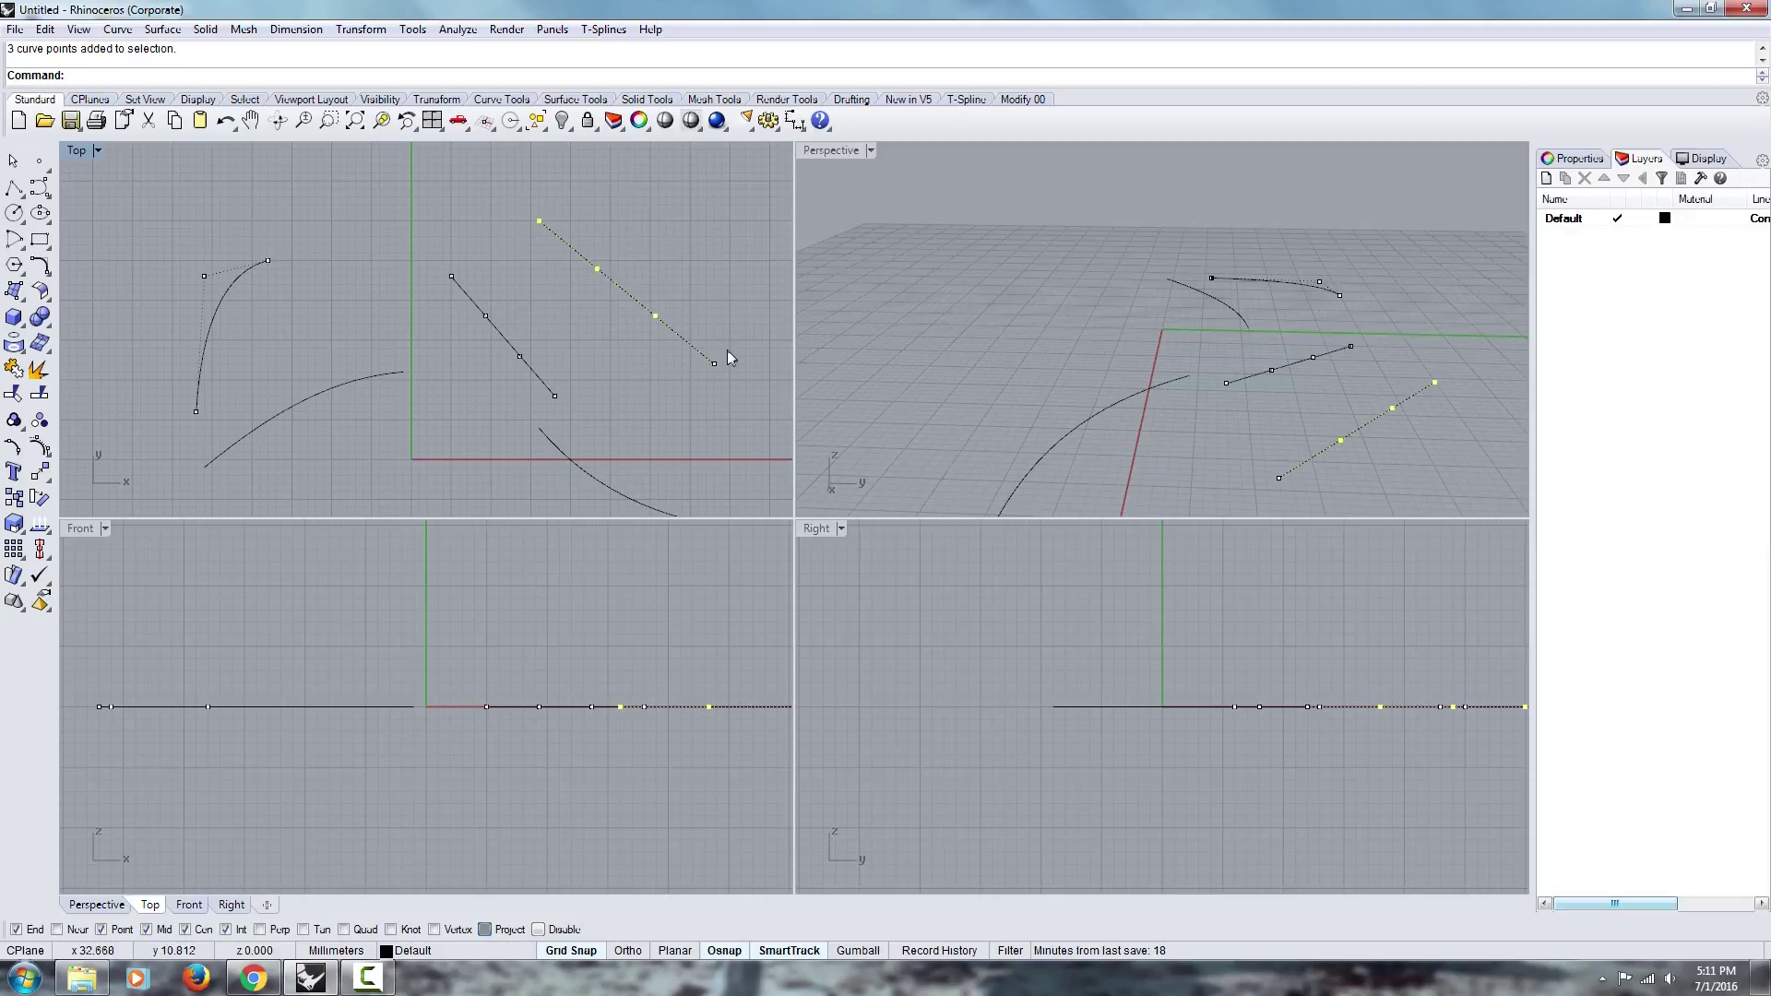
Move the longer straight curve's two middle control points diagonally outward in the Top view to bow the curve.
right_drag(597, 276, 499, 263)
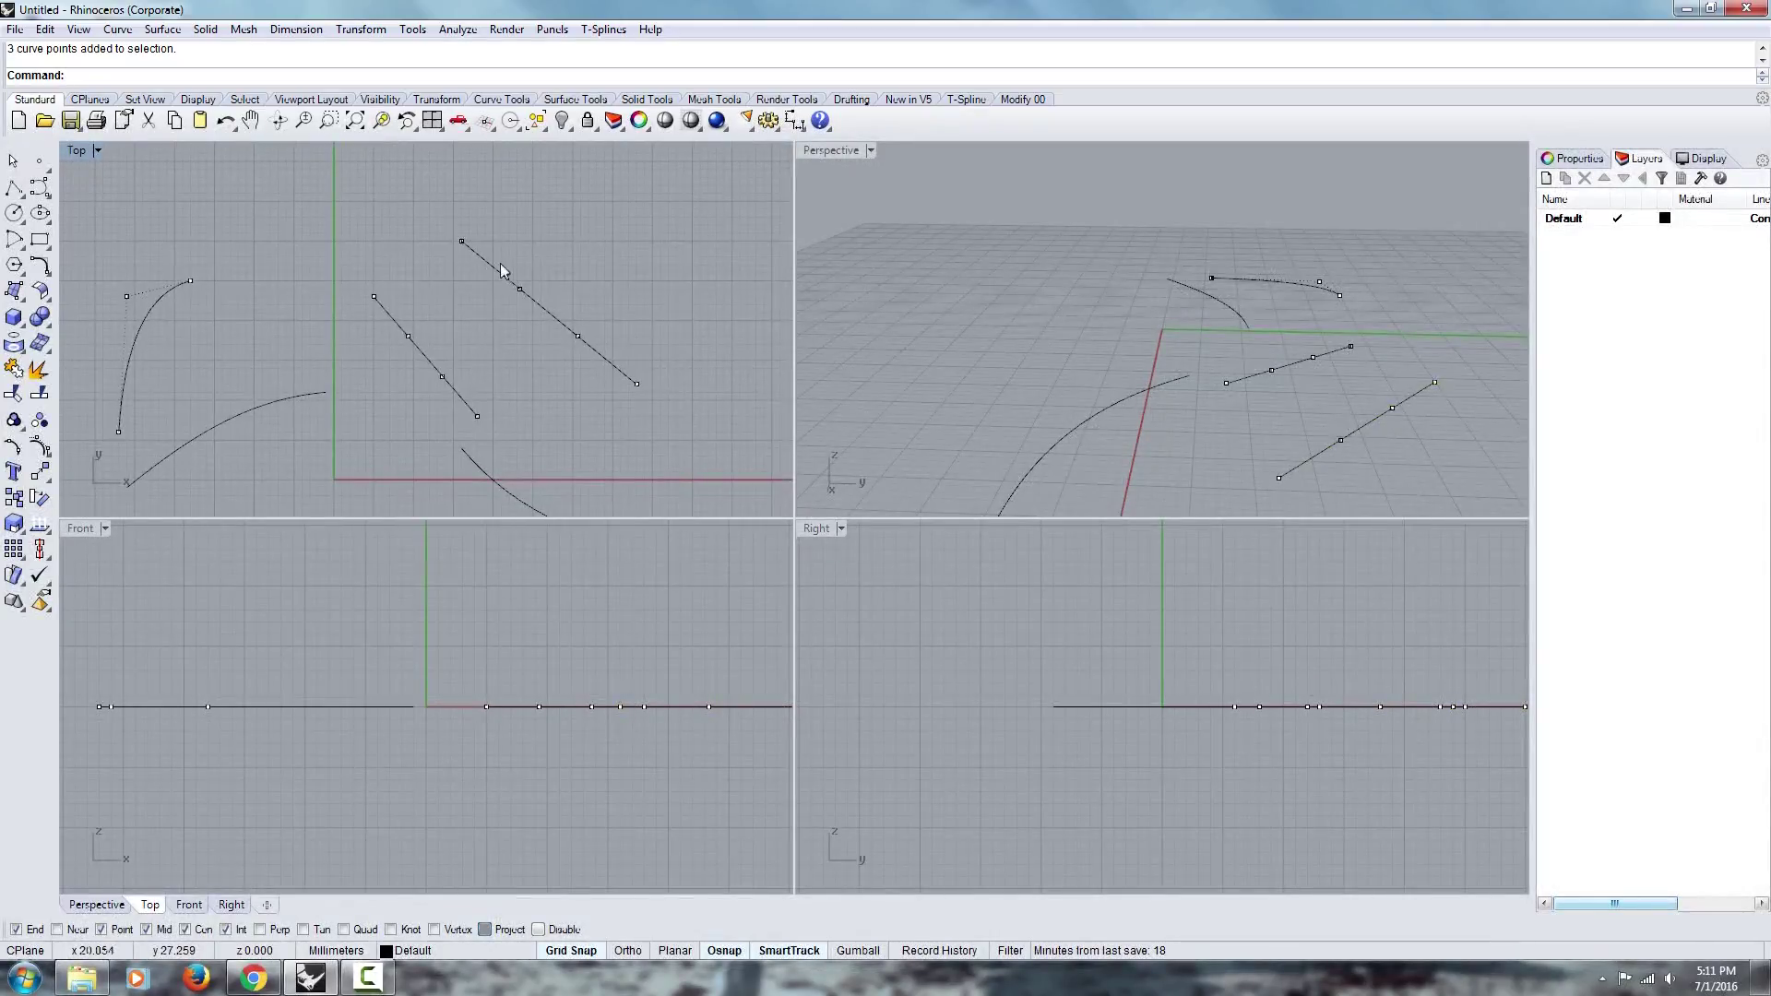
text(m)
key(Return)
click(614, 273)
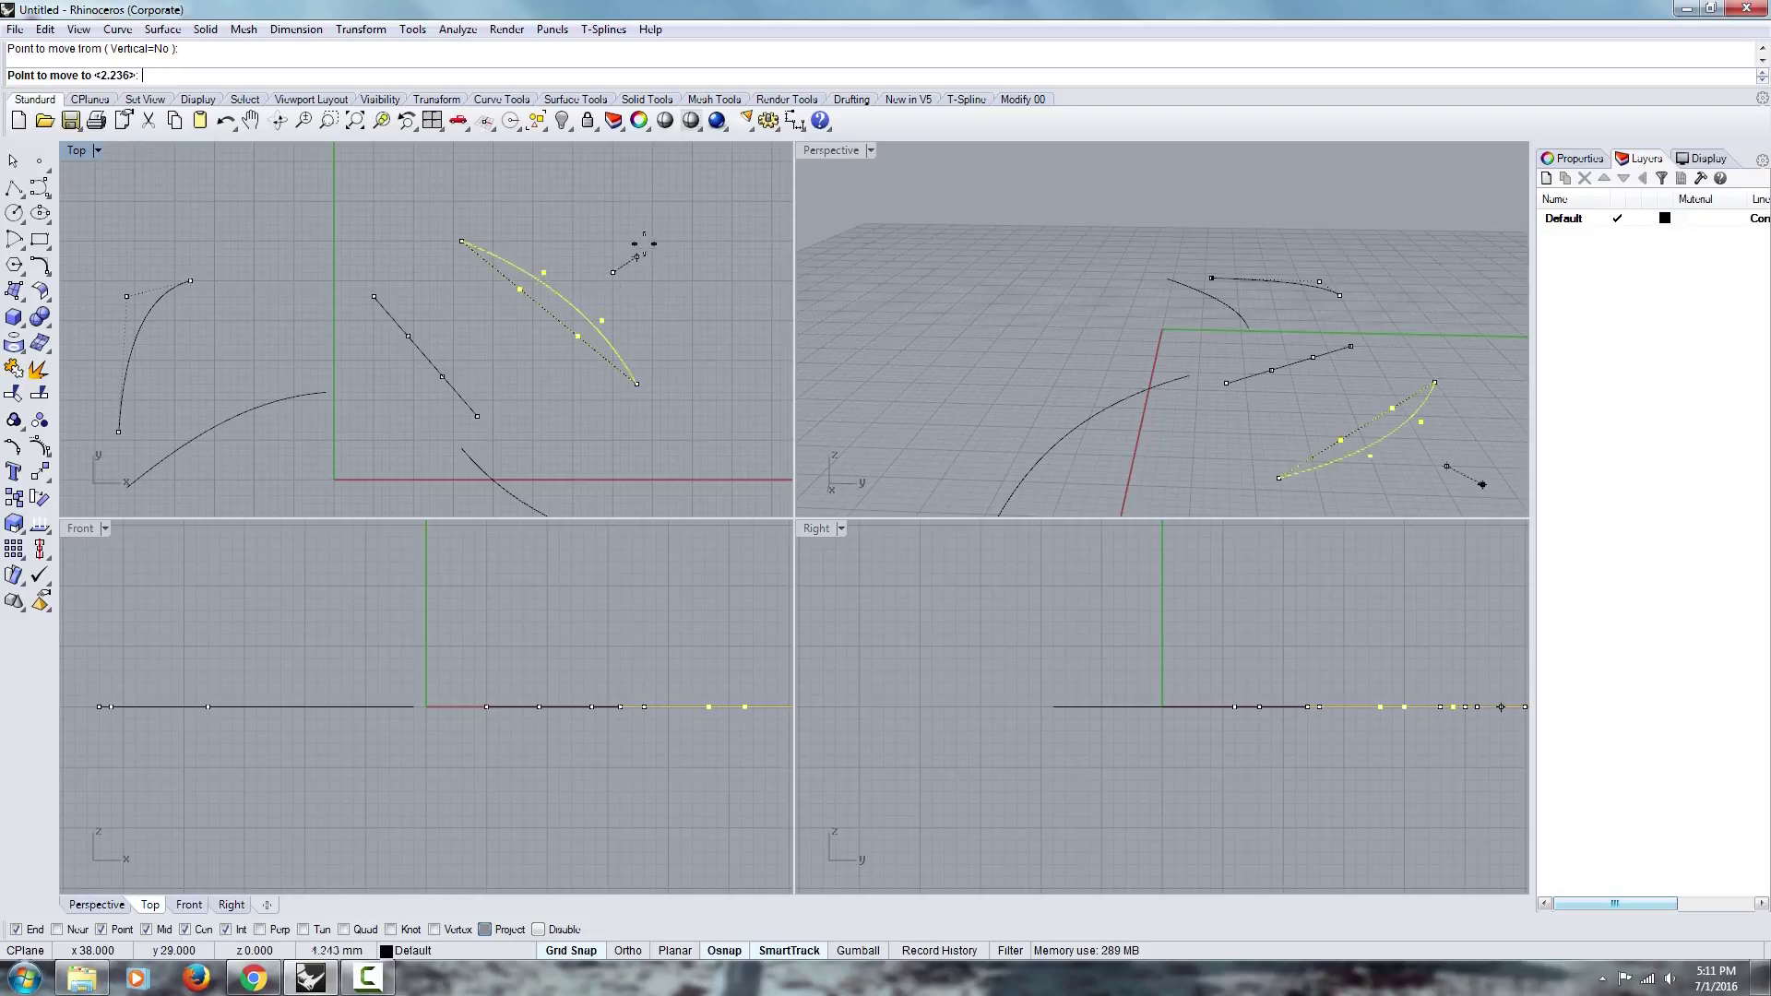
click(680, 218)
Inspect the bowed curve's control points up close, selecting its upper off-curve point.
scroll(627, 230, up, 4)
click(682, 302)
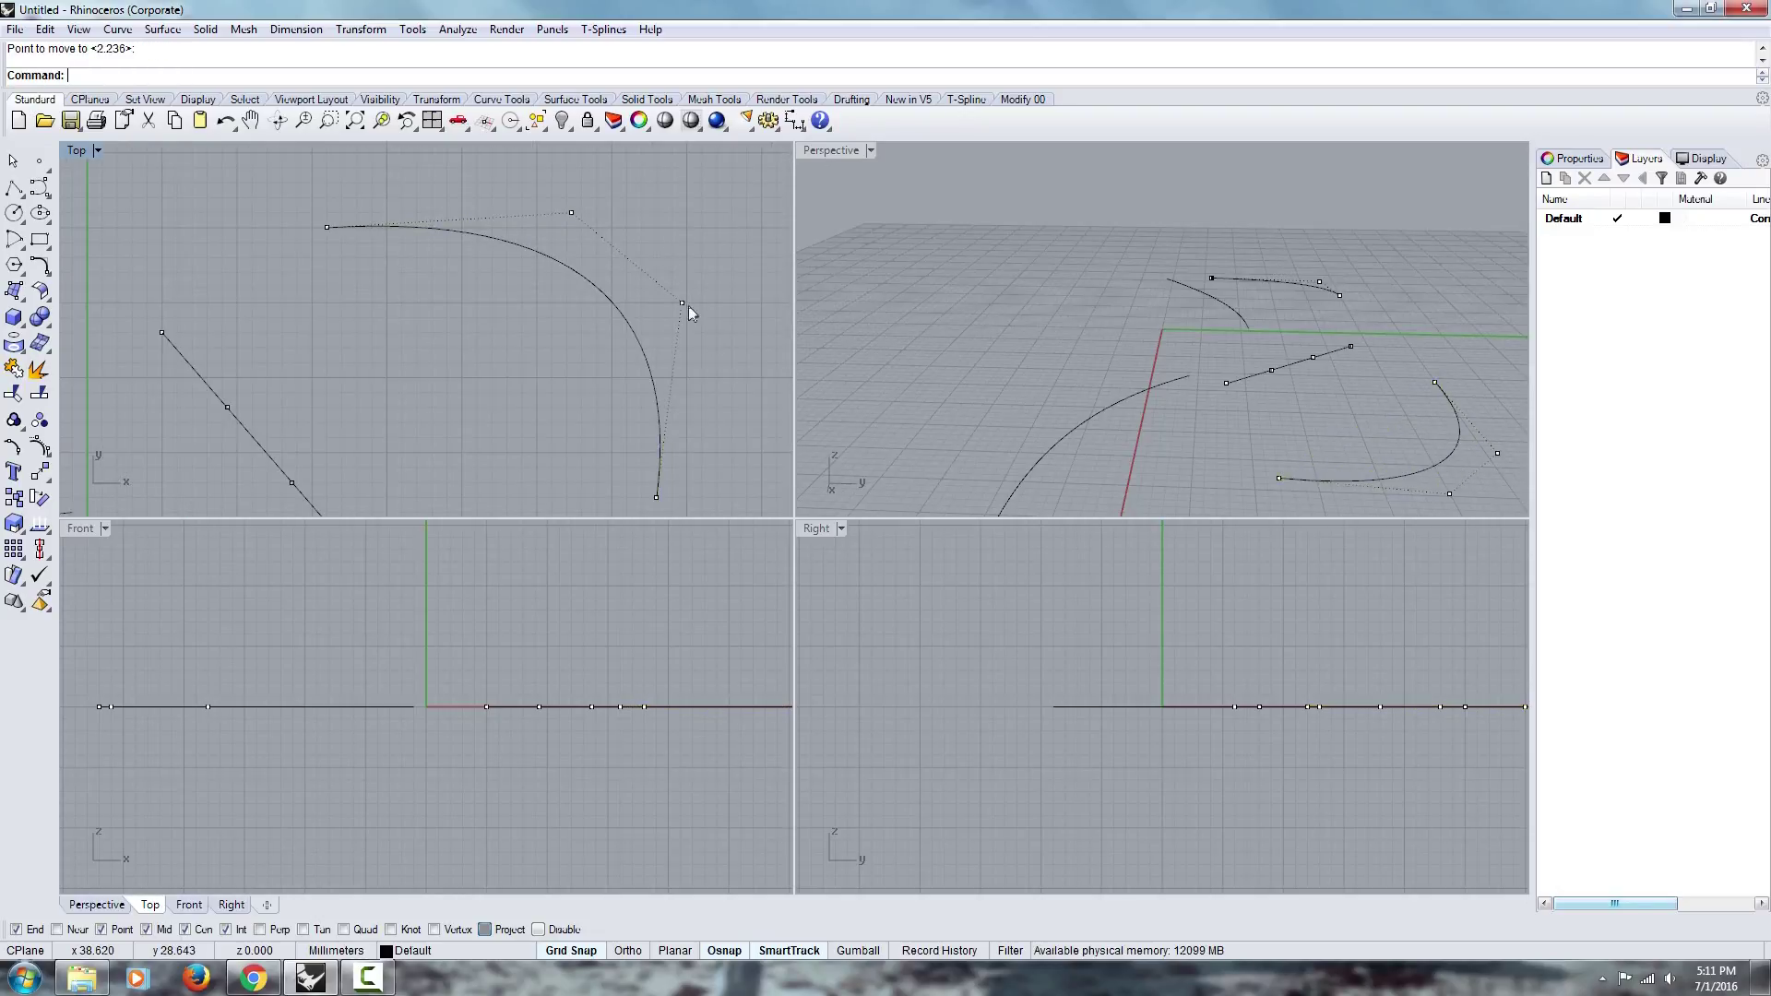
right_drag(605, 312, 491, 320)
drag(470, 175, 544, 213)
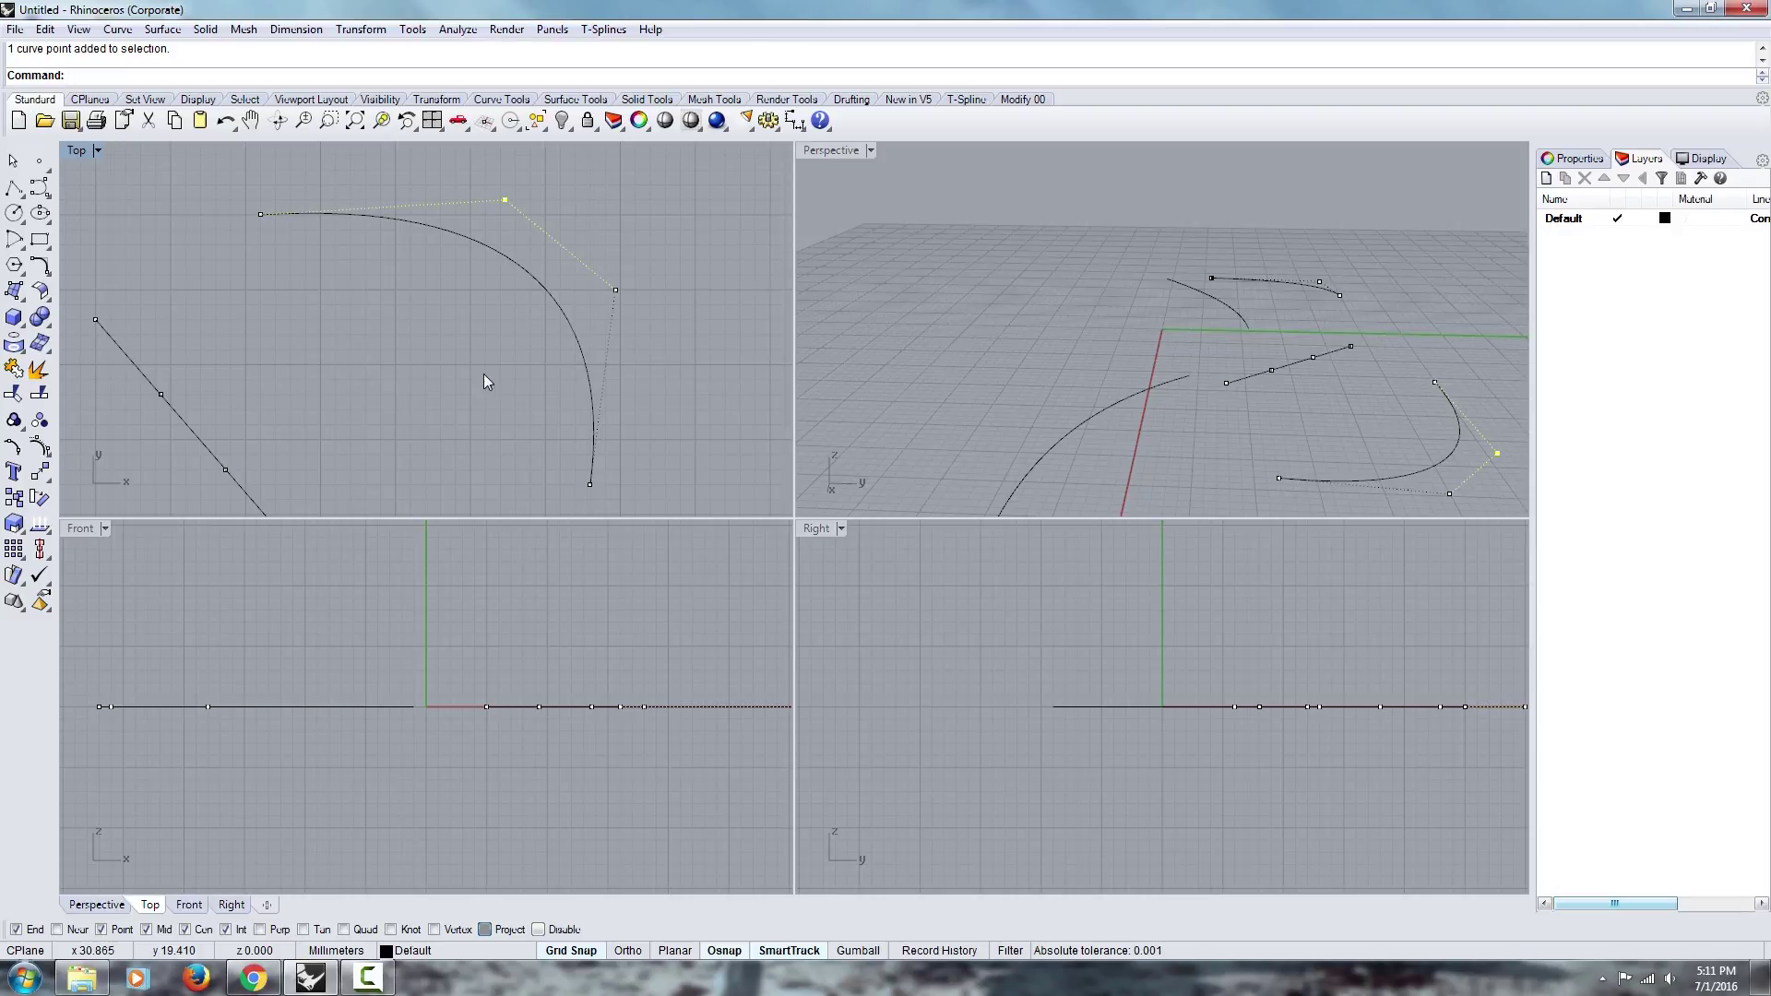
right_drag(486, 381, 498, 360)
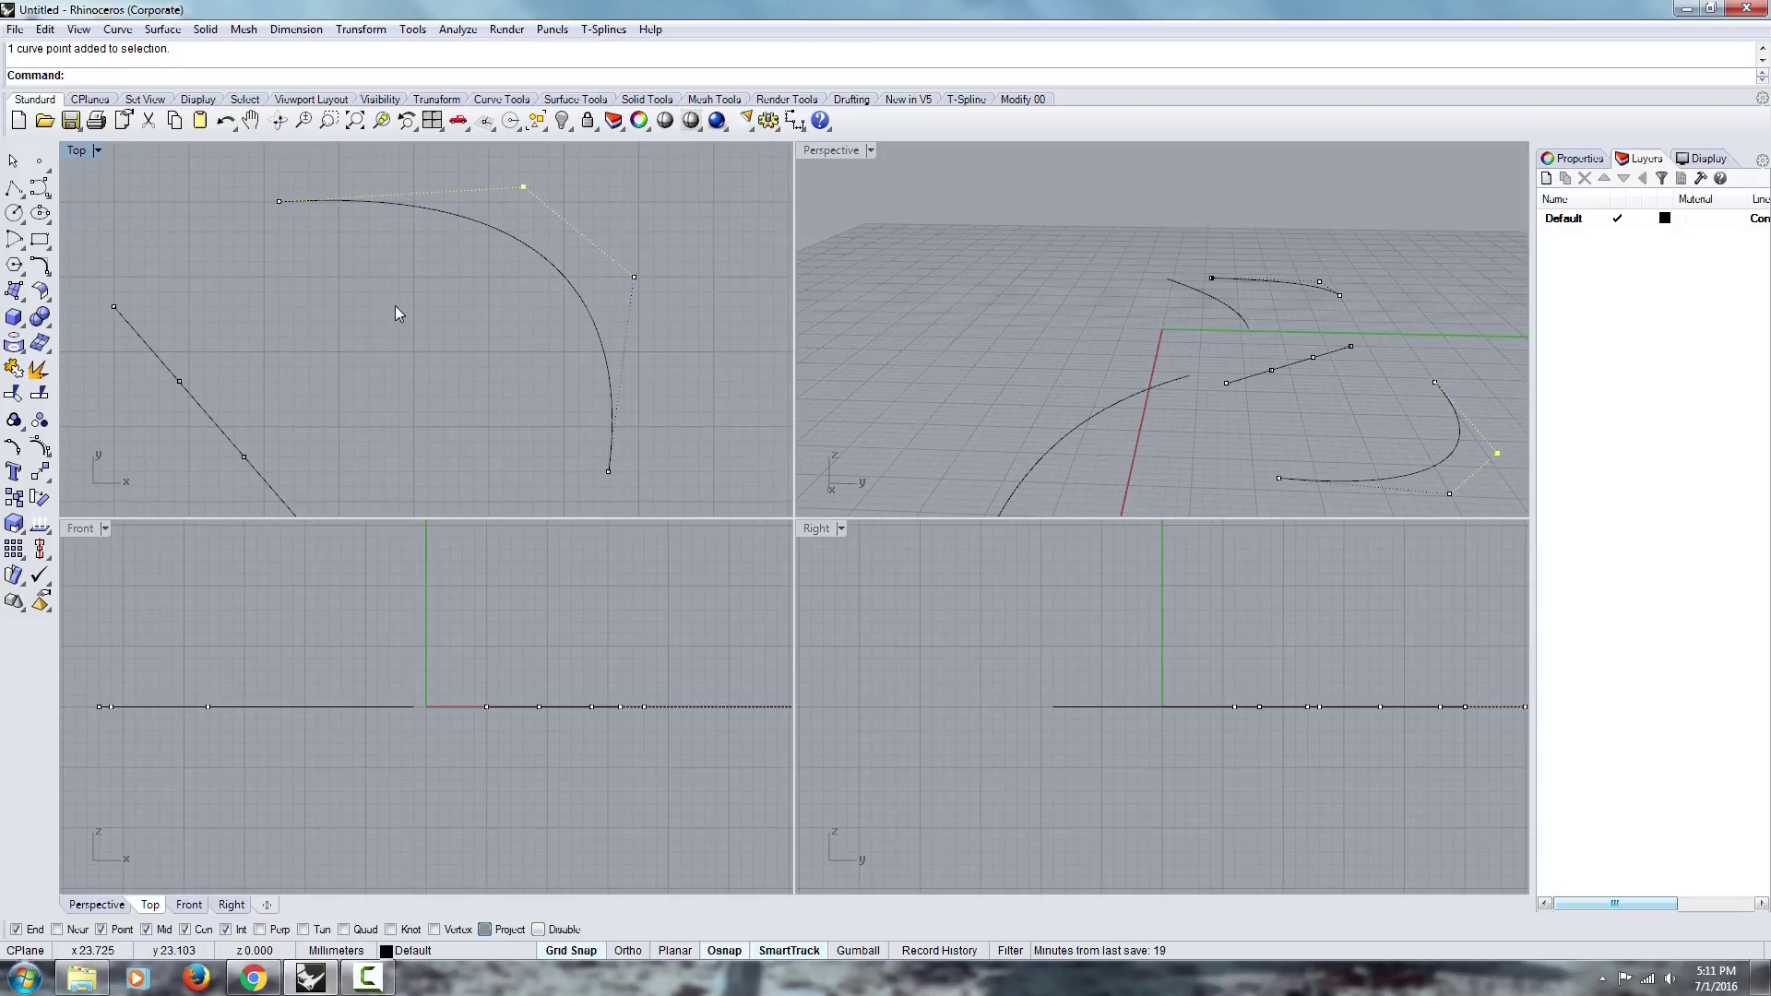
Draw a hook-shaped degree 3 interpolated curve through four points in the Top view beside the bowed curve and select it.
click(42, 191)
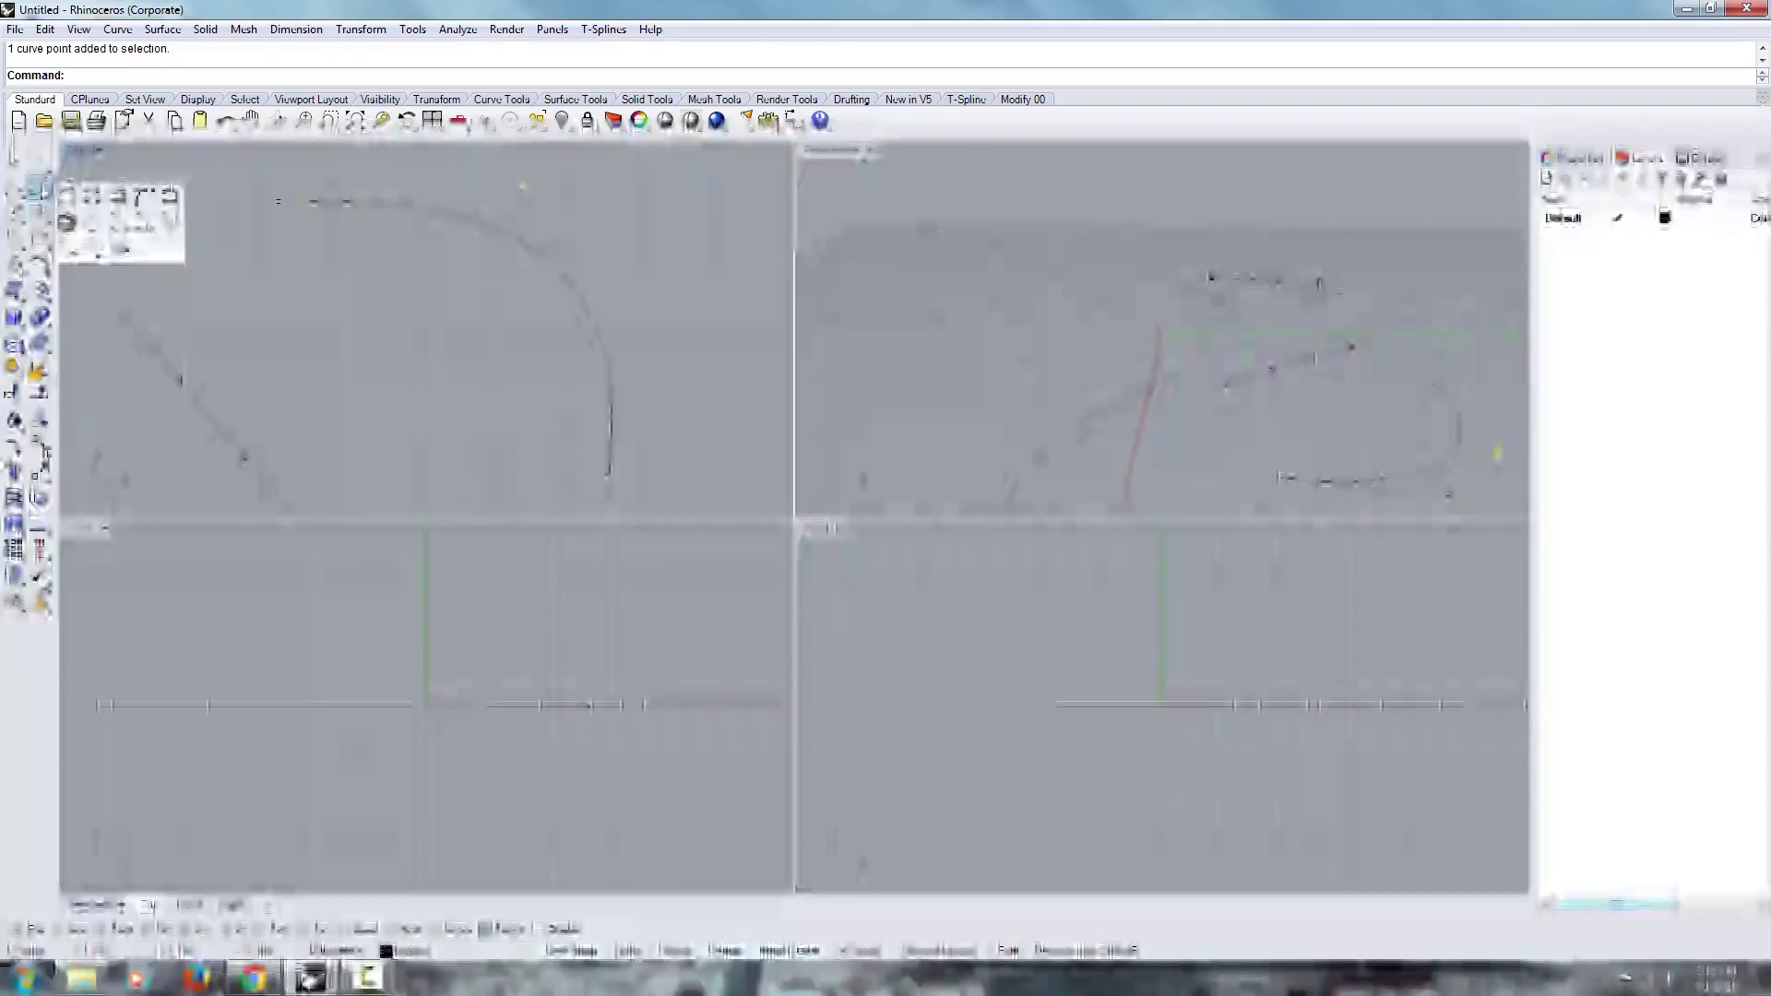
click(80, 189)
right_drag(674, 357, 637, 415)
click(751, 288)
click(706, 198)
click(589, 221)
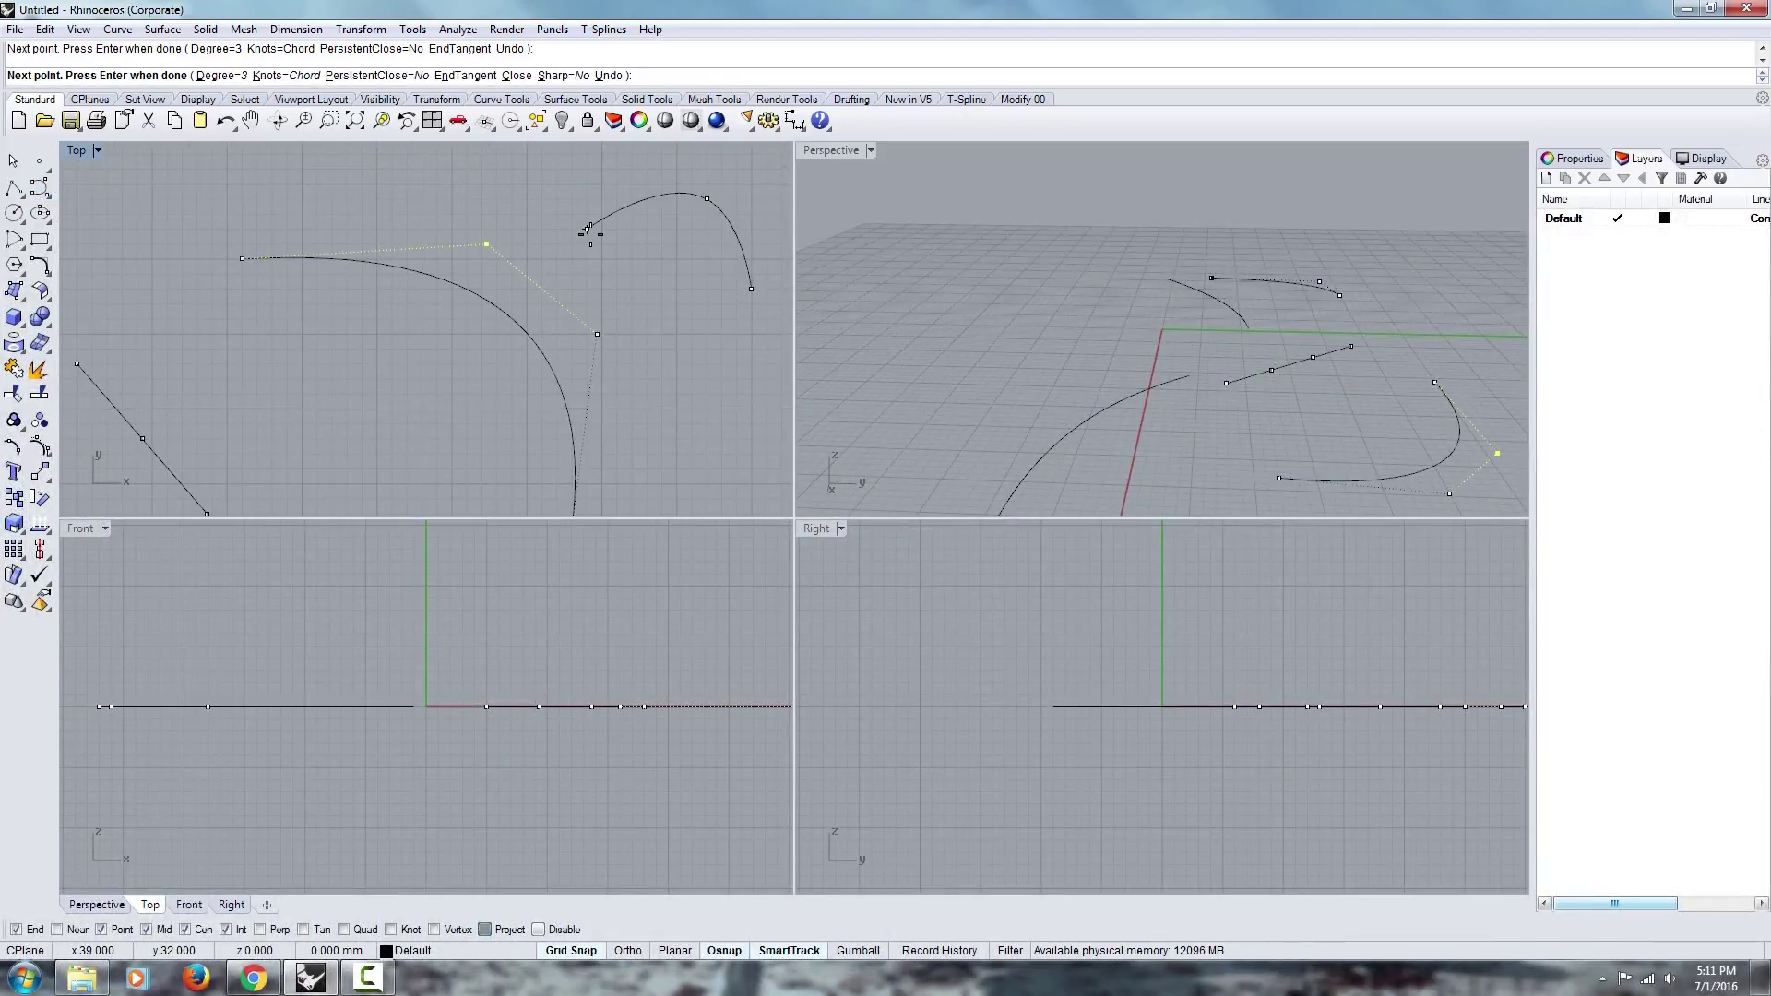
click(661, 318)
key(Return)
key(Return)
click(611, 193)
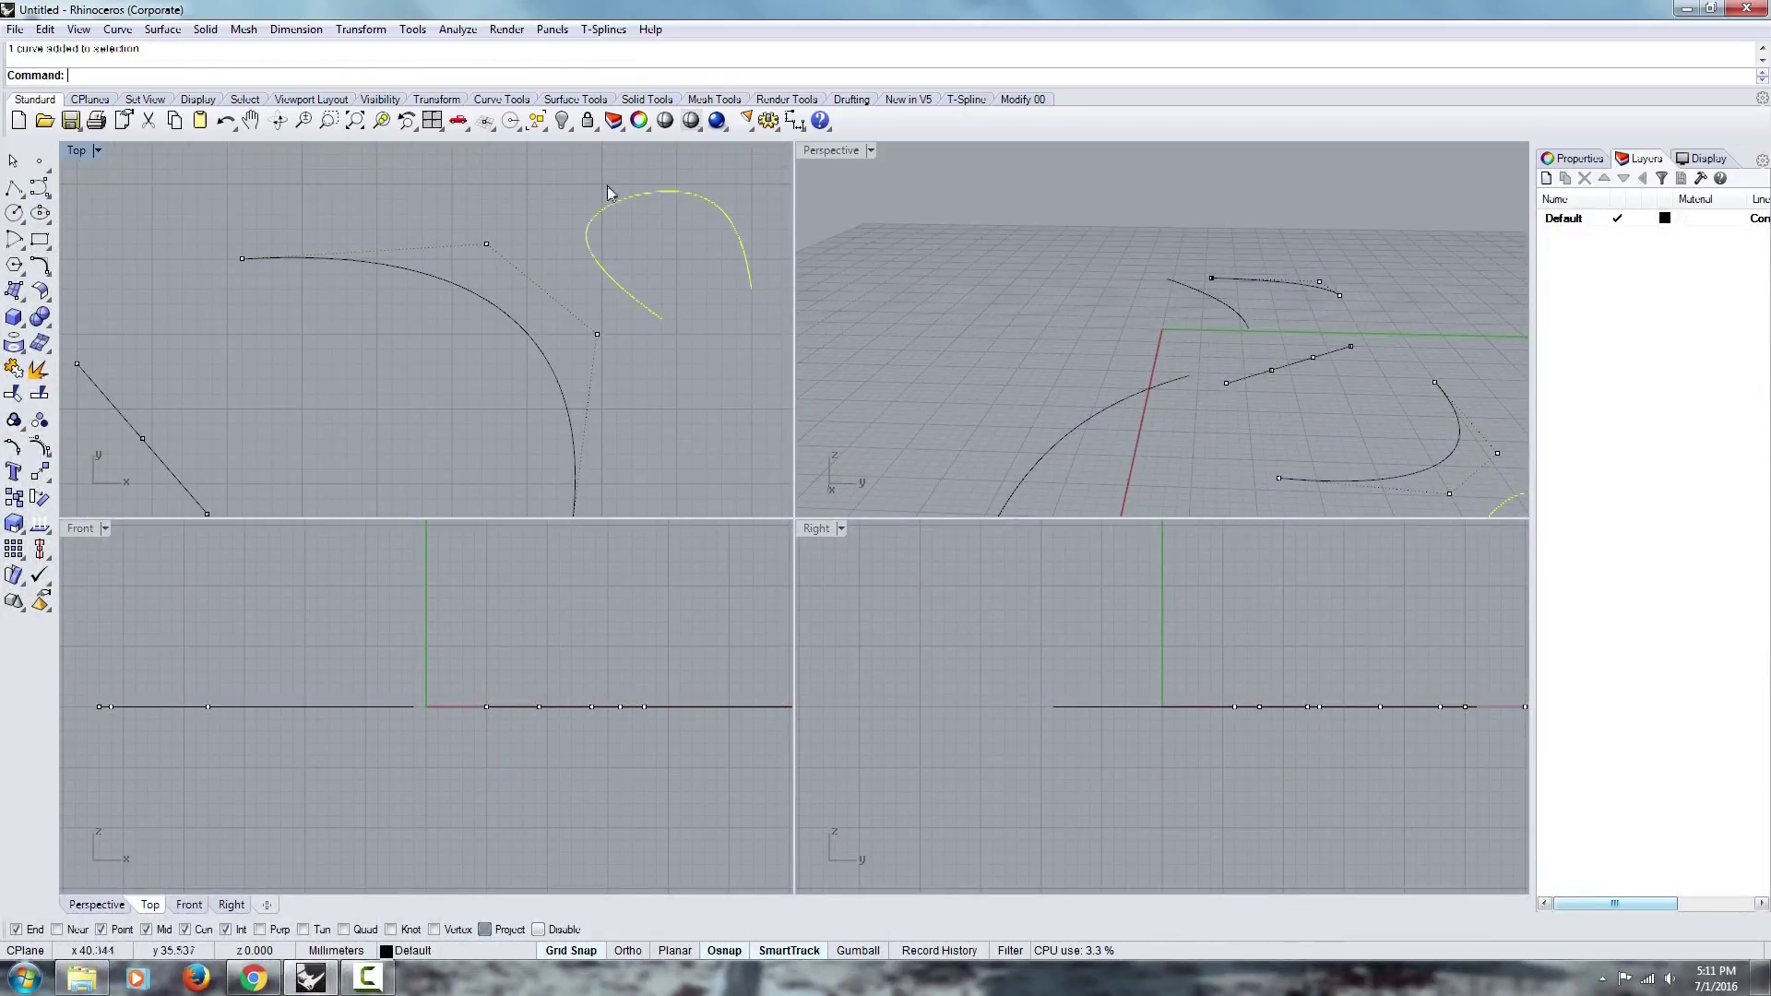
Display the hook-shaped curve's control points and move the one next to its right end straight up about 6 mm.
right_drag(611, 190, 562, 225)
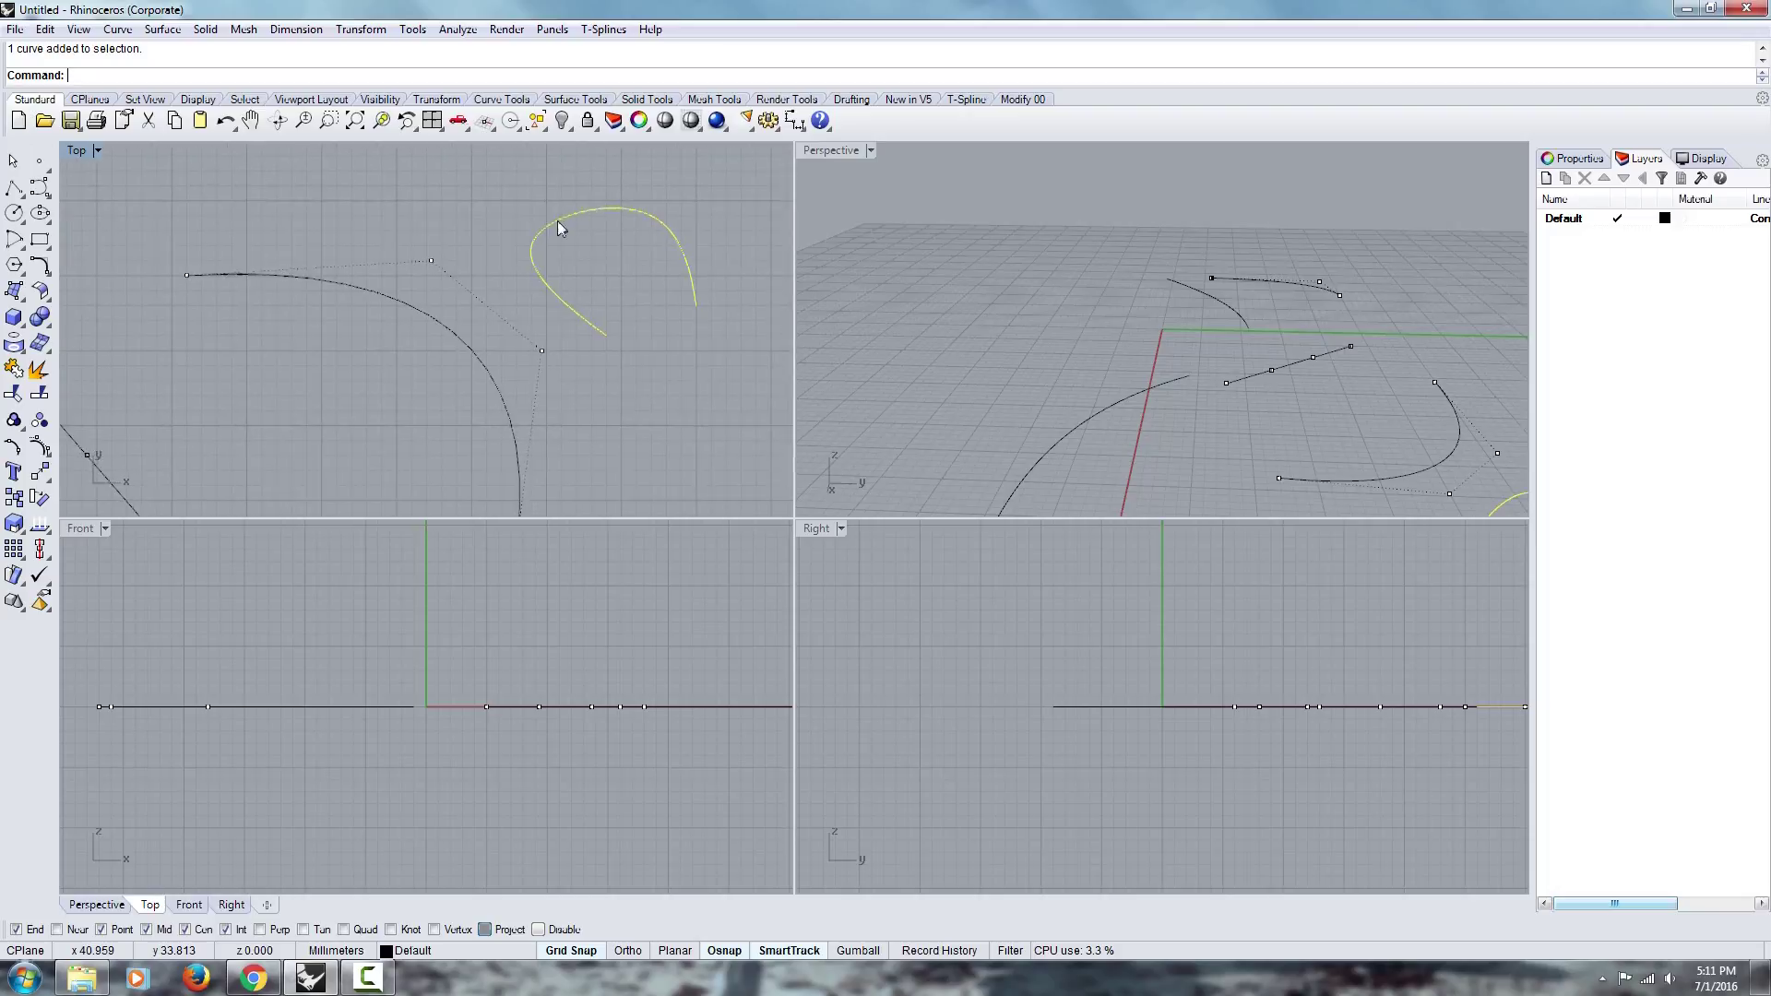
click(39, 448)
right_drag(648, 318, 609, 360)
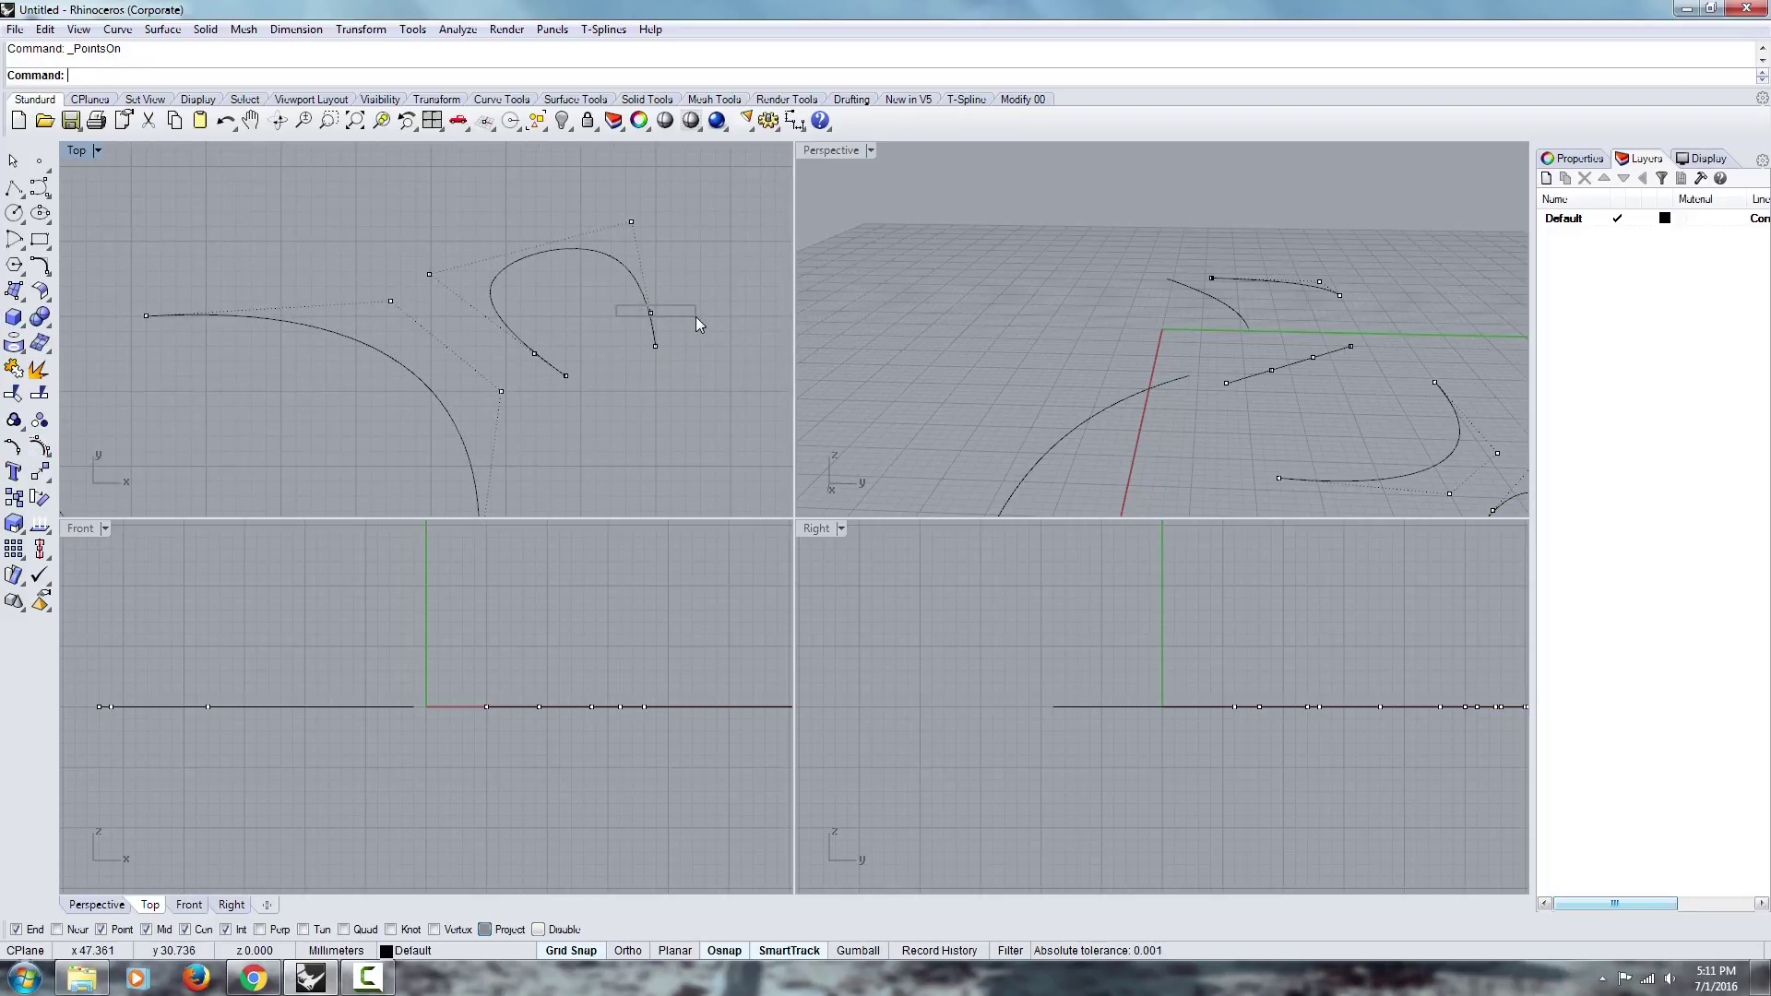
drag(695, 317, 663, 329)
key(Return)
click(738, 415)
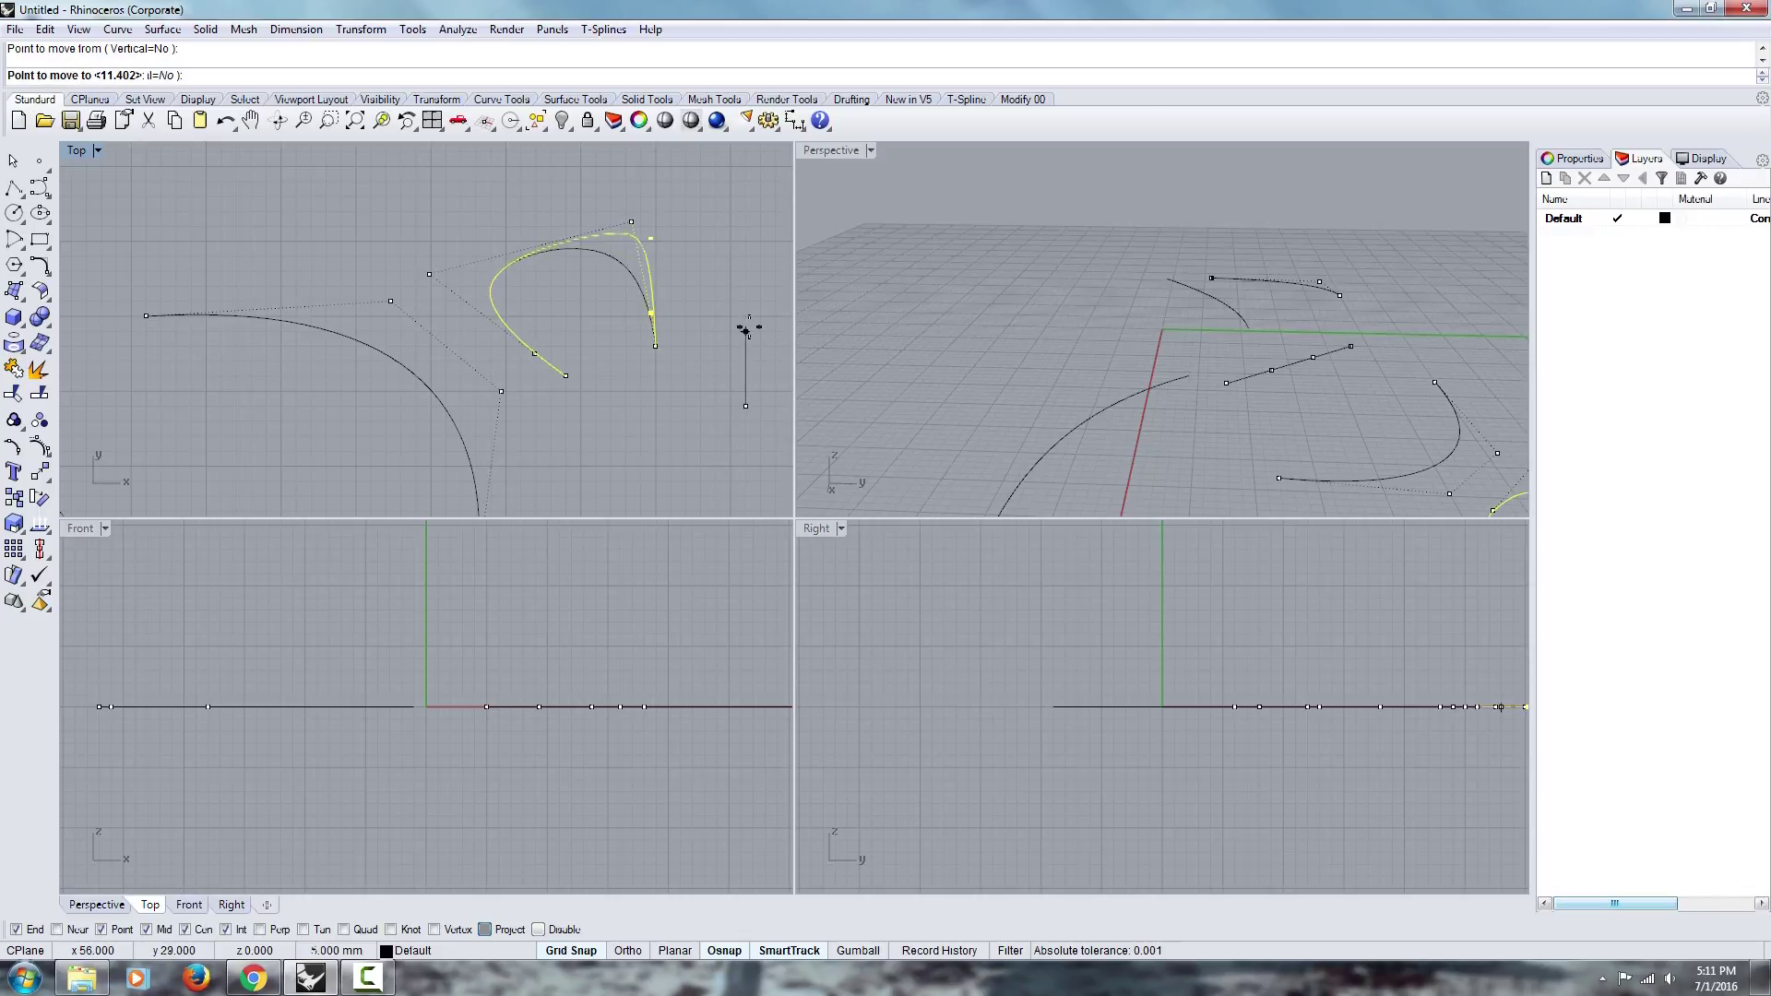
click(743, 325)
Move the control point next to the hook curve's lower end diagonally up and left about 3.6 mm.
click(537, 354)
key(Return)
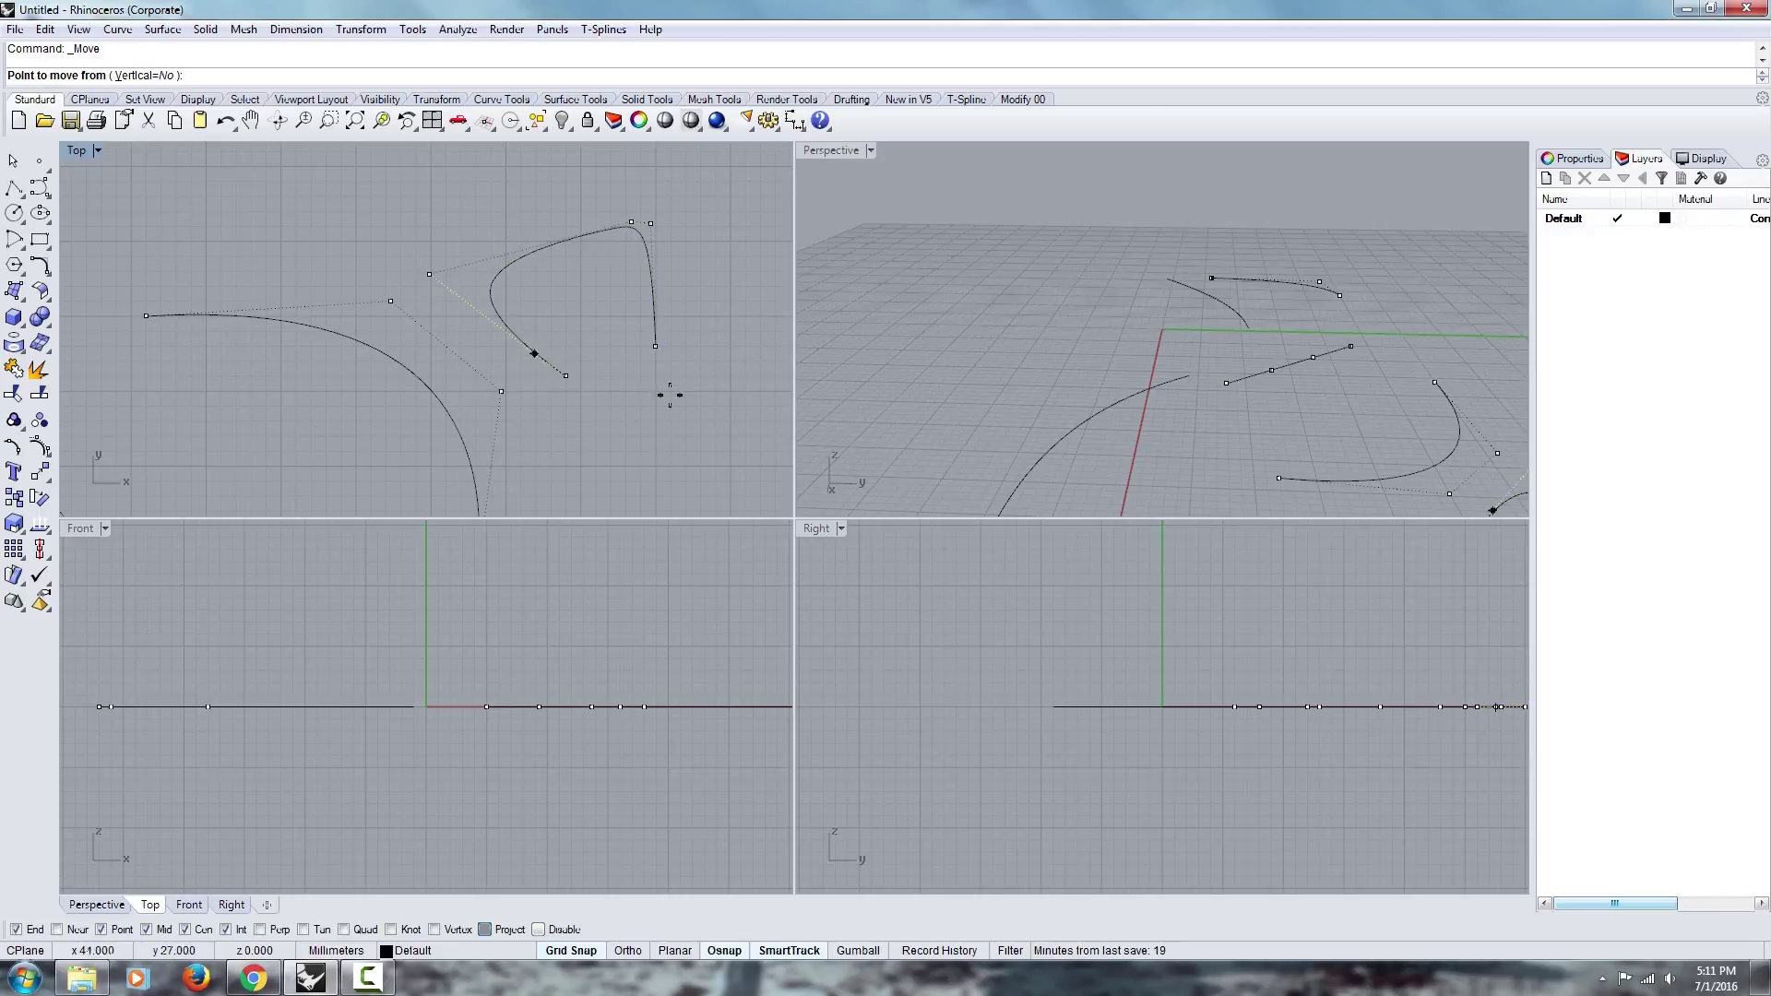
click(656, 379)
click(611, 398)
Draw a degree 3 interpolated curve through three points in the Top view, starting at the hook curve's lower end.
right_drag(611, 430, 554, 378)
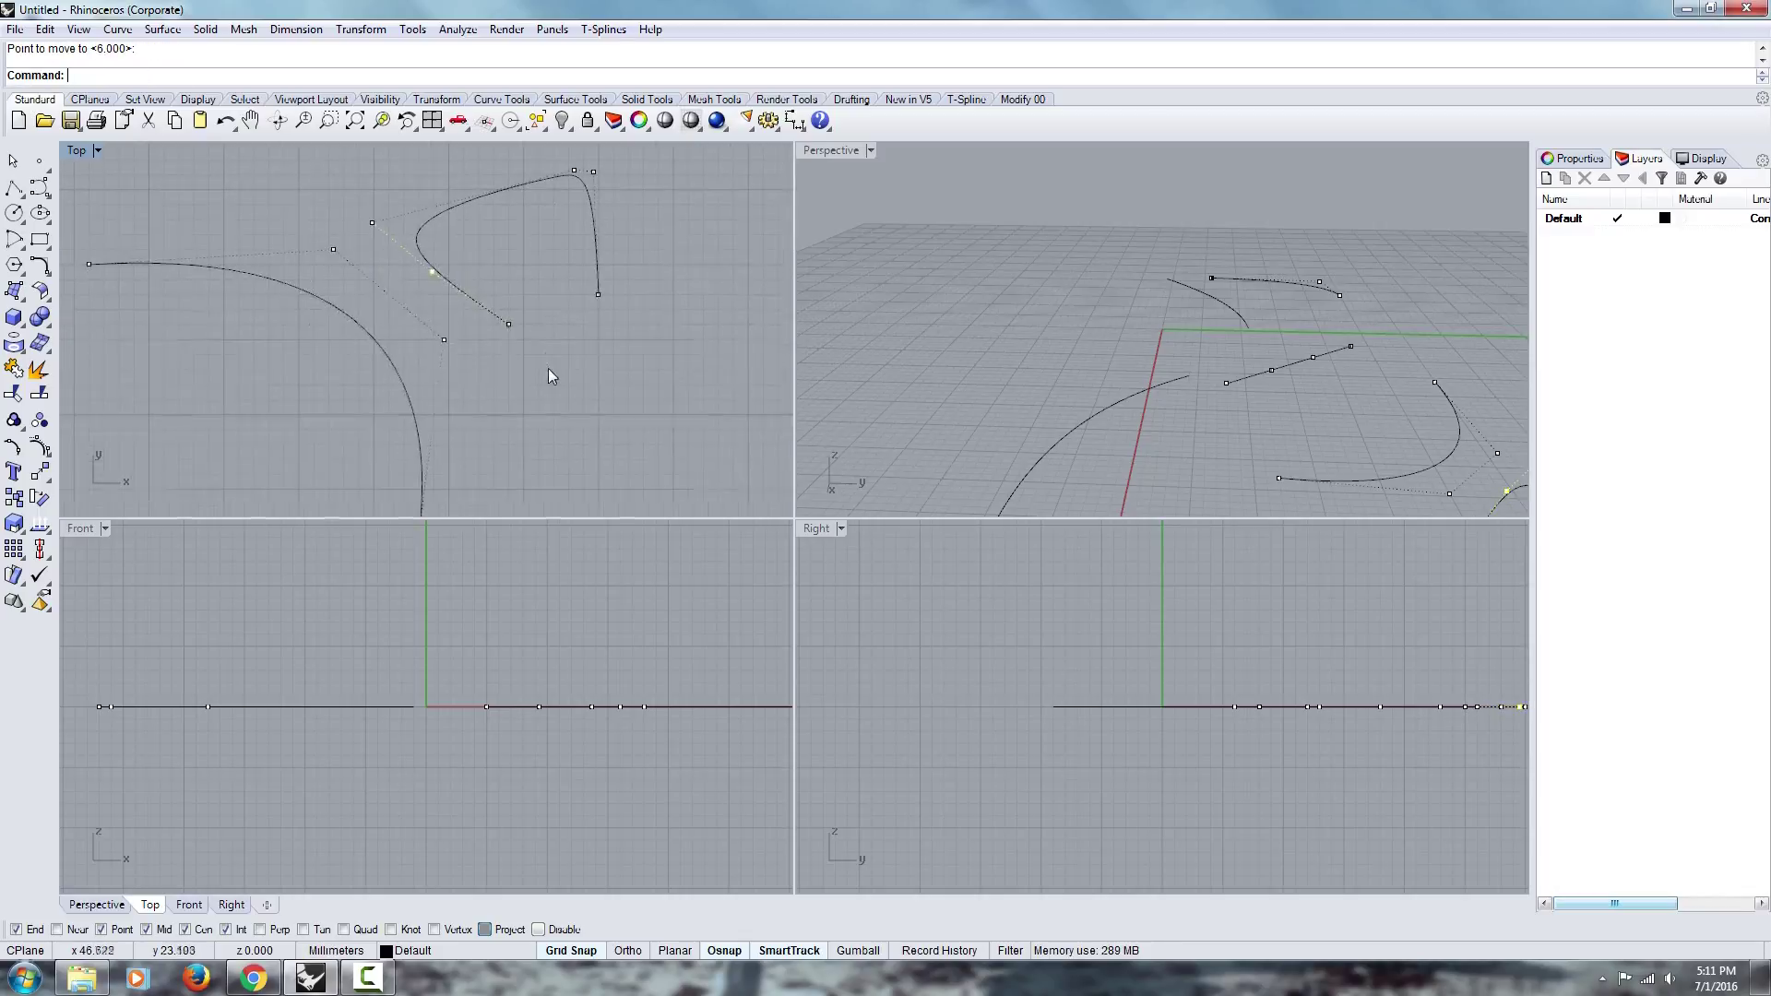
click(39, 188)
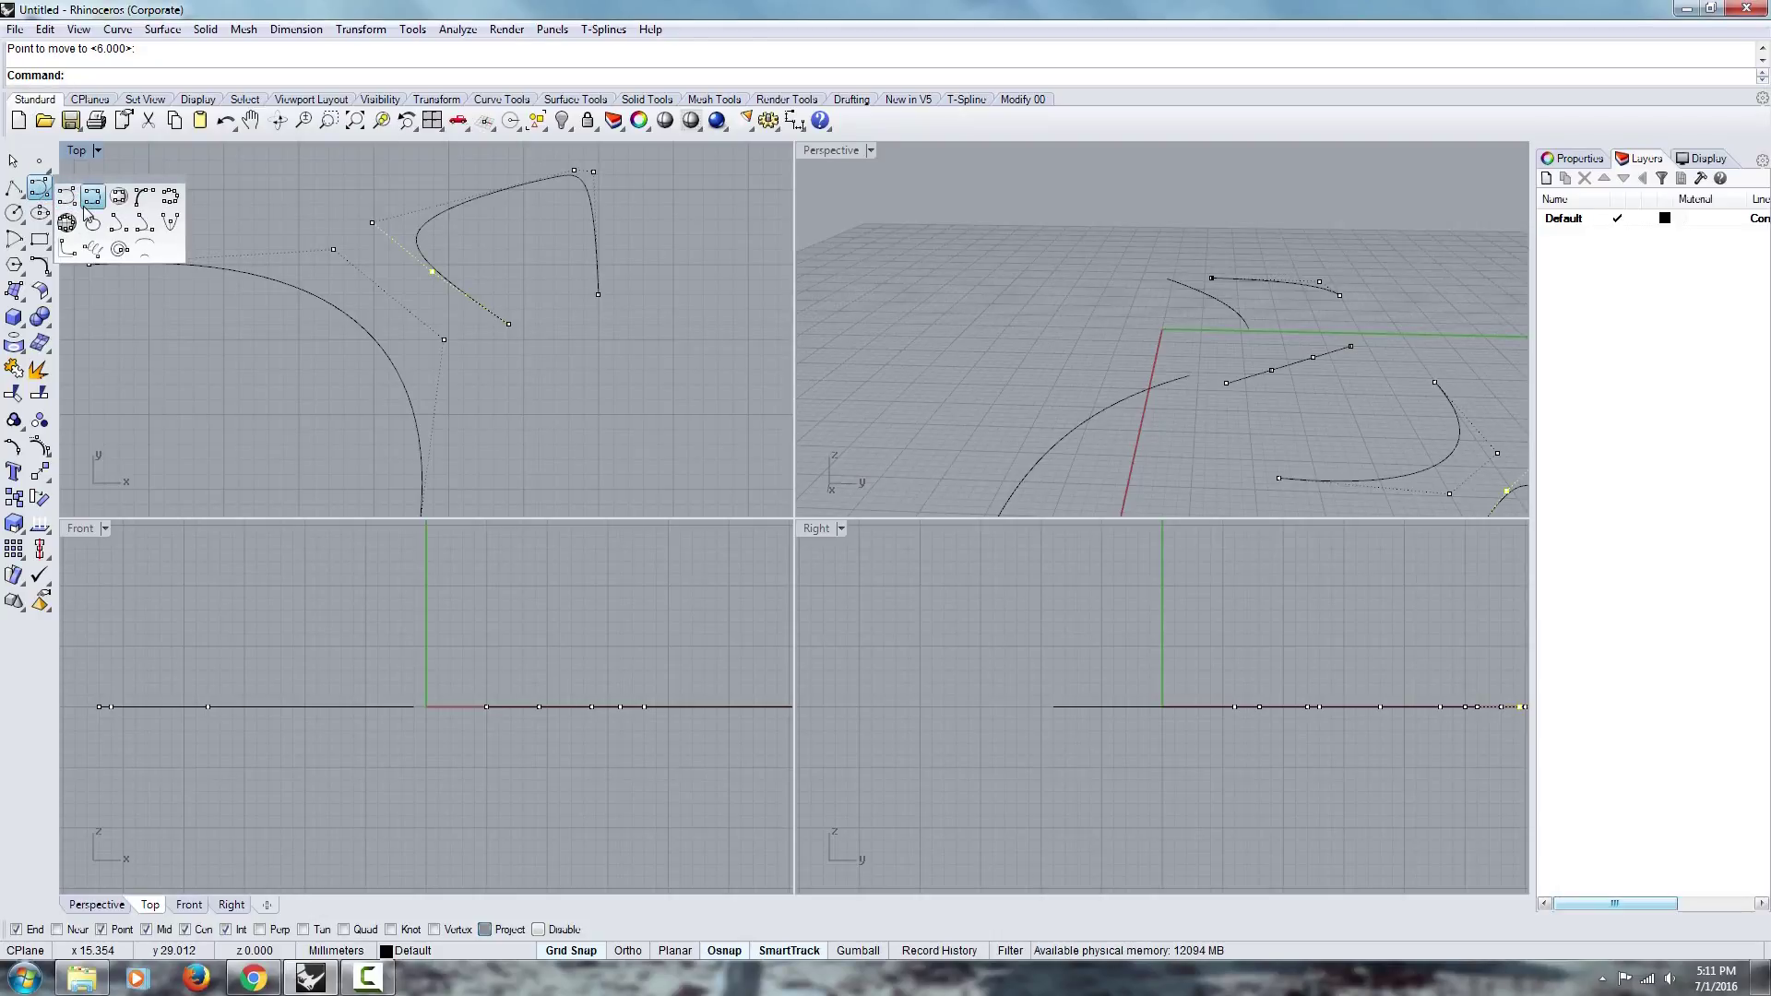
click(92, 196)
click(509, 323)
click(631, 381)
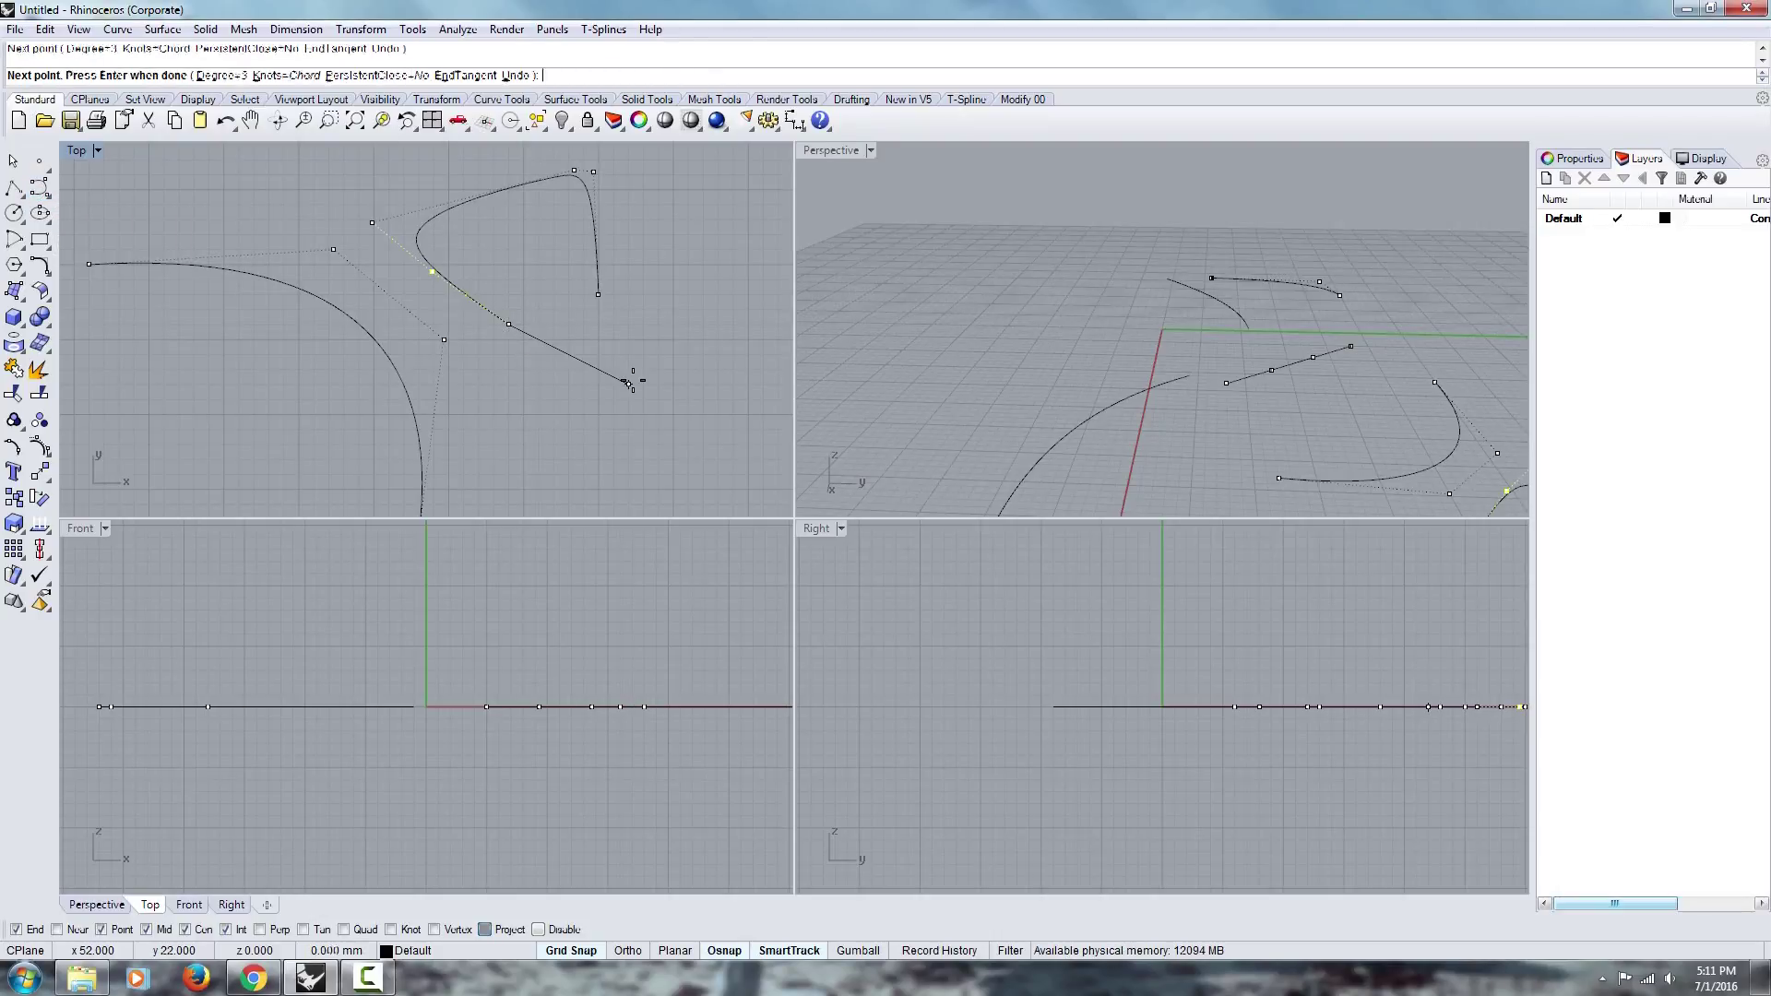
click(703, 356)
key(Return)
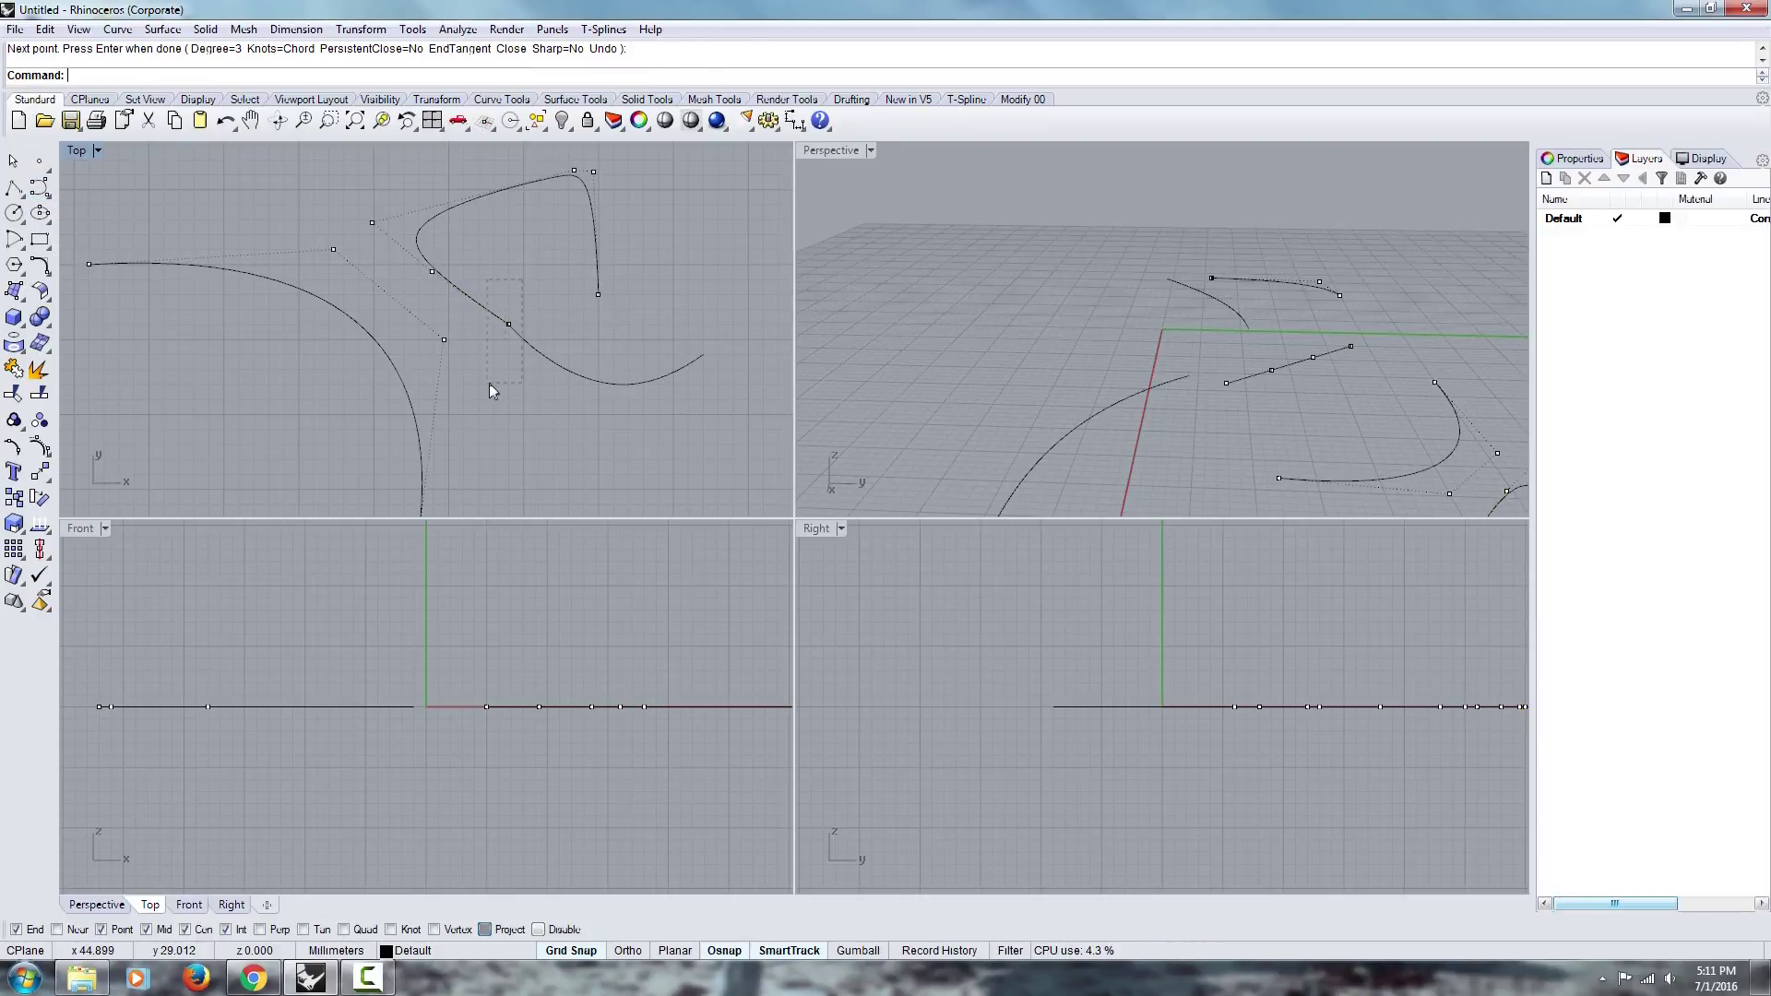
Join the hook-shaped curve and the new interpolated curve into one curve.
drag(535, 318, 496, 389)
key(Escape)
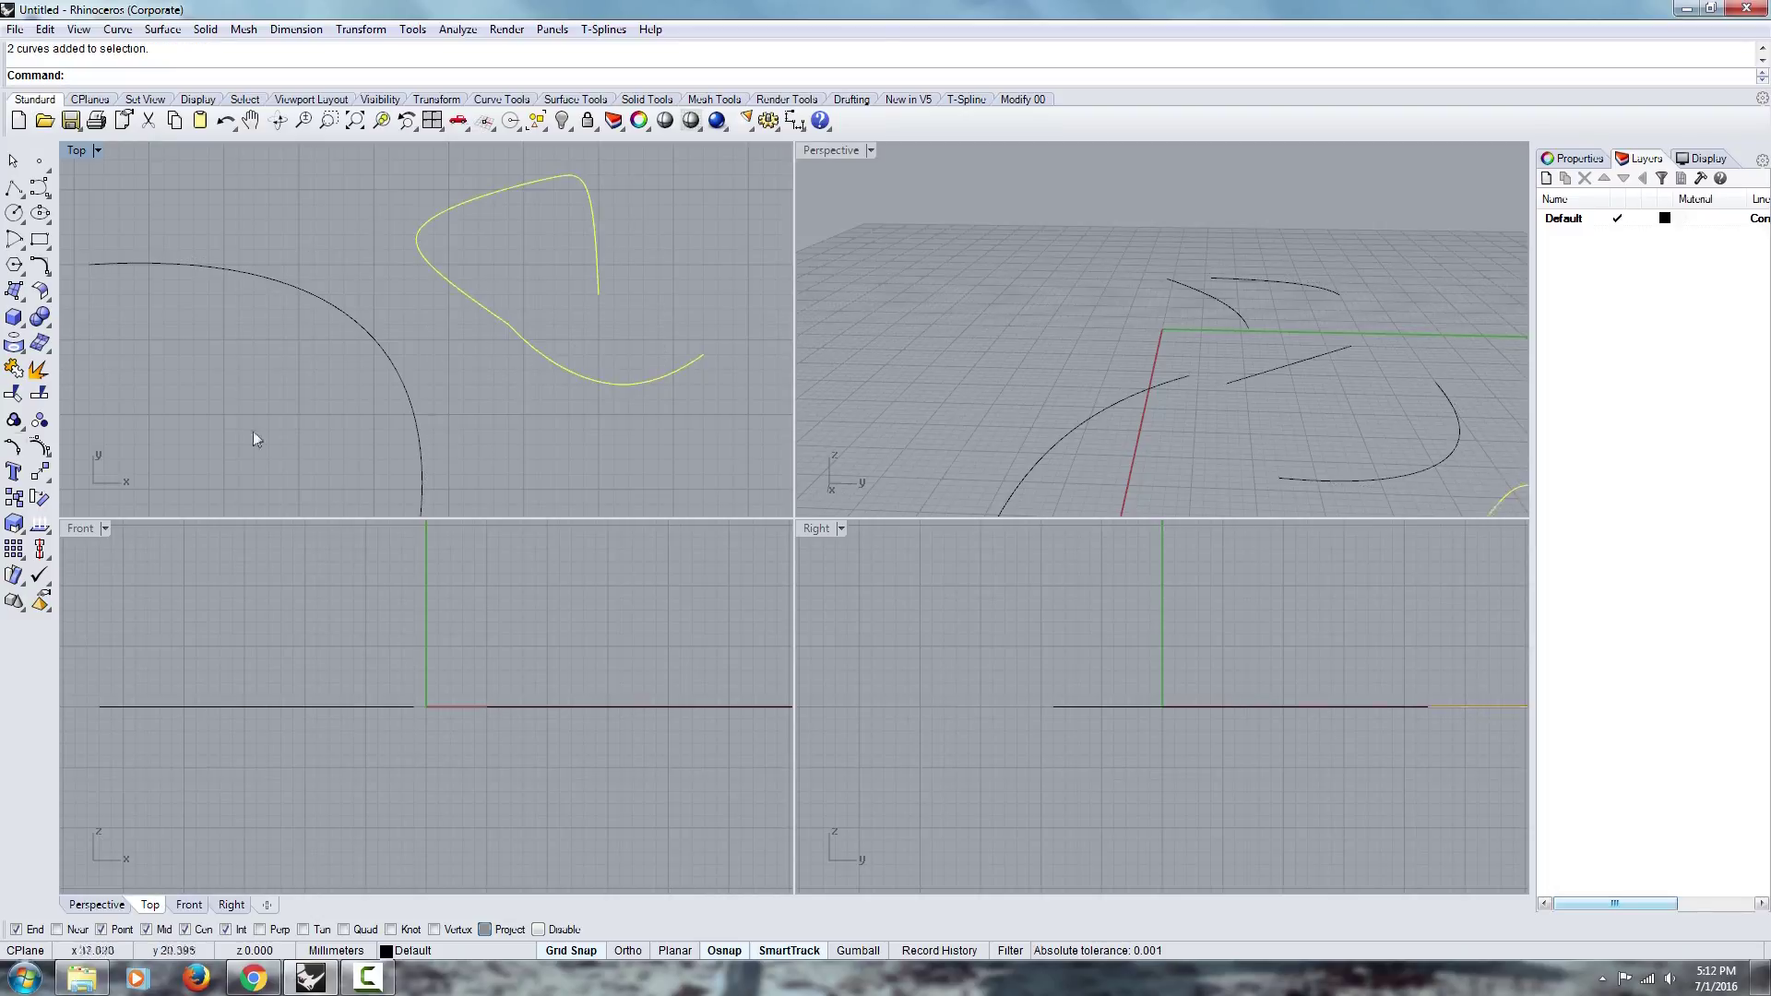
click(13, 368)
key(Escape)
Display the joined curve's control points and move the point at the junction upward to form a kink.
click(588, 376)
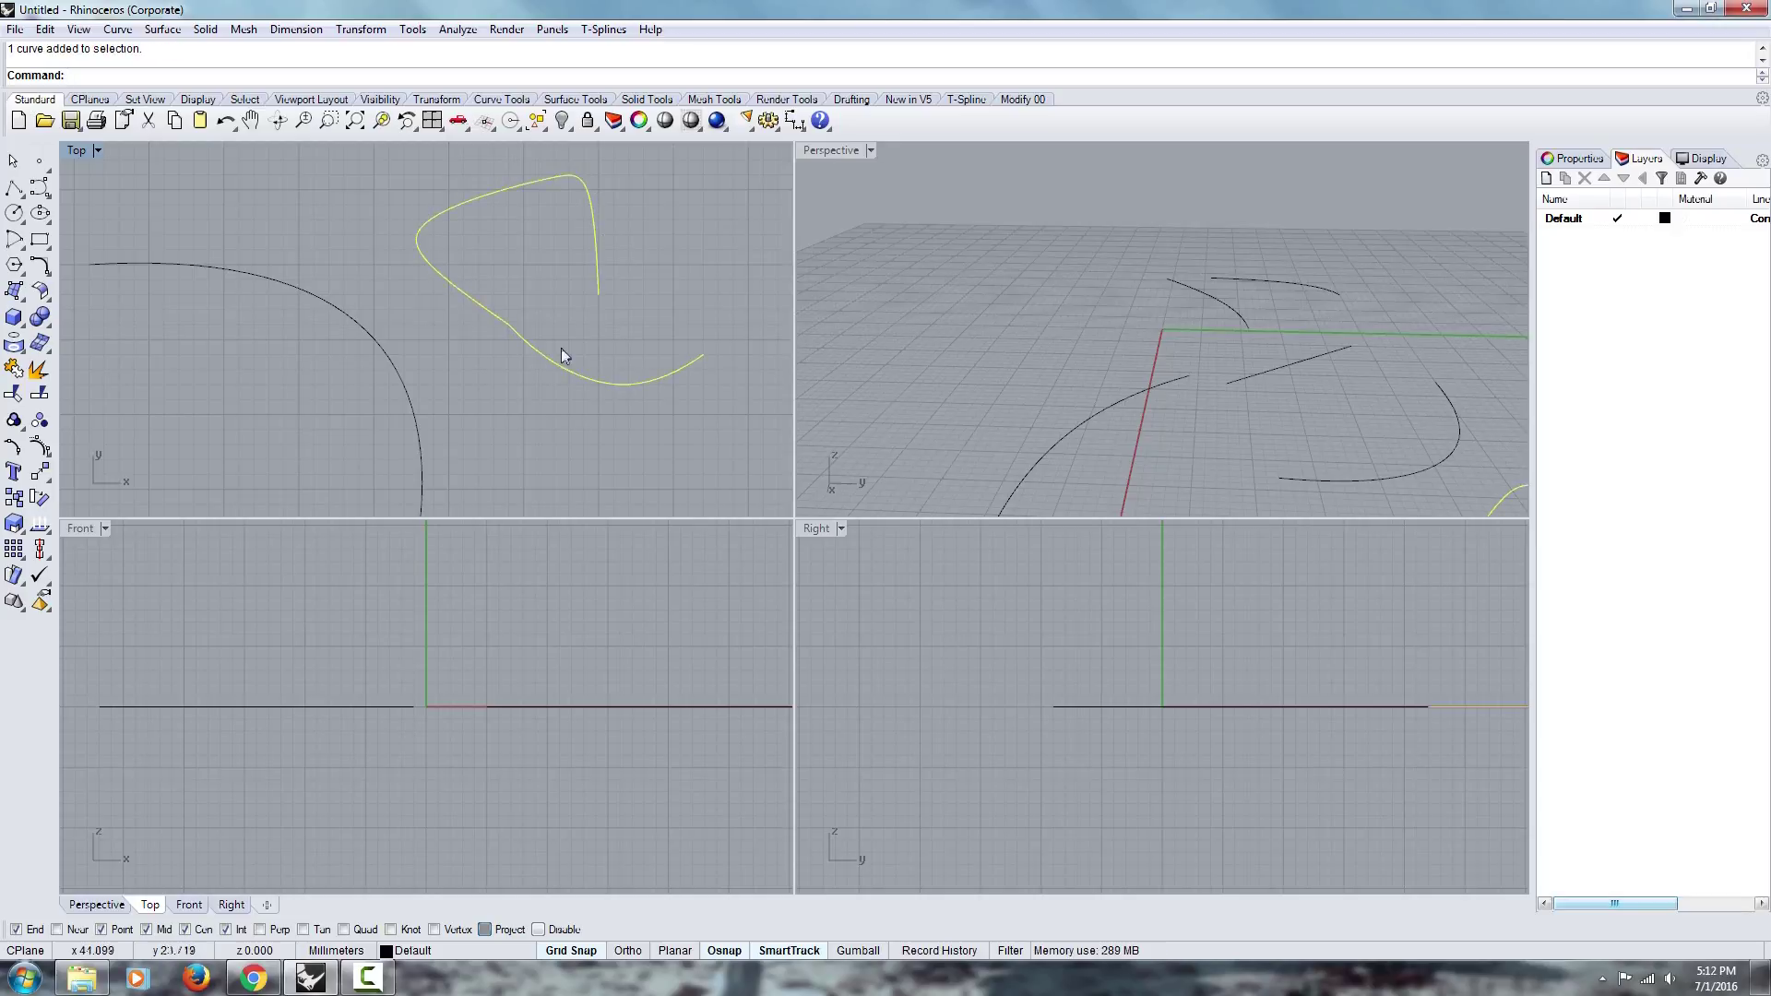
click(41, 448)
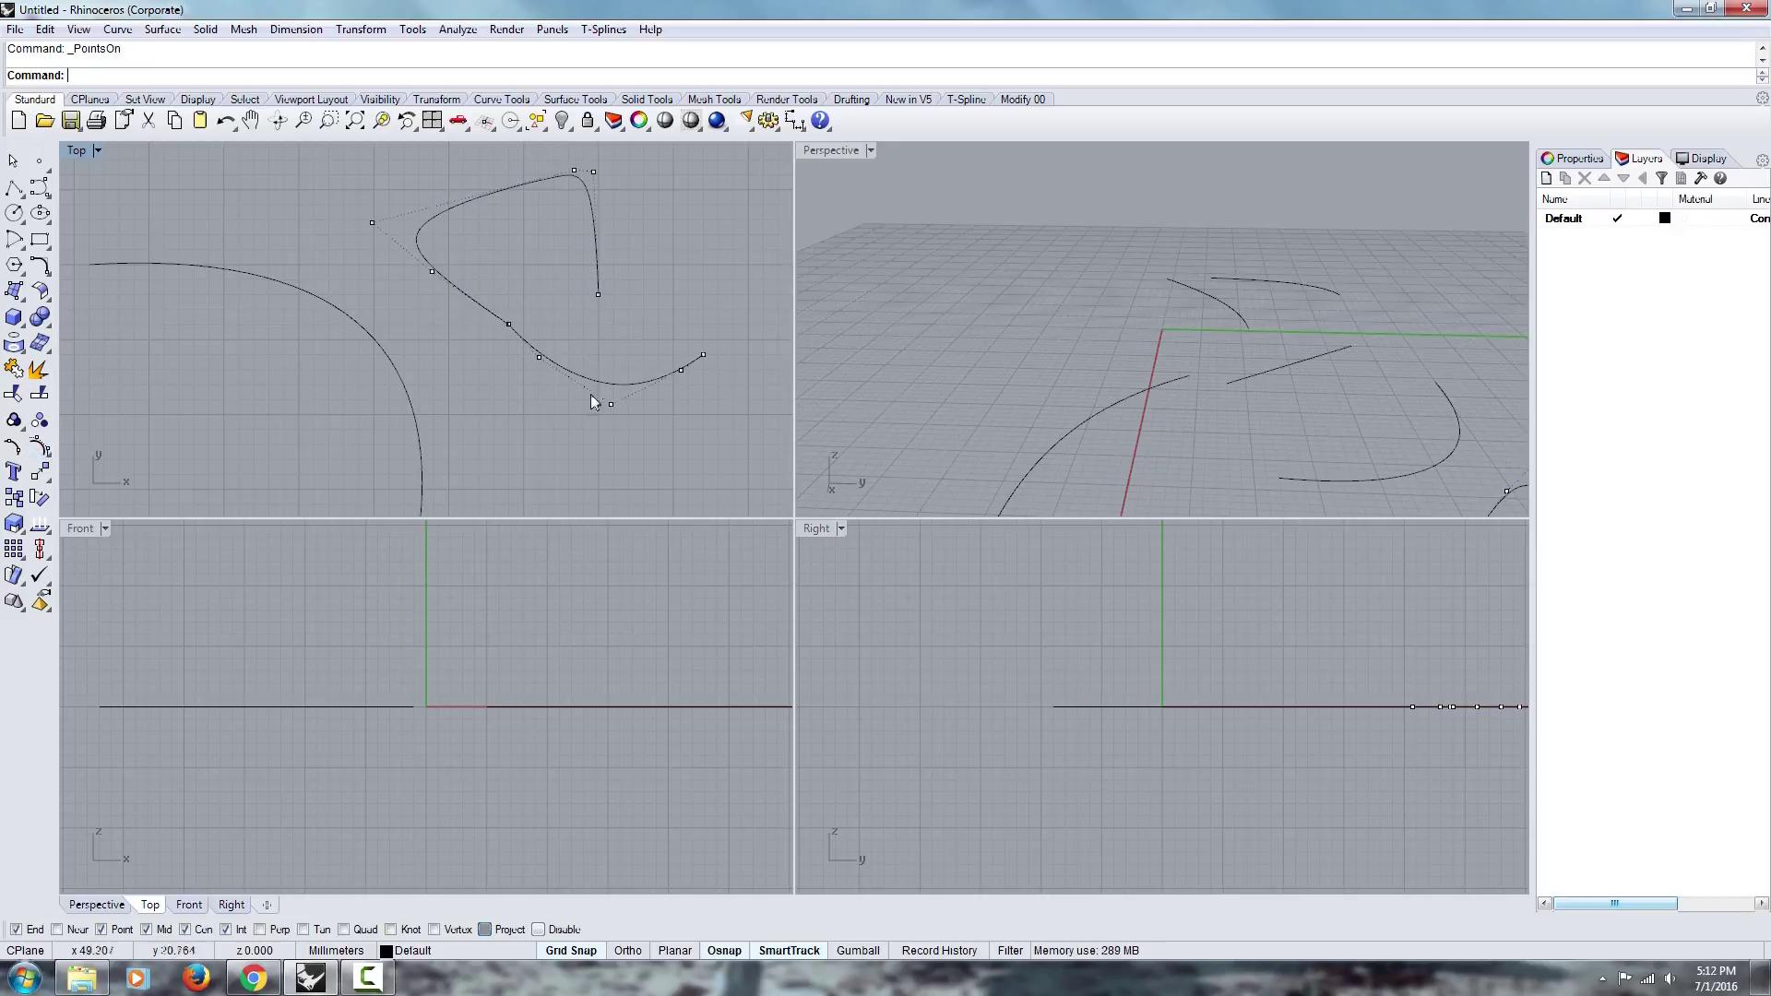
click(510, 324)
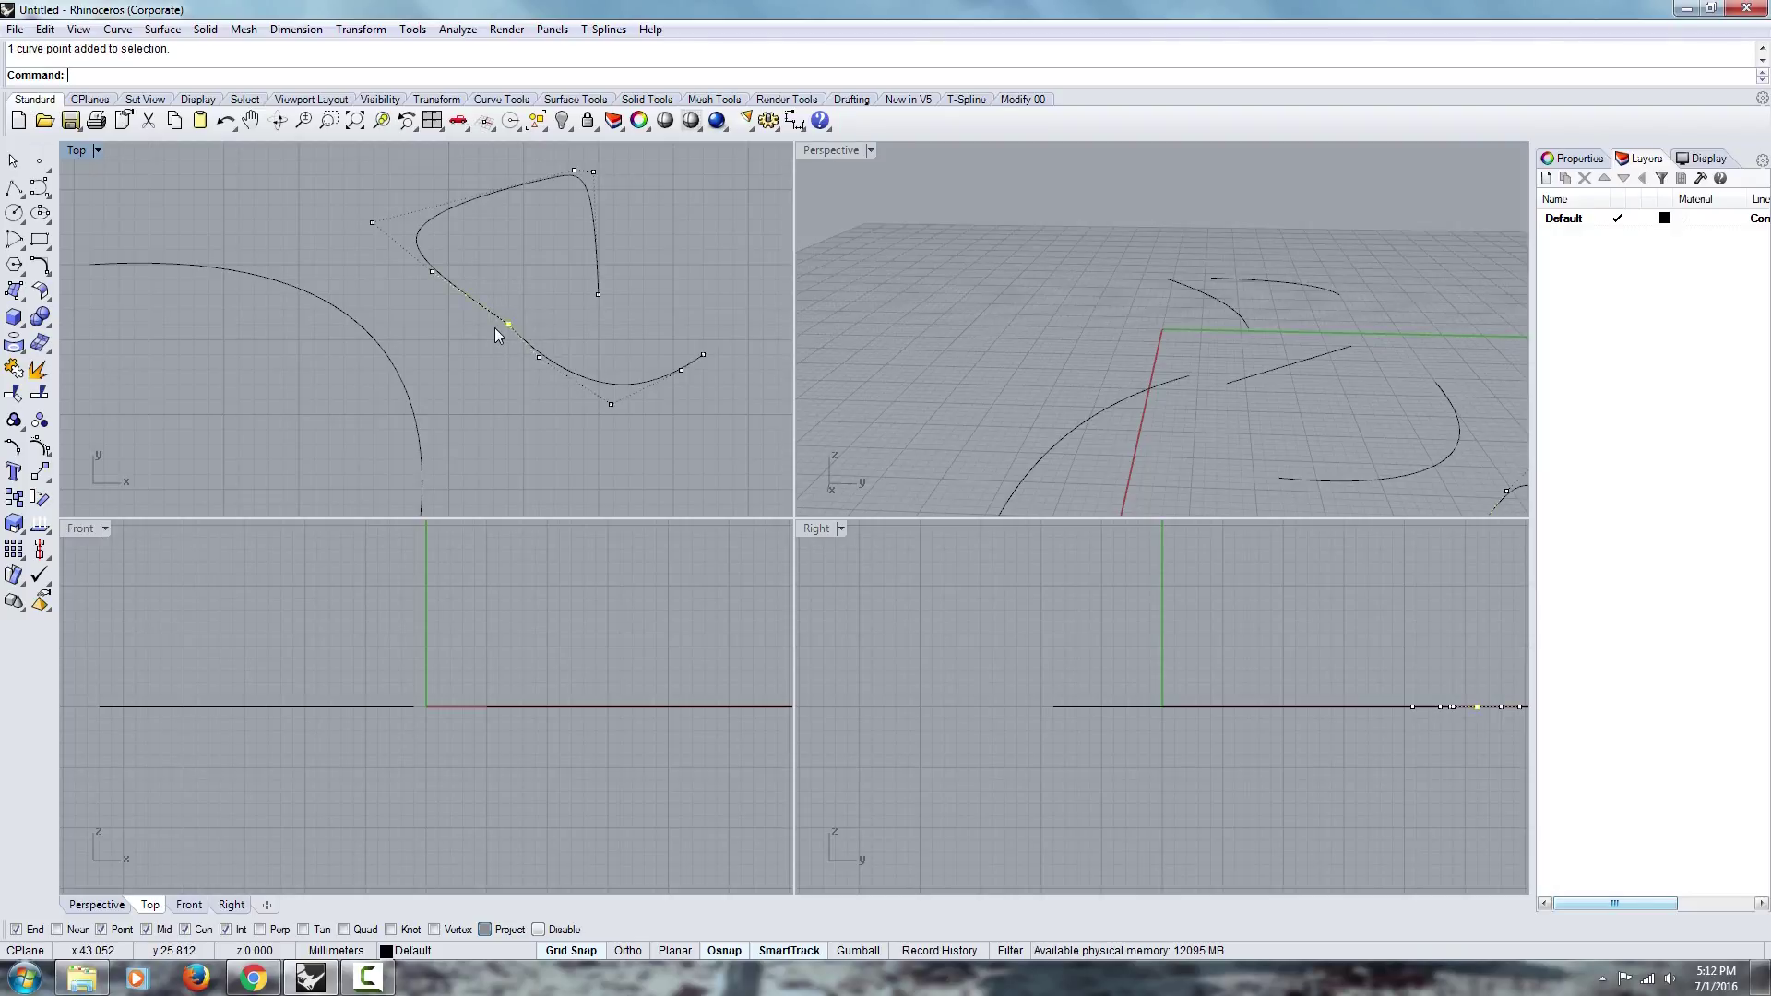
text(M)
key(Return)
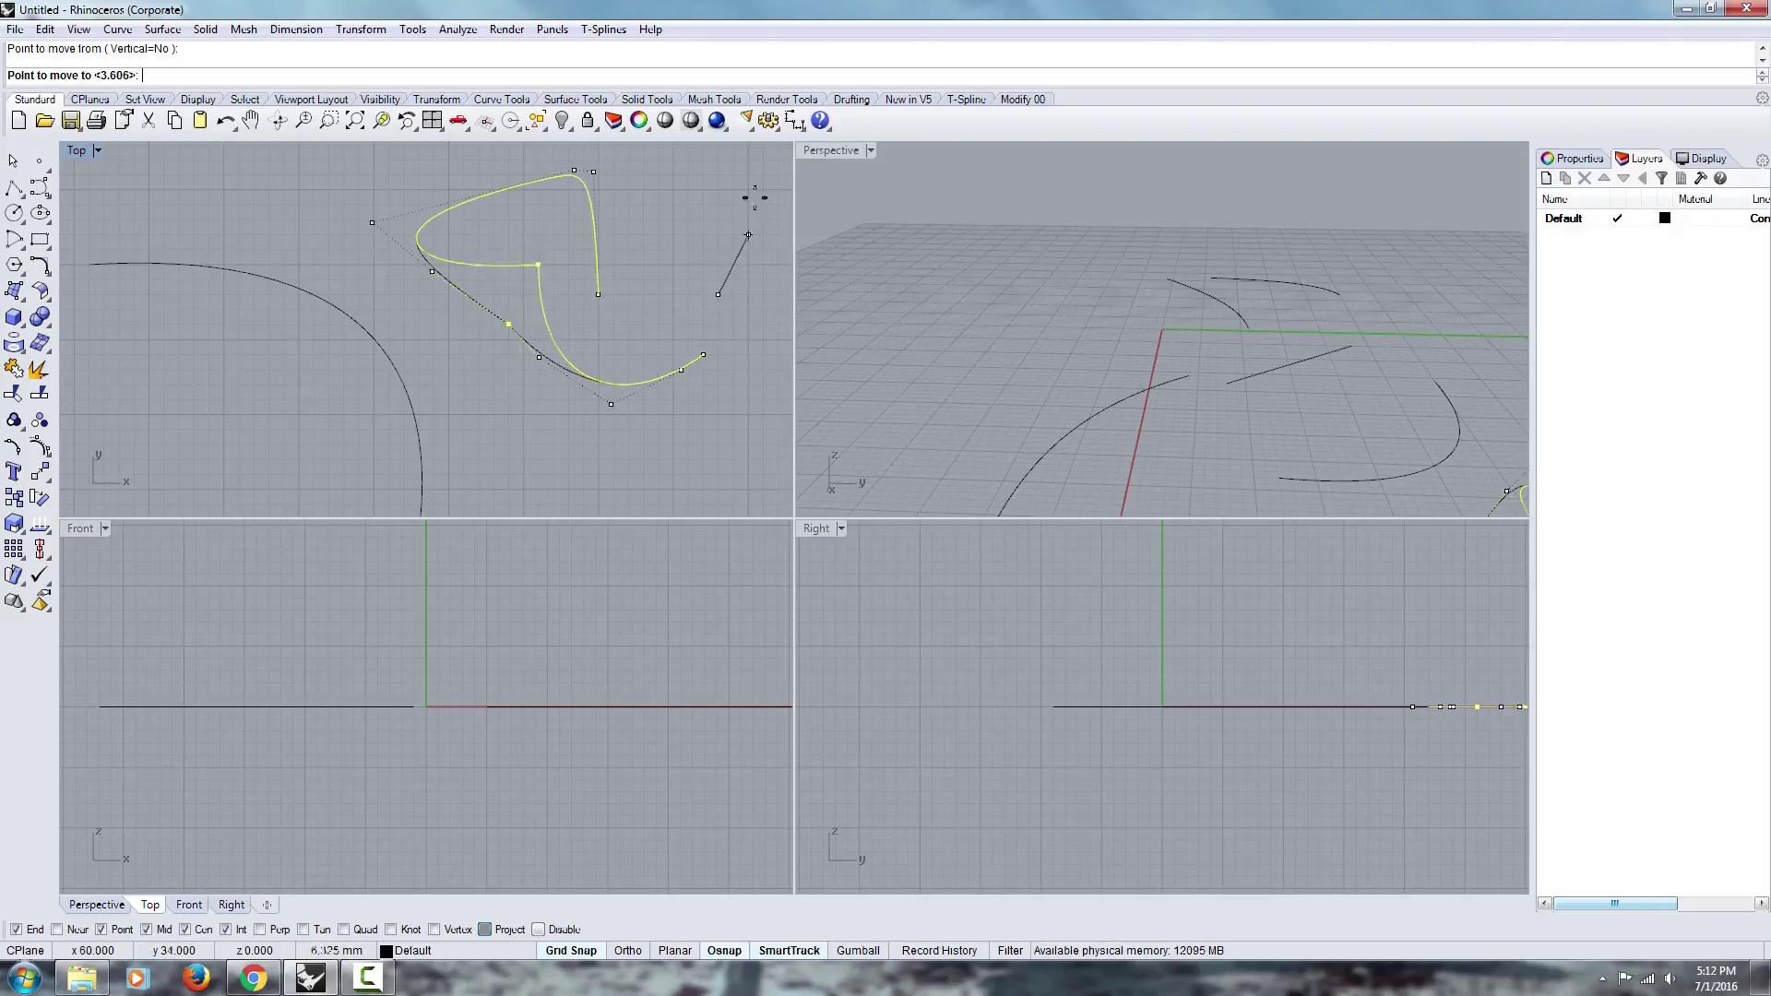
click(703, 234)
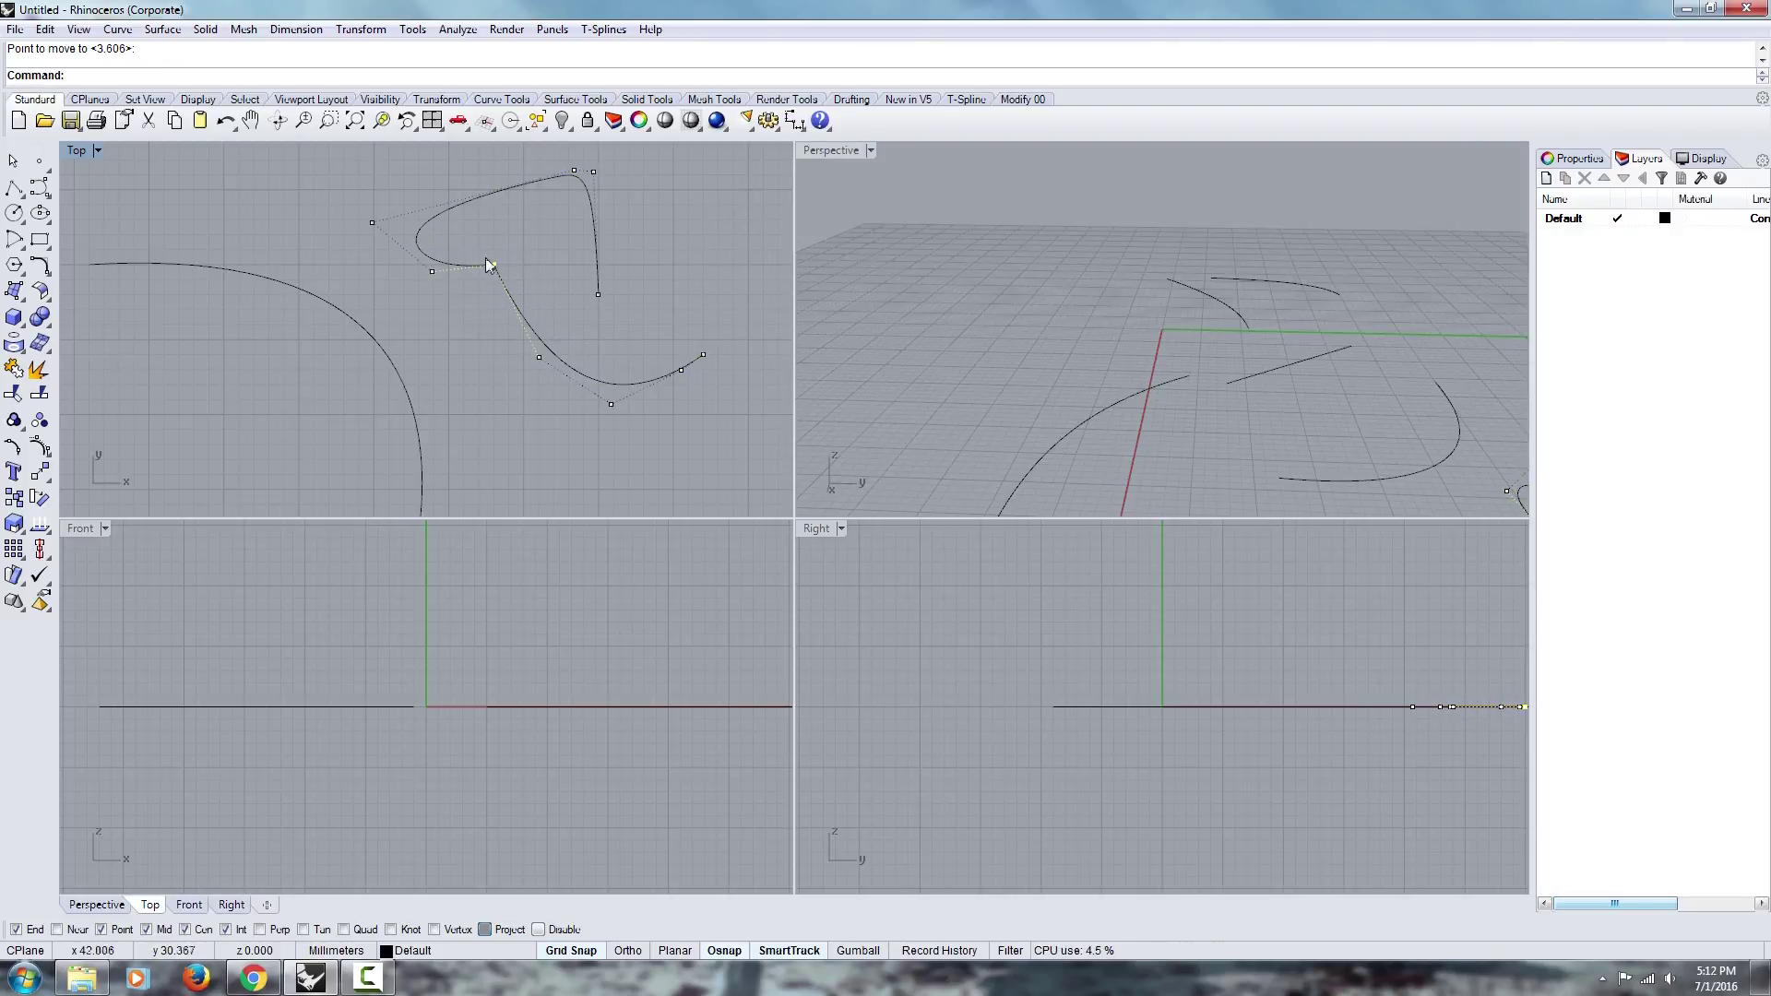
Delete the joined curve's kink point and select the neighbouring control point above the straight stretch.
key(Right)
key(Right)
key(Down)
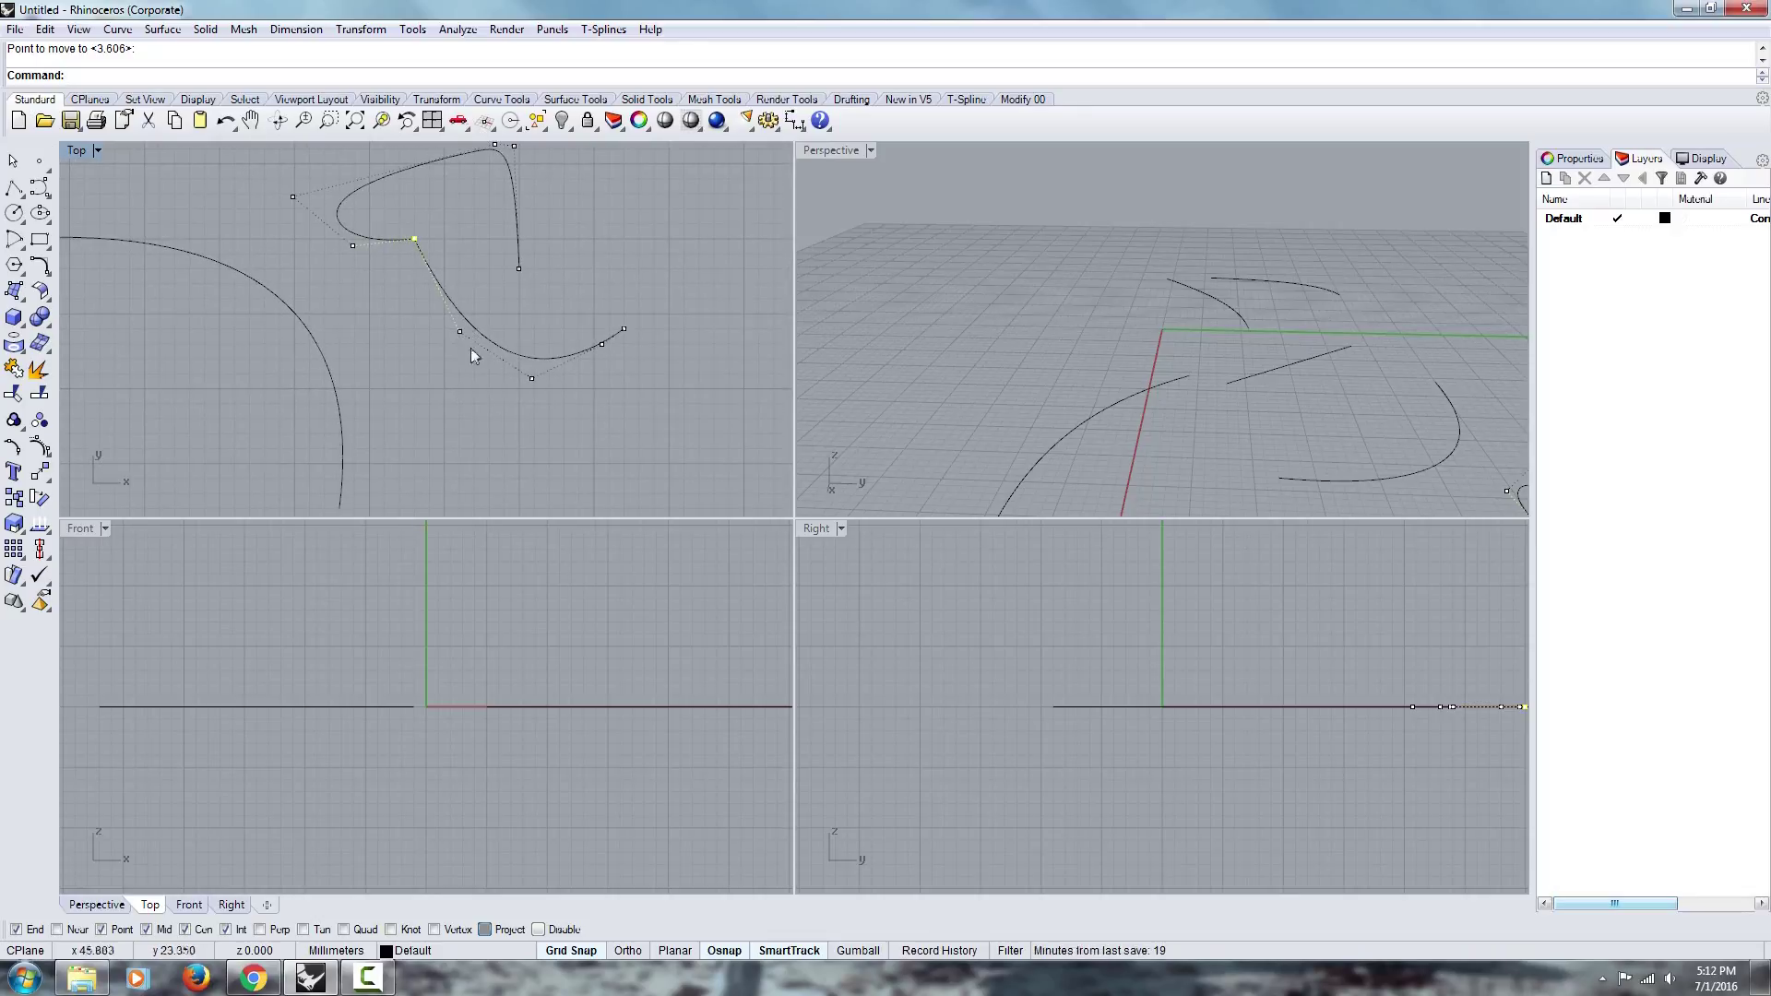
key(Delete)
key(Left)
key(Up)
drag(342, 253, 454, 321)
key(Up)
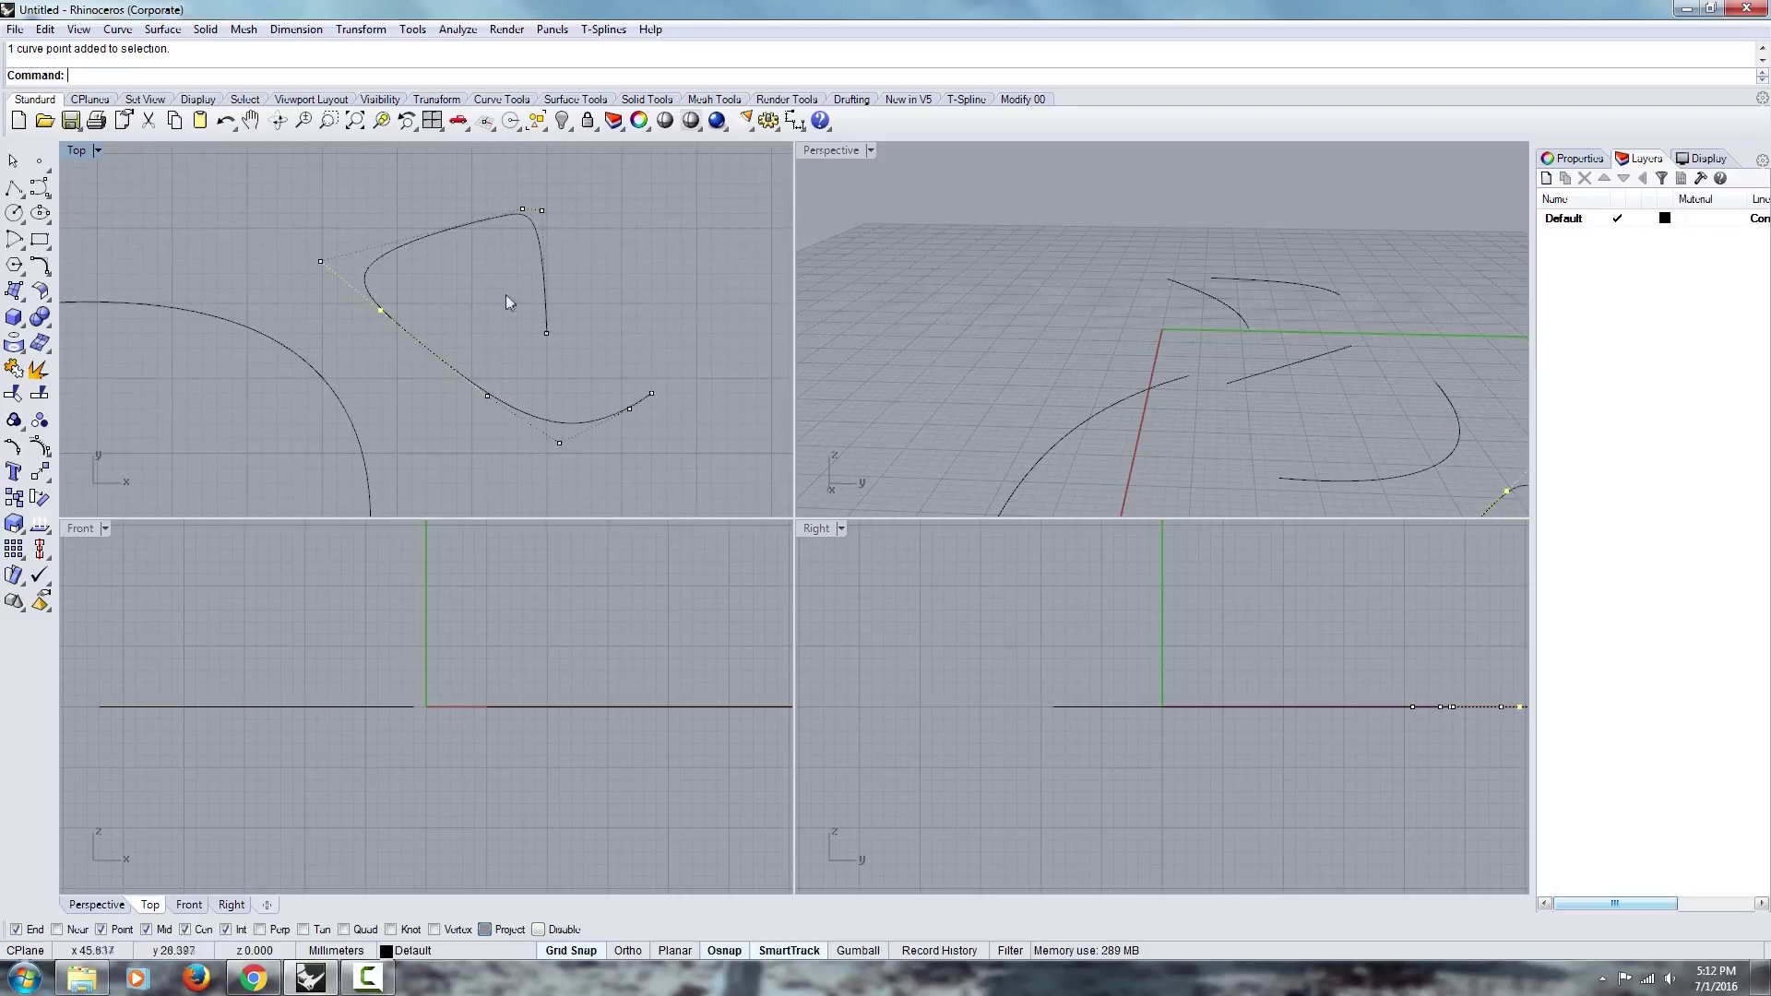
Turn off the joined curve's control points and delete the whole curve.
scroll(443, 341, down, 4)
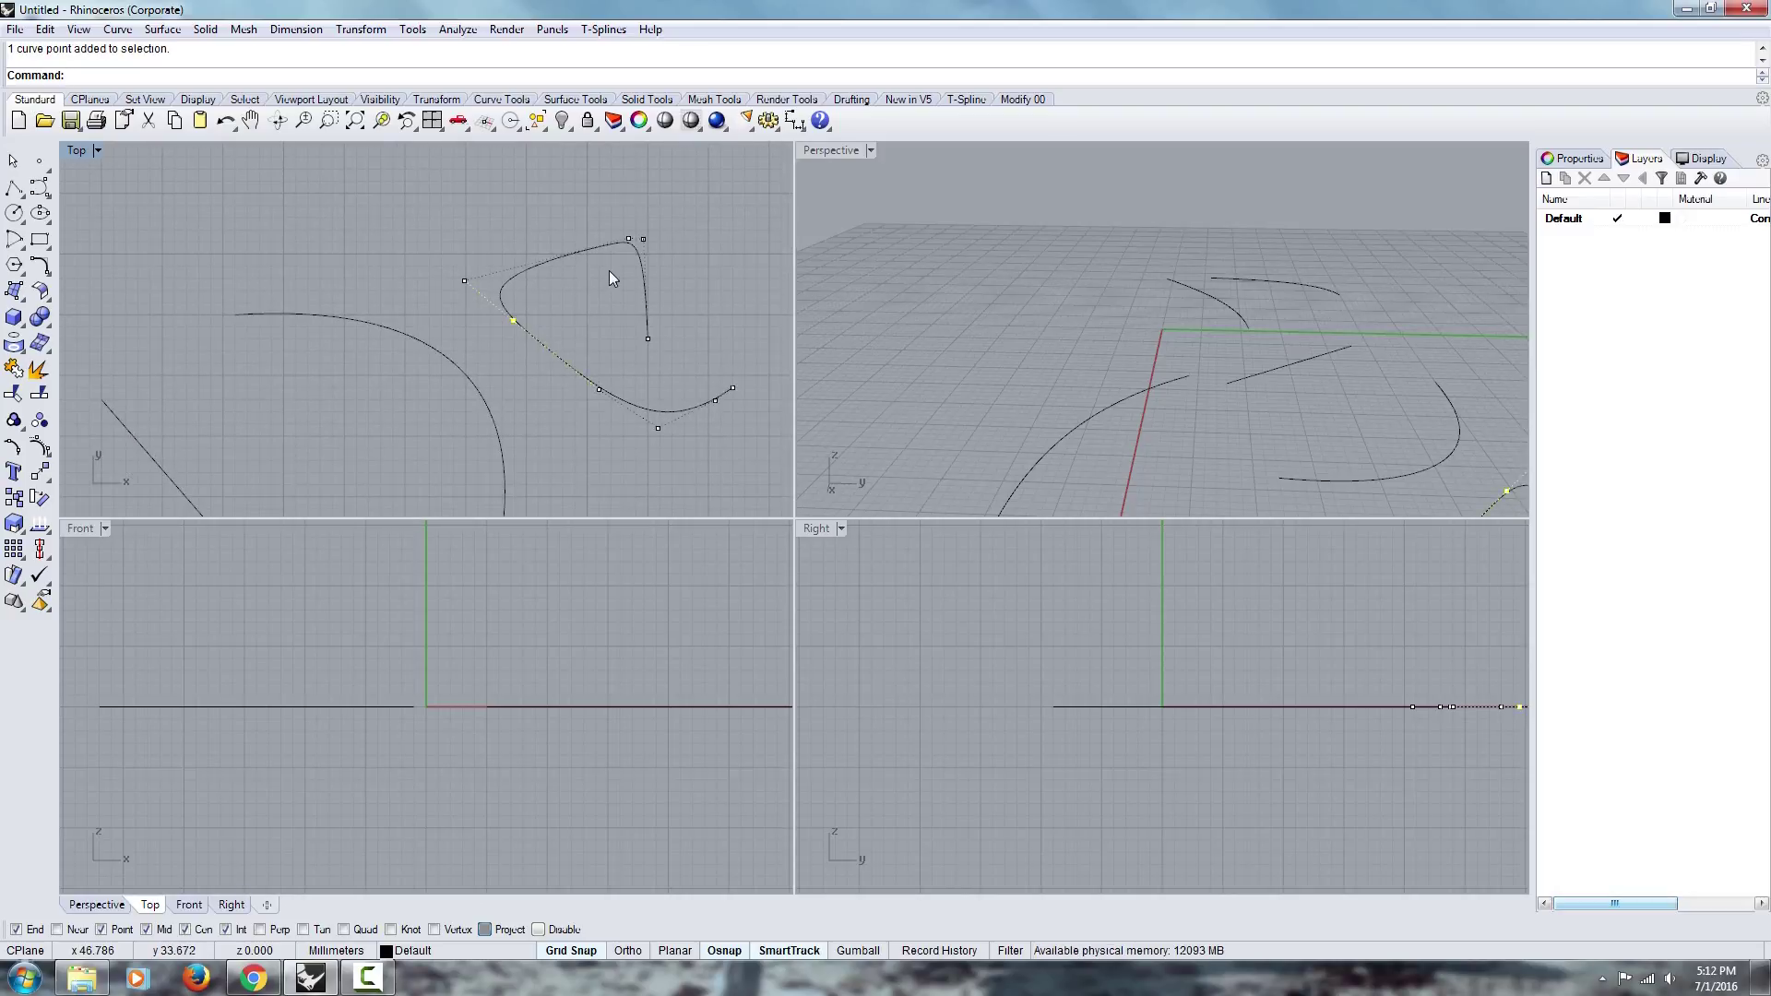
scroll(397, 349, down, 3)
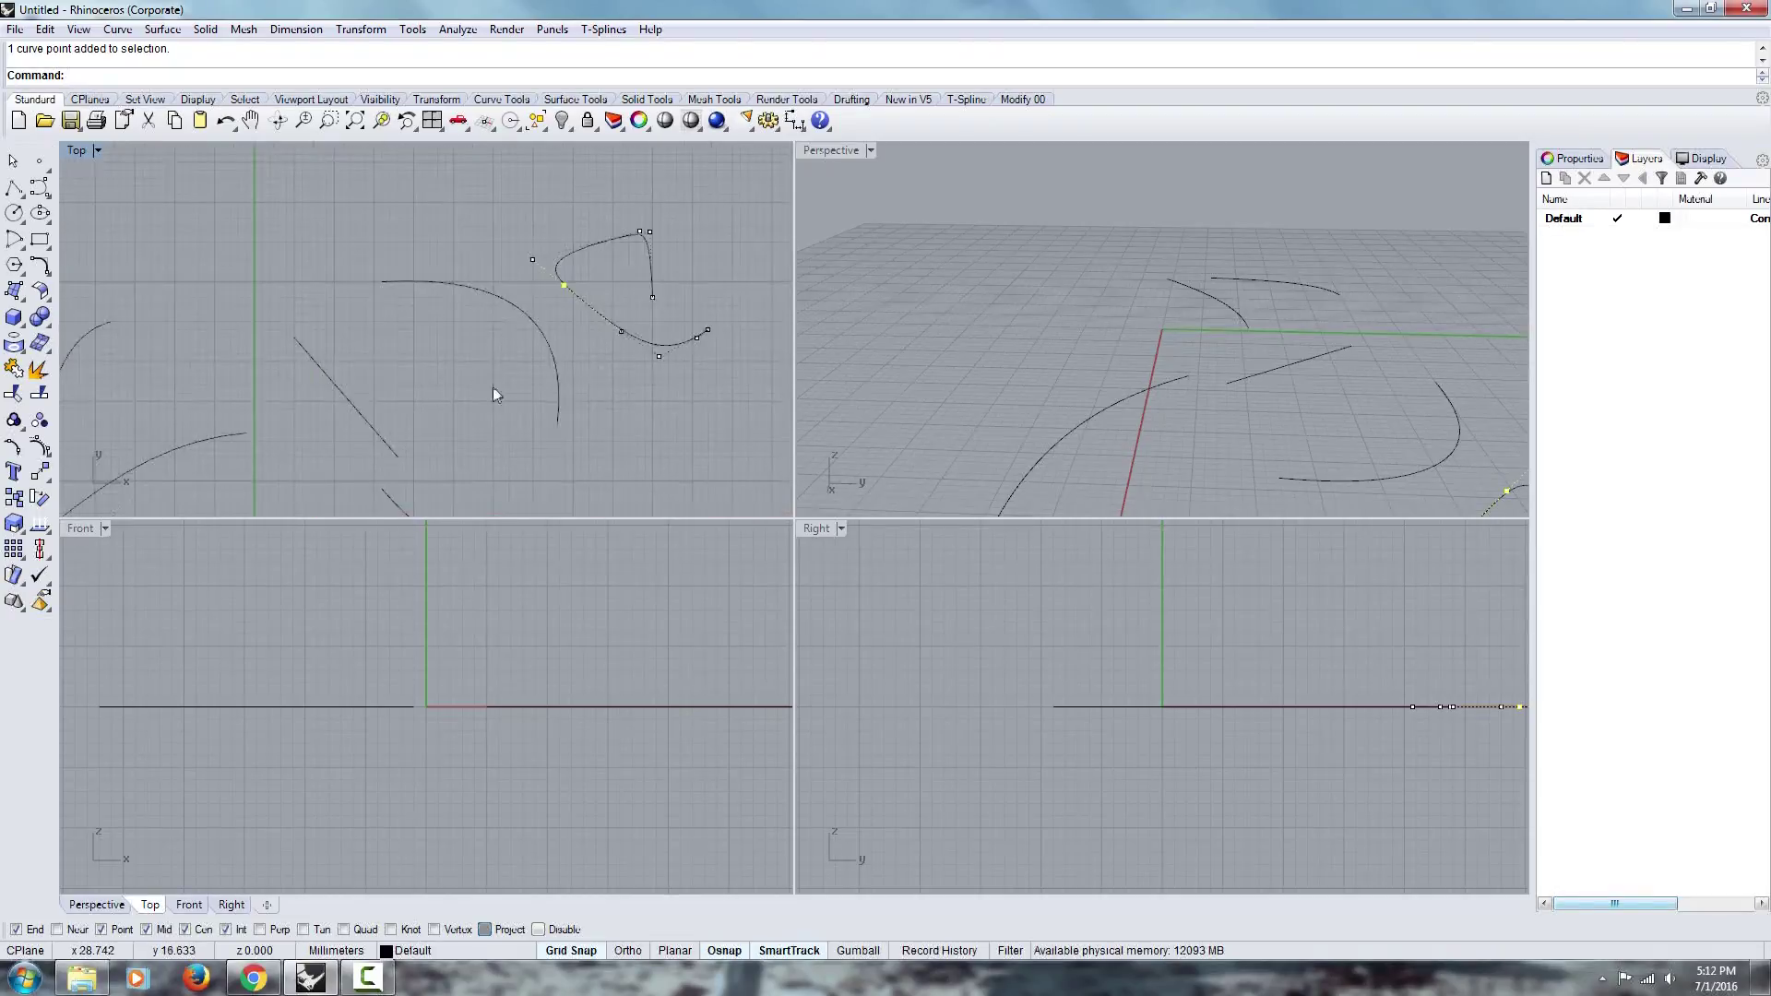
right_drag(662, 246, 535, 240)
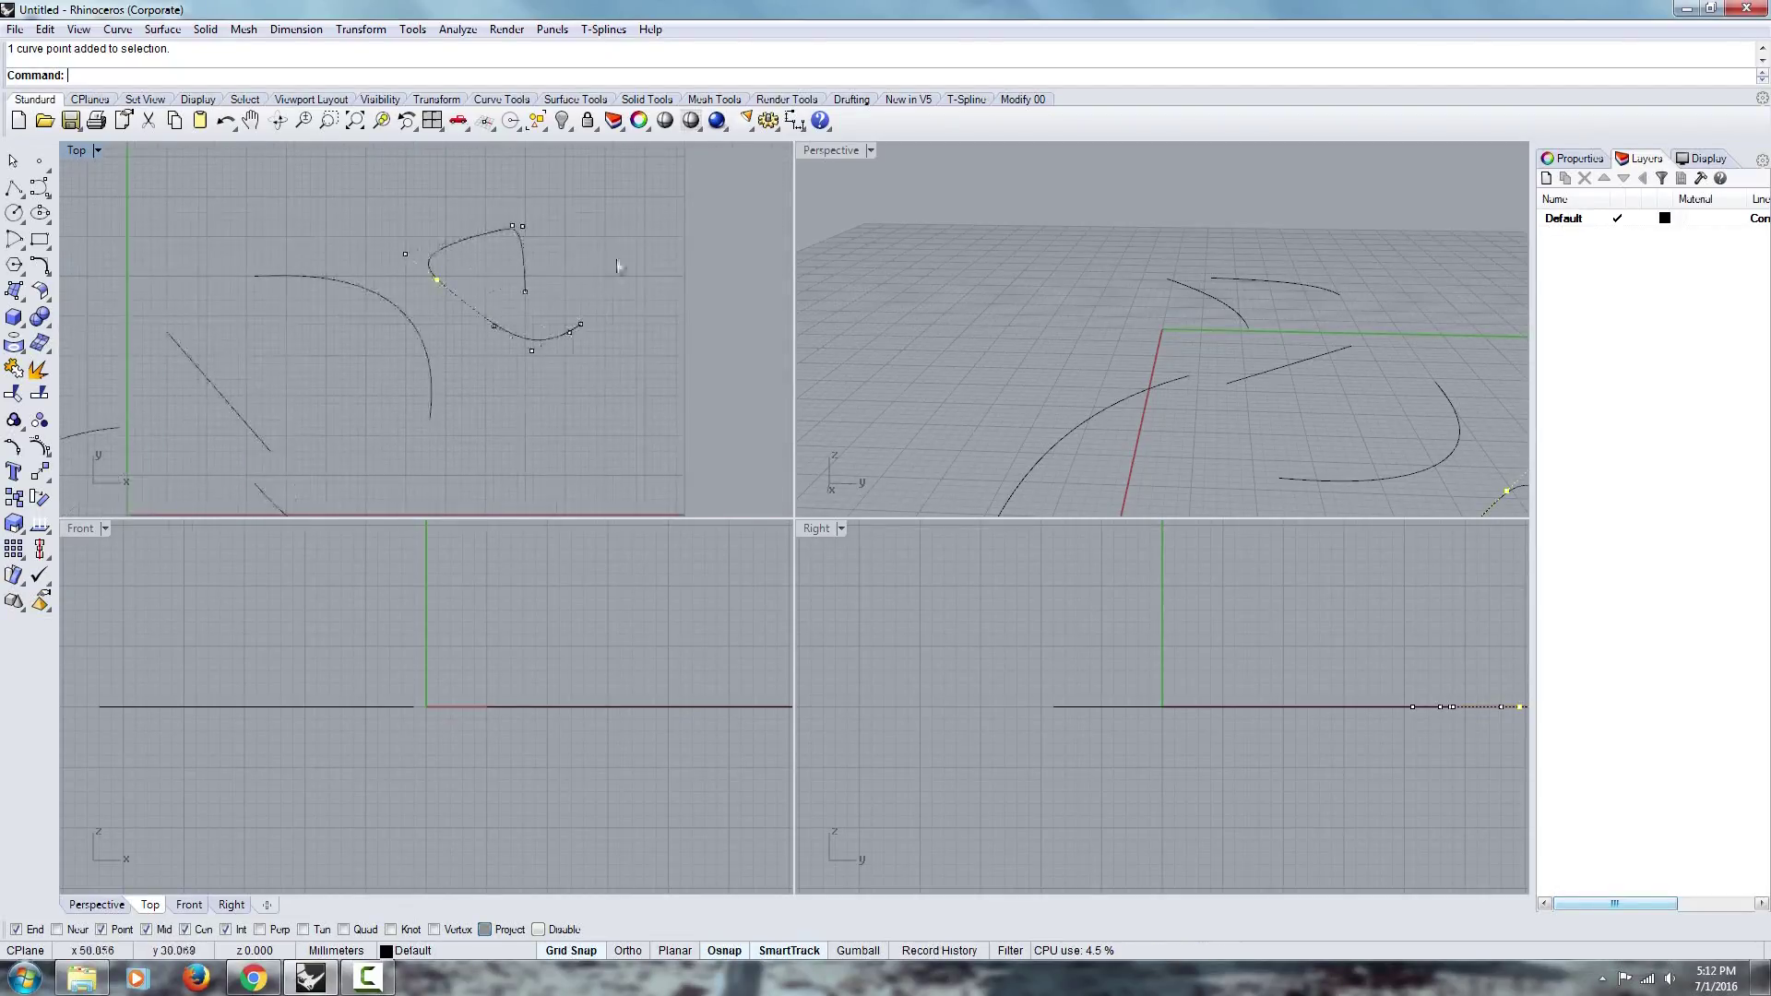
key(Escape)
click(483, 306)
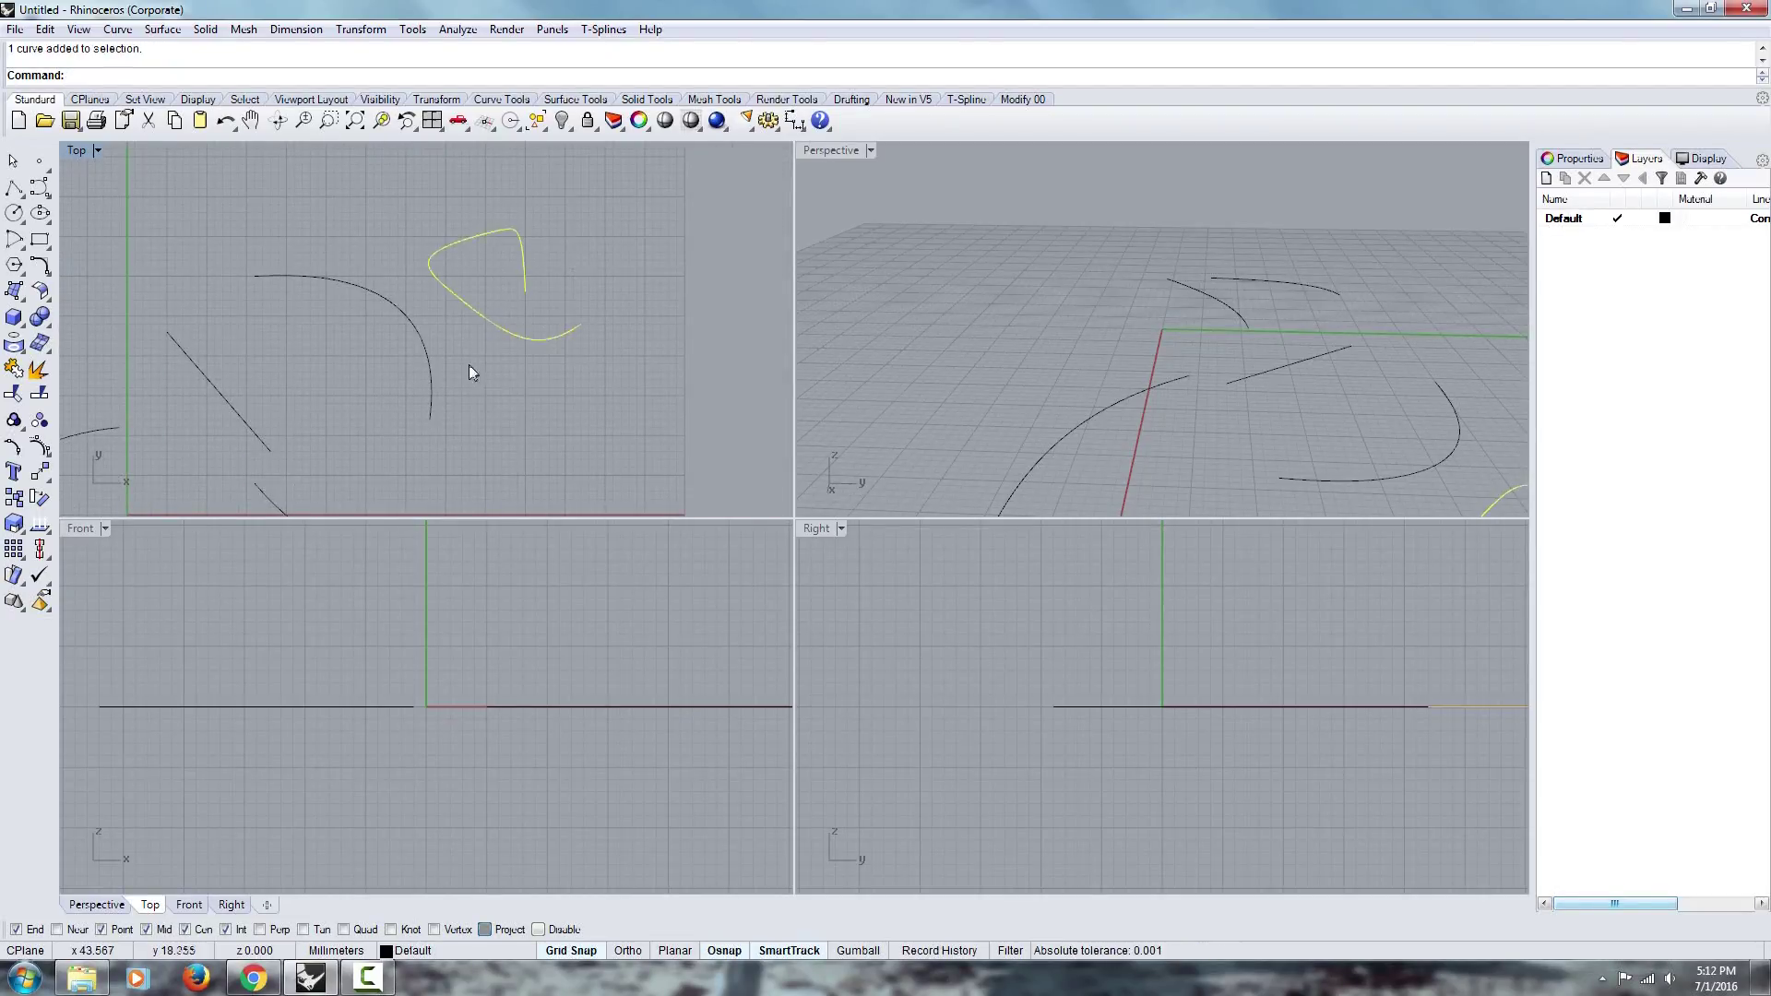
key(Delete)
Display the bowed curve's control points for a look, and delete the bowed curve.
right_drag(469, 364, 650, 323)
click(598, 297)
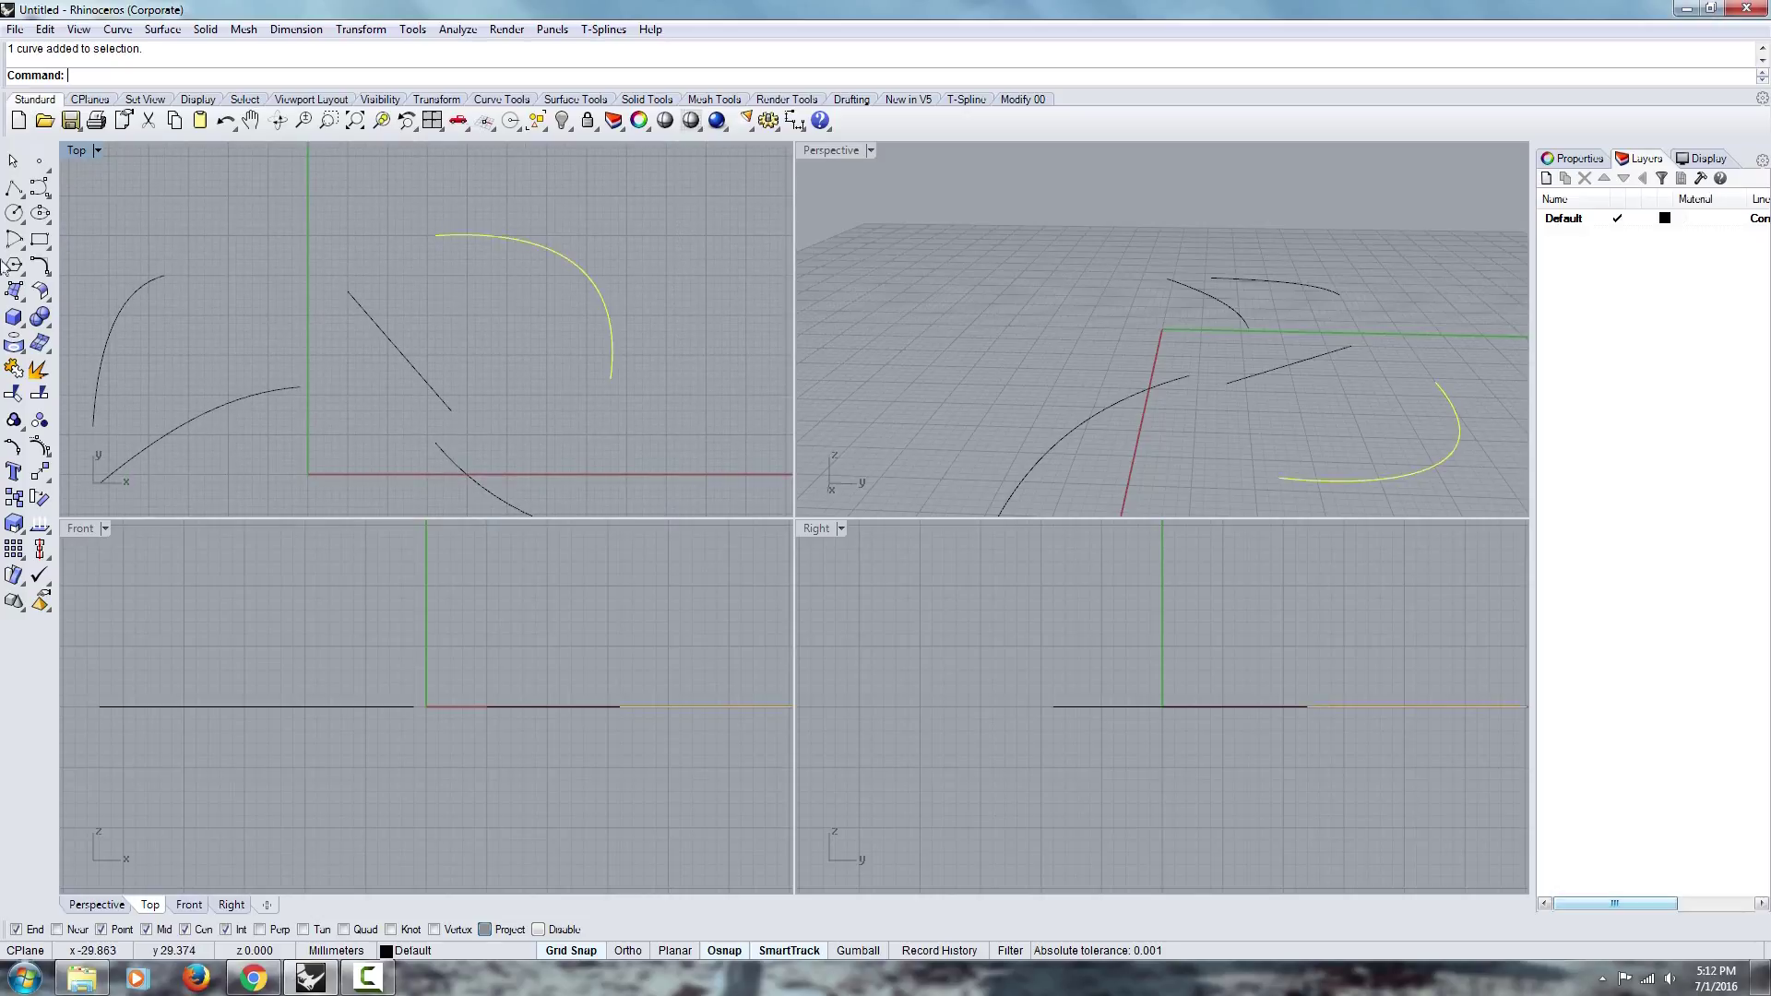
click(39, 448)
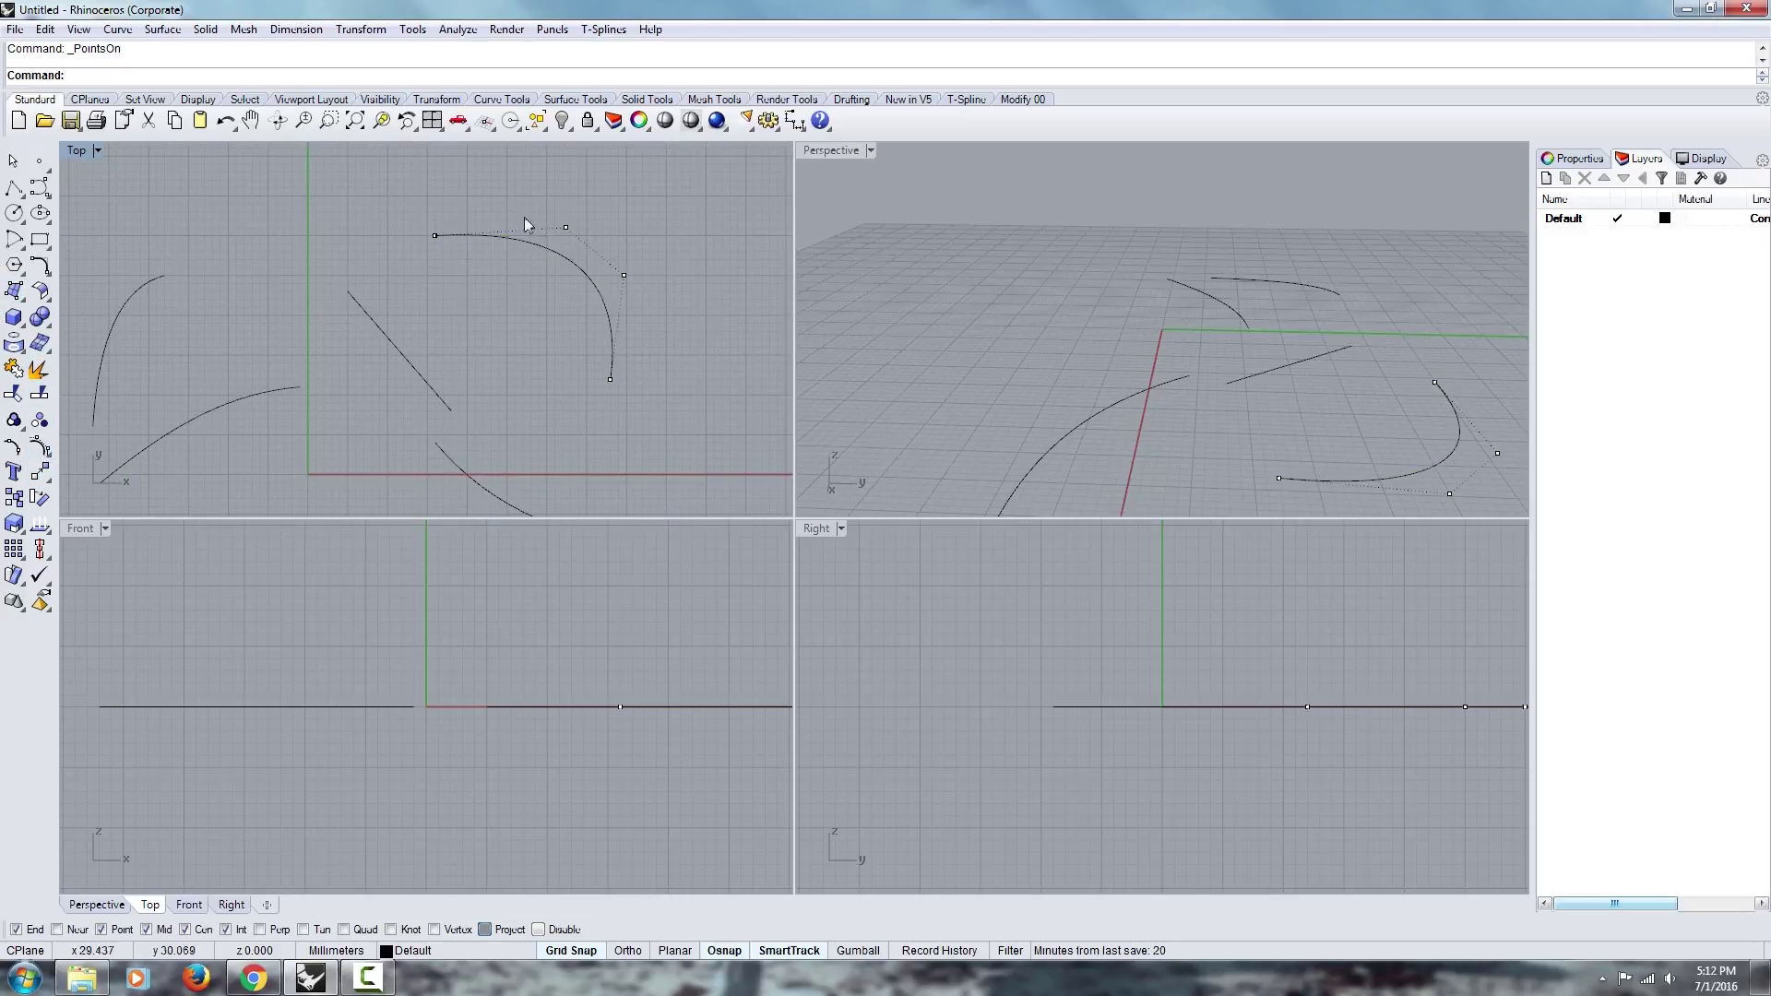
mouse_move(622, 308)
right_down()
mouse_move(545, 296)
mouse_move(612, 349)
mouse_move(609, 325)
right_up()
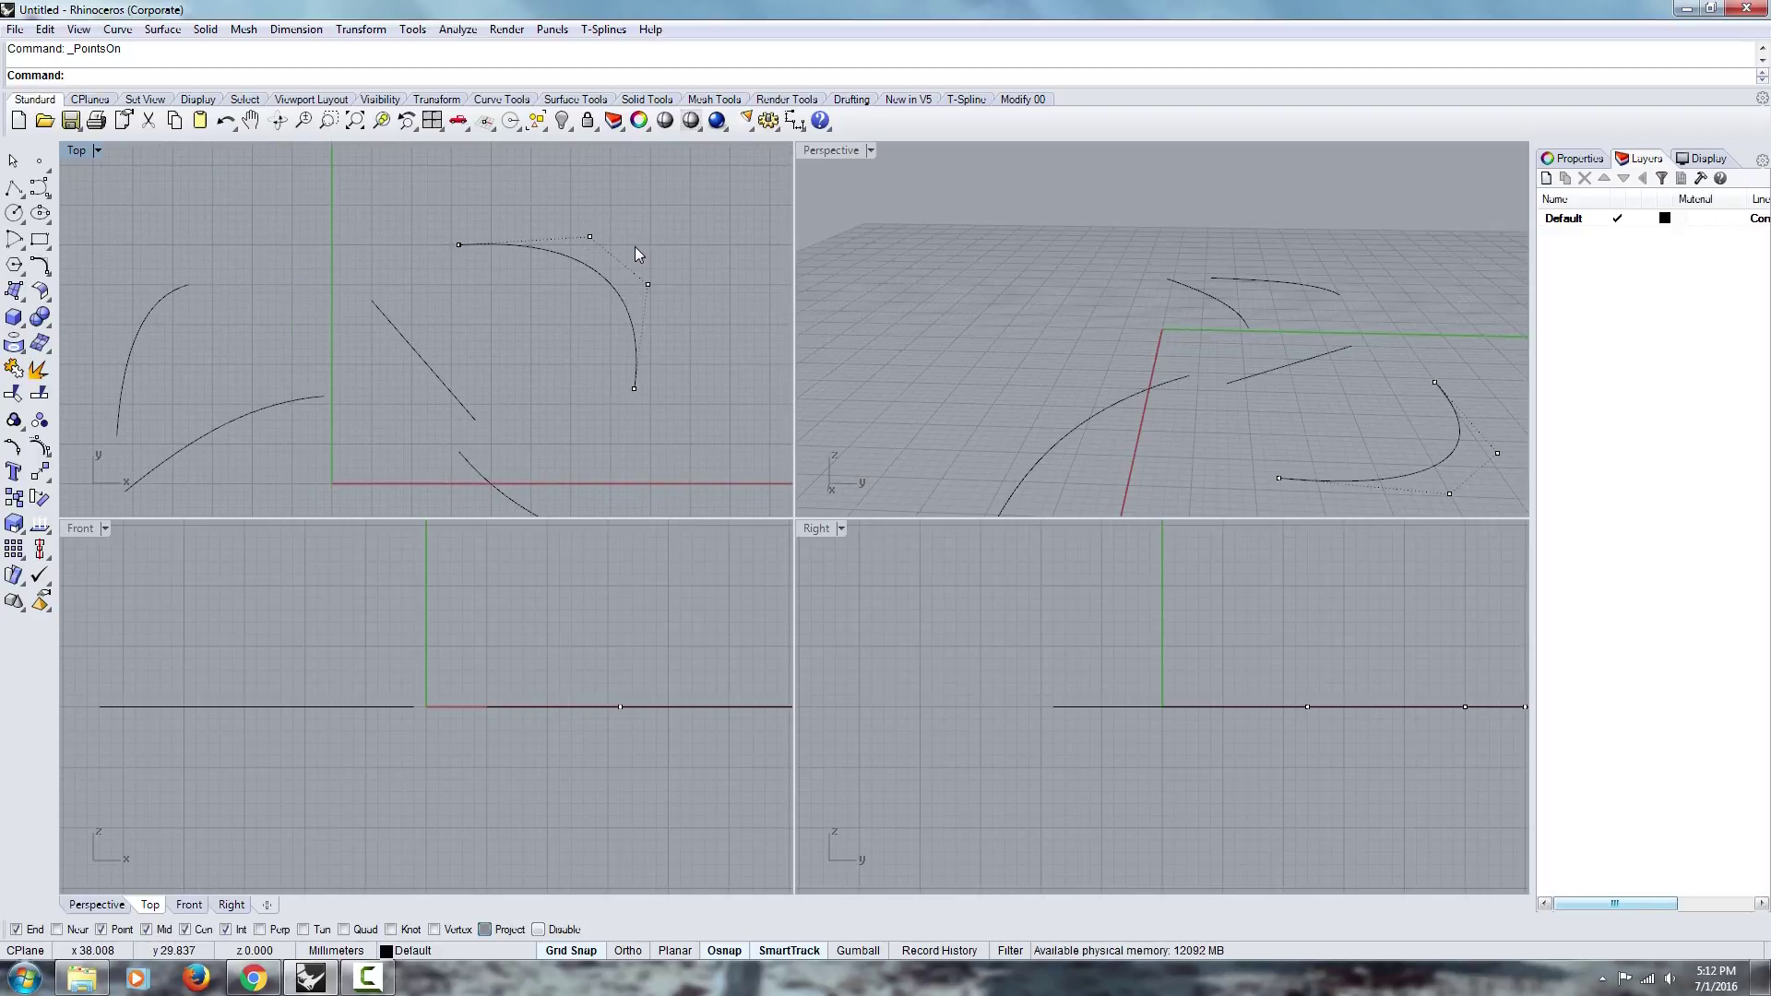
click(605, 261)
key(Delete)
Examine the straight curve's control points, selecting the first three together and the lower end point separately.
right_drag(486, 291, 532, 293)
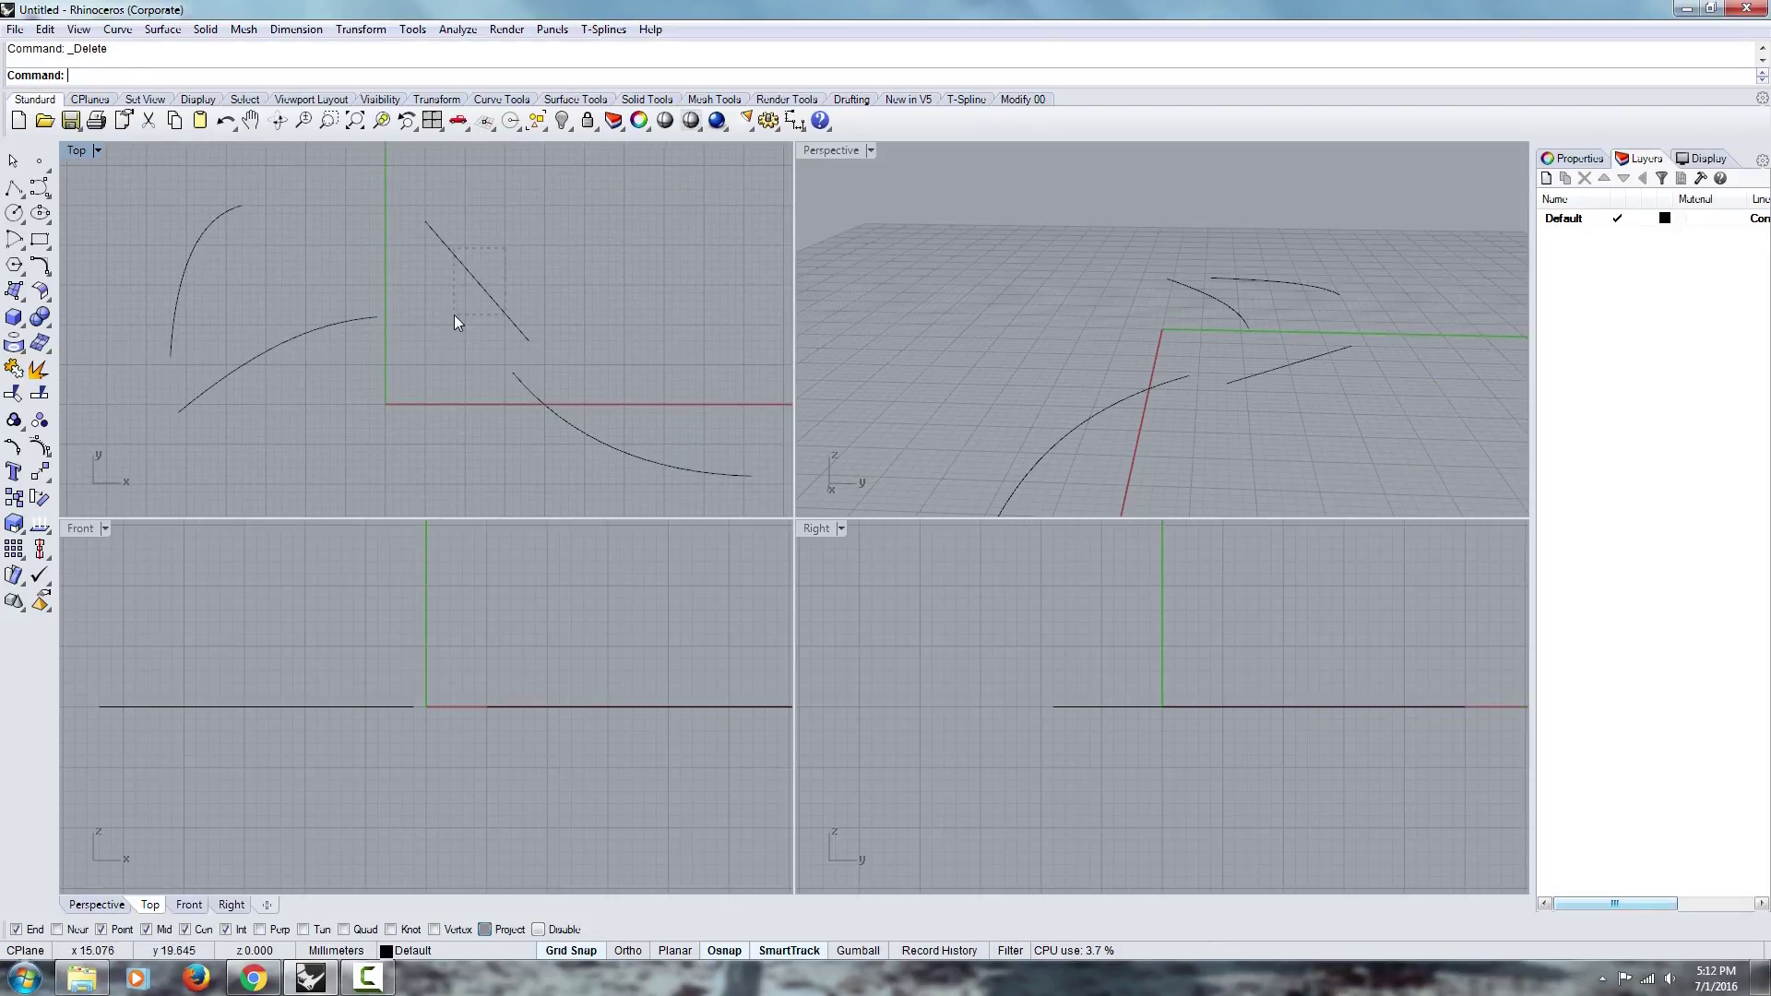
drag(505, 247, 454, 320)
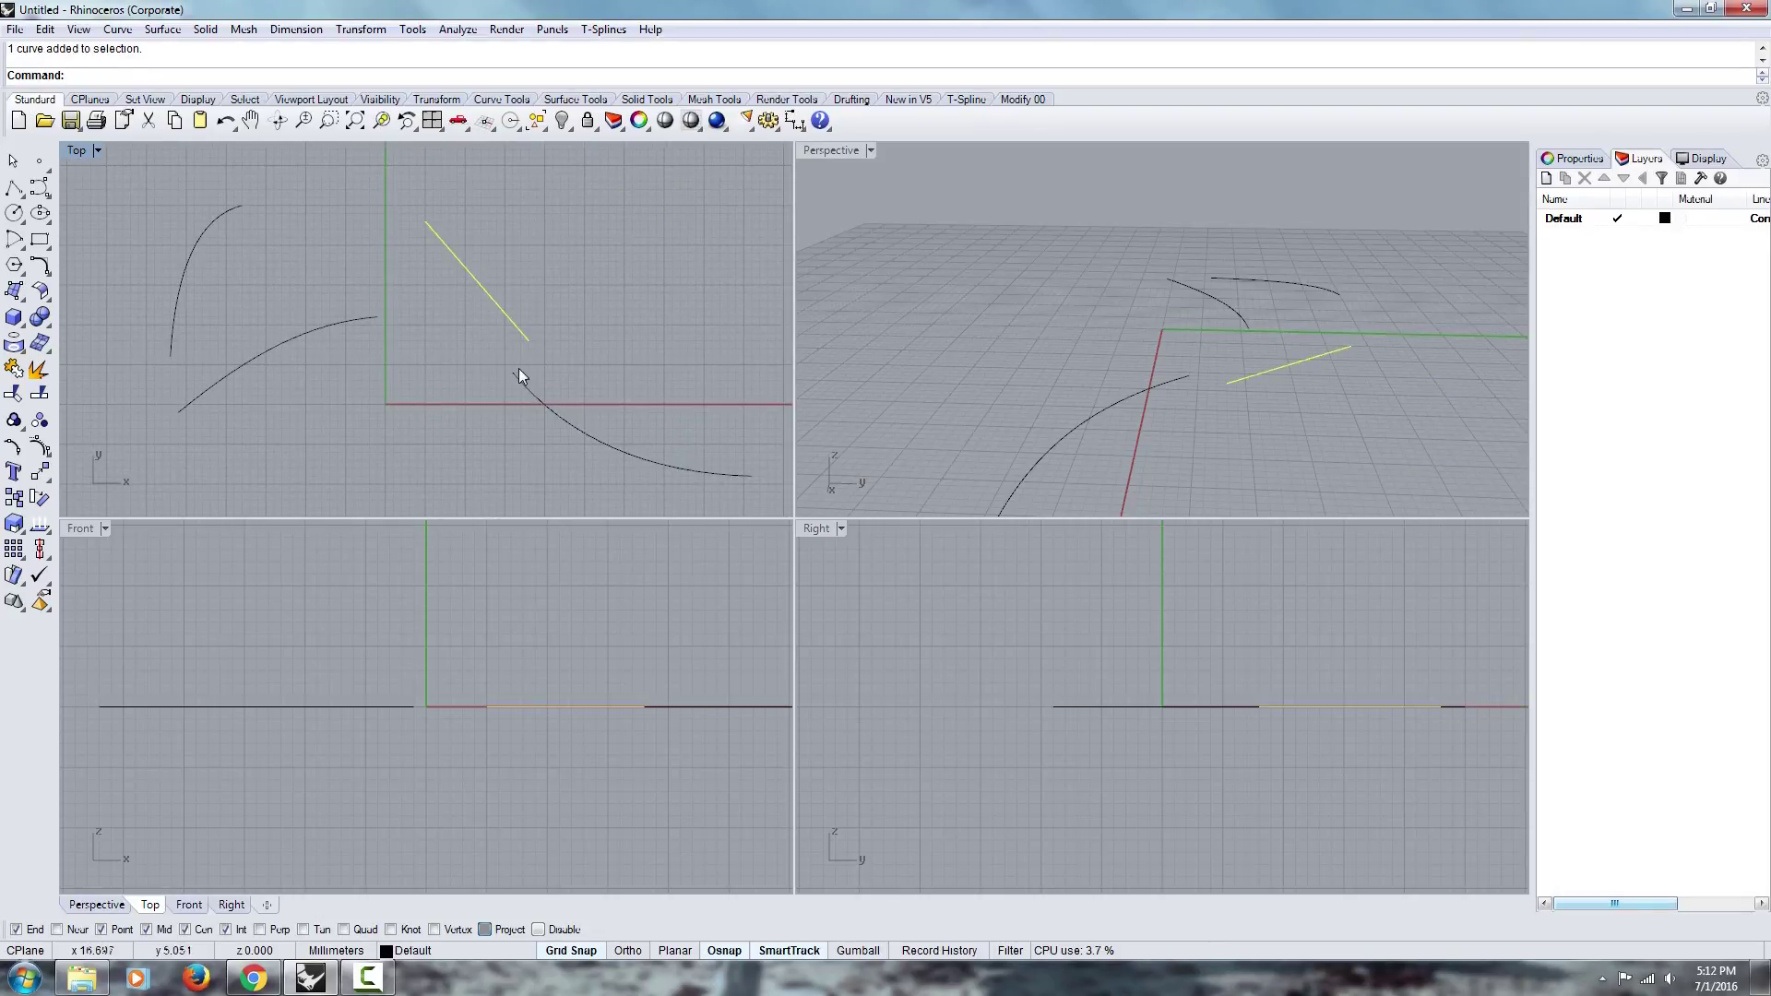
click(14, 419)
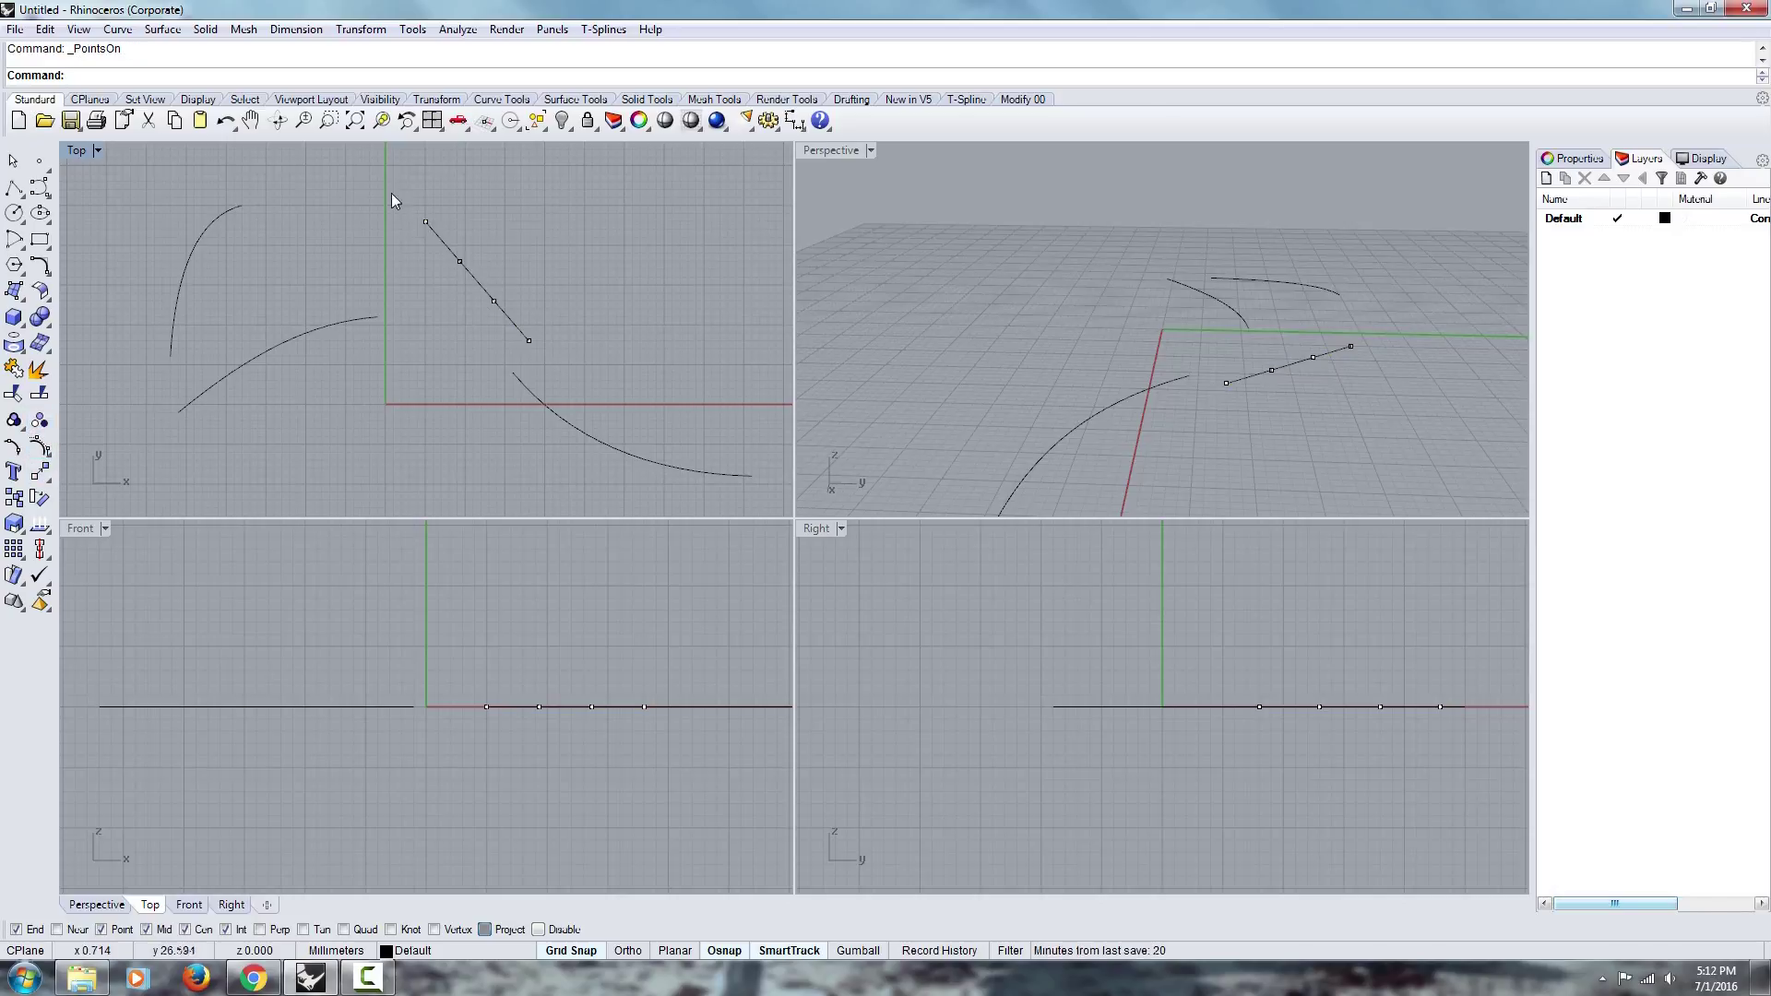
drag(515, 295, 528, 308)
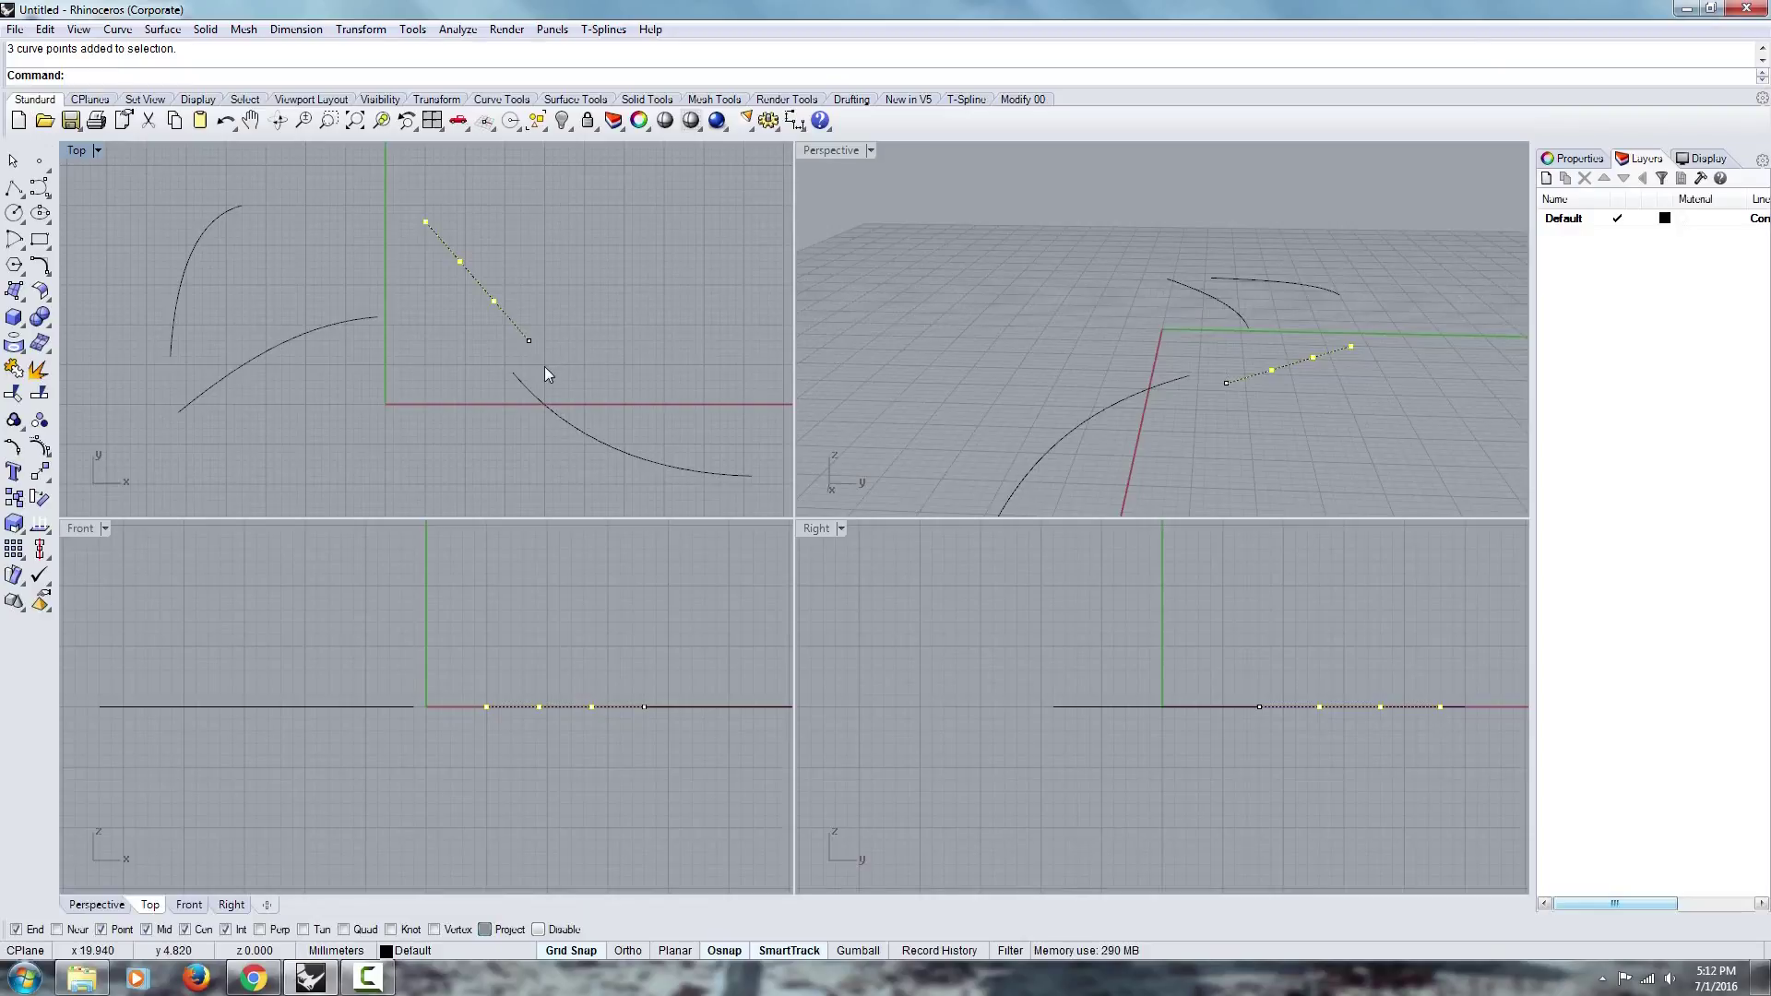
key(Escape)
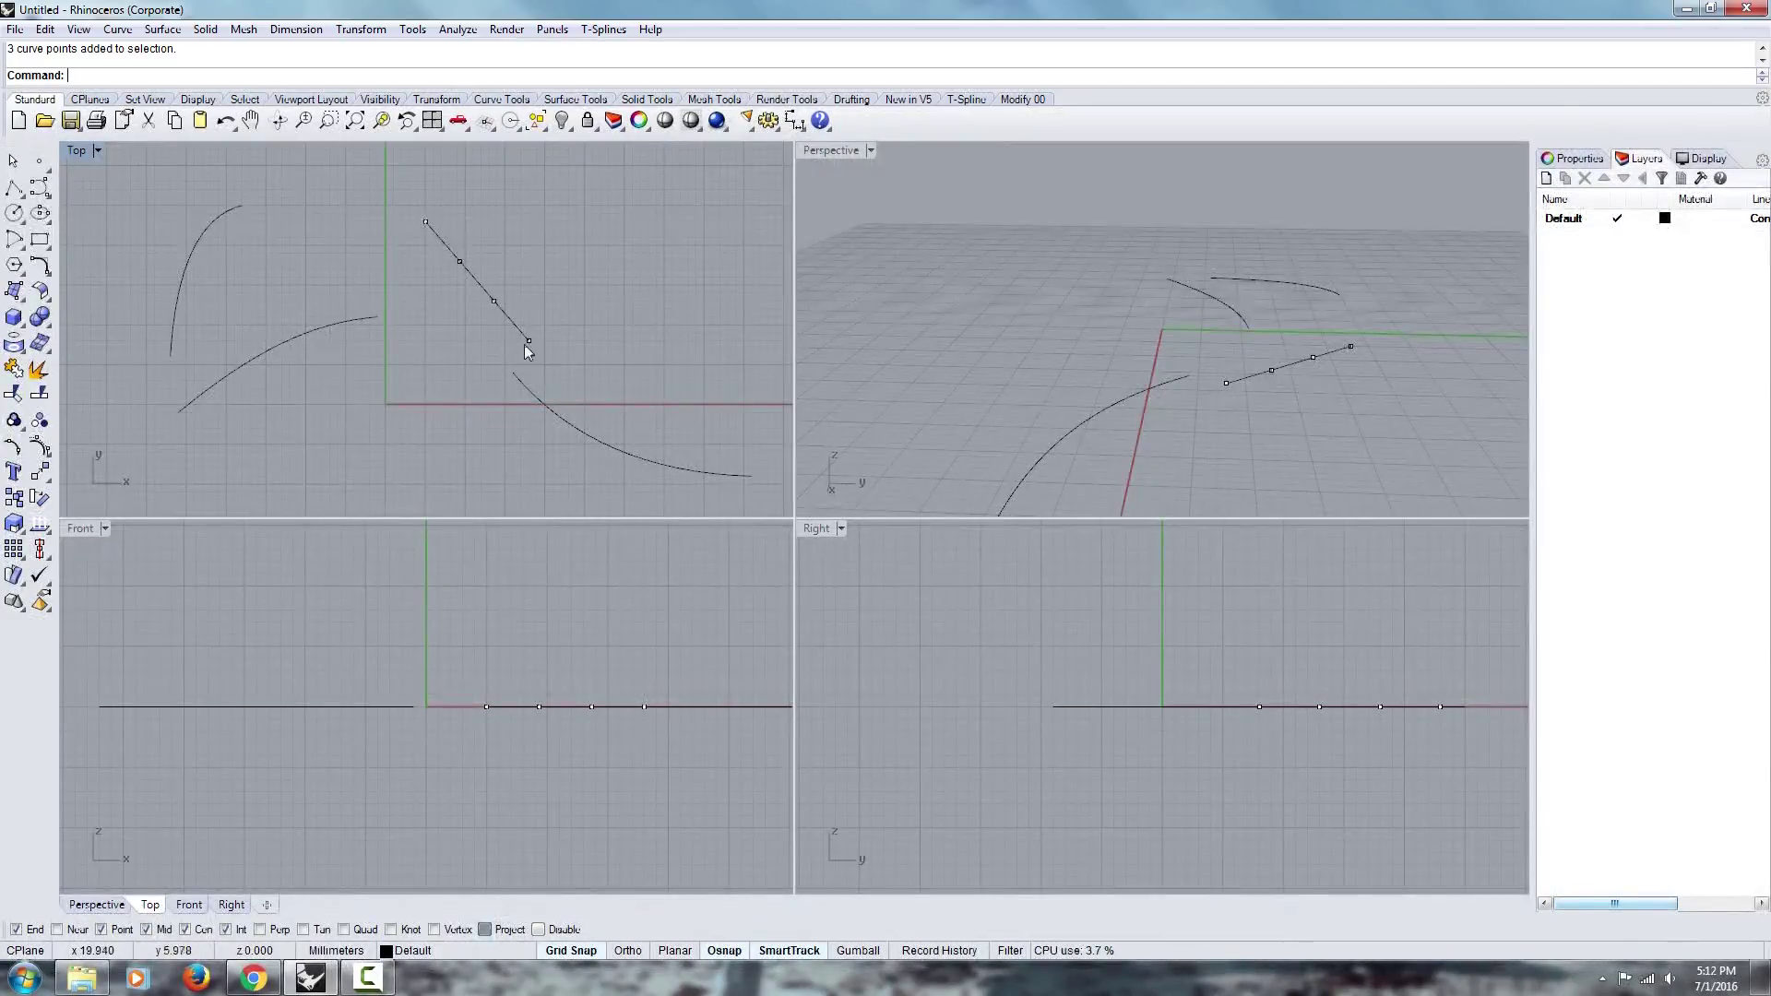
drag(551, 348, 550, 349)
right_drag(464, 300, 483, 308)
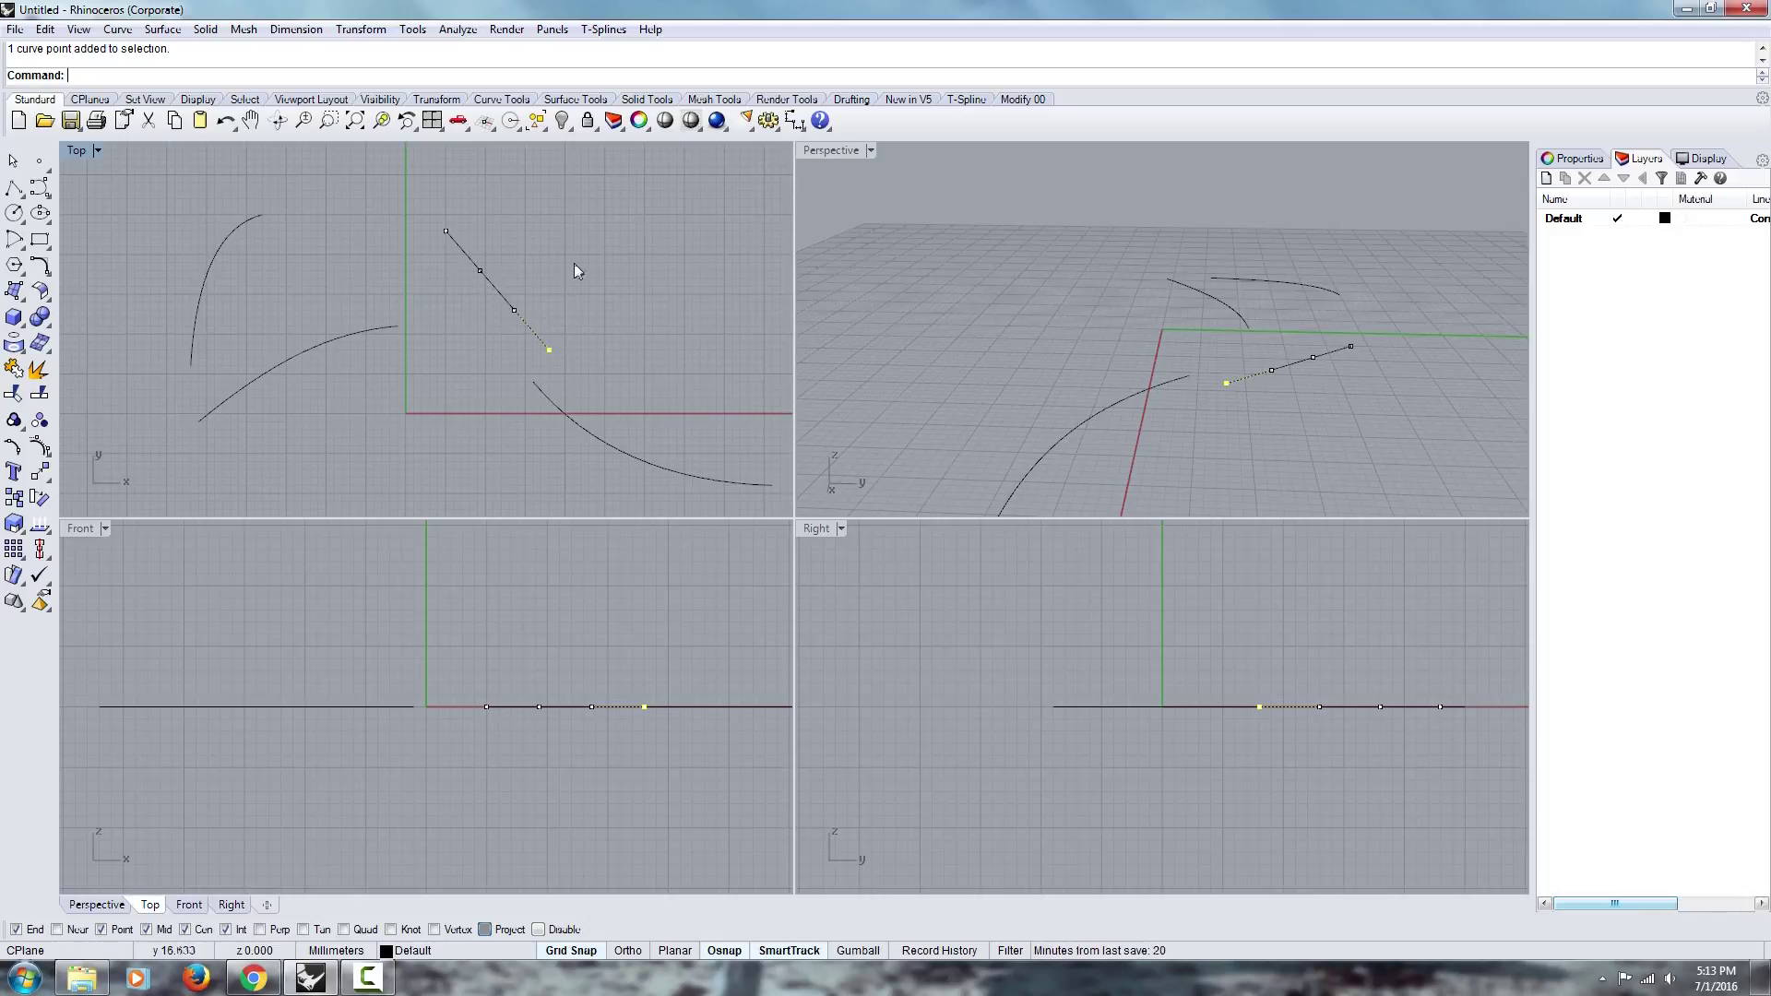
click(566, 325)
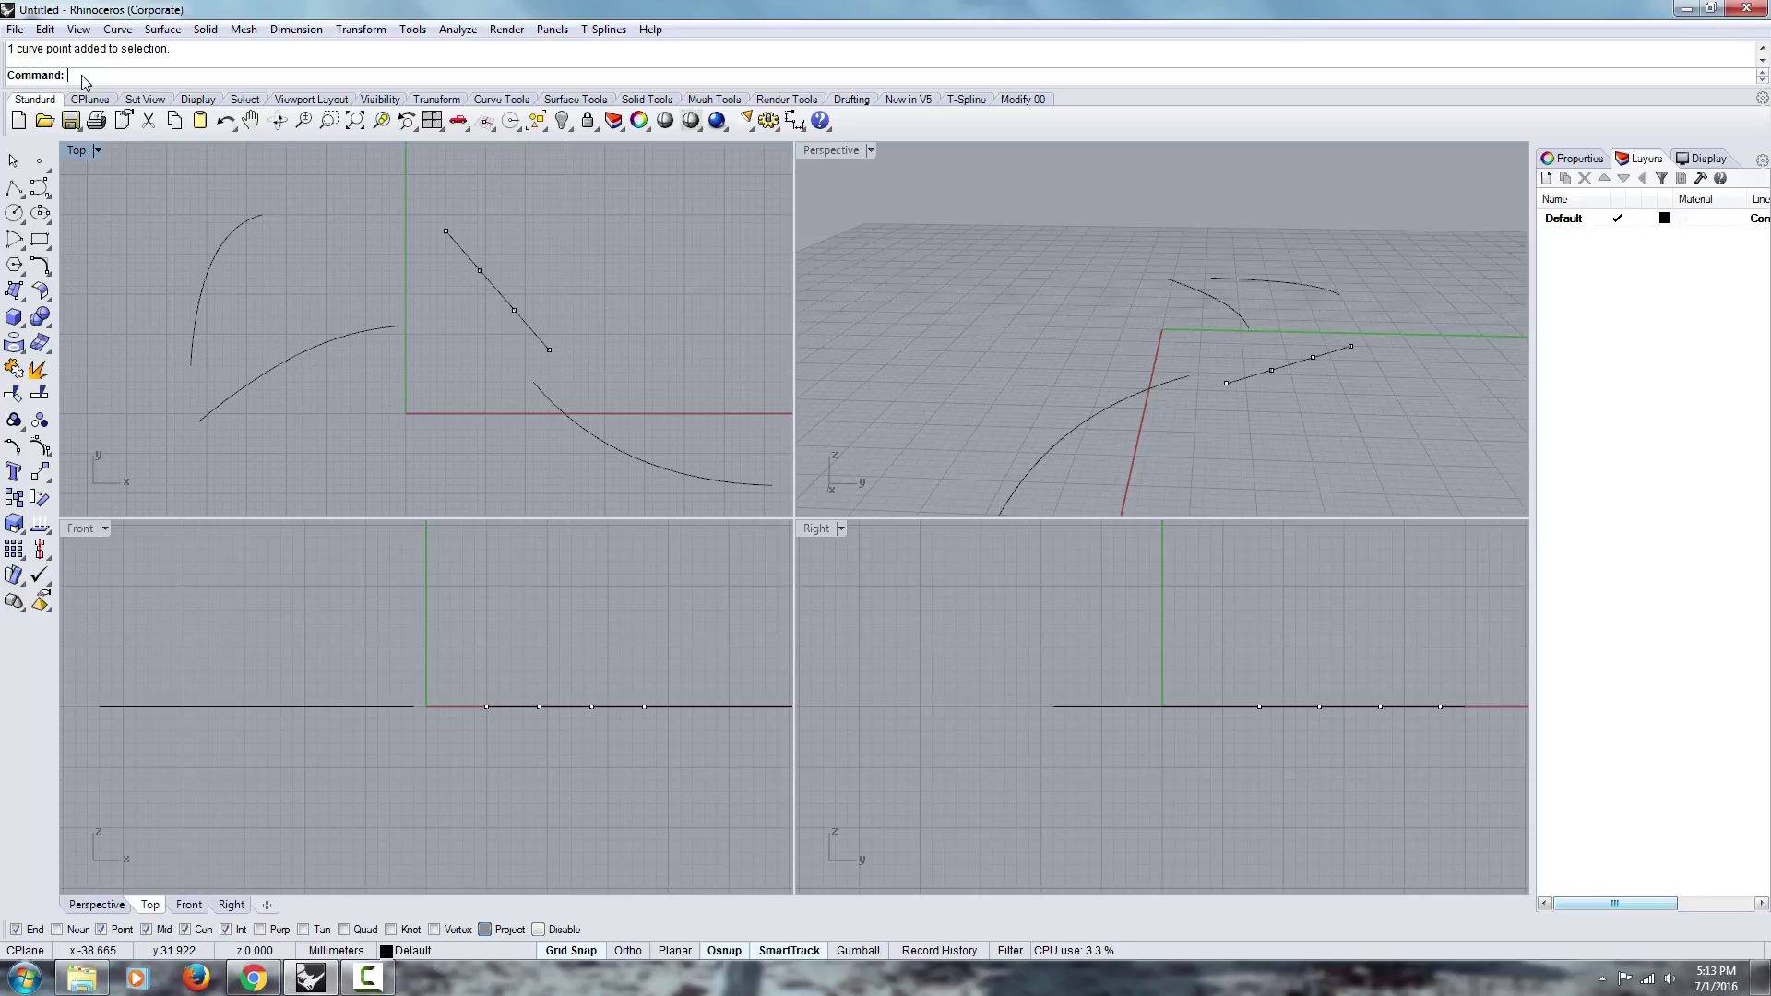
Match the straight curve's lower end to the neighbouring curve with Position continuity, preserving Position at the other end, after previewing Tangency.
text(Match)
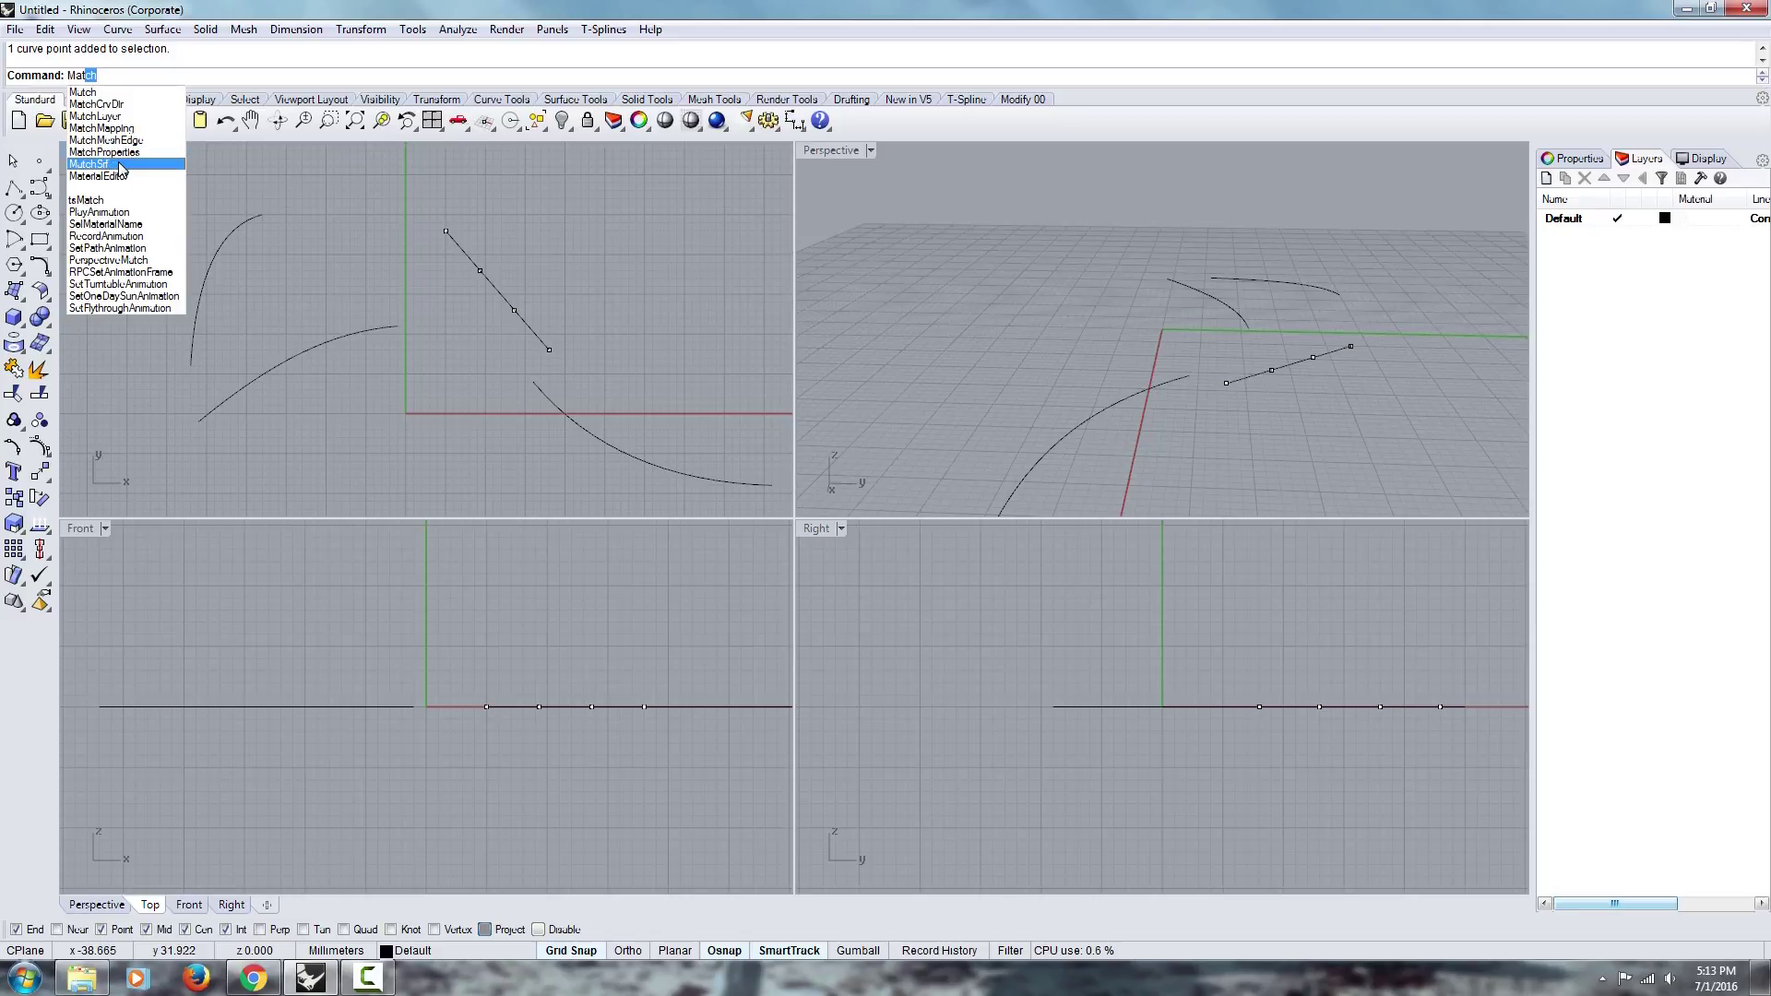
click(96, 94)
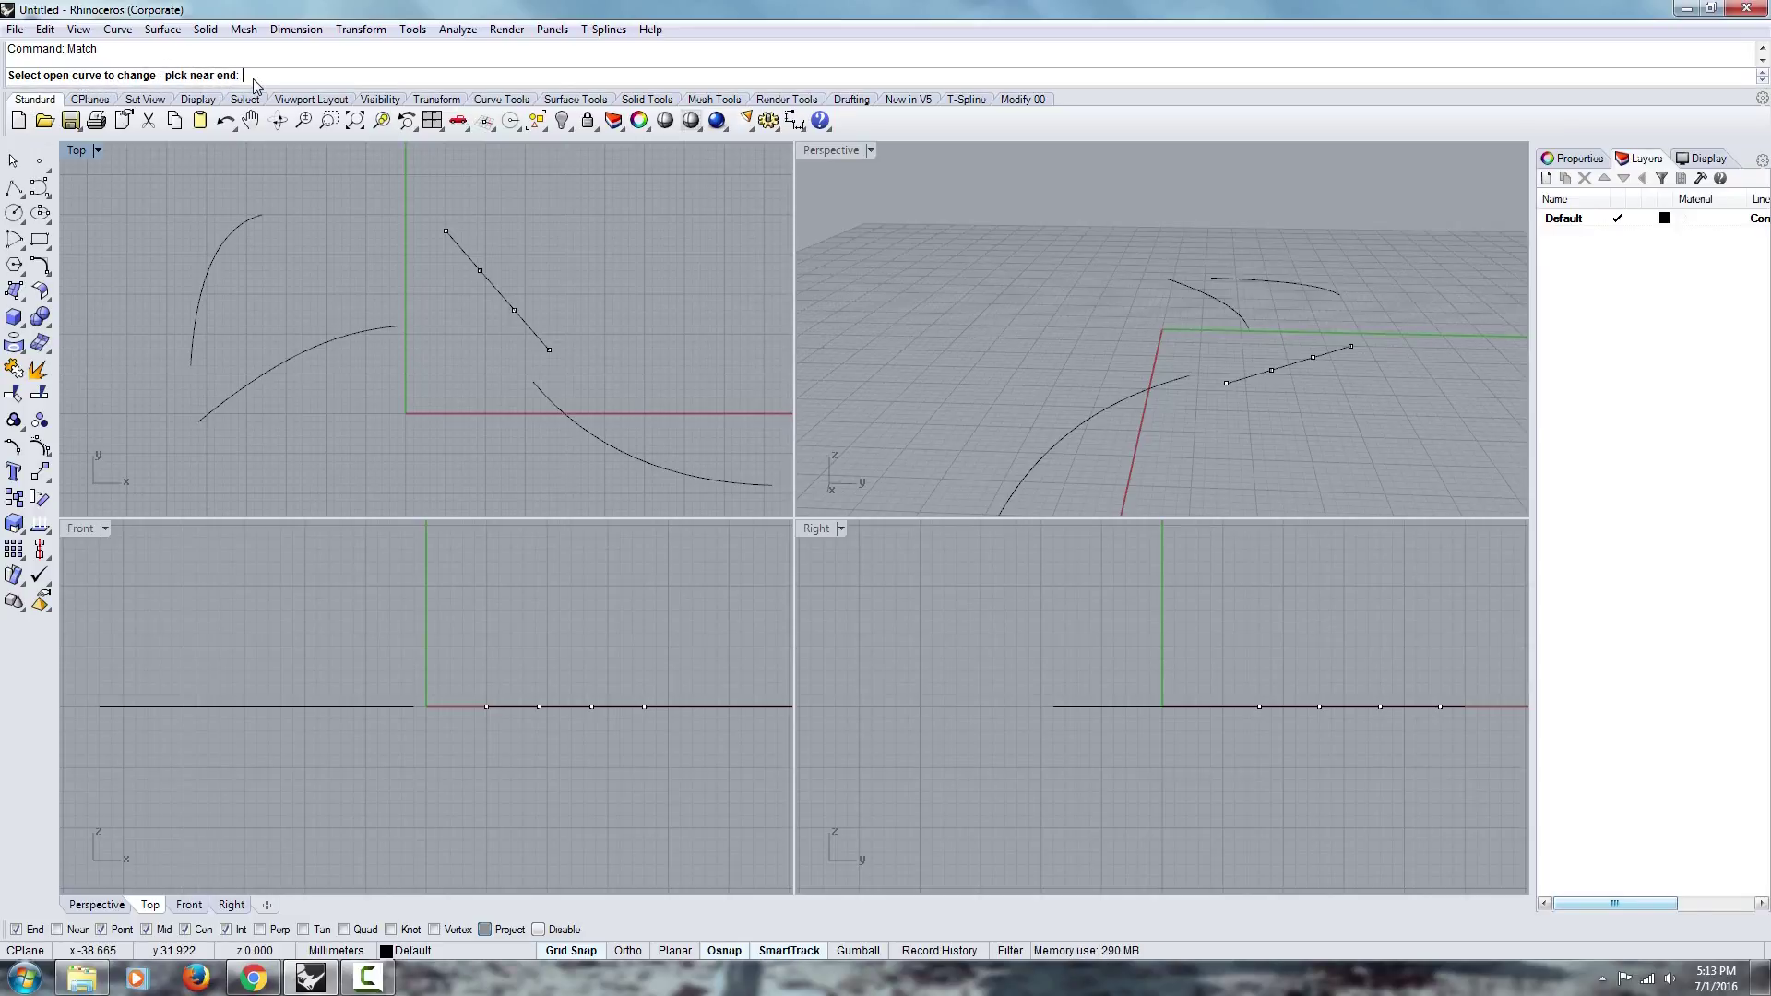
click(540, 340)
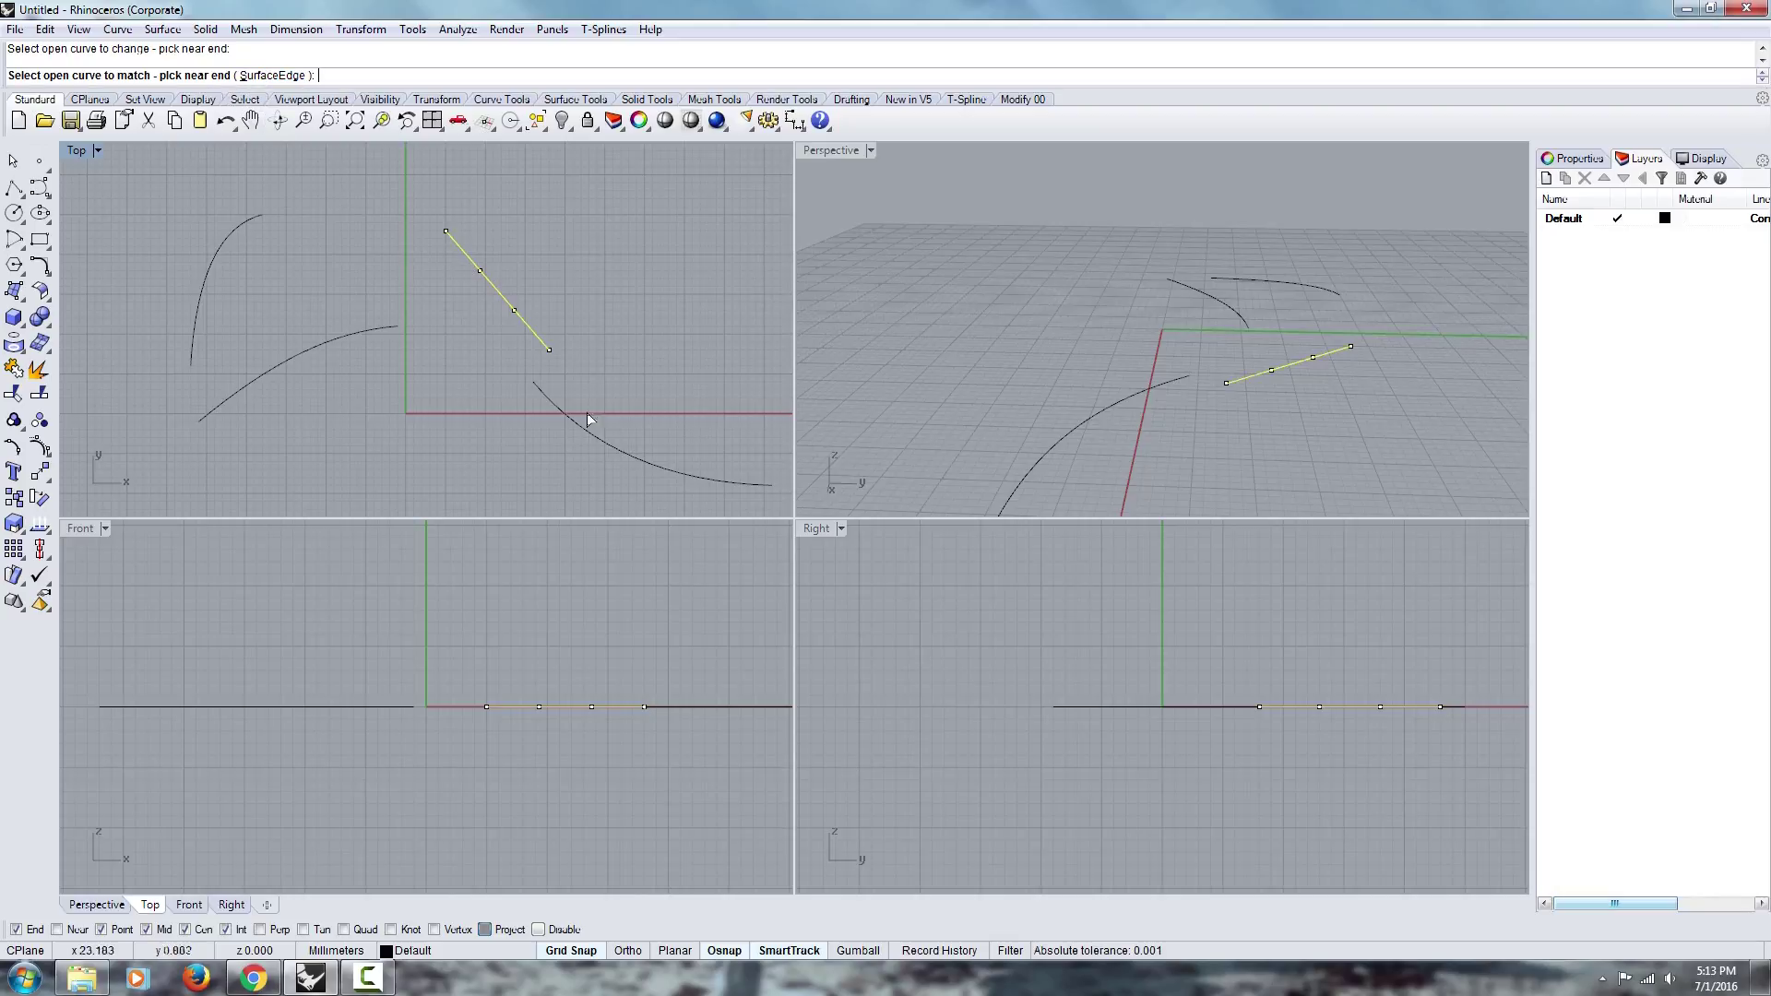
click(551, 400)
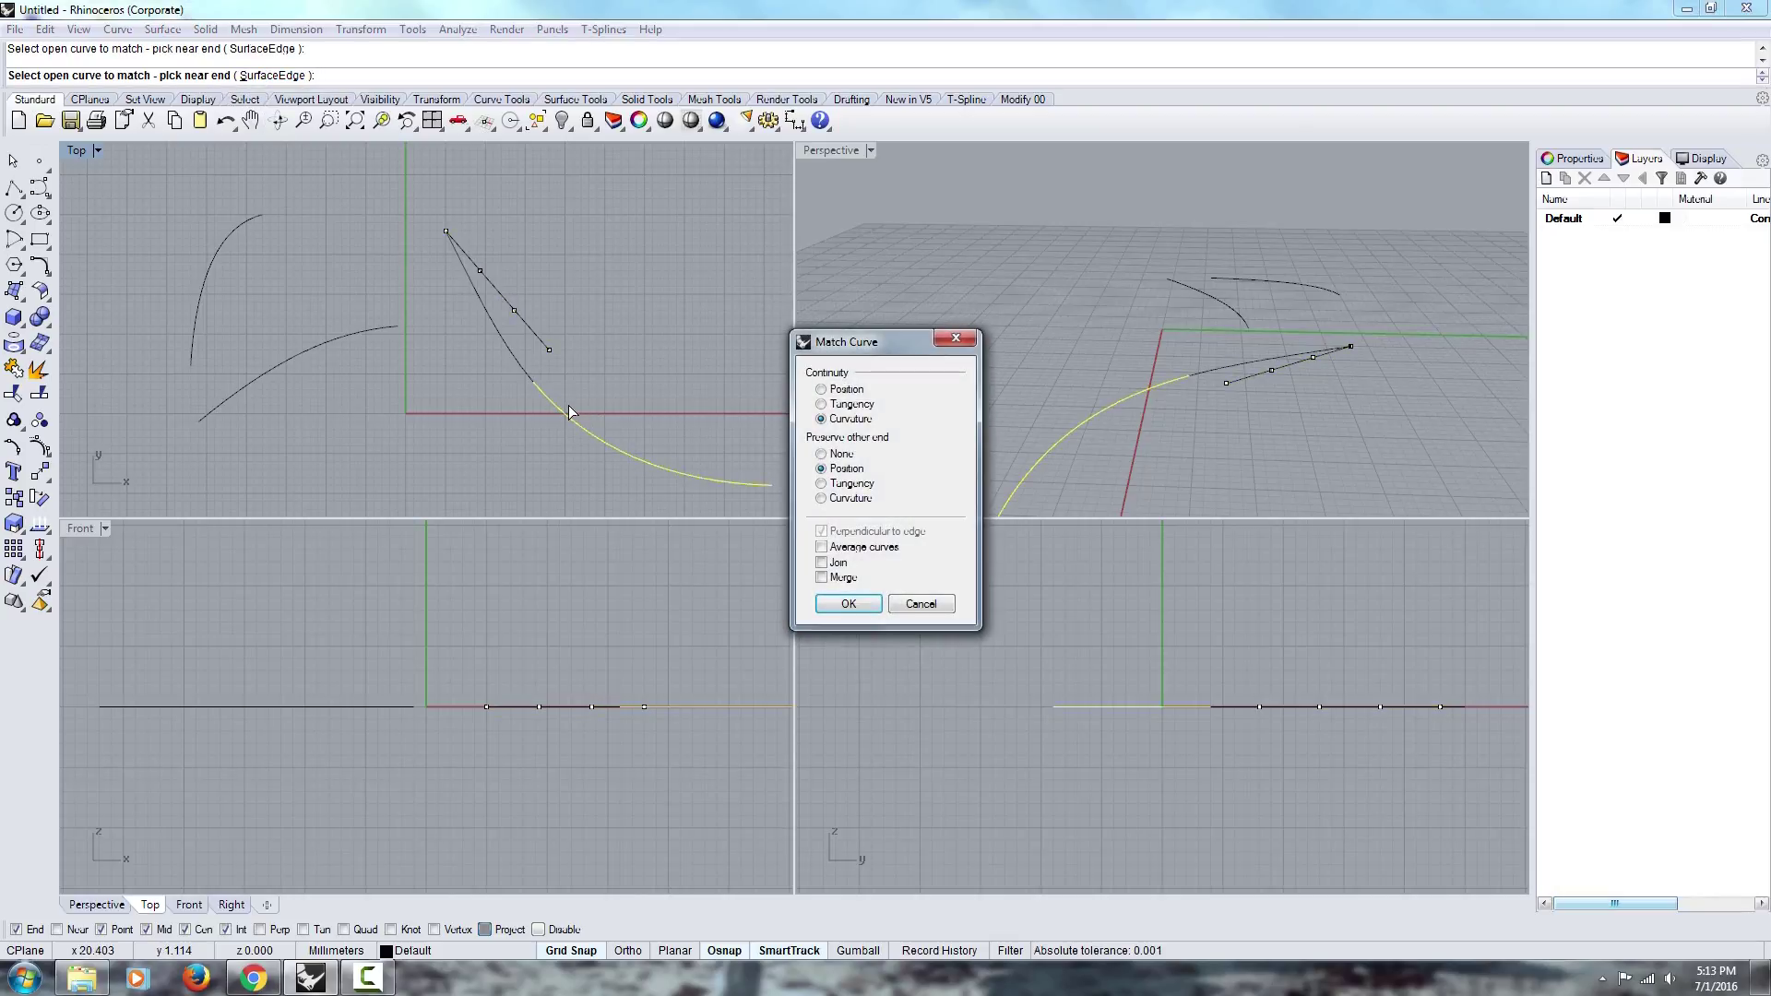
click(821, 390)
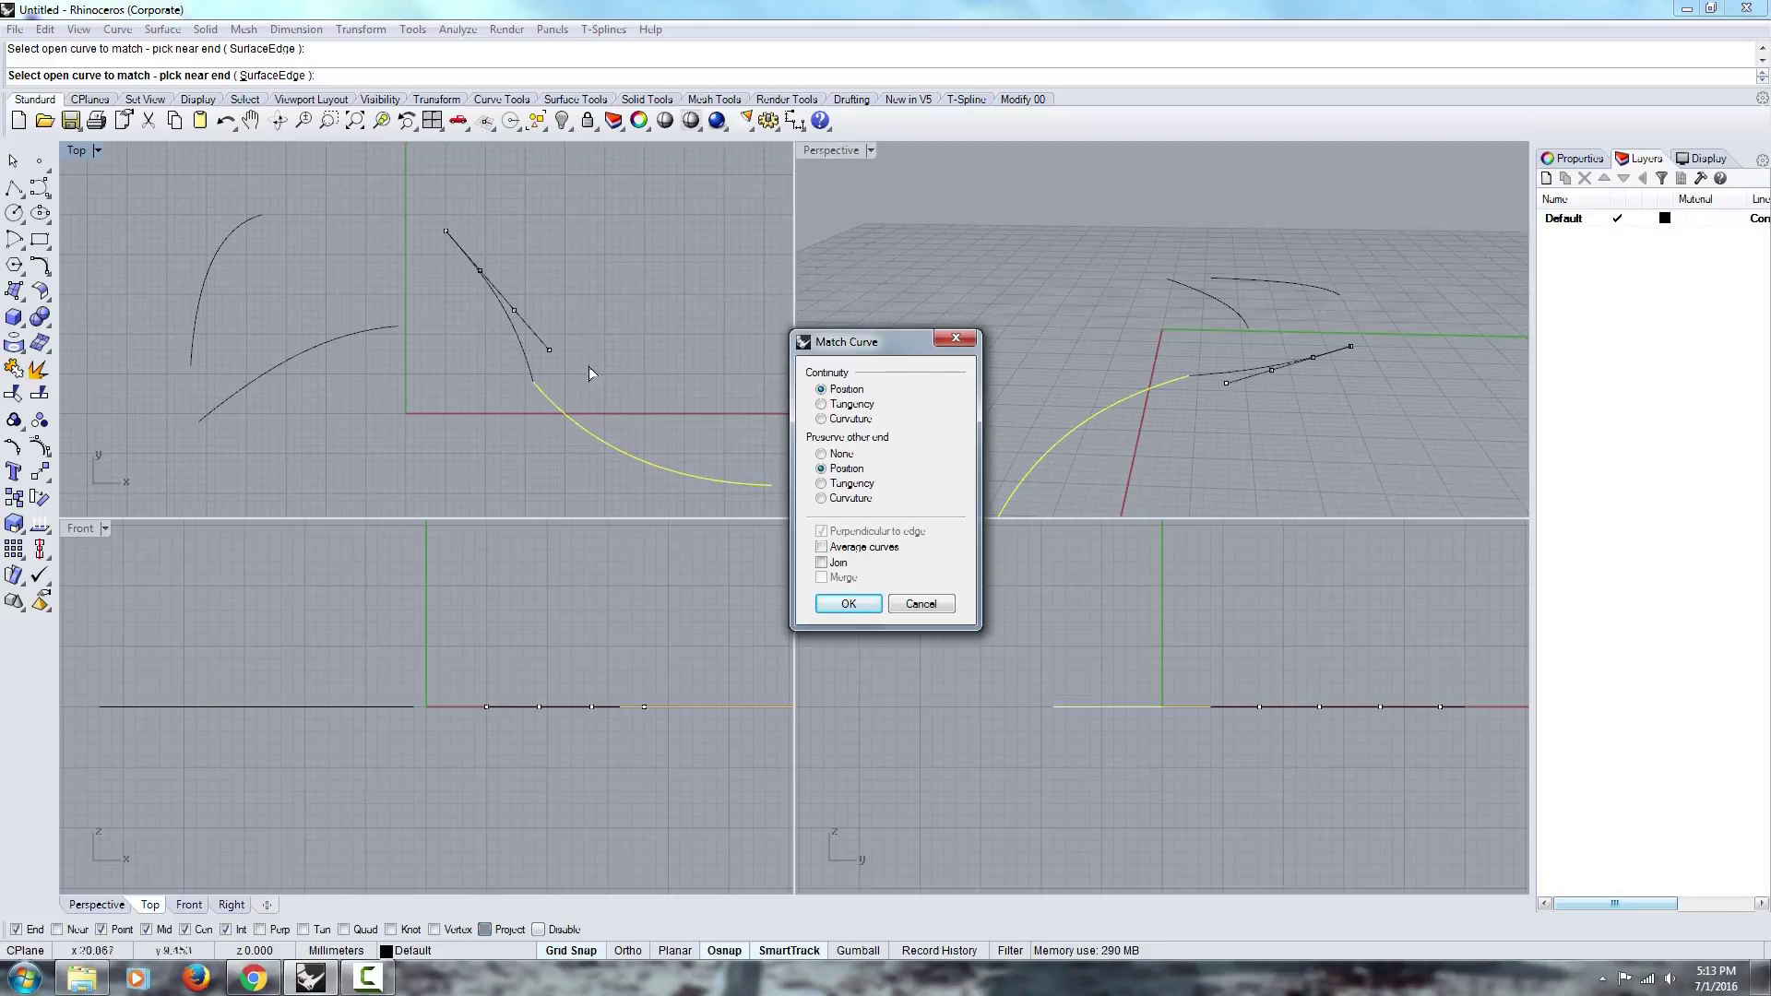
click(824, 406)
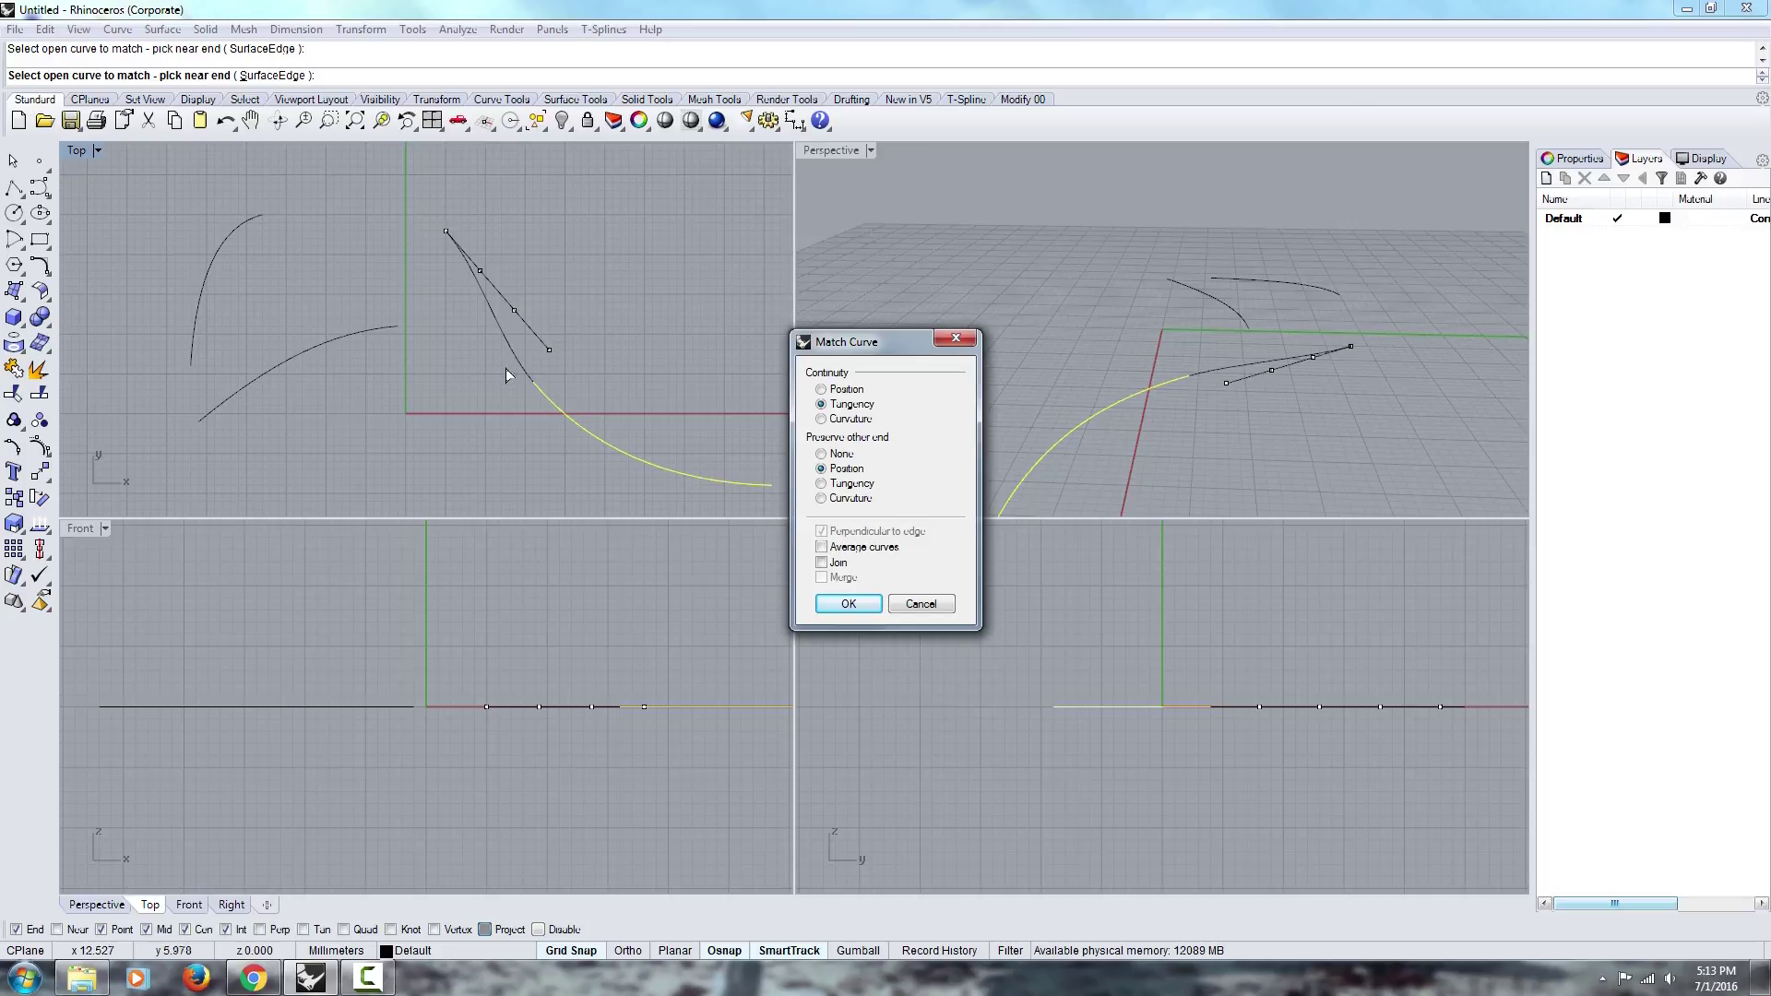
click(820, 389)
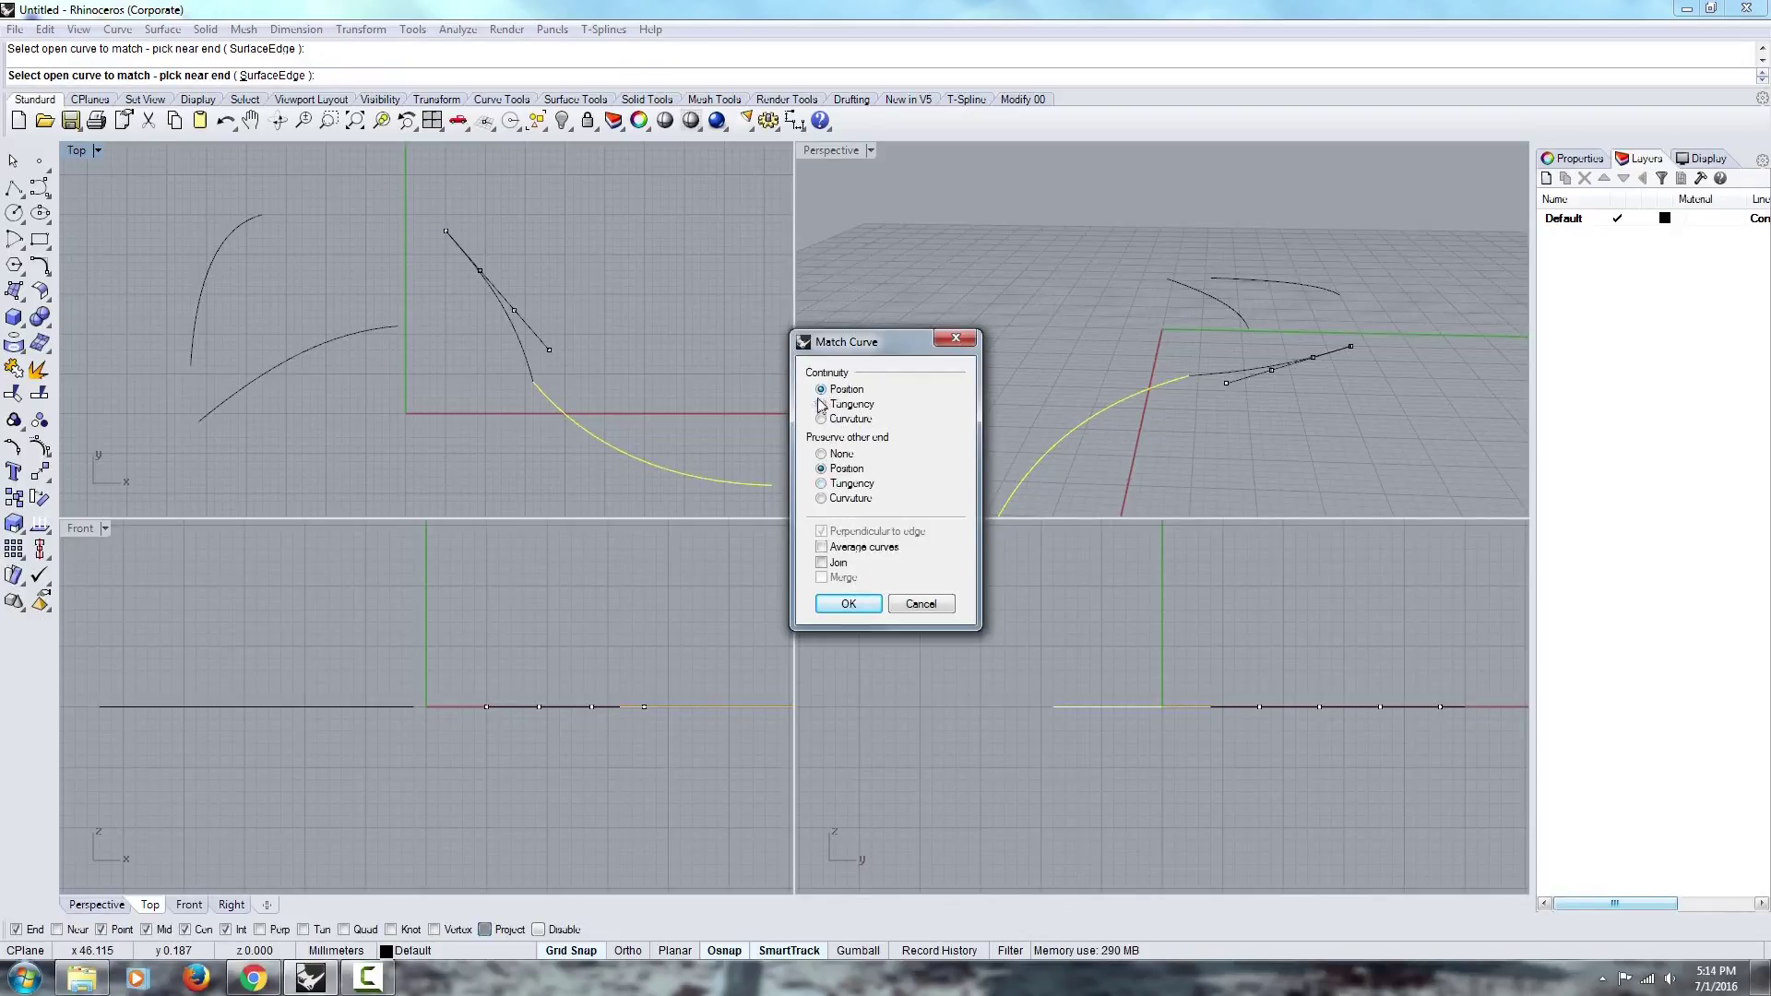
click(849, 604)
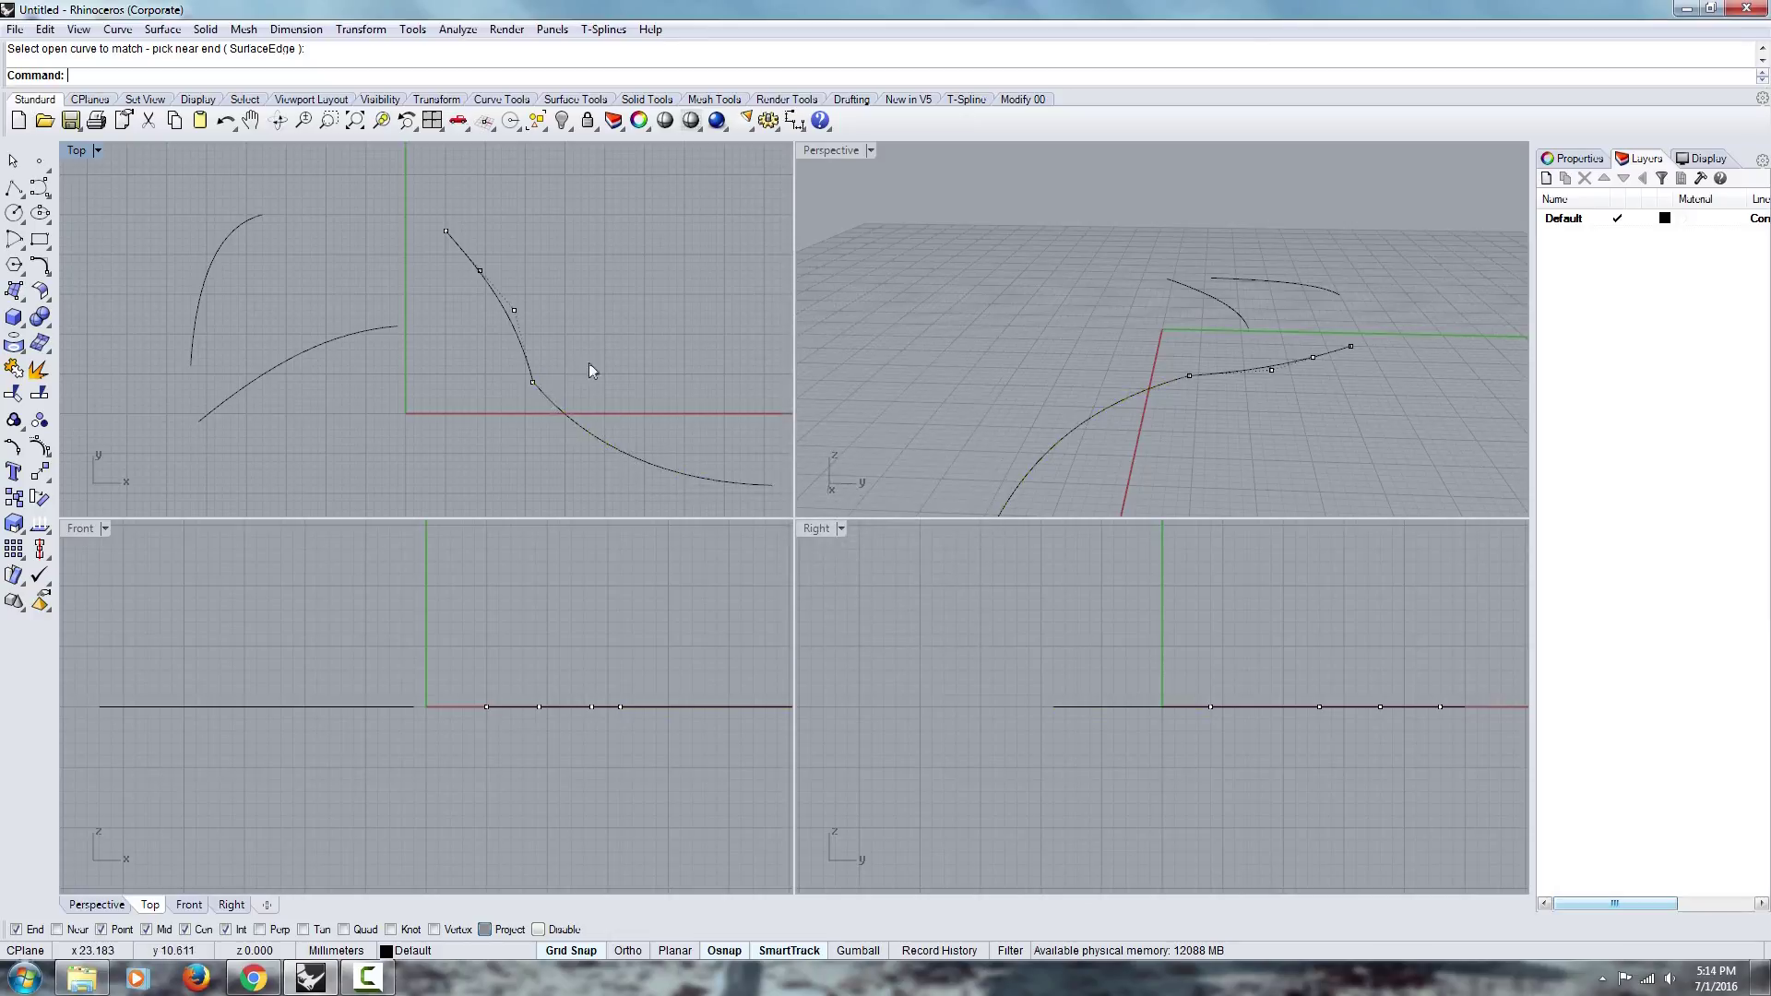
Maximize the Top viewport and select the matched curve's end control point to examine the junction with the lower curve.
scroll(588, 363, up, 2)
scroll(620, 356, up, 2)
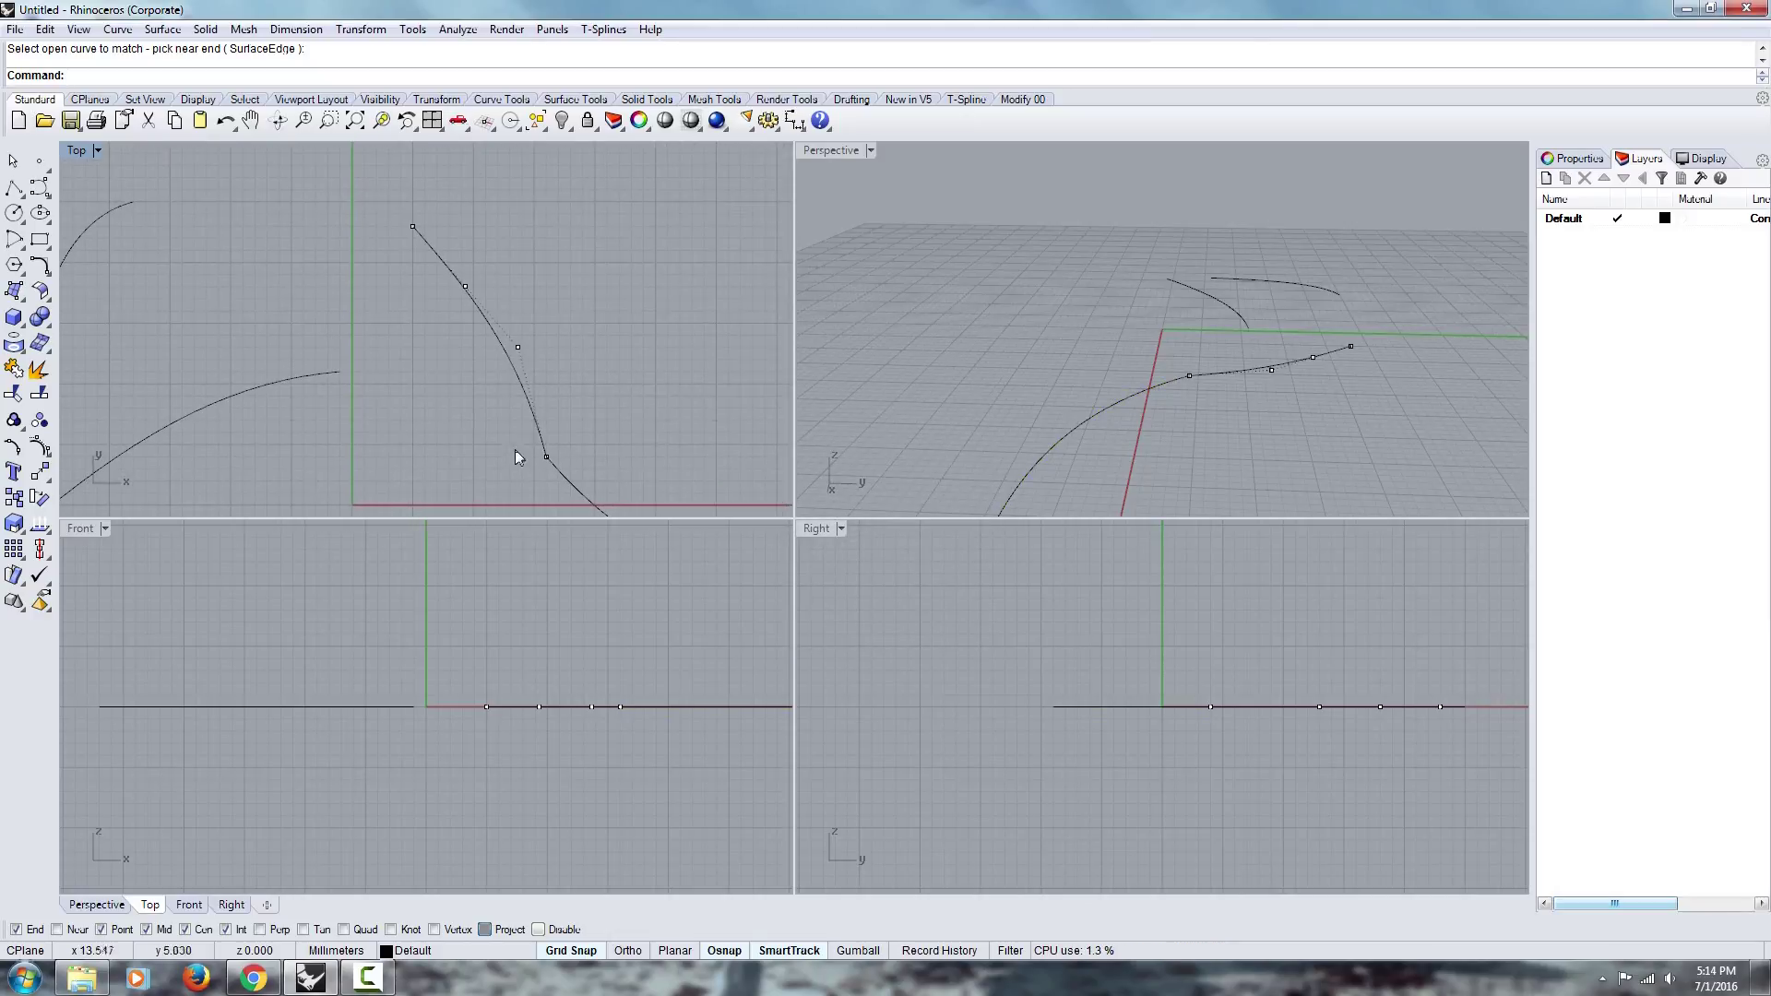
double_click(78, 149)
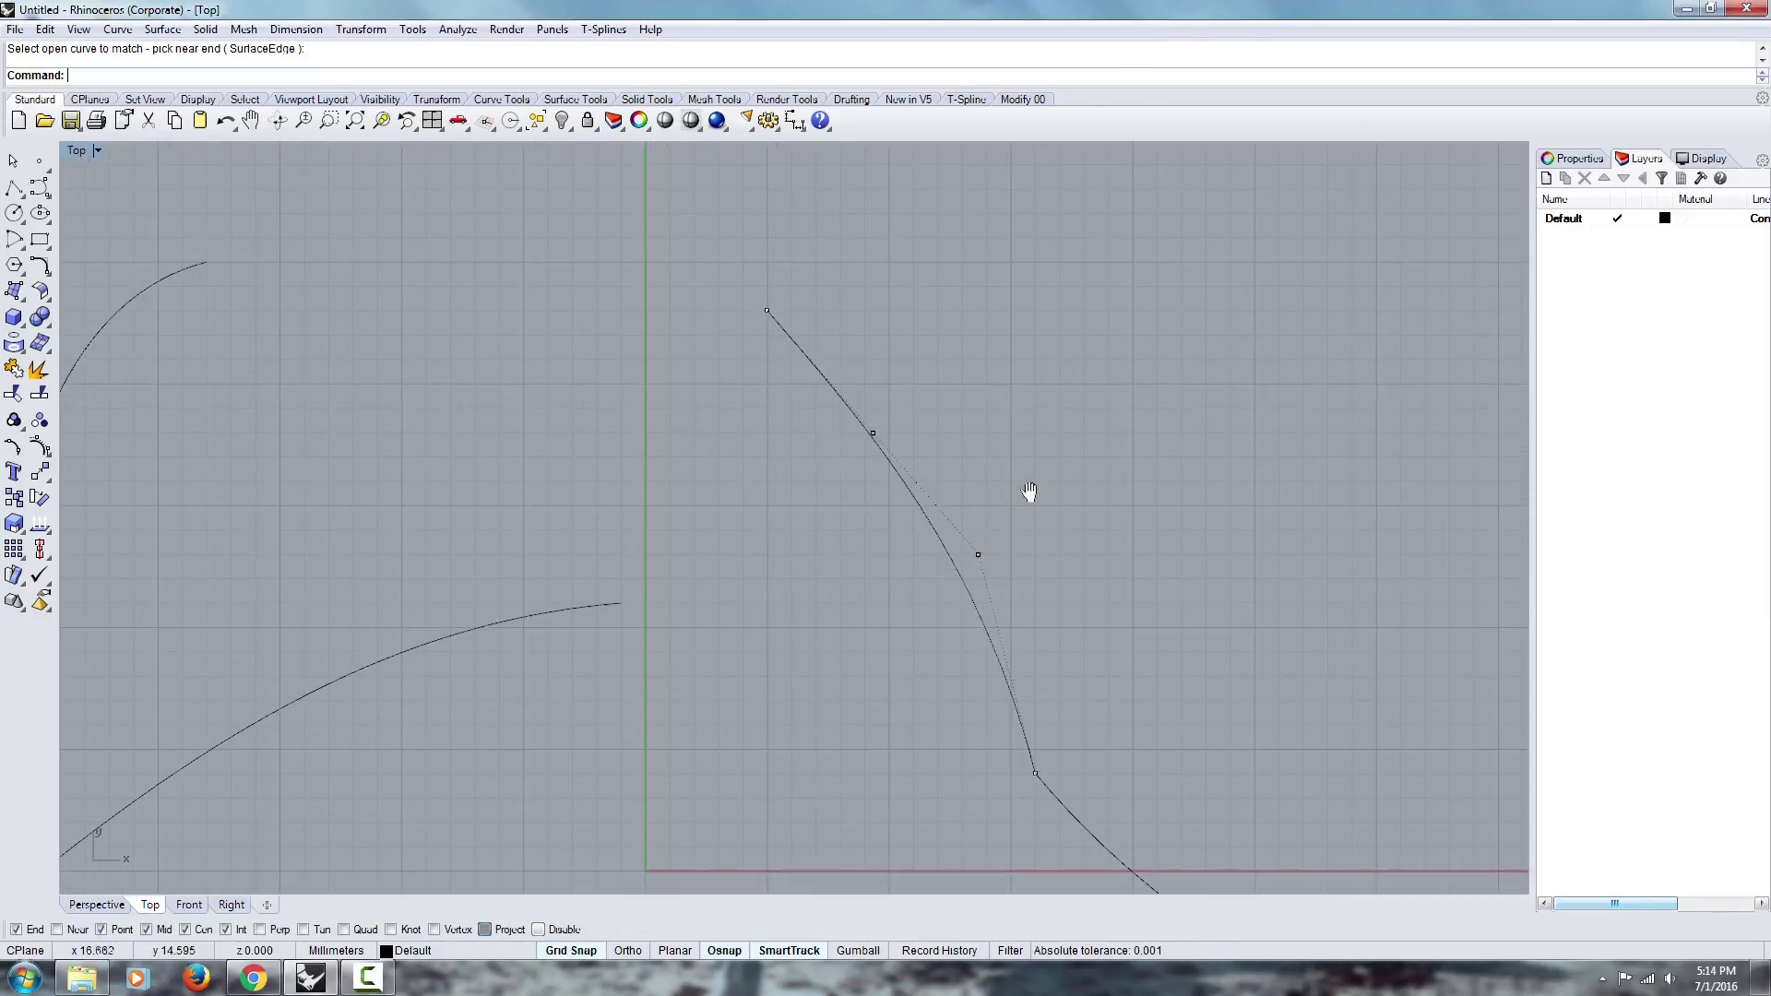
right_drag(1027, 495, 1016, 399)
drag(941, 623, 1099, 733)
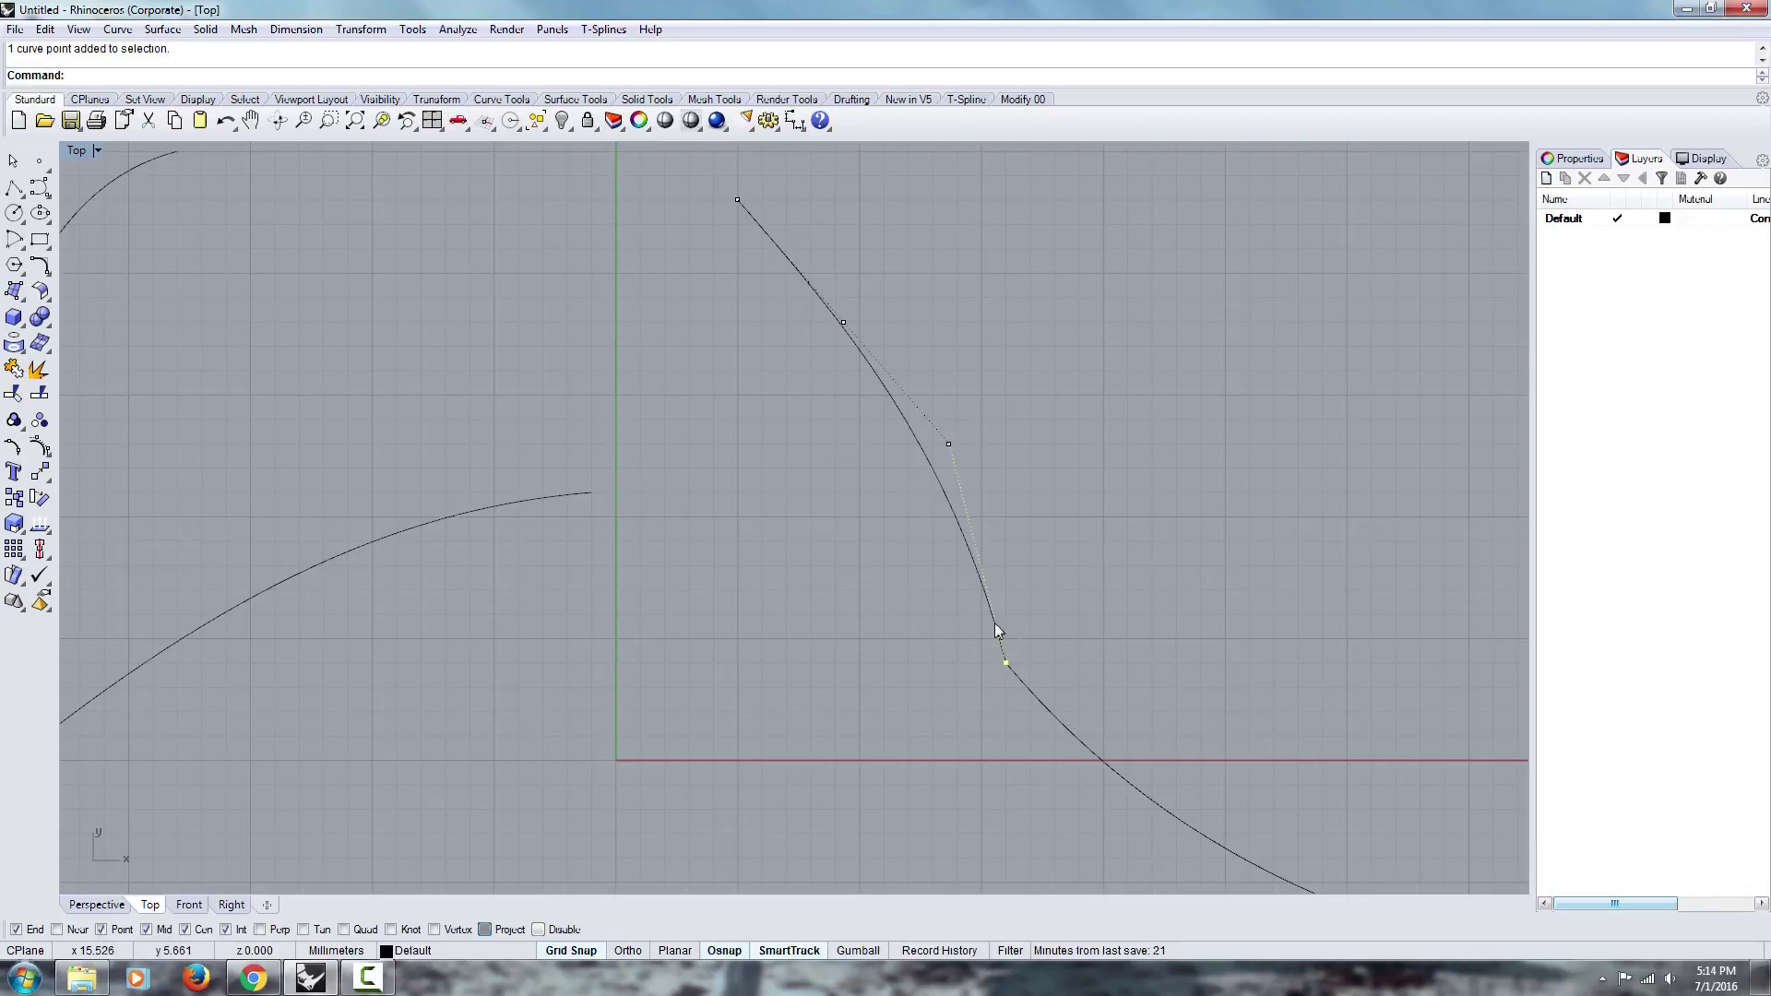
right_drag(1008, 664, 878, 627)
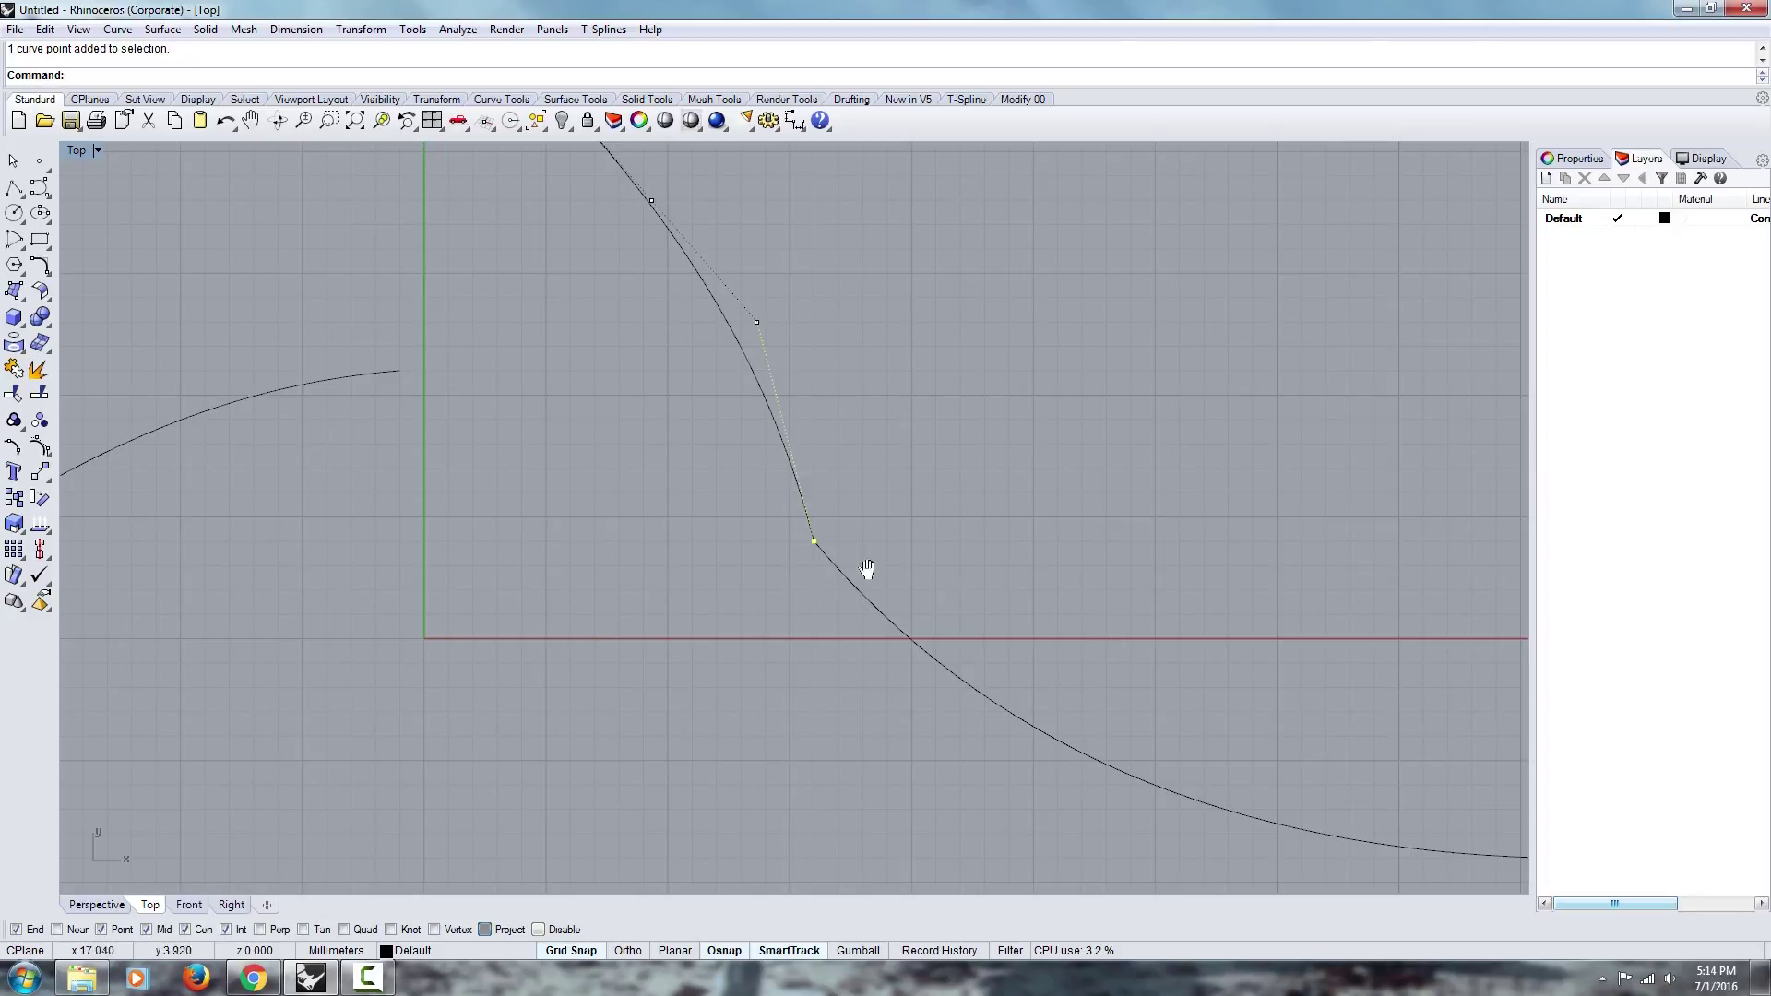
right_drag(867, 569, 961, 605)
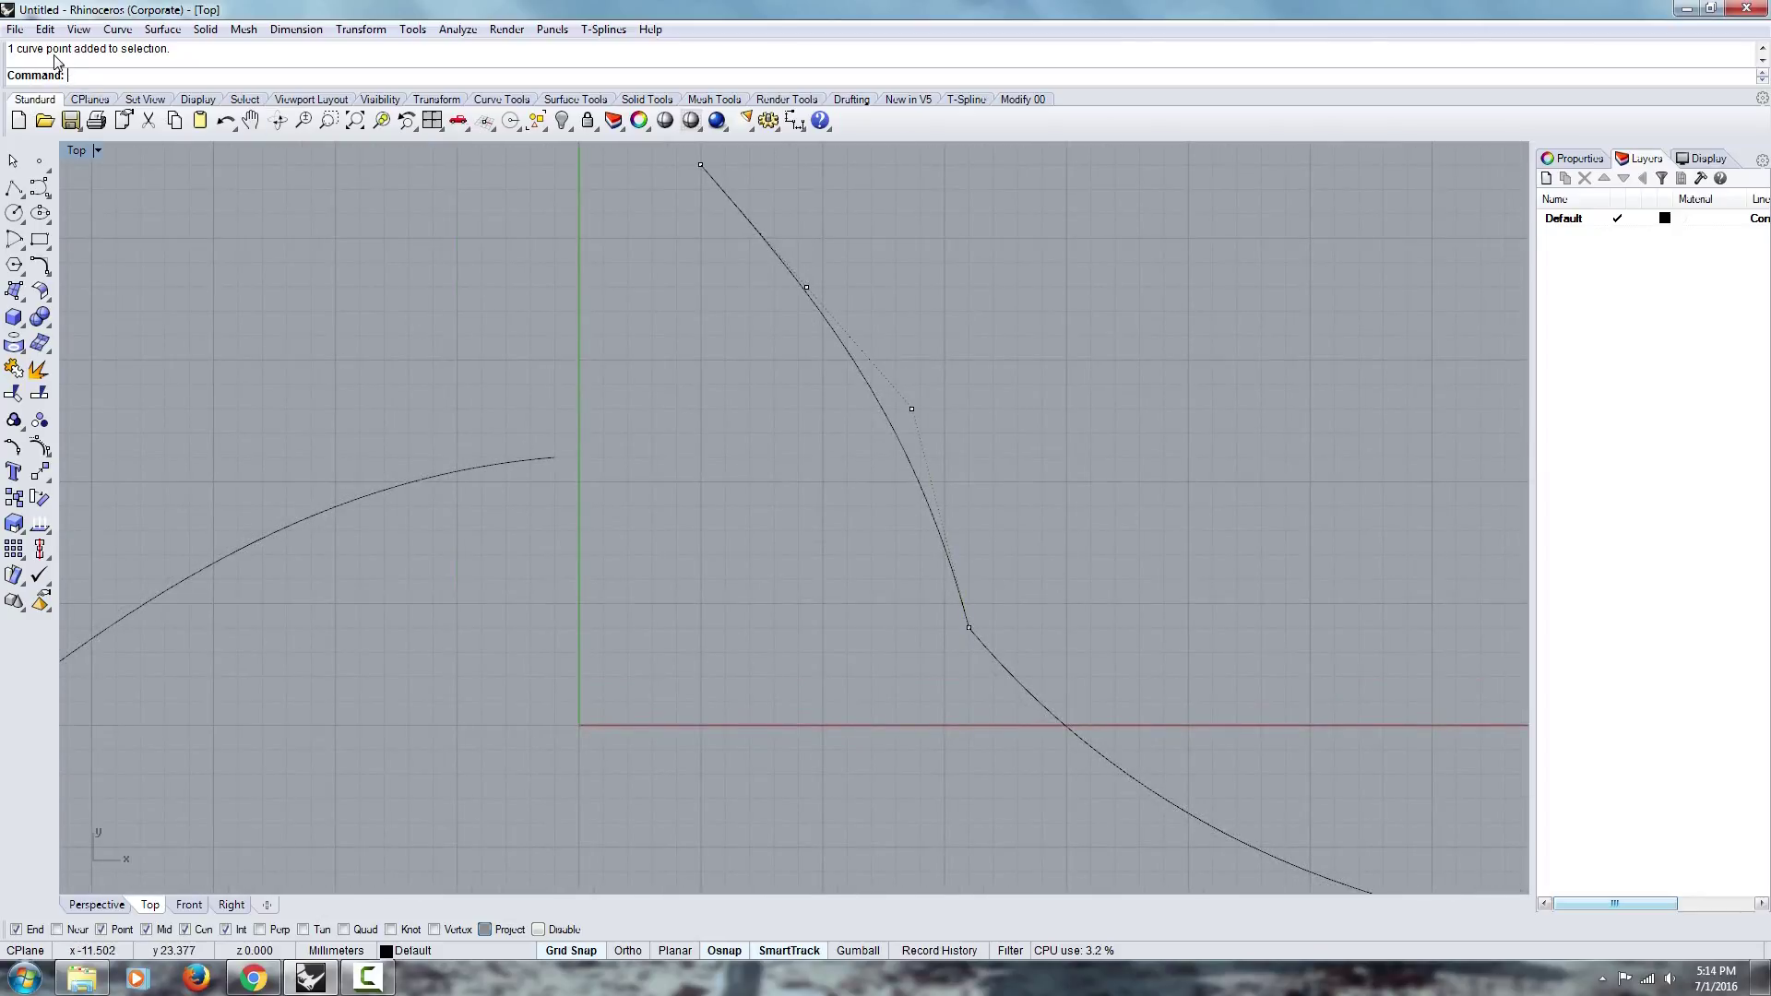
Match the upper curve's lower end to the lower curve with Tangency continuity, preserving Position at the other end, after comparing Position and Curvature.
text(atch)
key(Return)
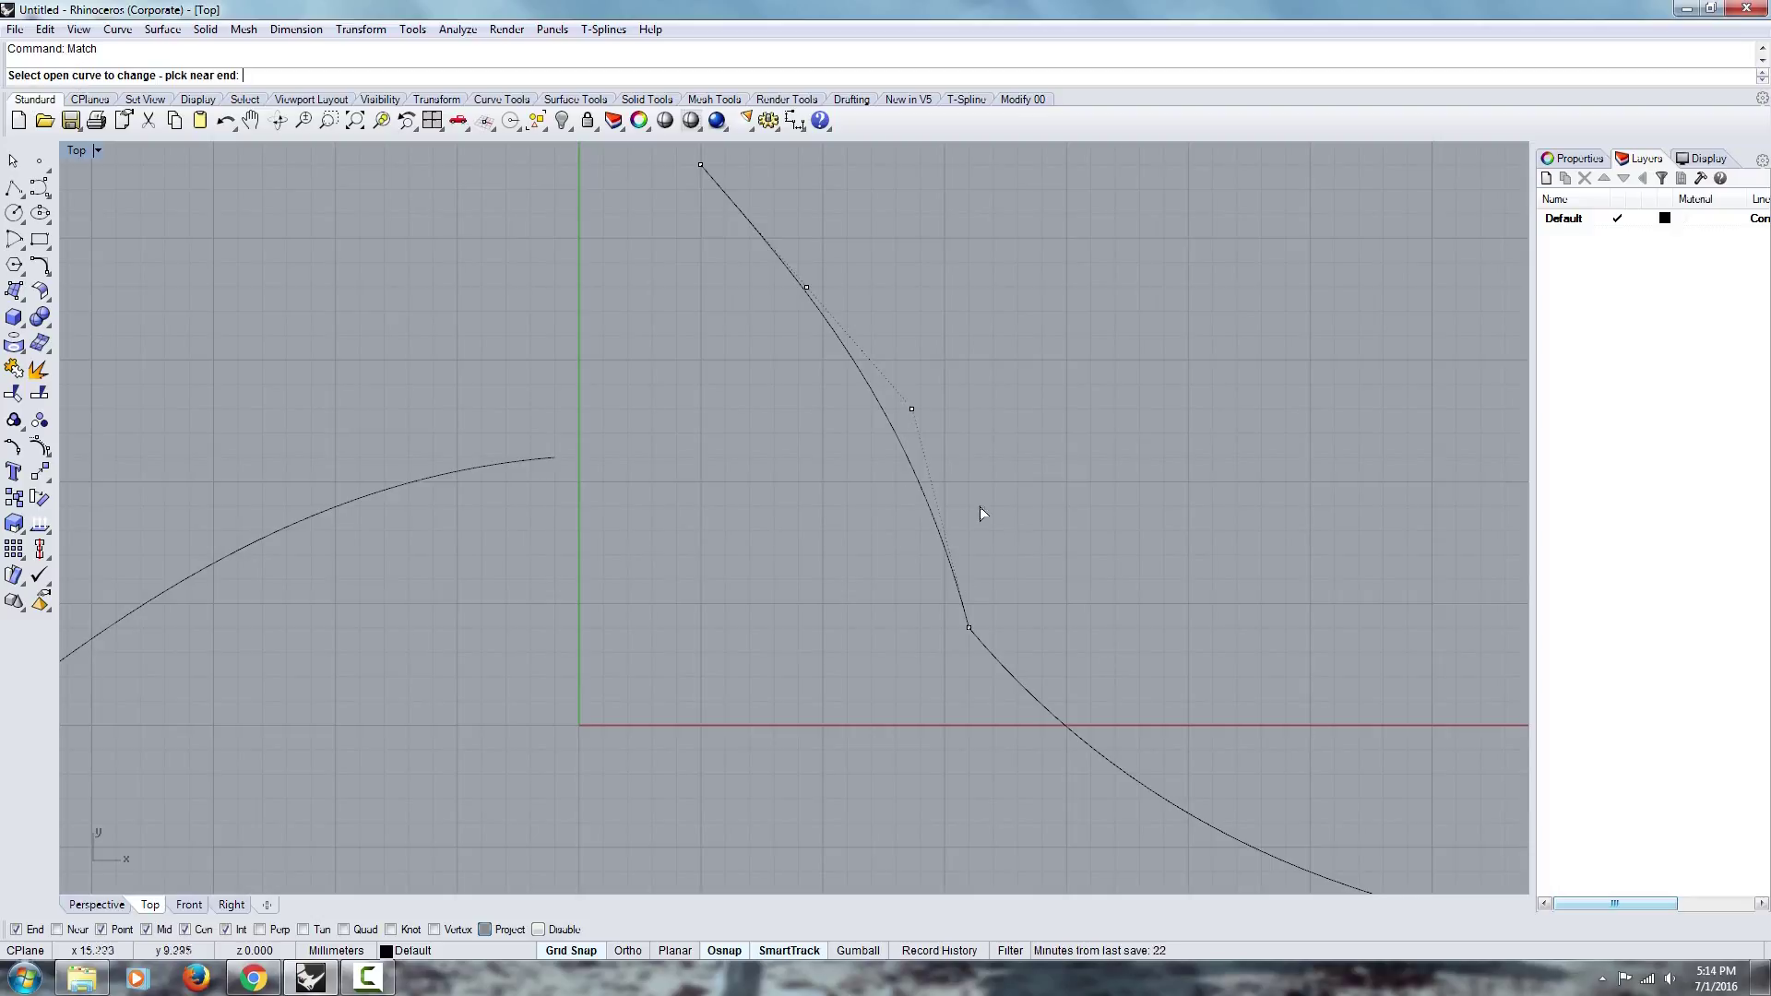
click(906, 450)
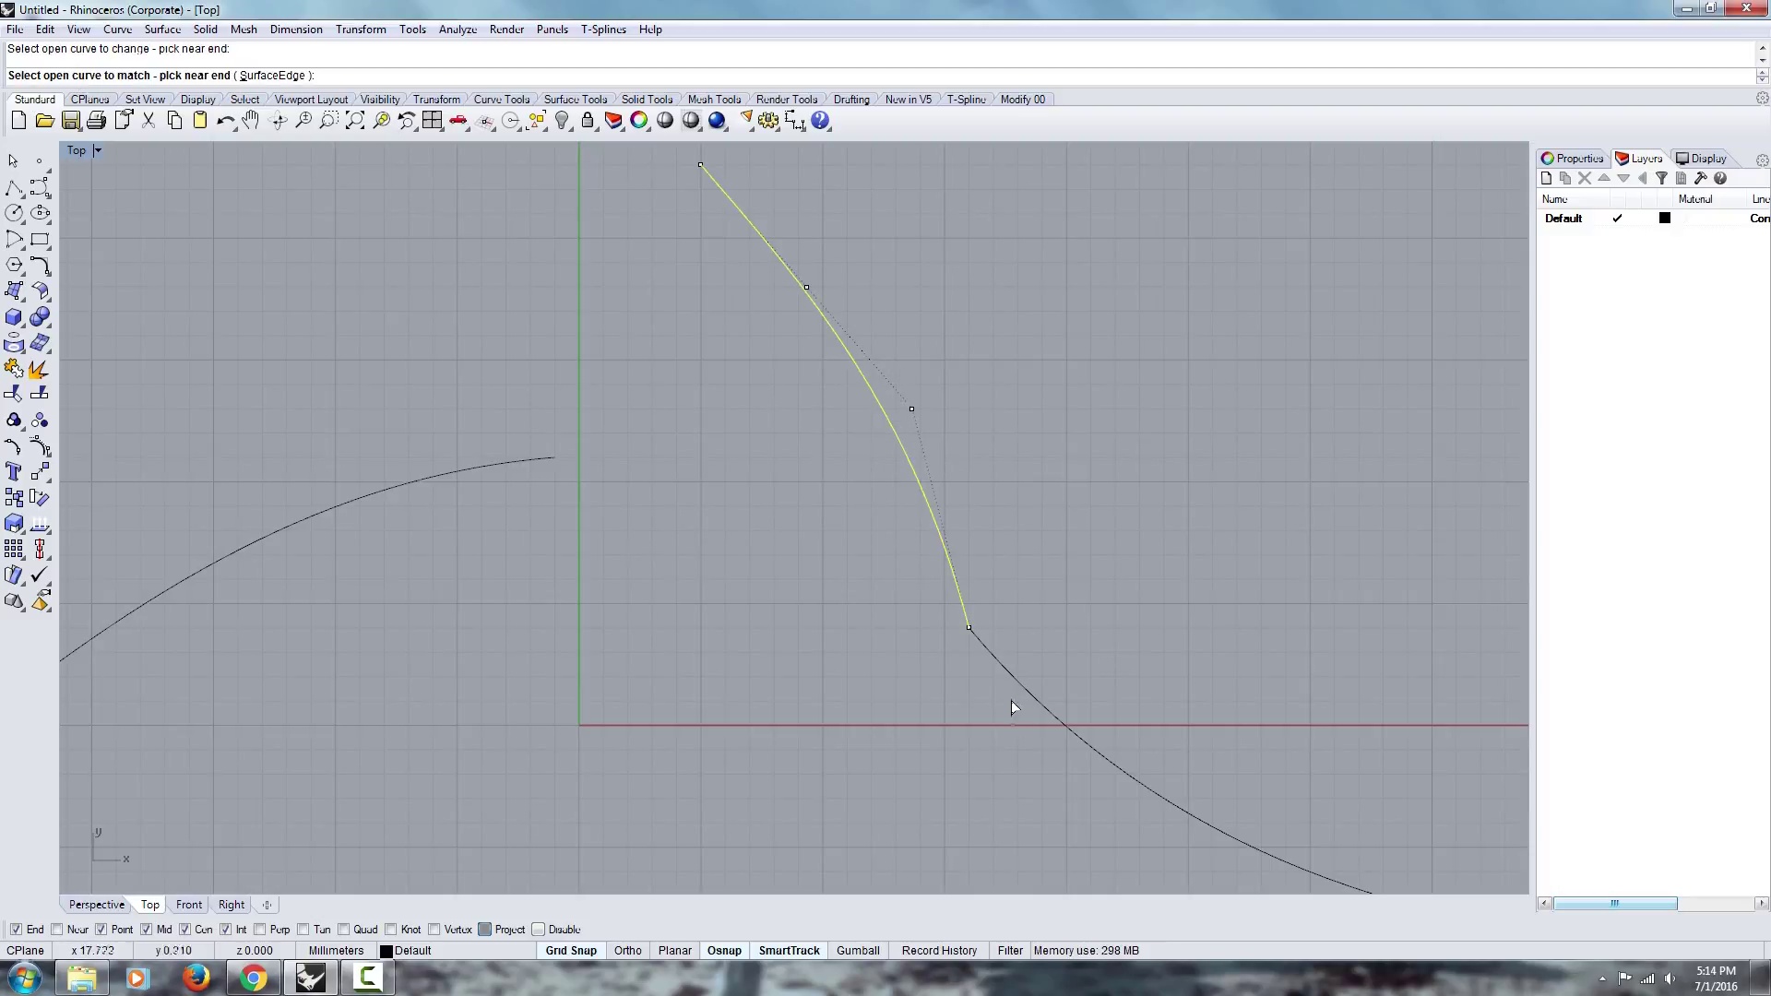
click(1018, 676)
drag(868, 350, 1336, 251)
click(1287, 307)
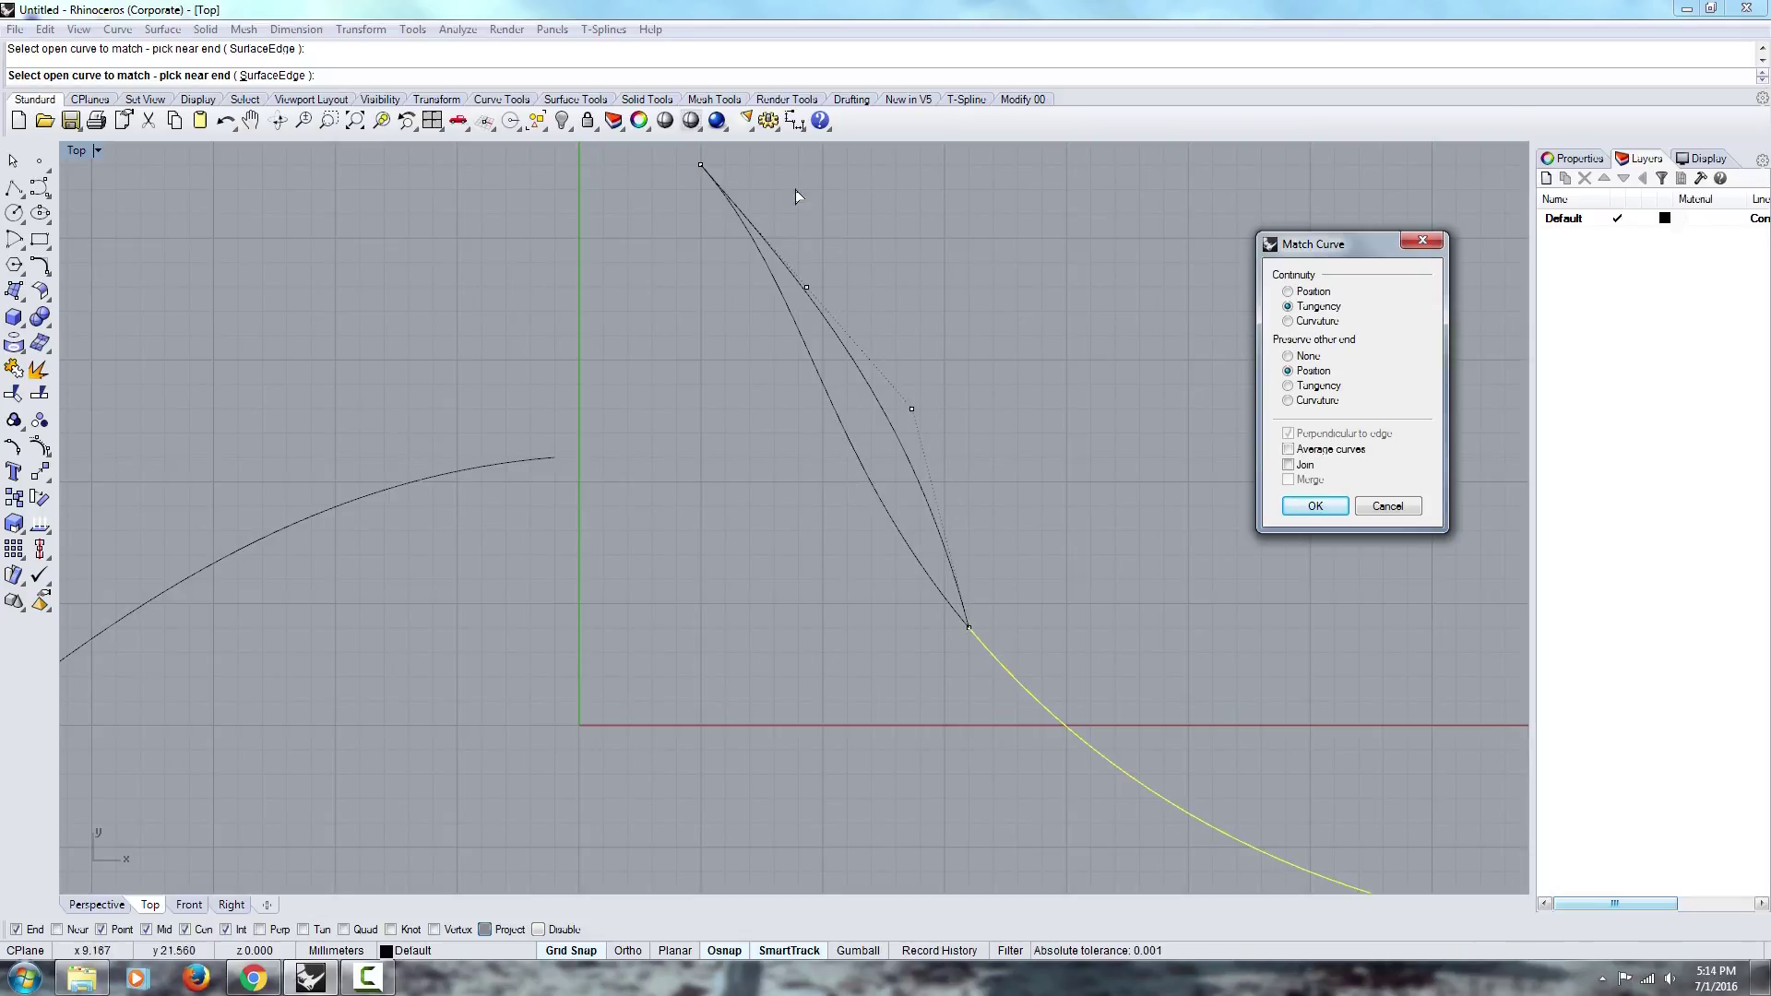
right_drag(1092, 679, 683, 363)
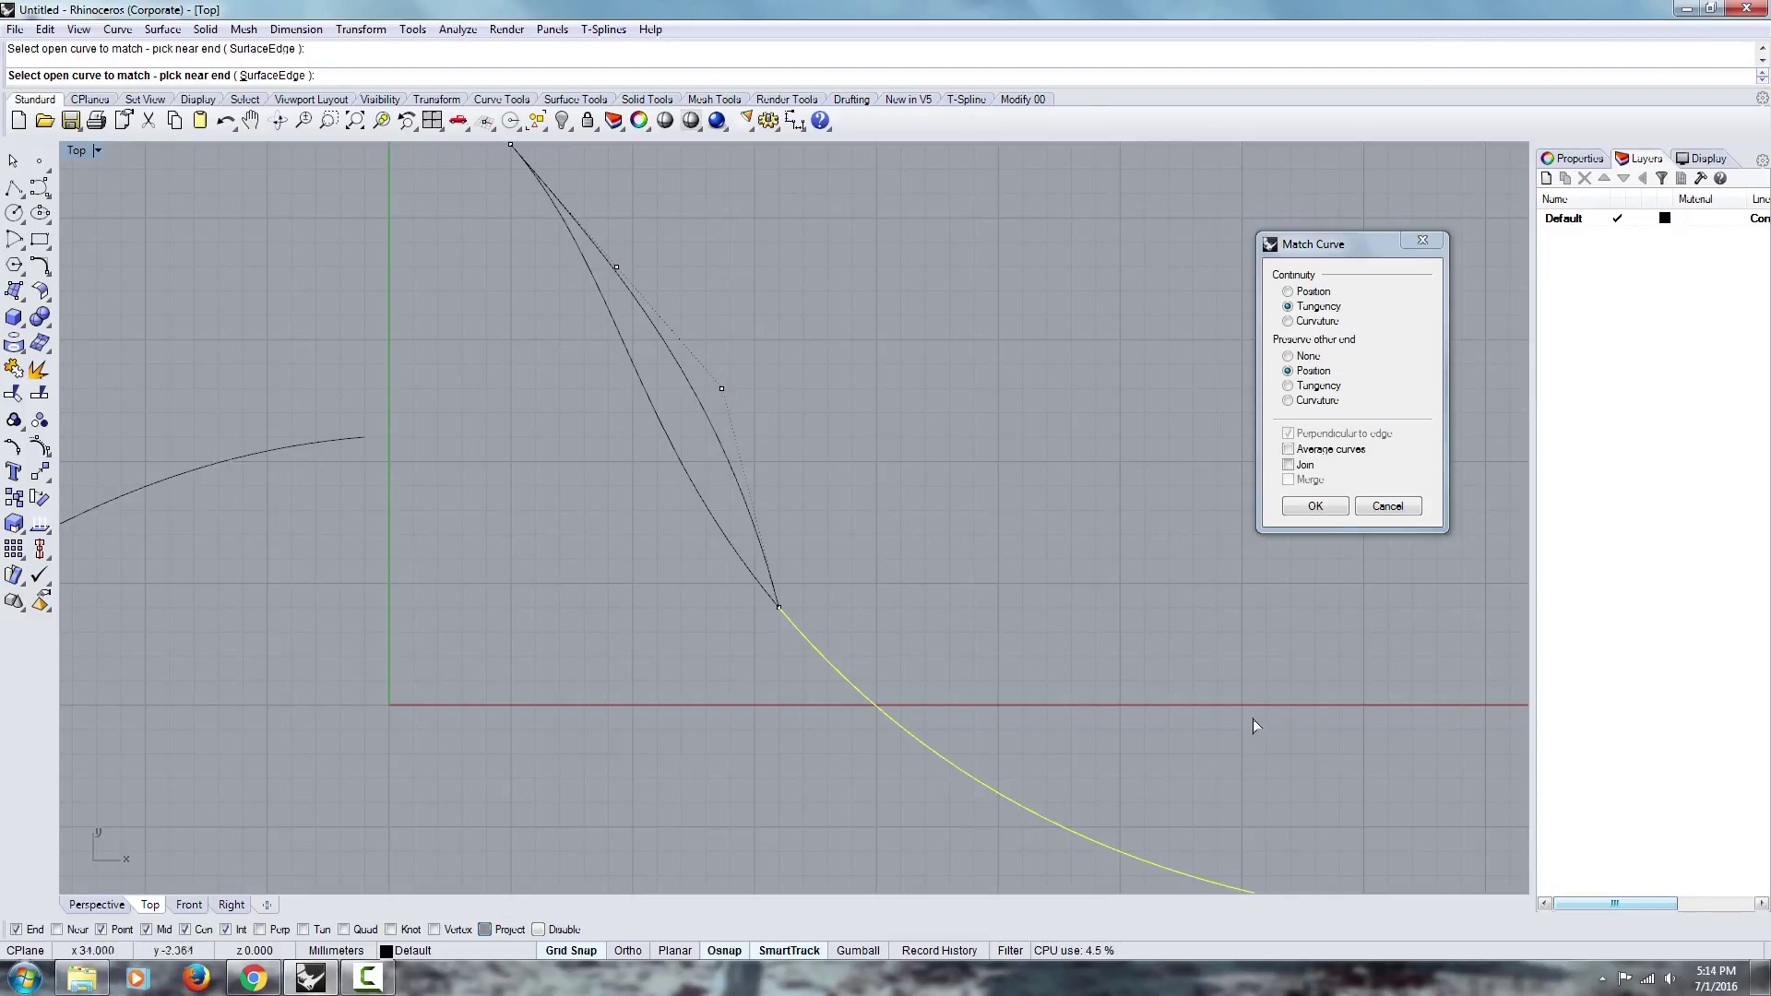
click(1289, 293)
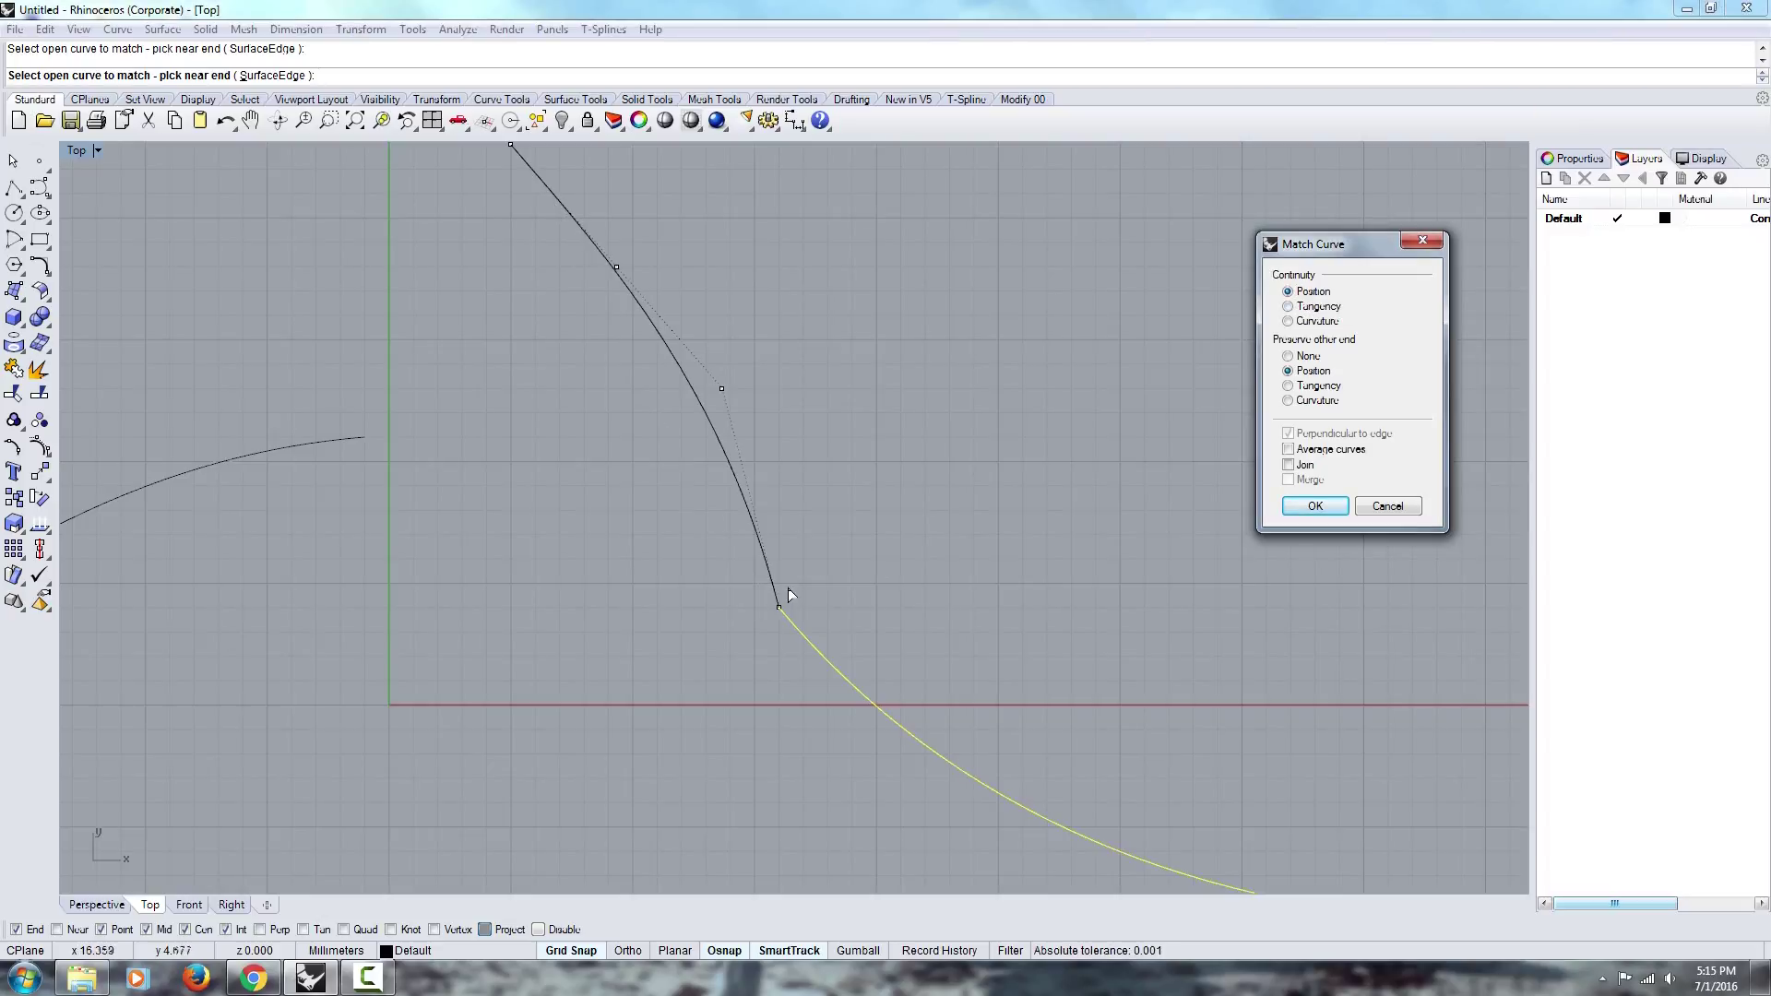
click(1289, 306)
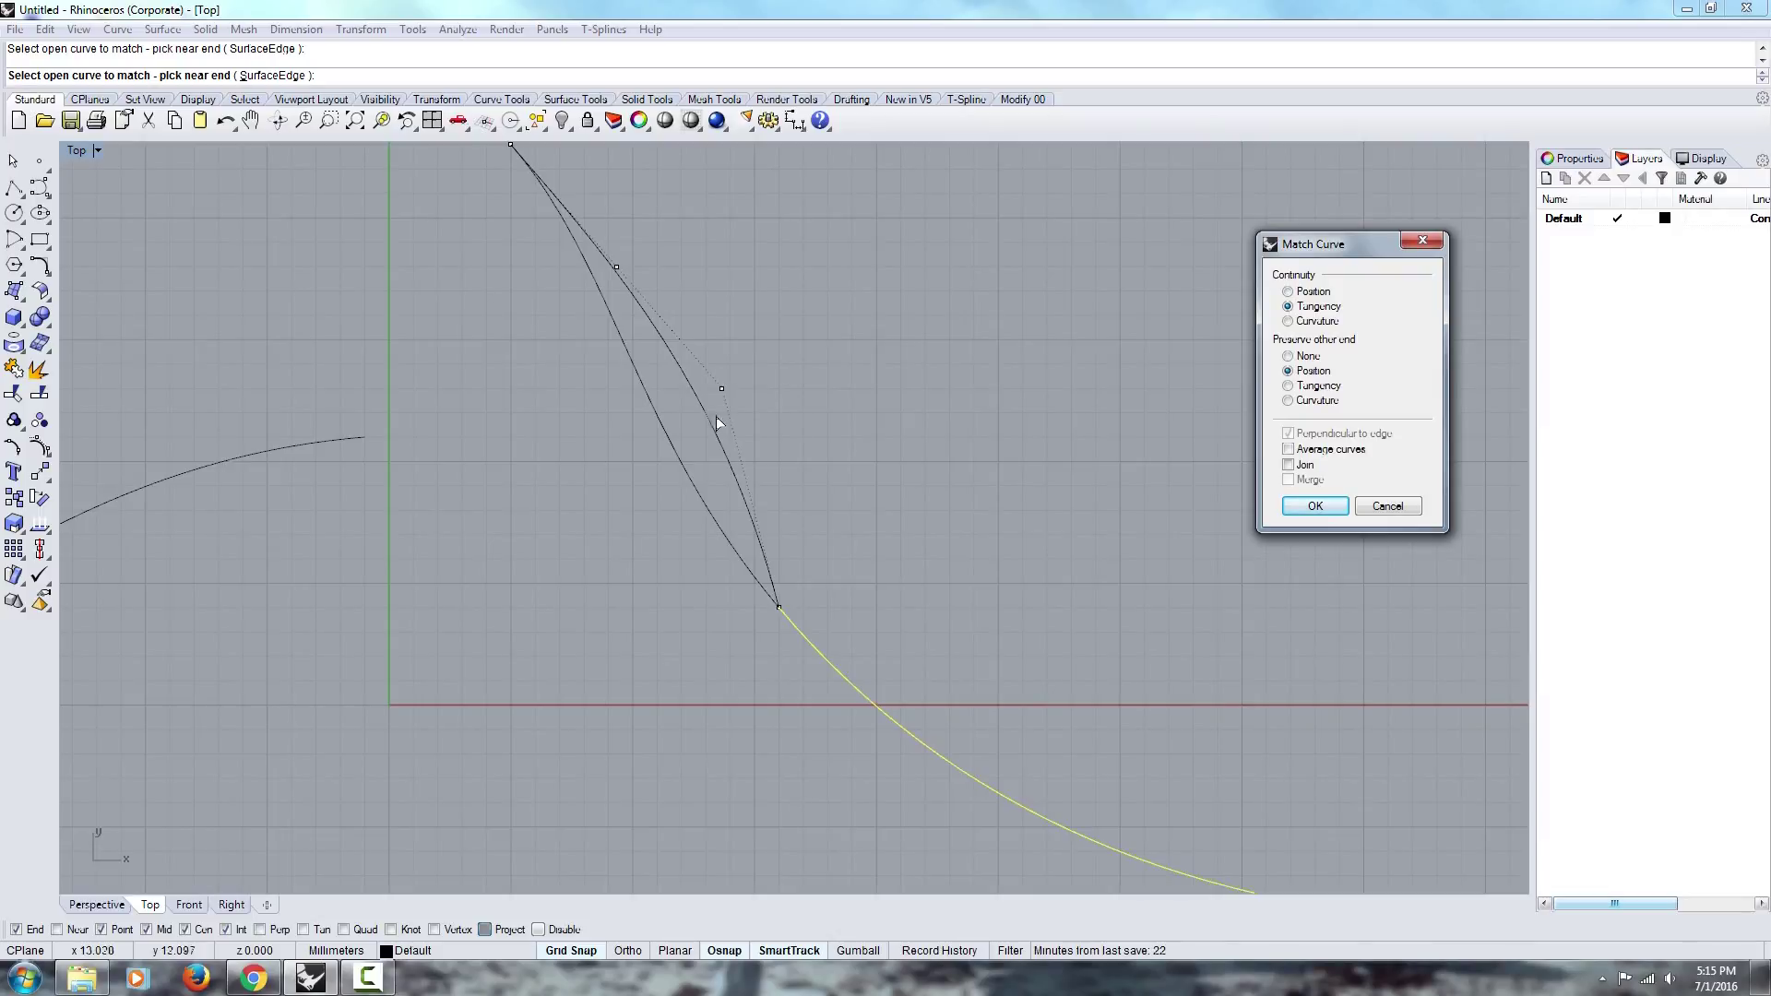
click(1289, 321)
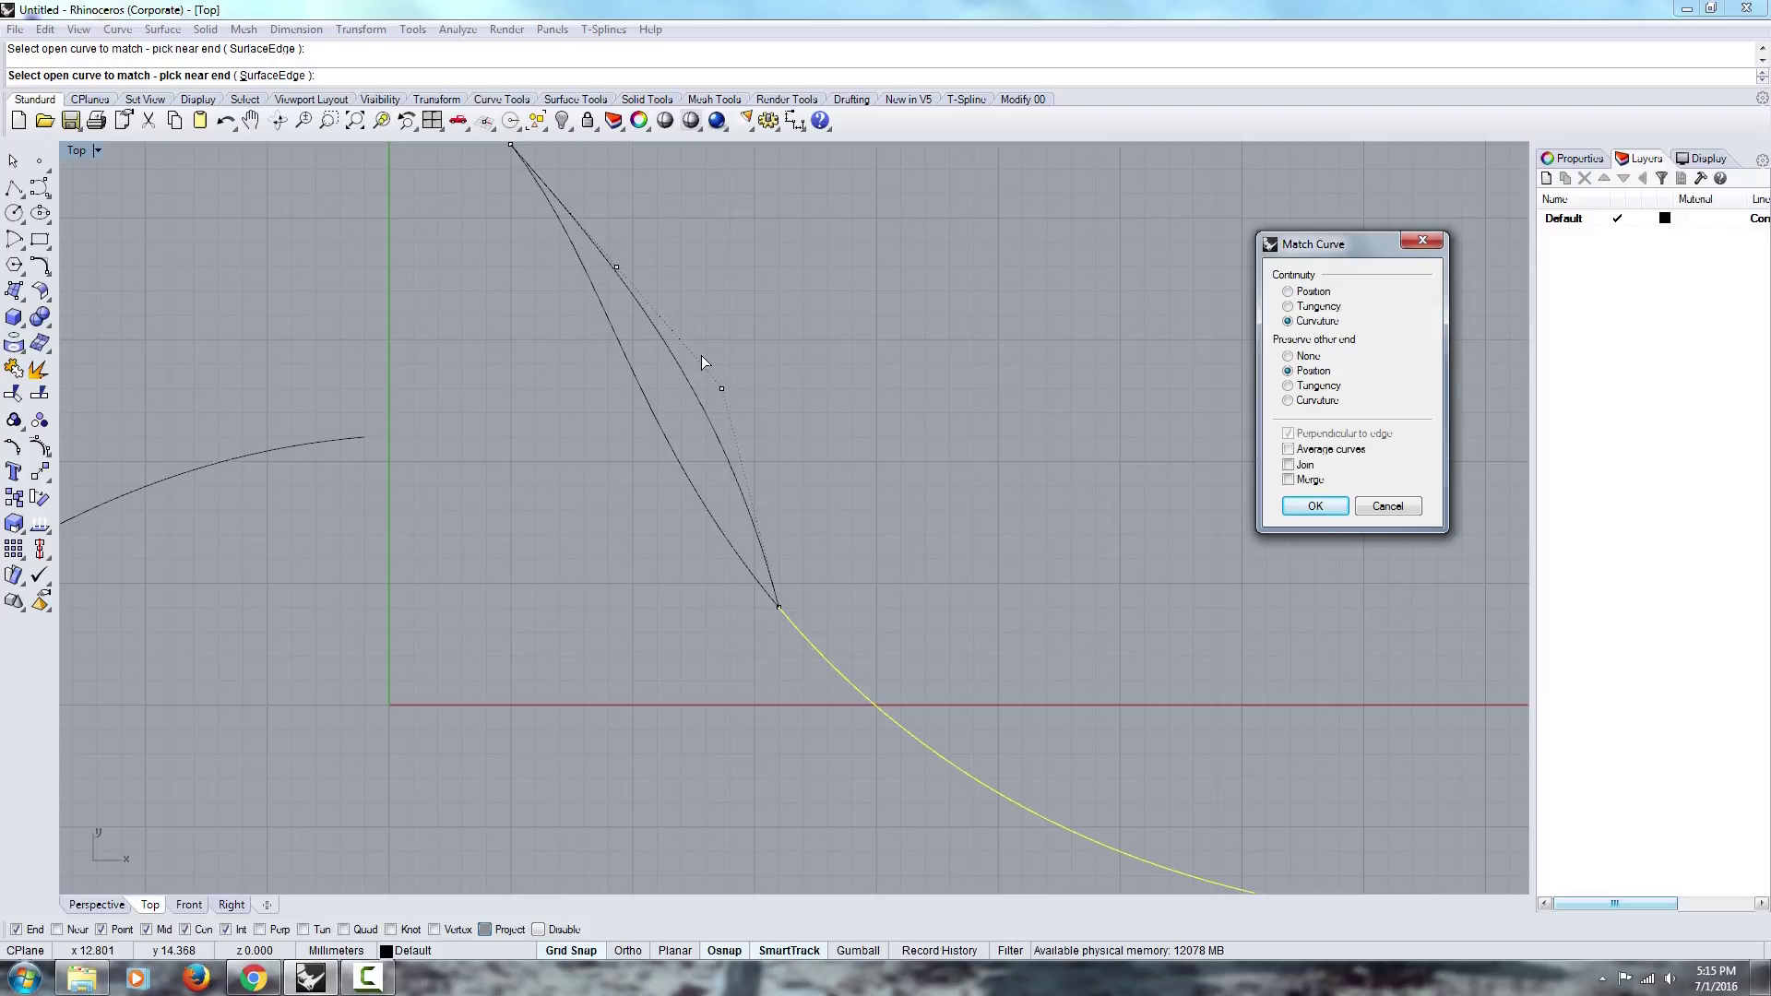
drag(1334, 244, 1319, 197)
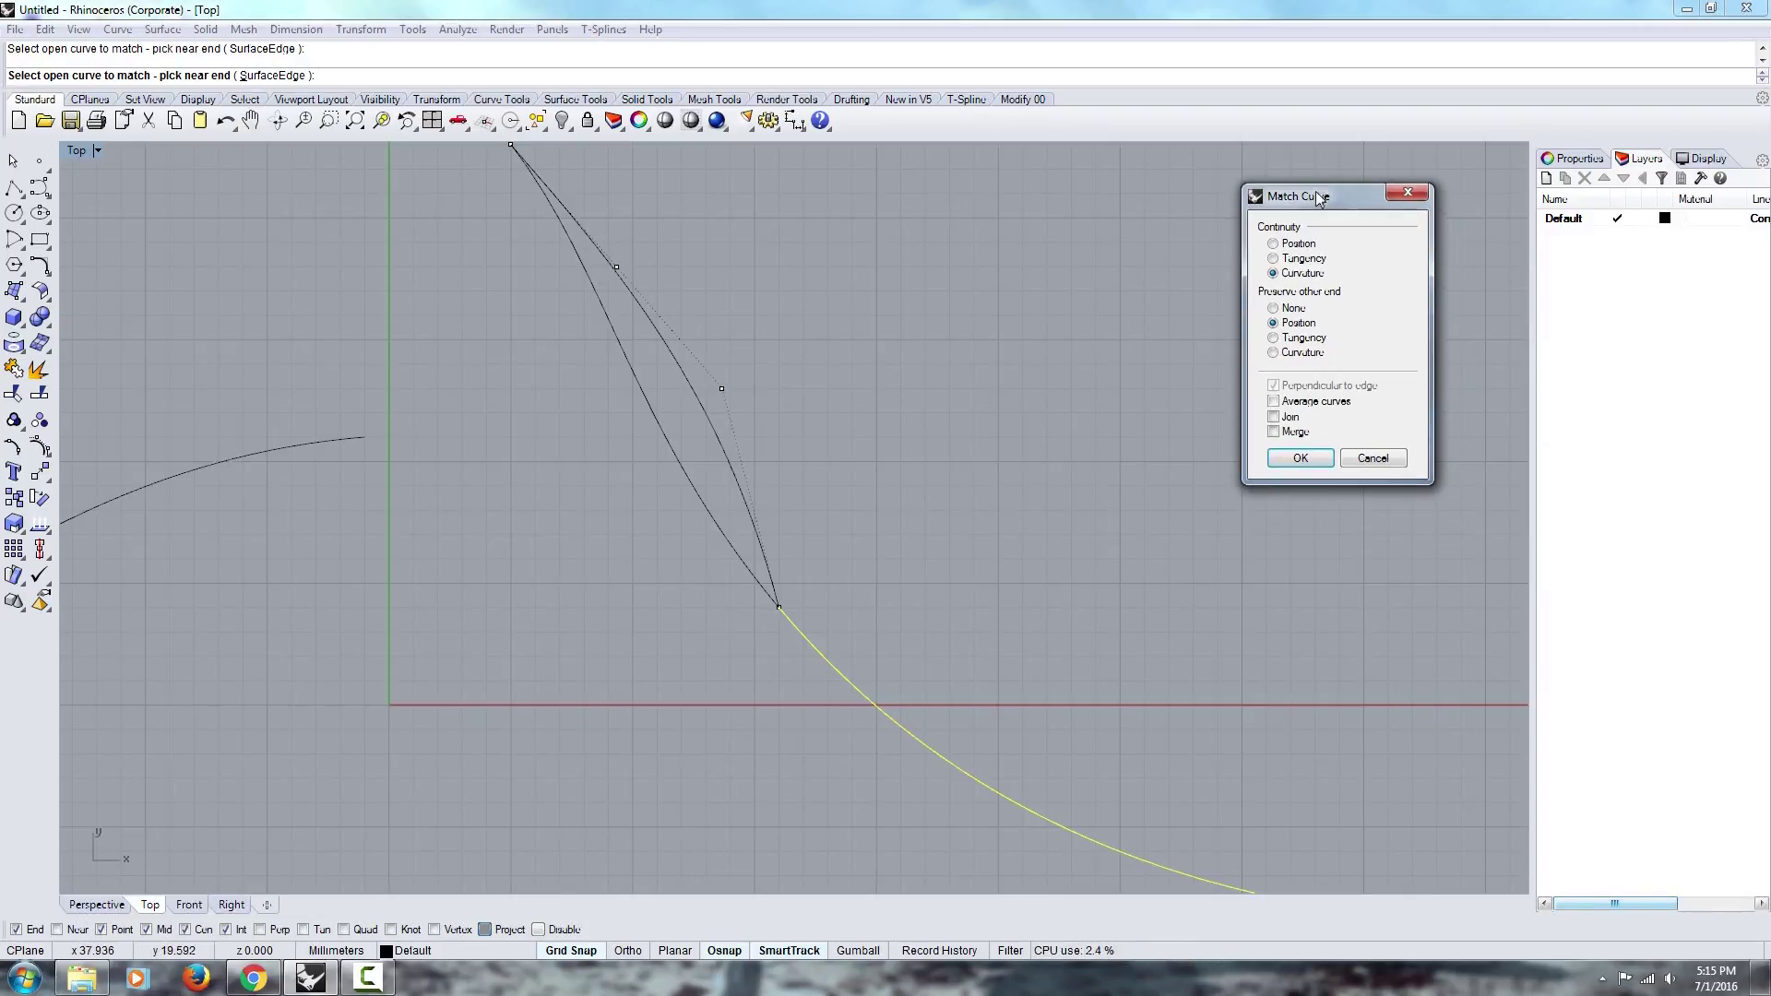
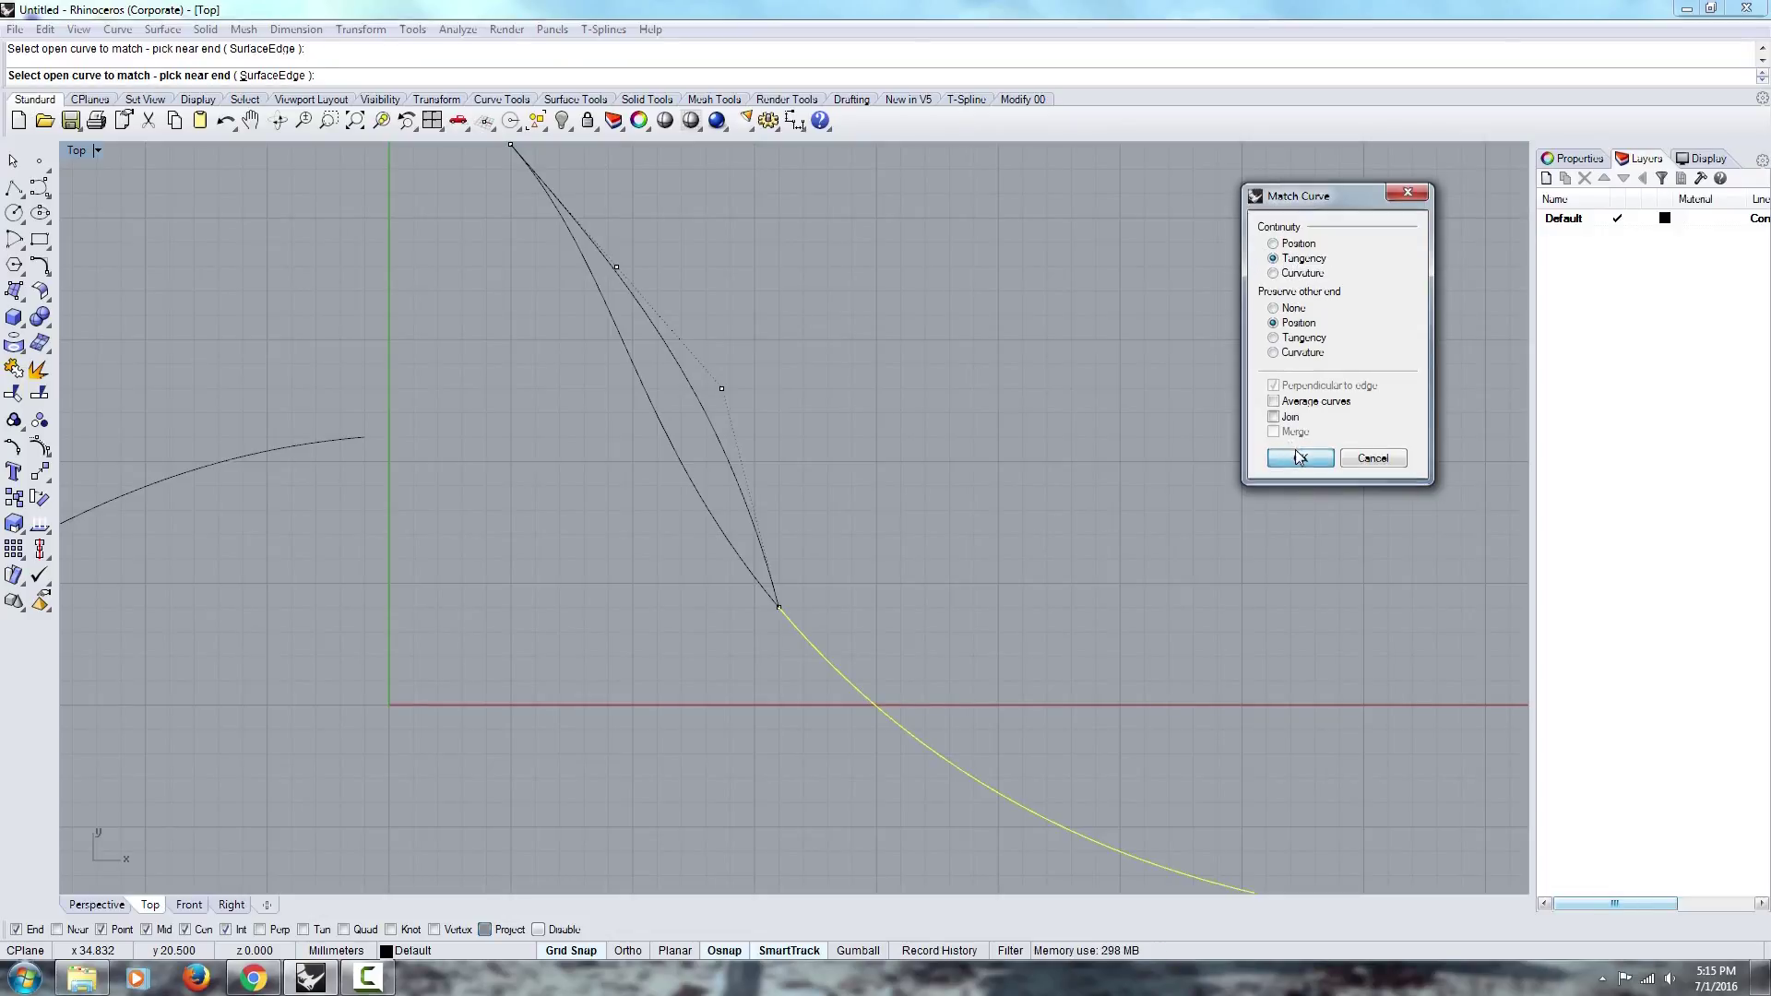
Display the lower curve's control points alongside those of the upper curve.
click(711, 506)
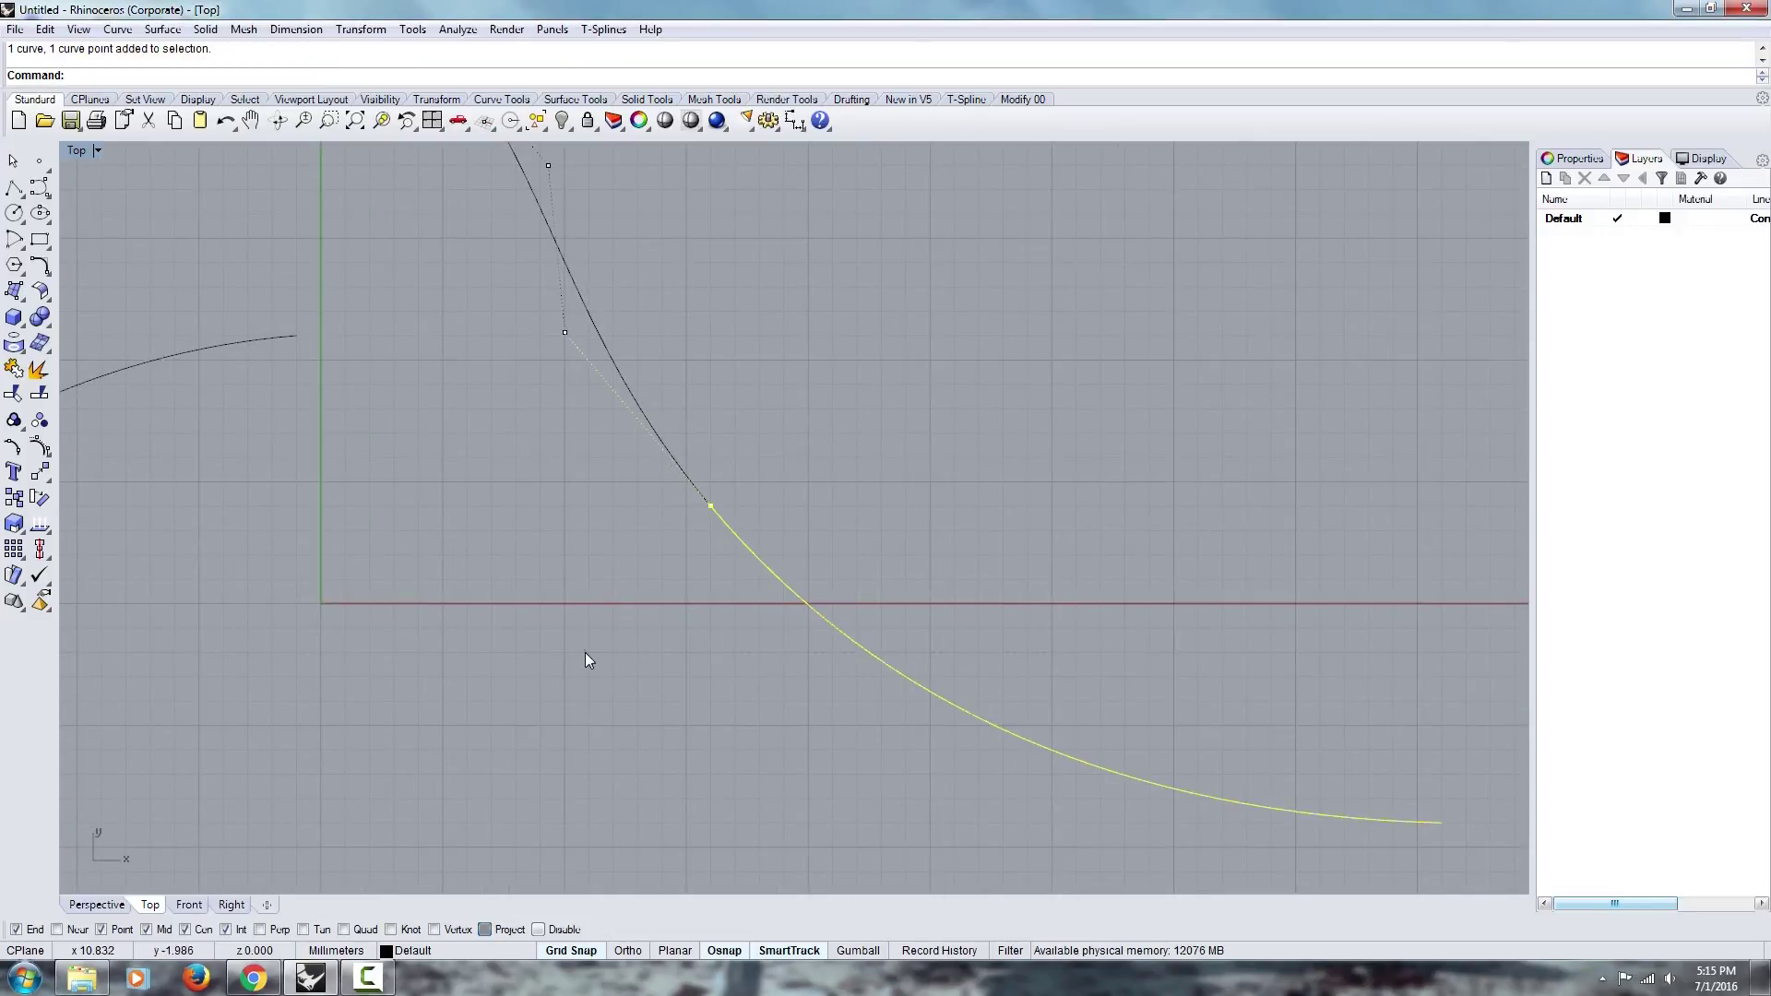
click(38, 448)
right_drag(707, 682, 740, 662)
click(740, 662)
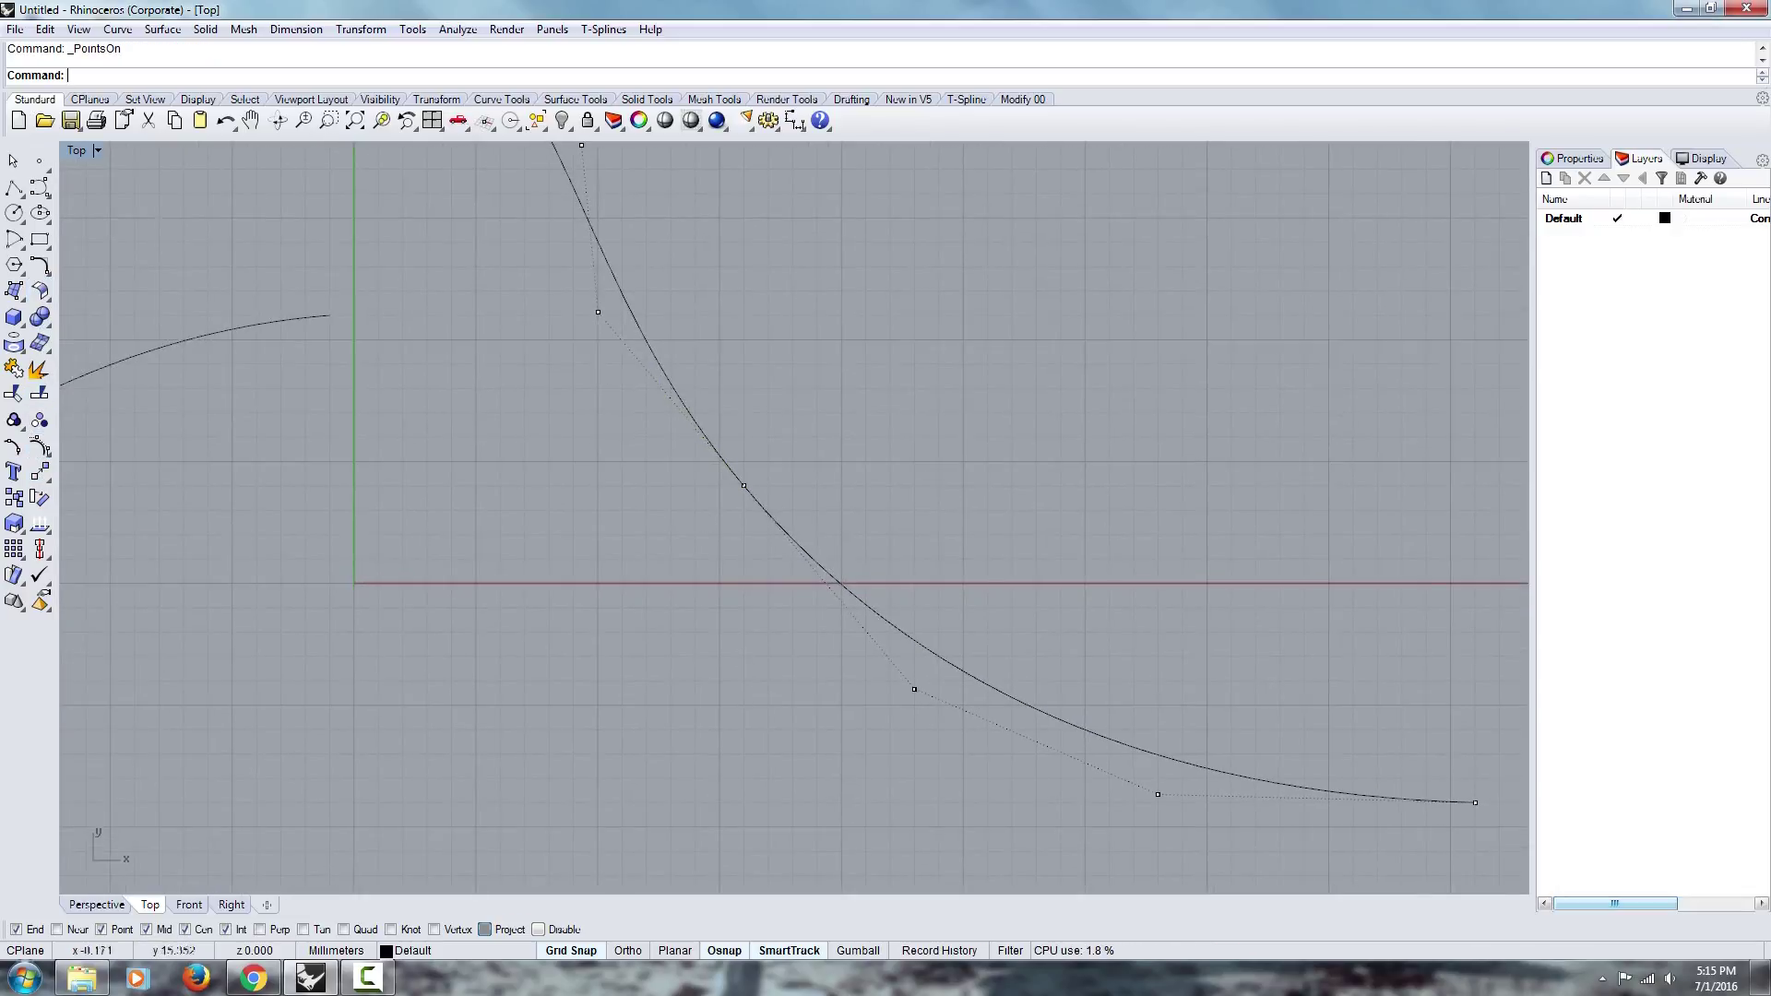
Draw a straight check line between the control points on either side of the junction and select it.
click(14, 188)
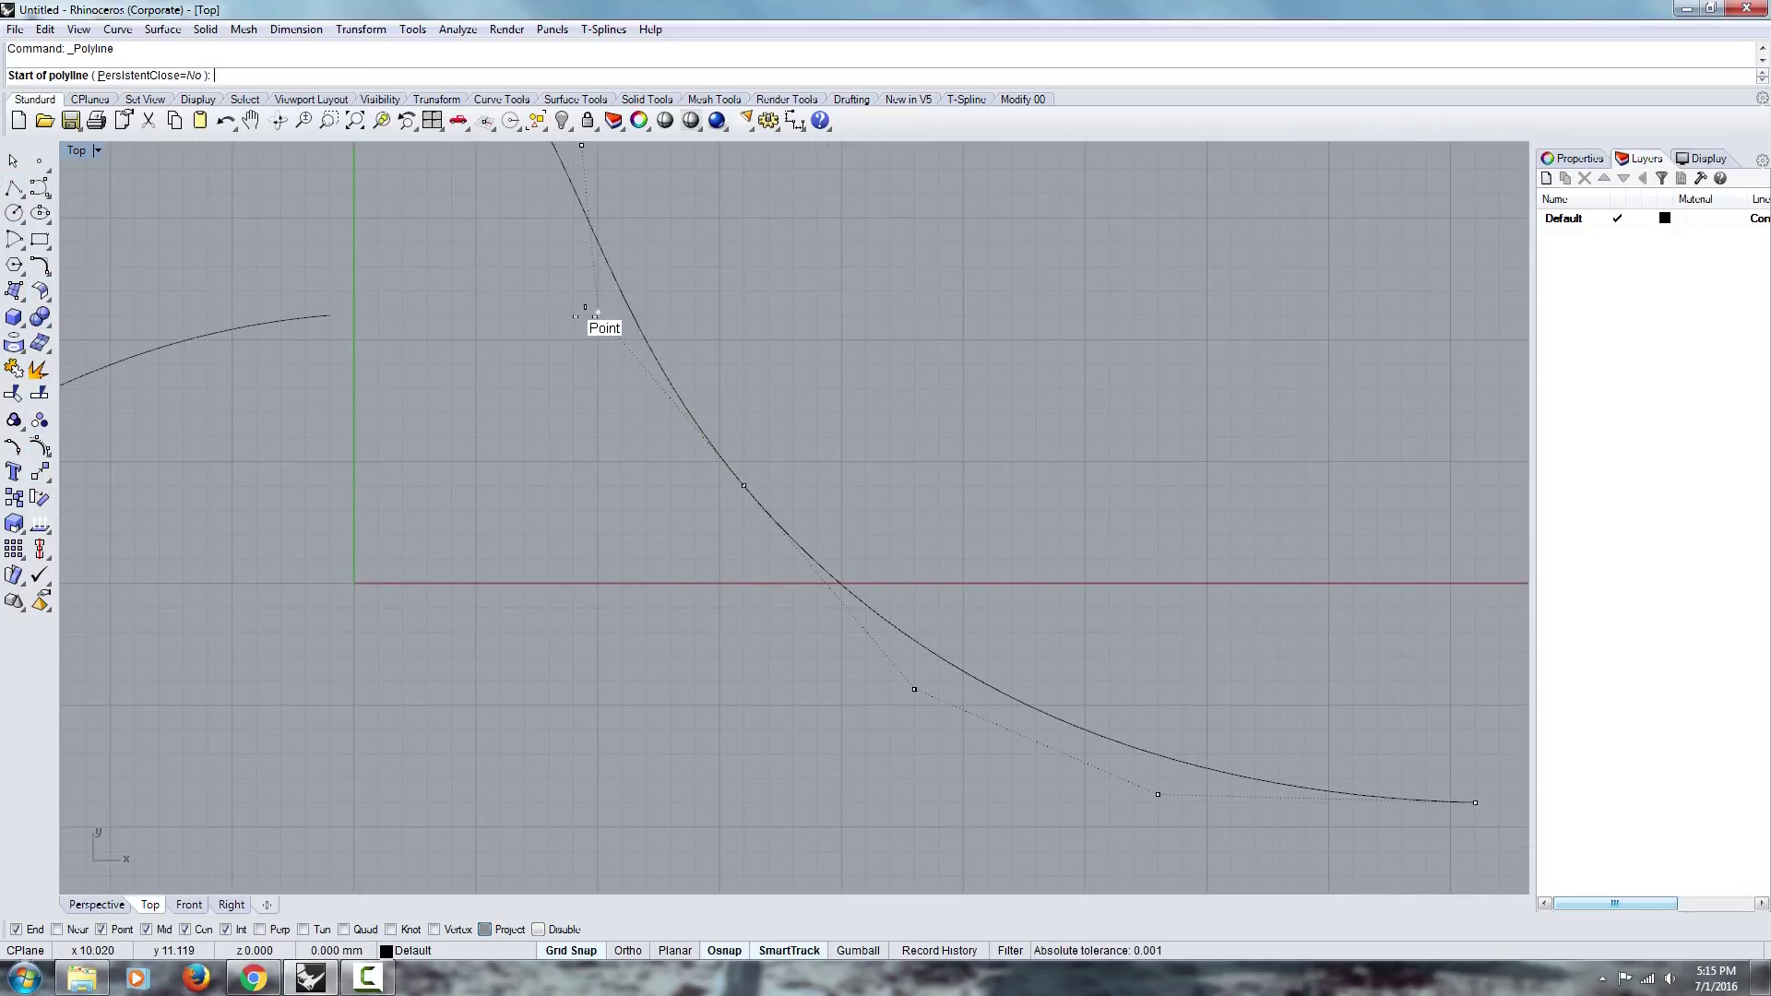
click(599, 314)
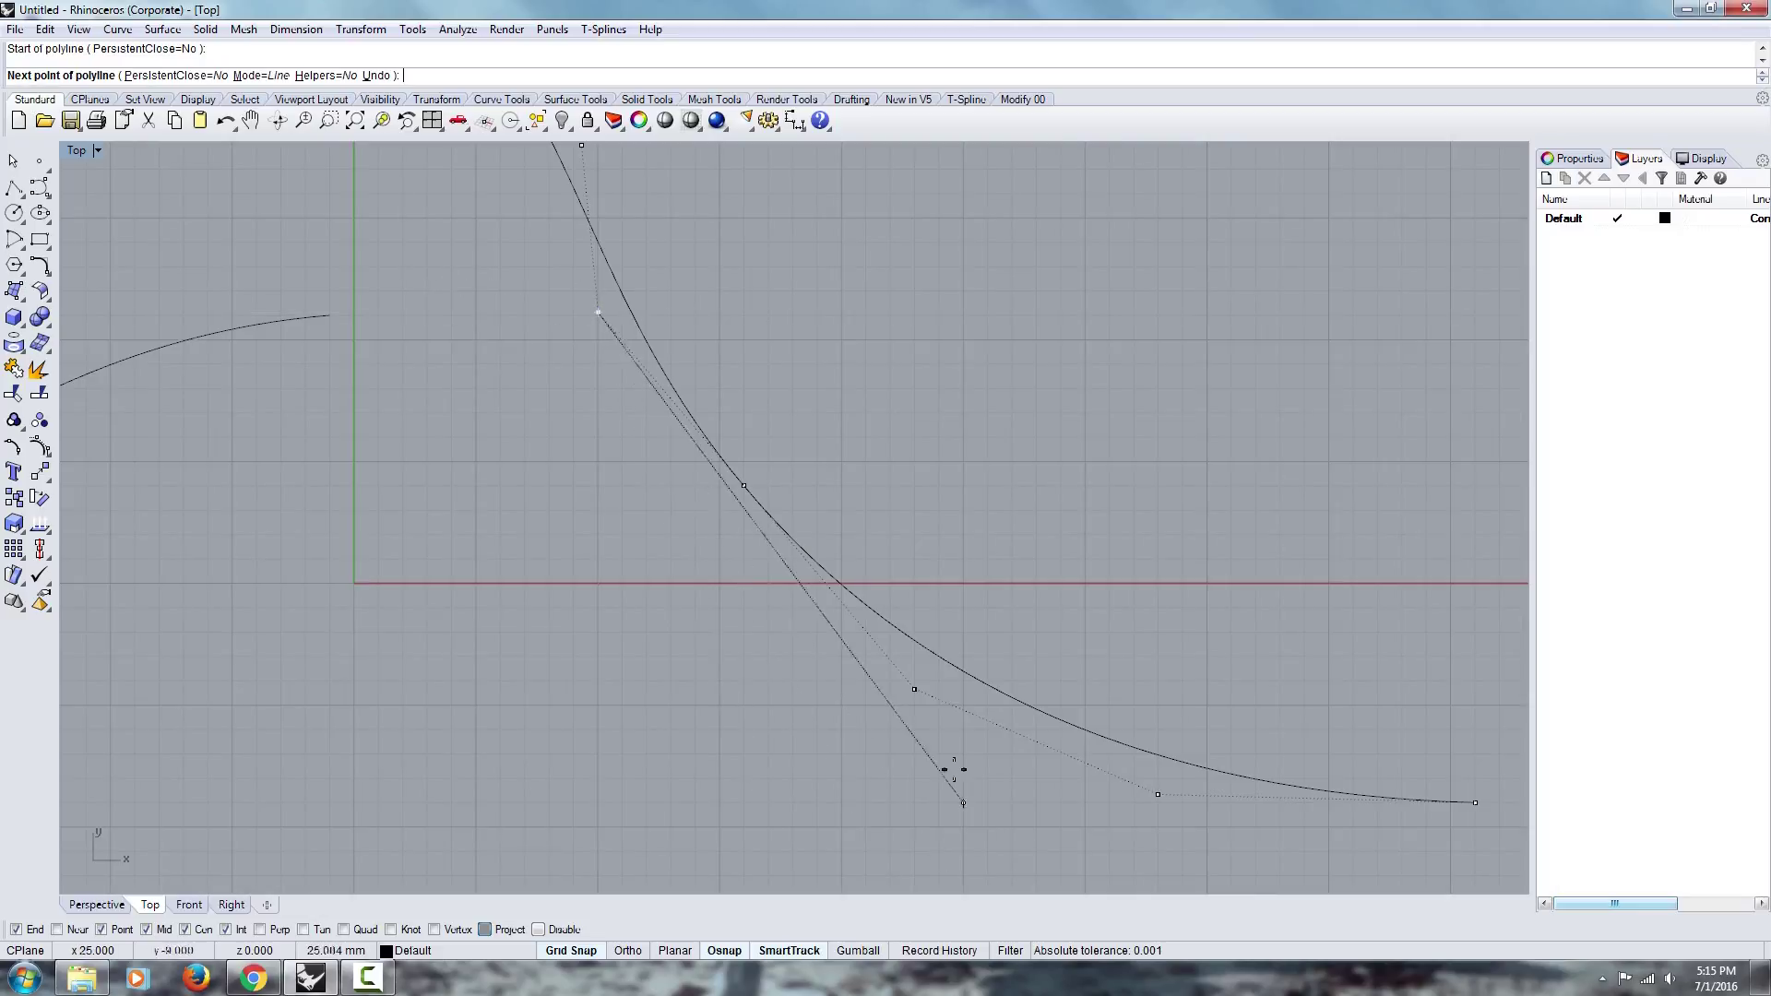
click(914, 689)
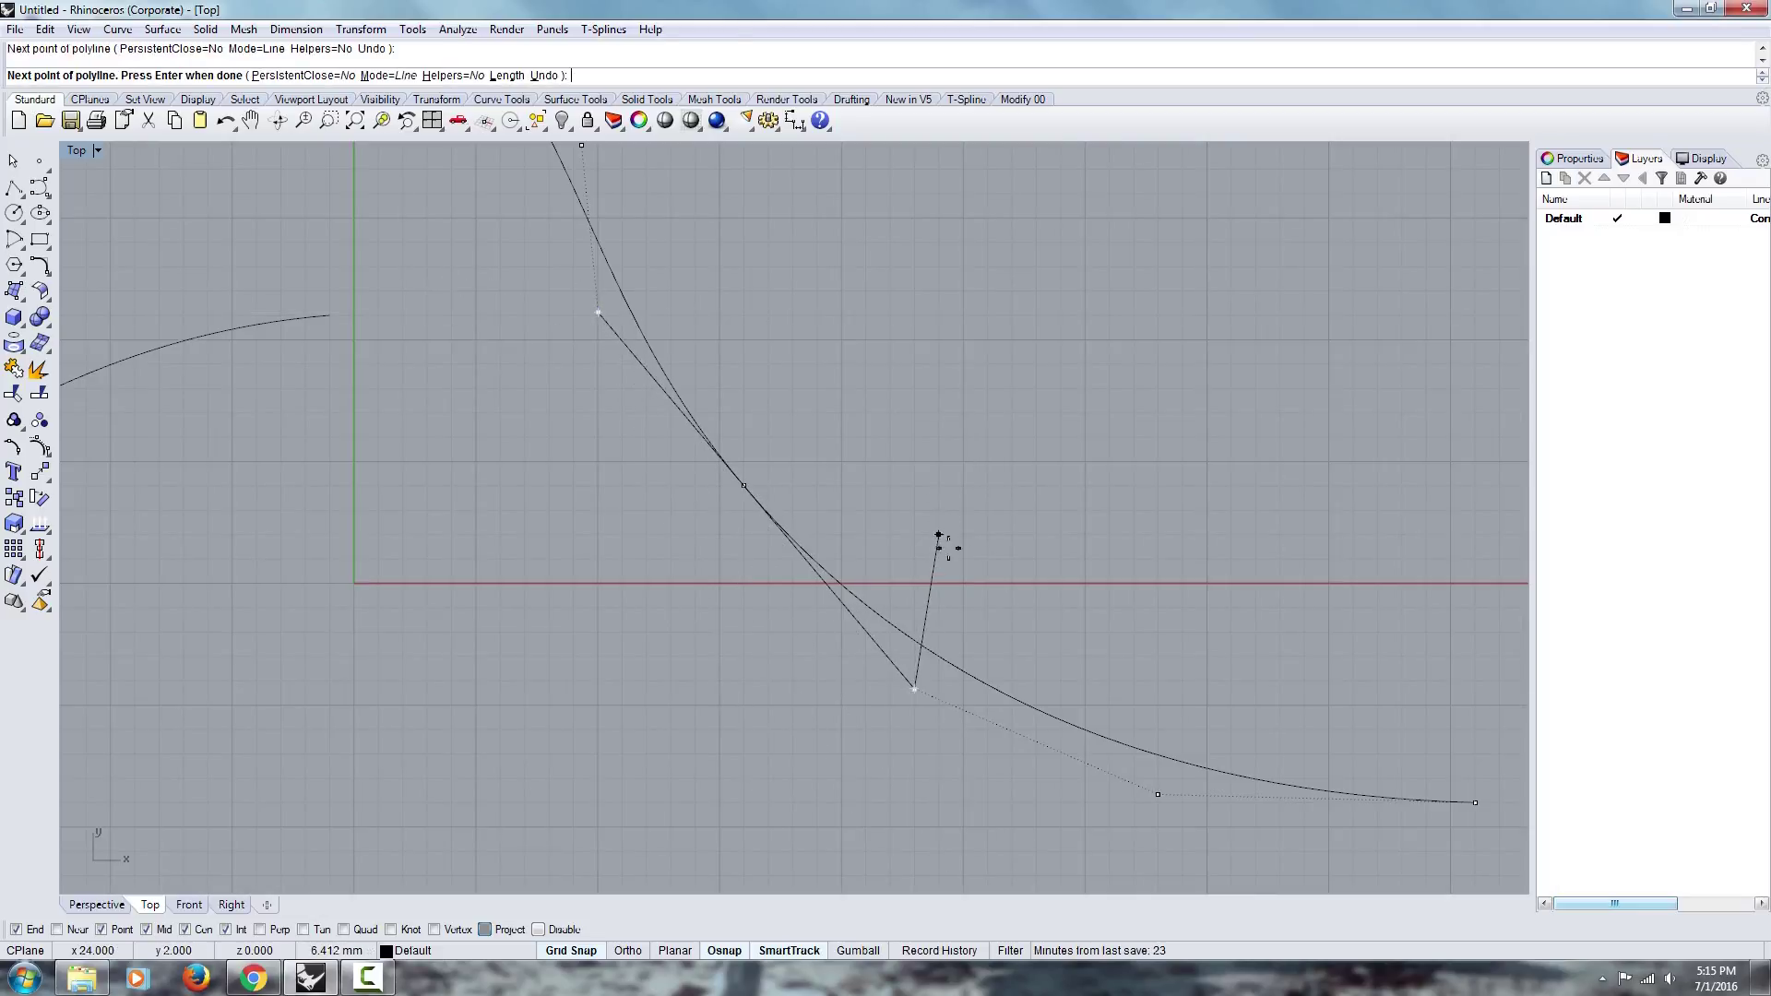
key(Return)
click(852, 624)
right_drag(852, 623, 718, 616)
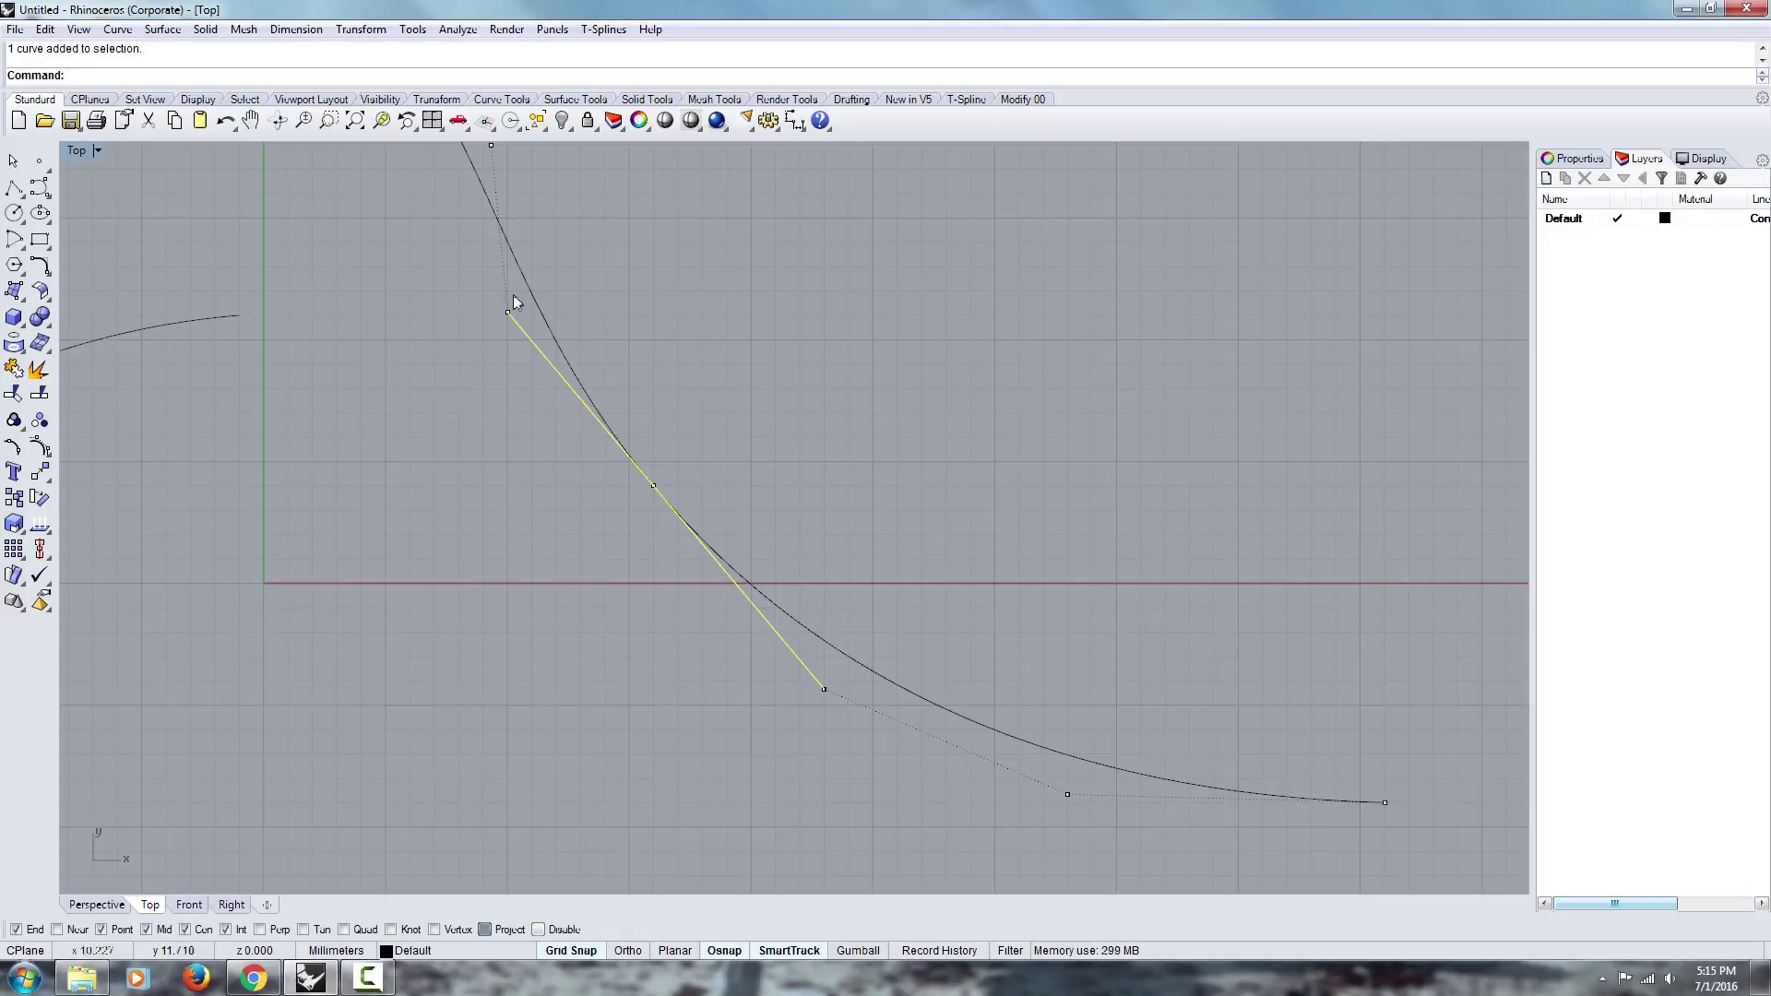
Compare the check line with the control points around the junction, and delete the line.
drag(602, 467, 880, 790)
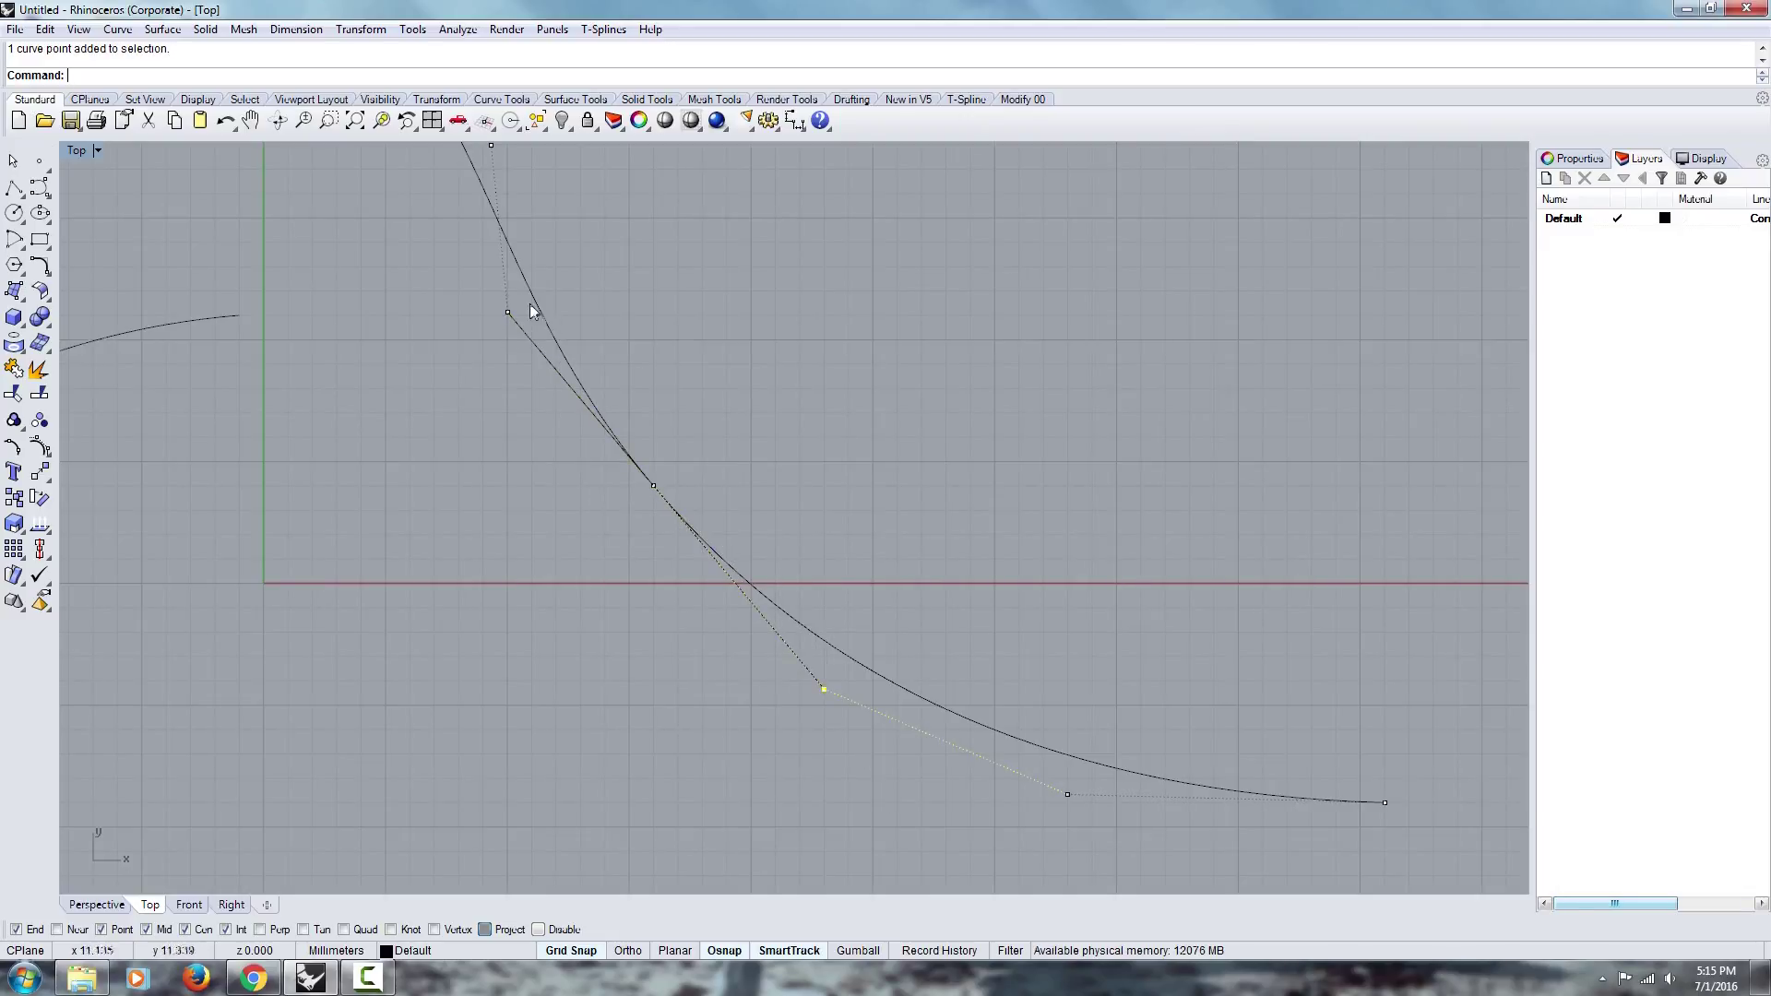
click(528, 339)
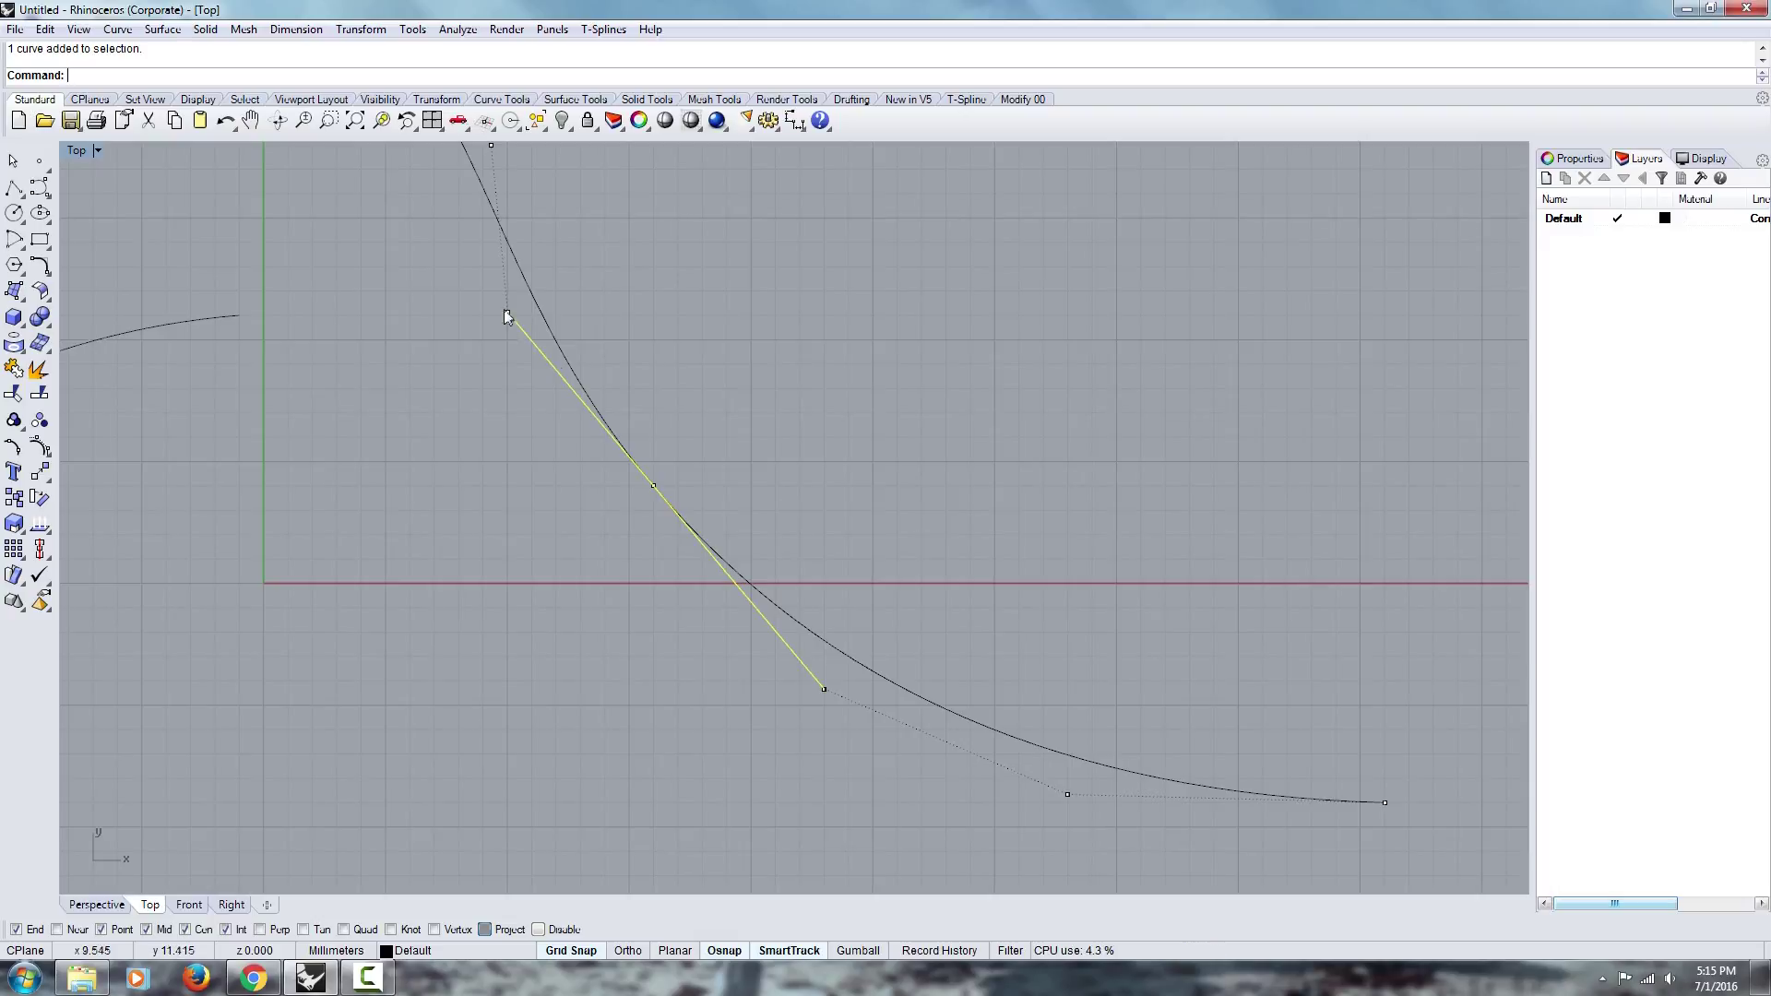
click(653, 485)
right_drag(804, 598, 826, 613)
click(778, 512)
click(796, 640)
key(Delete)
right_drag(1039, 590, 952, 571)
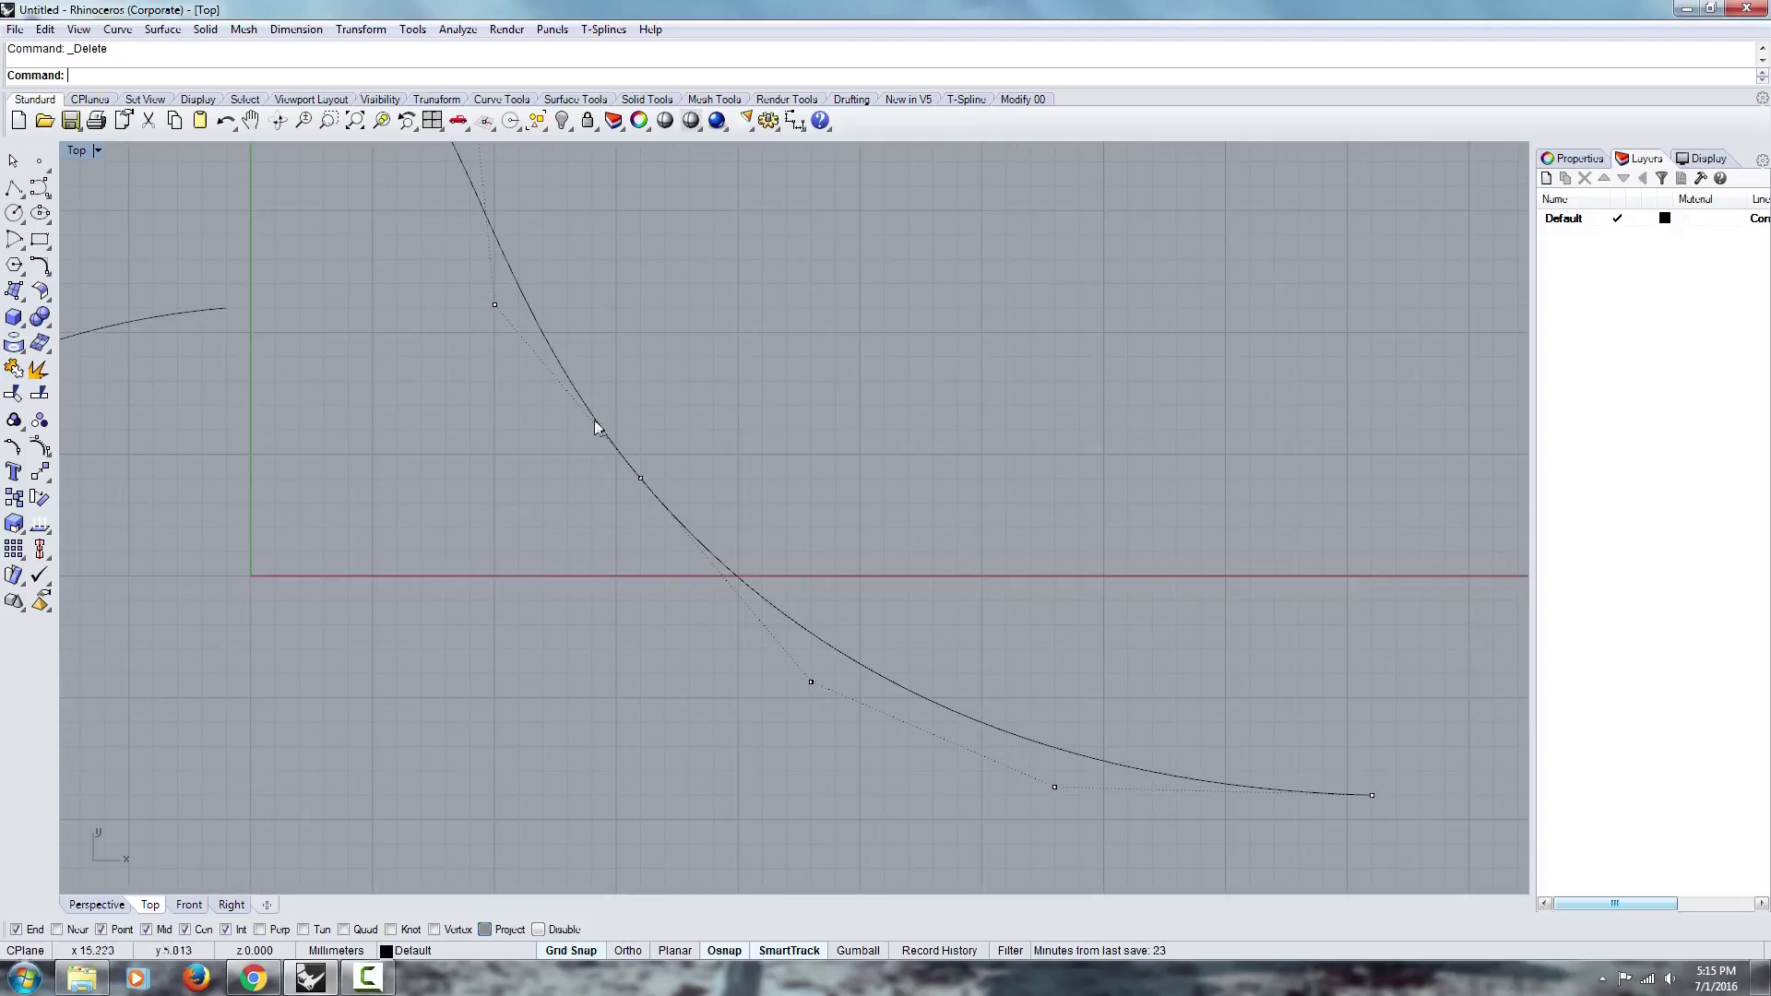
right_drag(659, 486, 740, 572)
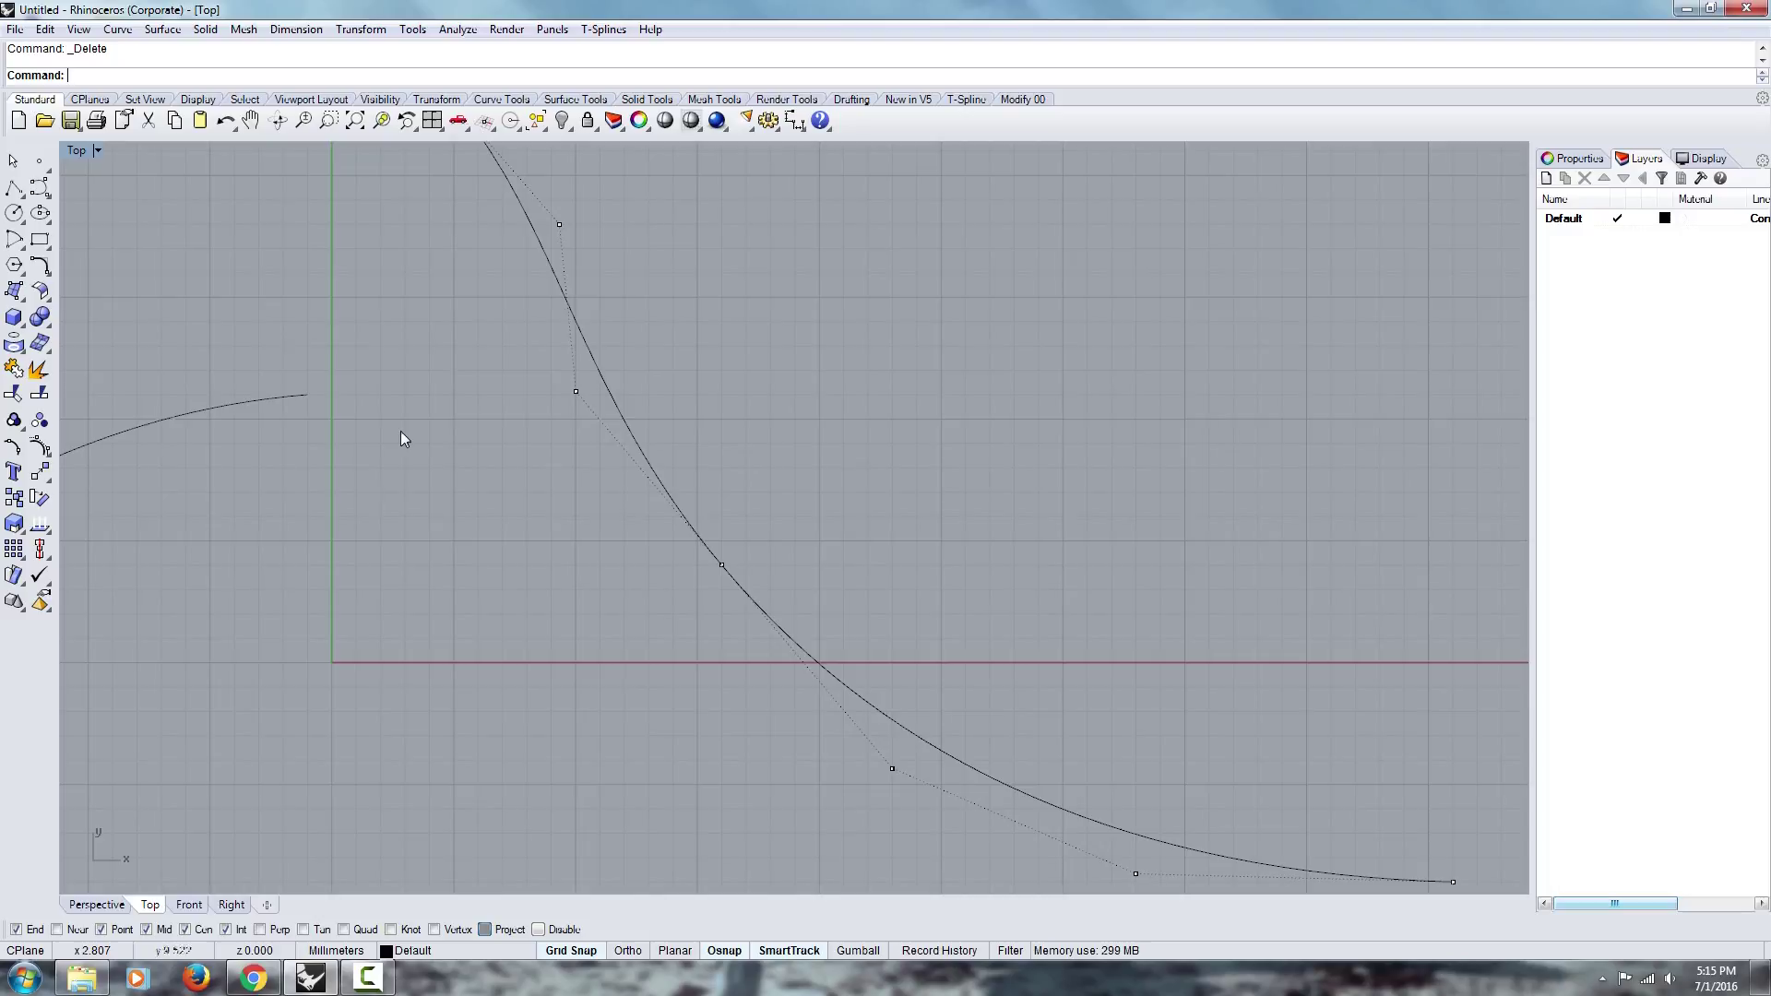
Match the upper curve's lower end to the lower curve with Curvature continuity, preserving Position at the other end.
text(Match)
key(Return)
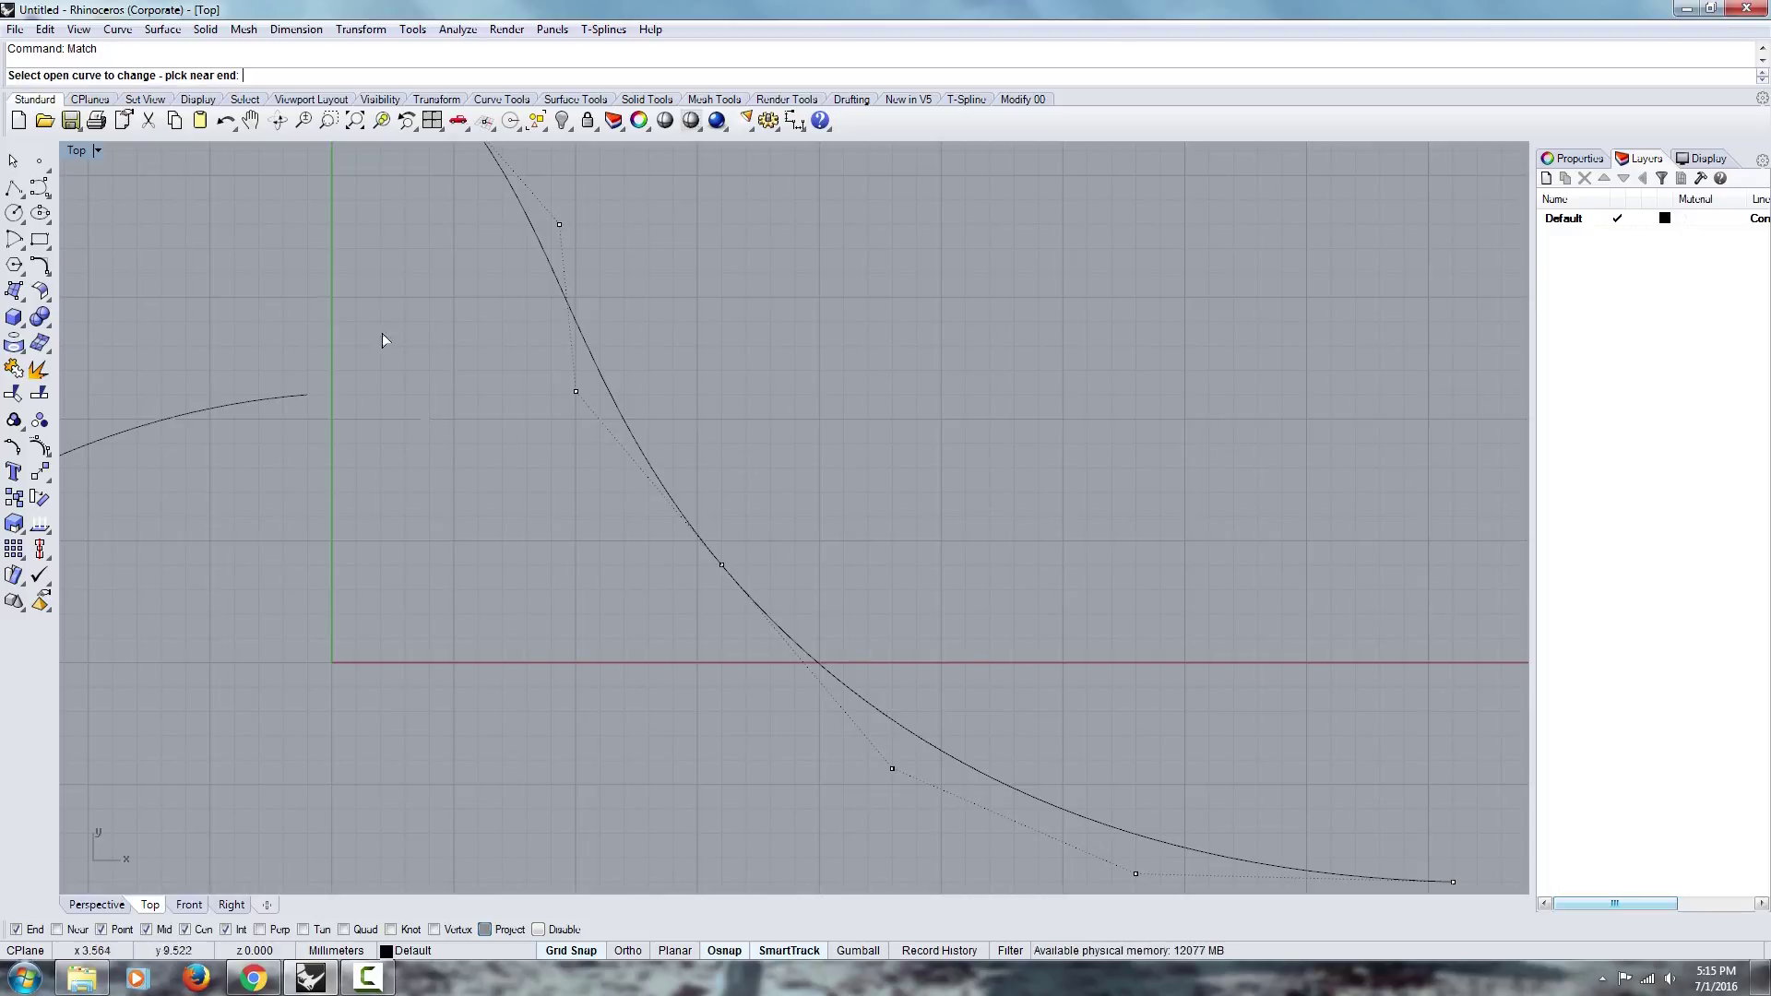
click(590, 364)
click(773, 616)
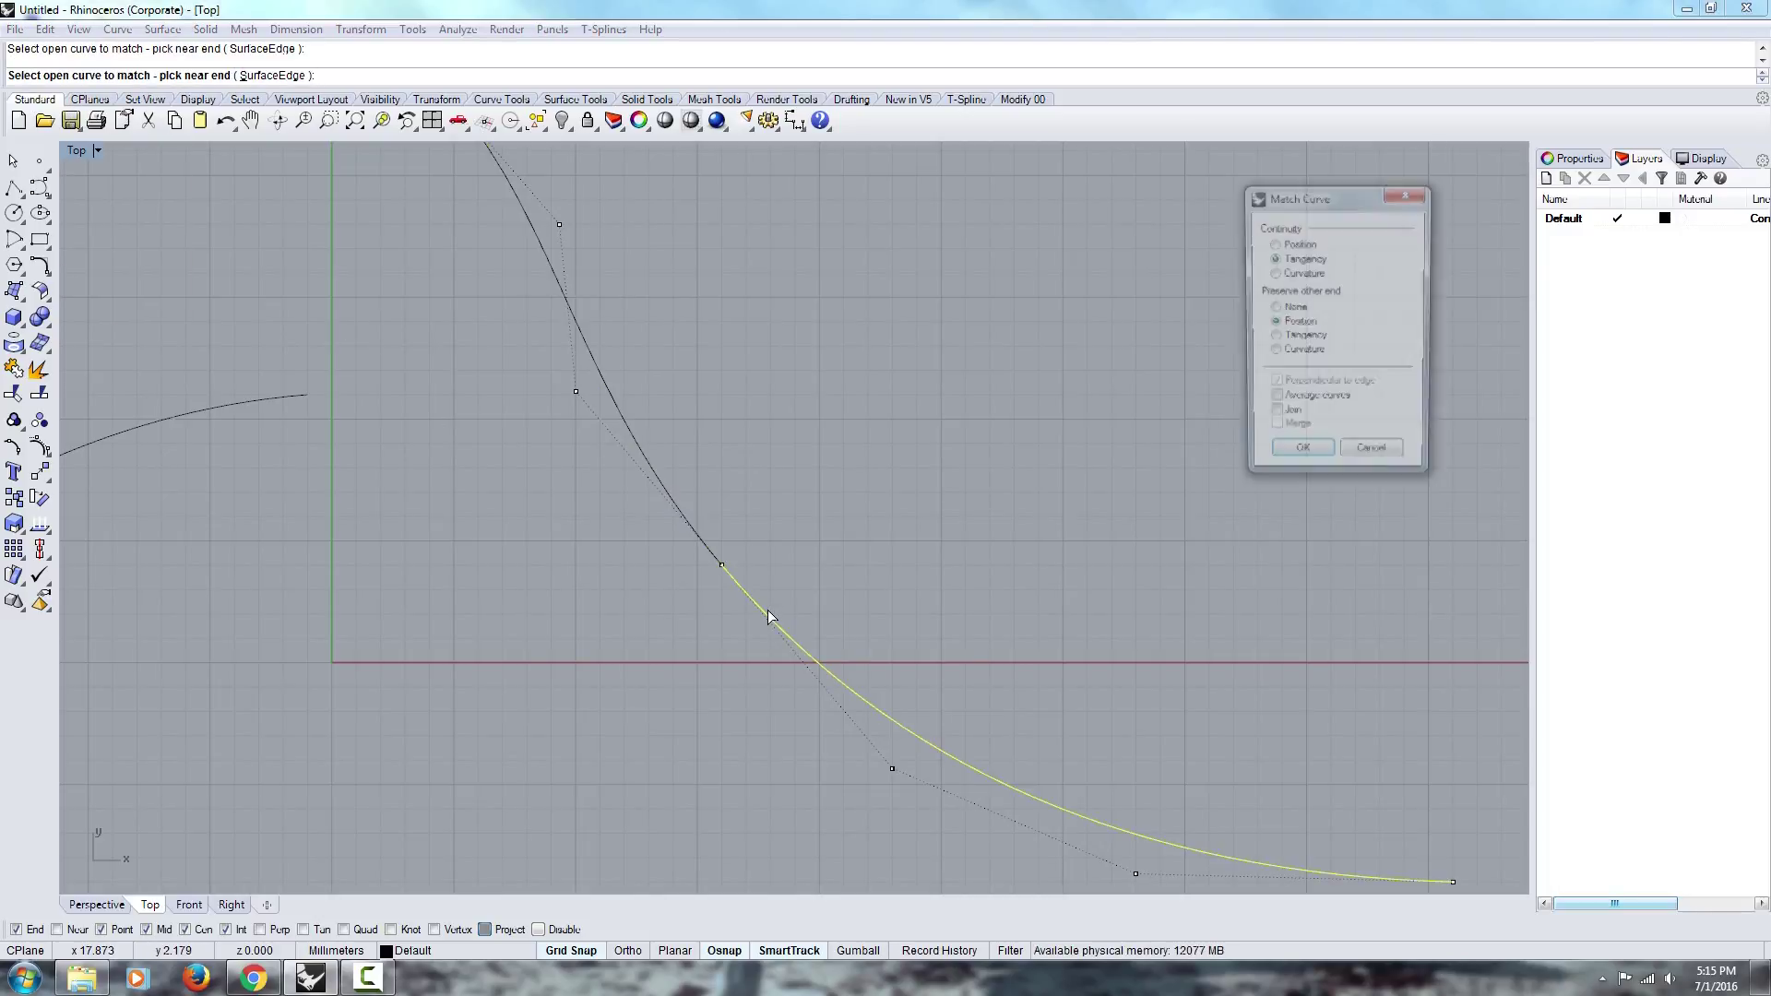
click(1273, 417)
click(1300, 458)
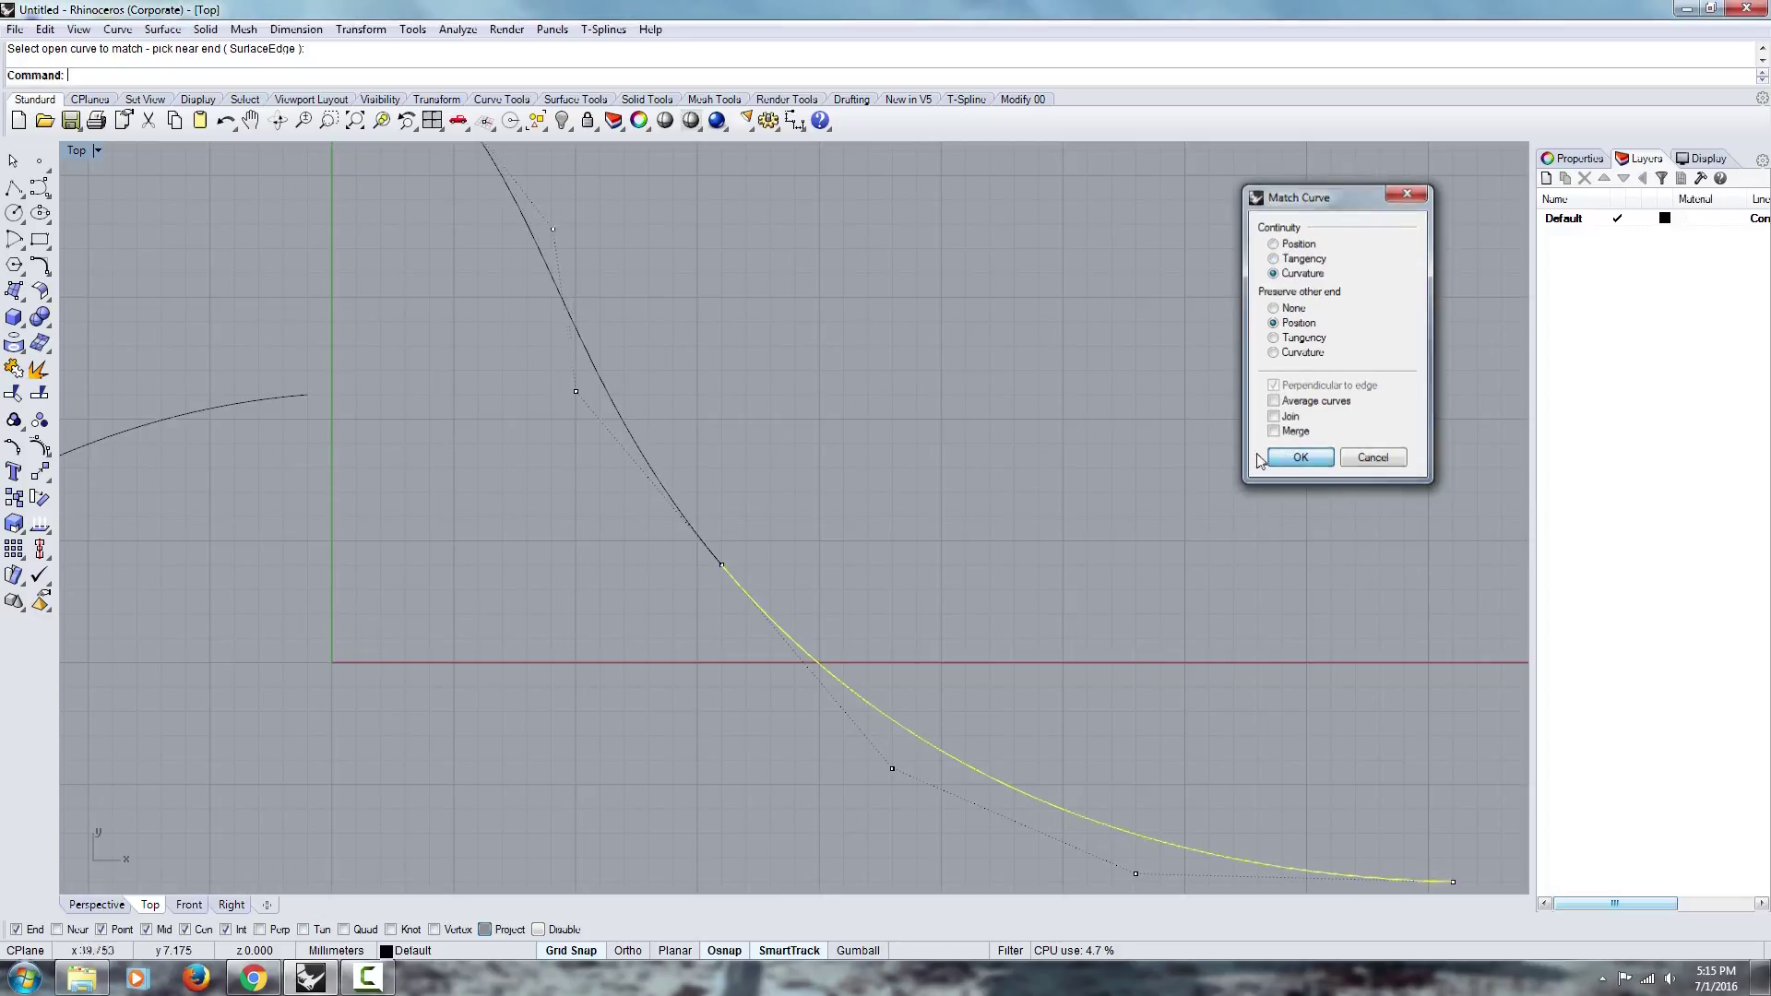
Draw a straight check line between the control points on either side of the junction of the two matched curves.
right_drag(824, 373, 827, 424)
click(14, 187)
click(578, 443)
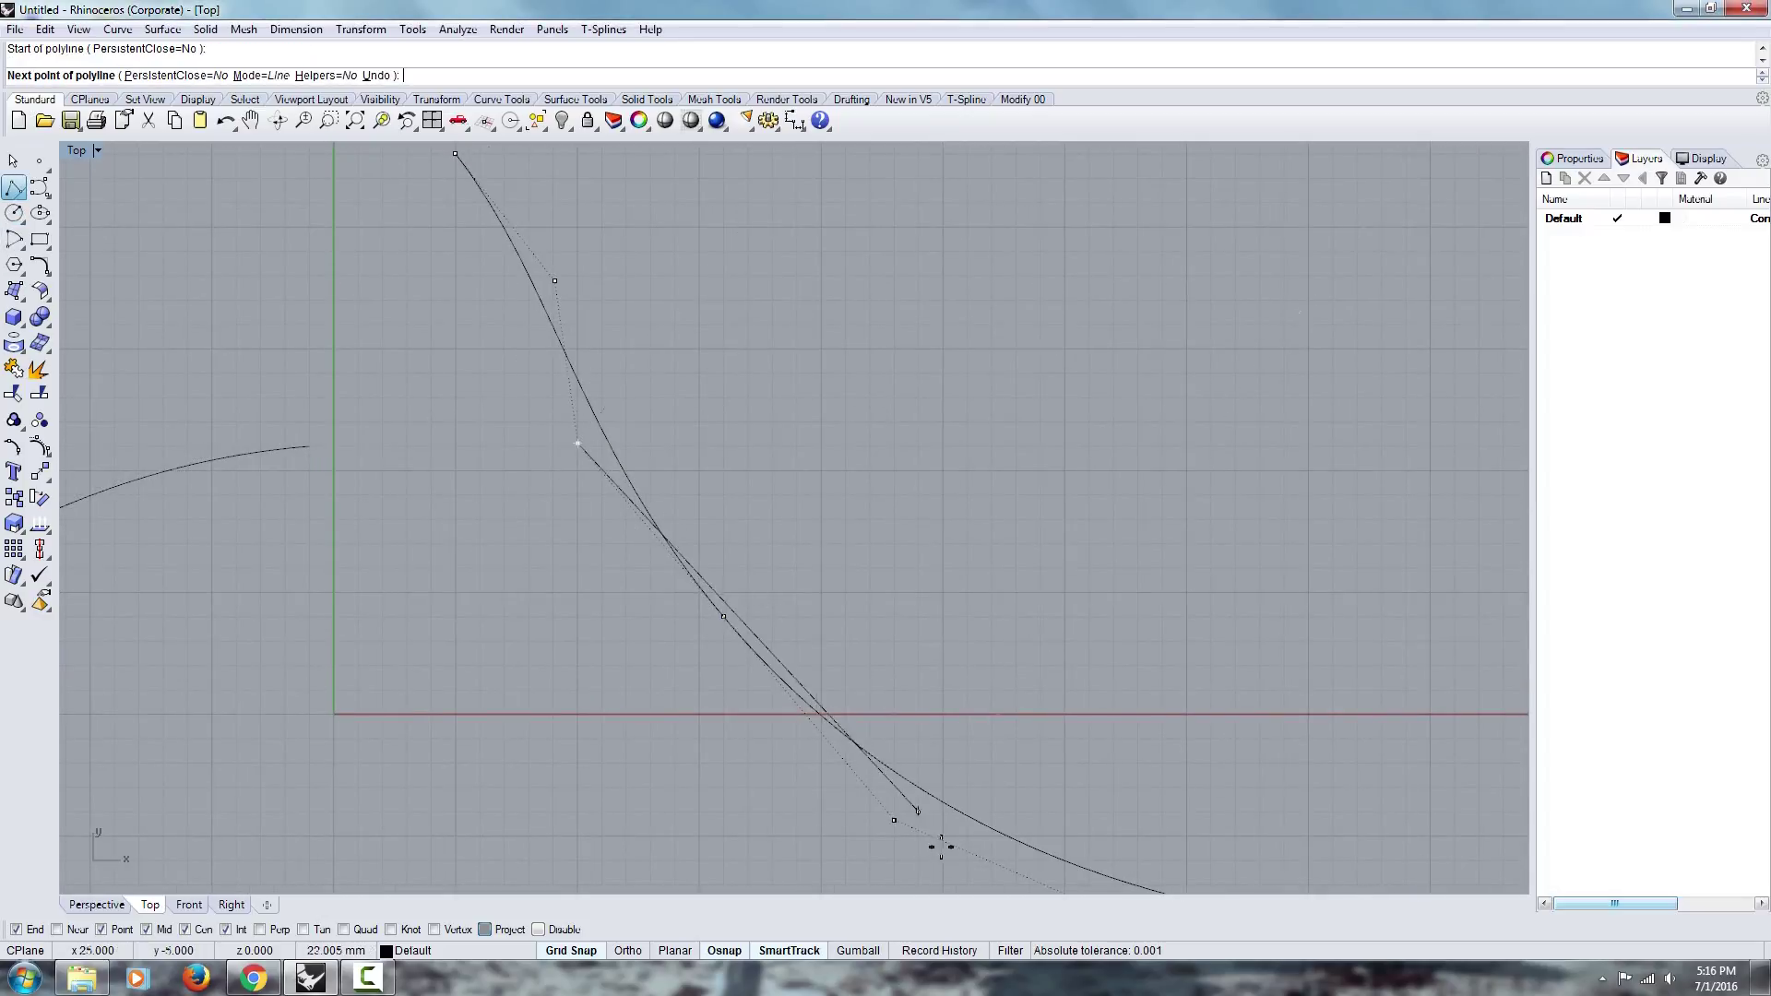
click(896, 822)
key(Return)
Draw a second straight check line joining the second control points away from the junction on each curve.
right_drag(994, 767, 802, 577)
key(Return)
click(934, 752)
scroll(932, 738, down, 1)
right_drag(806, 559, 808, 666)
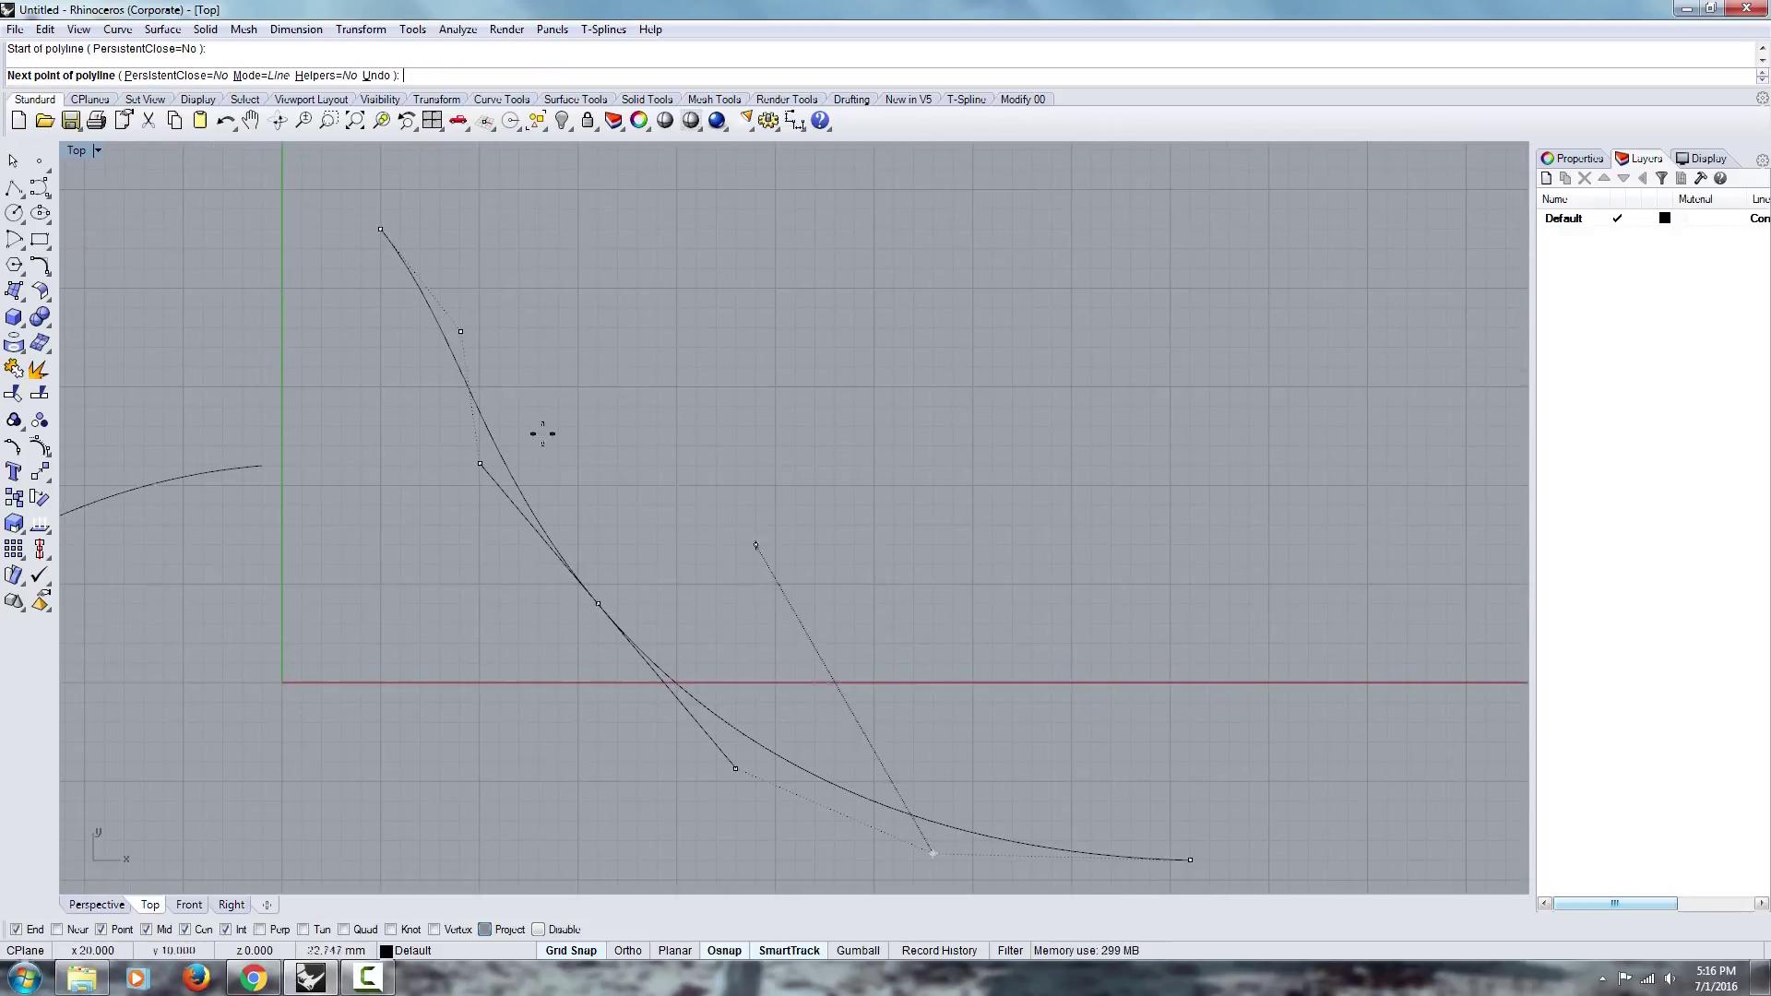
click(460, 331)
right_click(864, 526)
right_drag(864, 526, 822, 348)
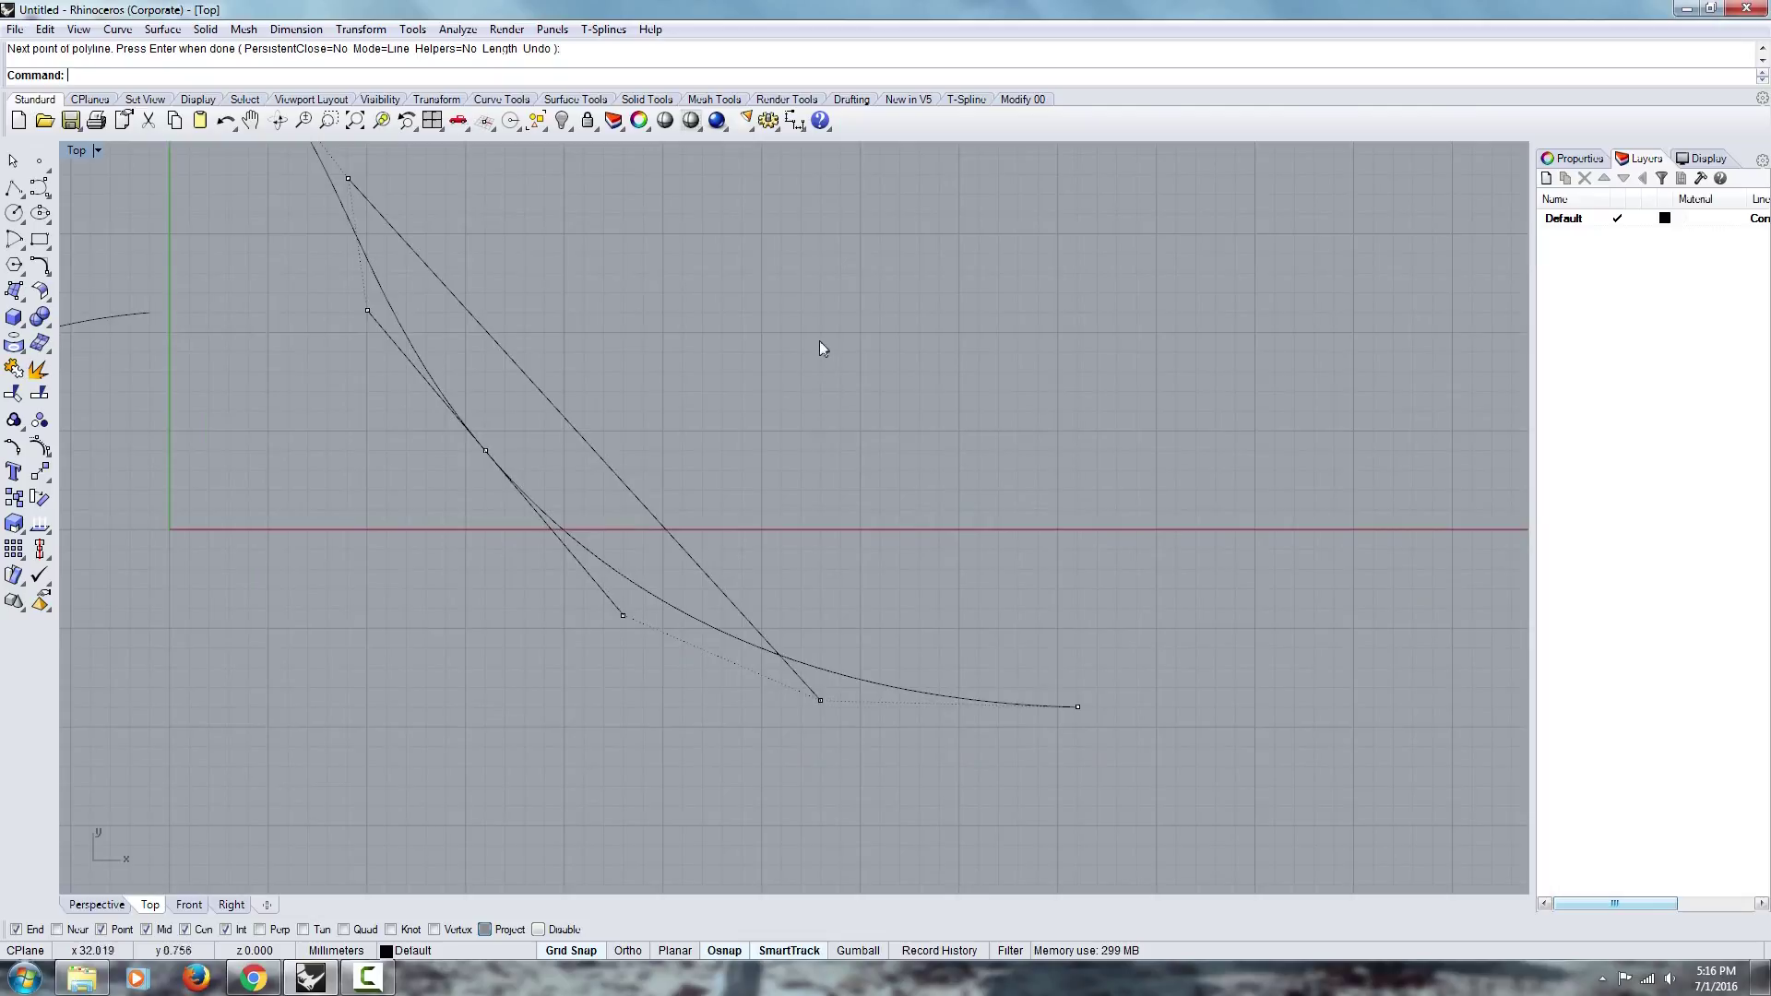
Delete the longer check line that joins the outer pair of control points.
right_drag(763, 482, 760, 394)
click(708, 537)
key(Delete)
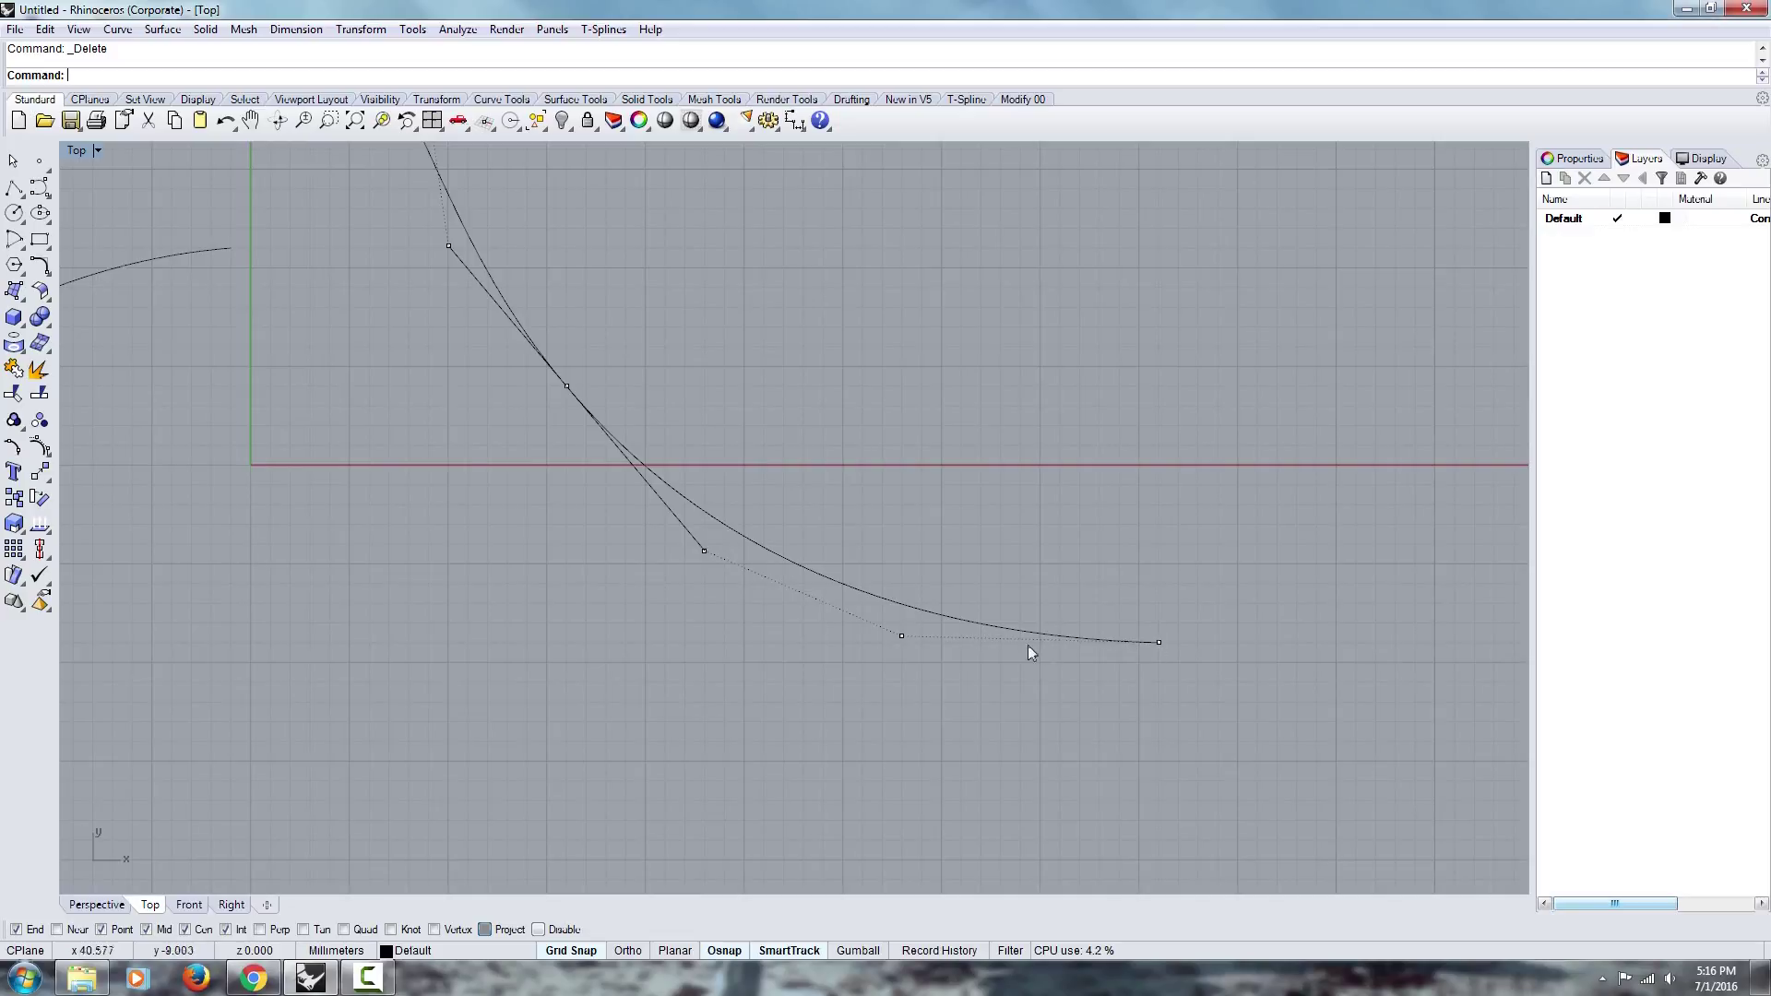
Delete the remaining check line at the junction and inspect the upper curve's inner control points.
right_drag(565, 391, 852, 659)
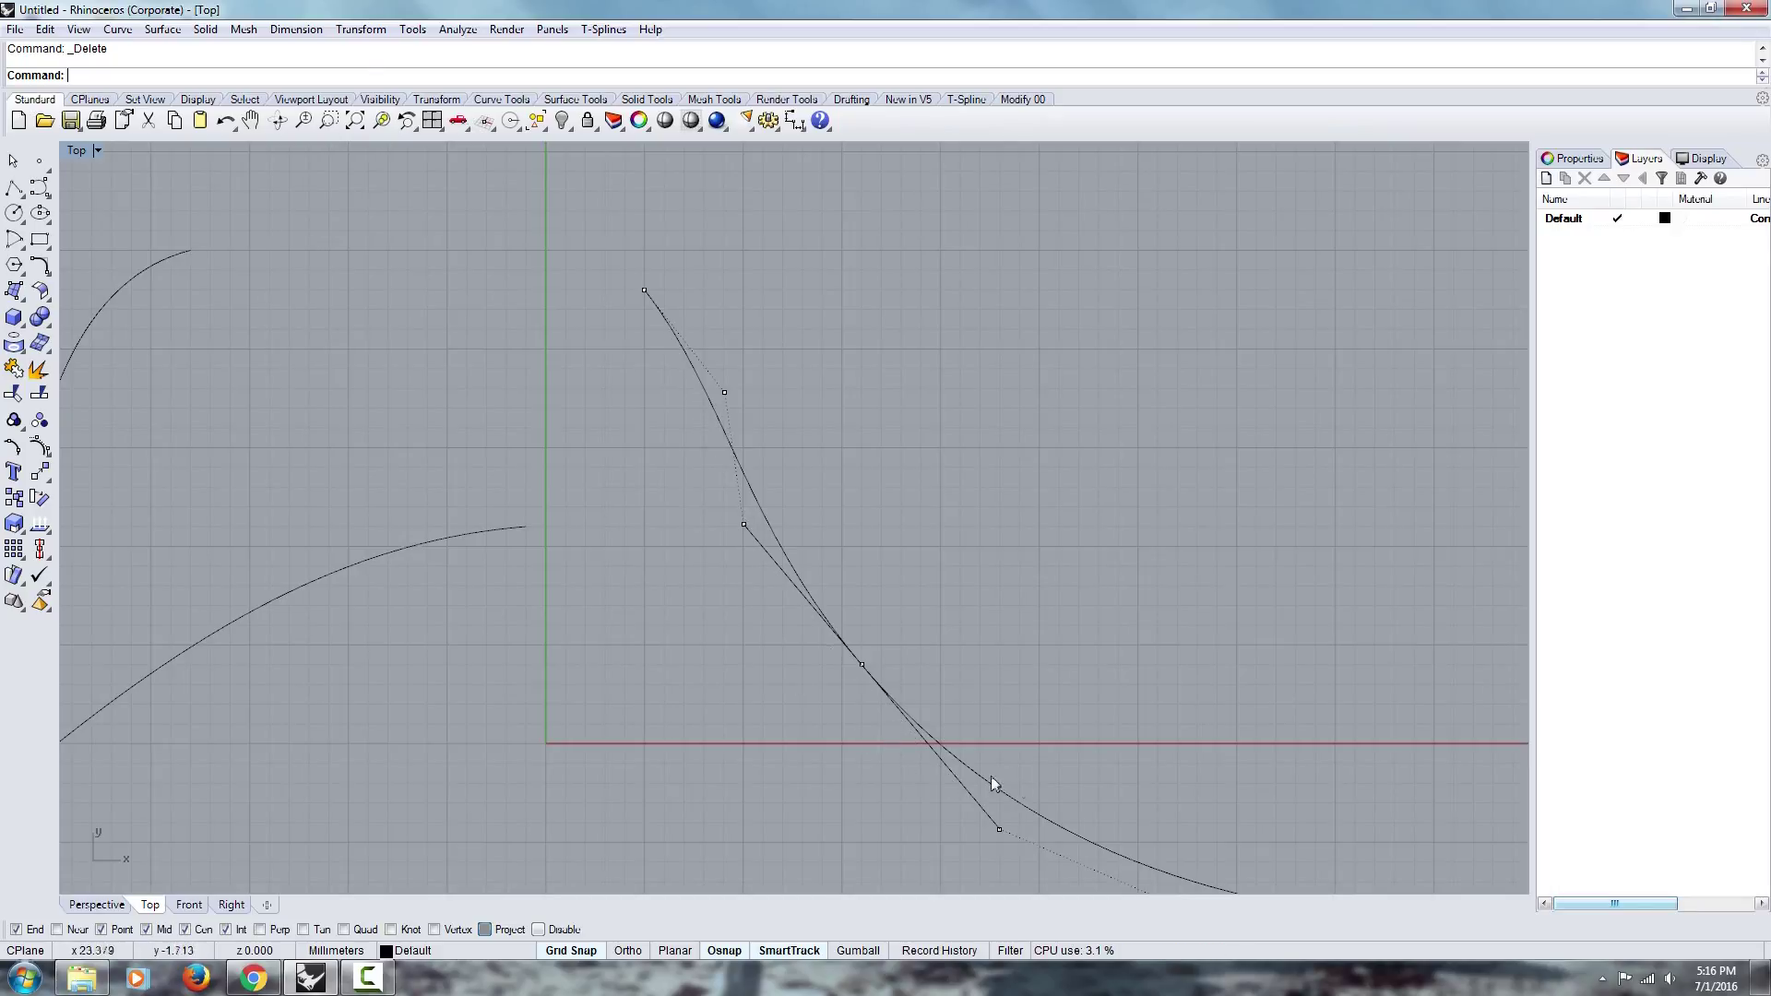
right_drag(799, 627, 1060, 581)
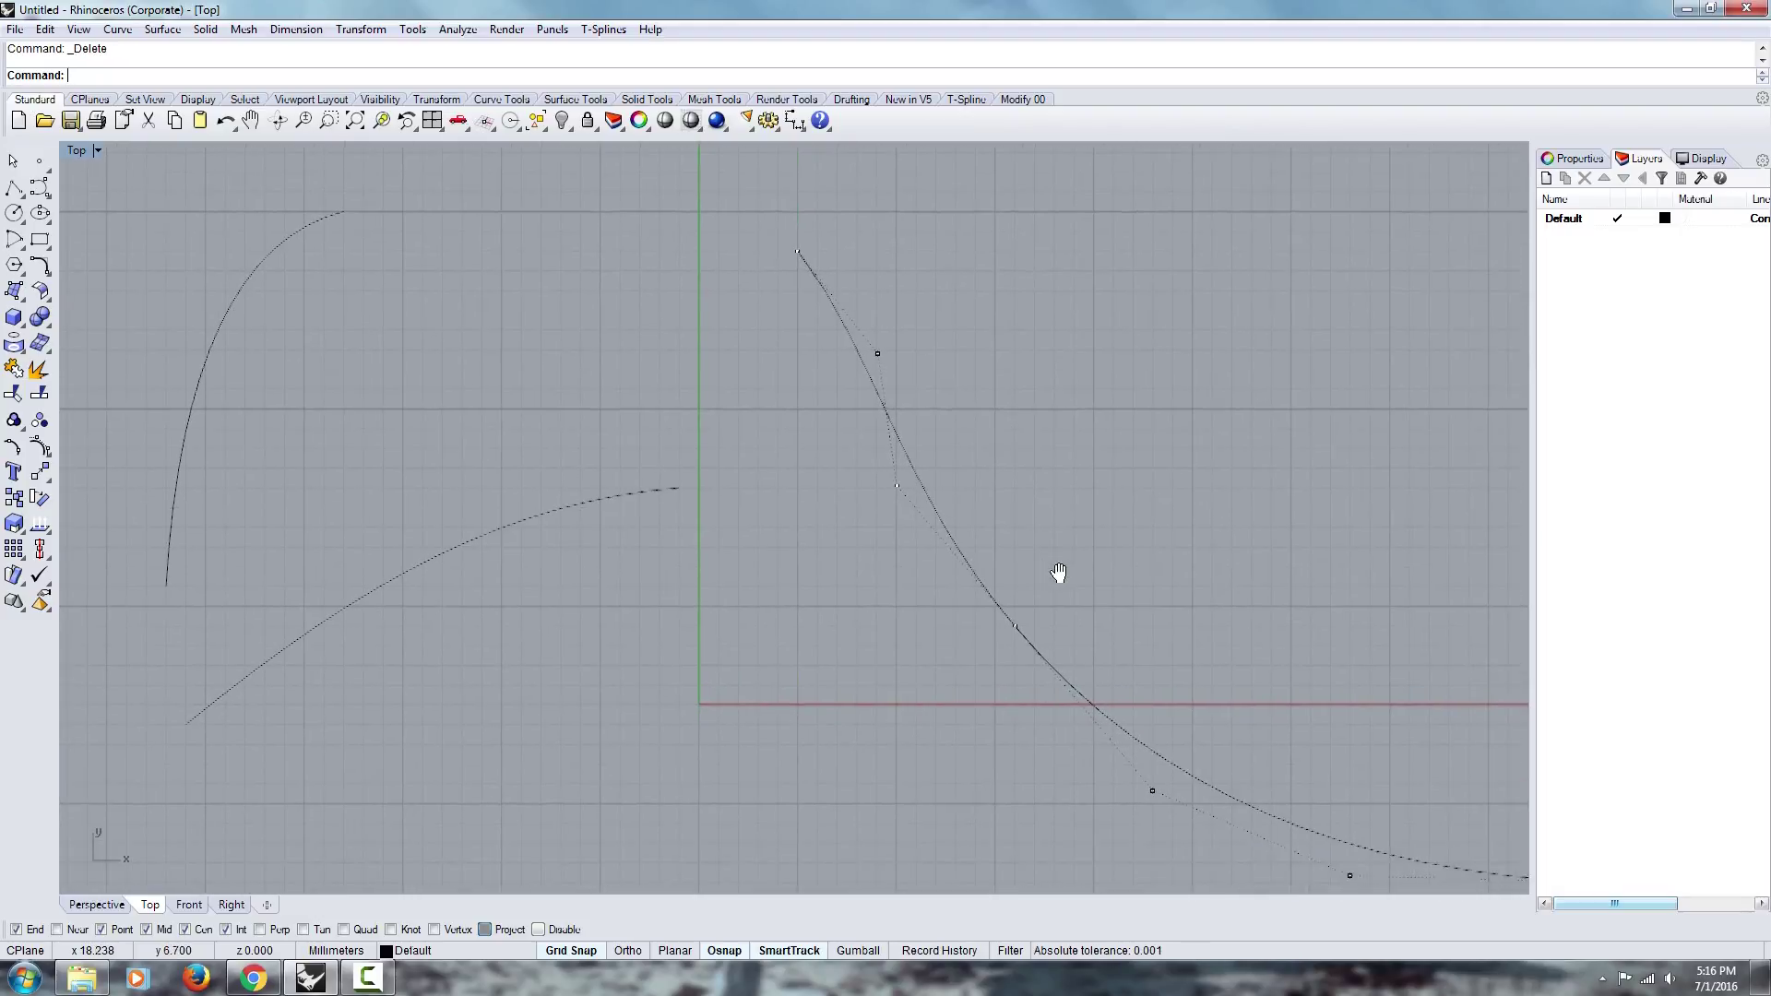
drag(934, 296, 802, 469)
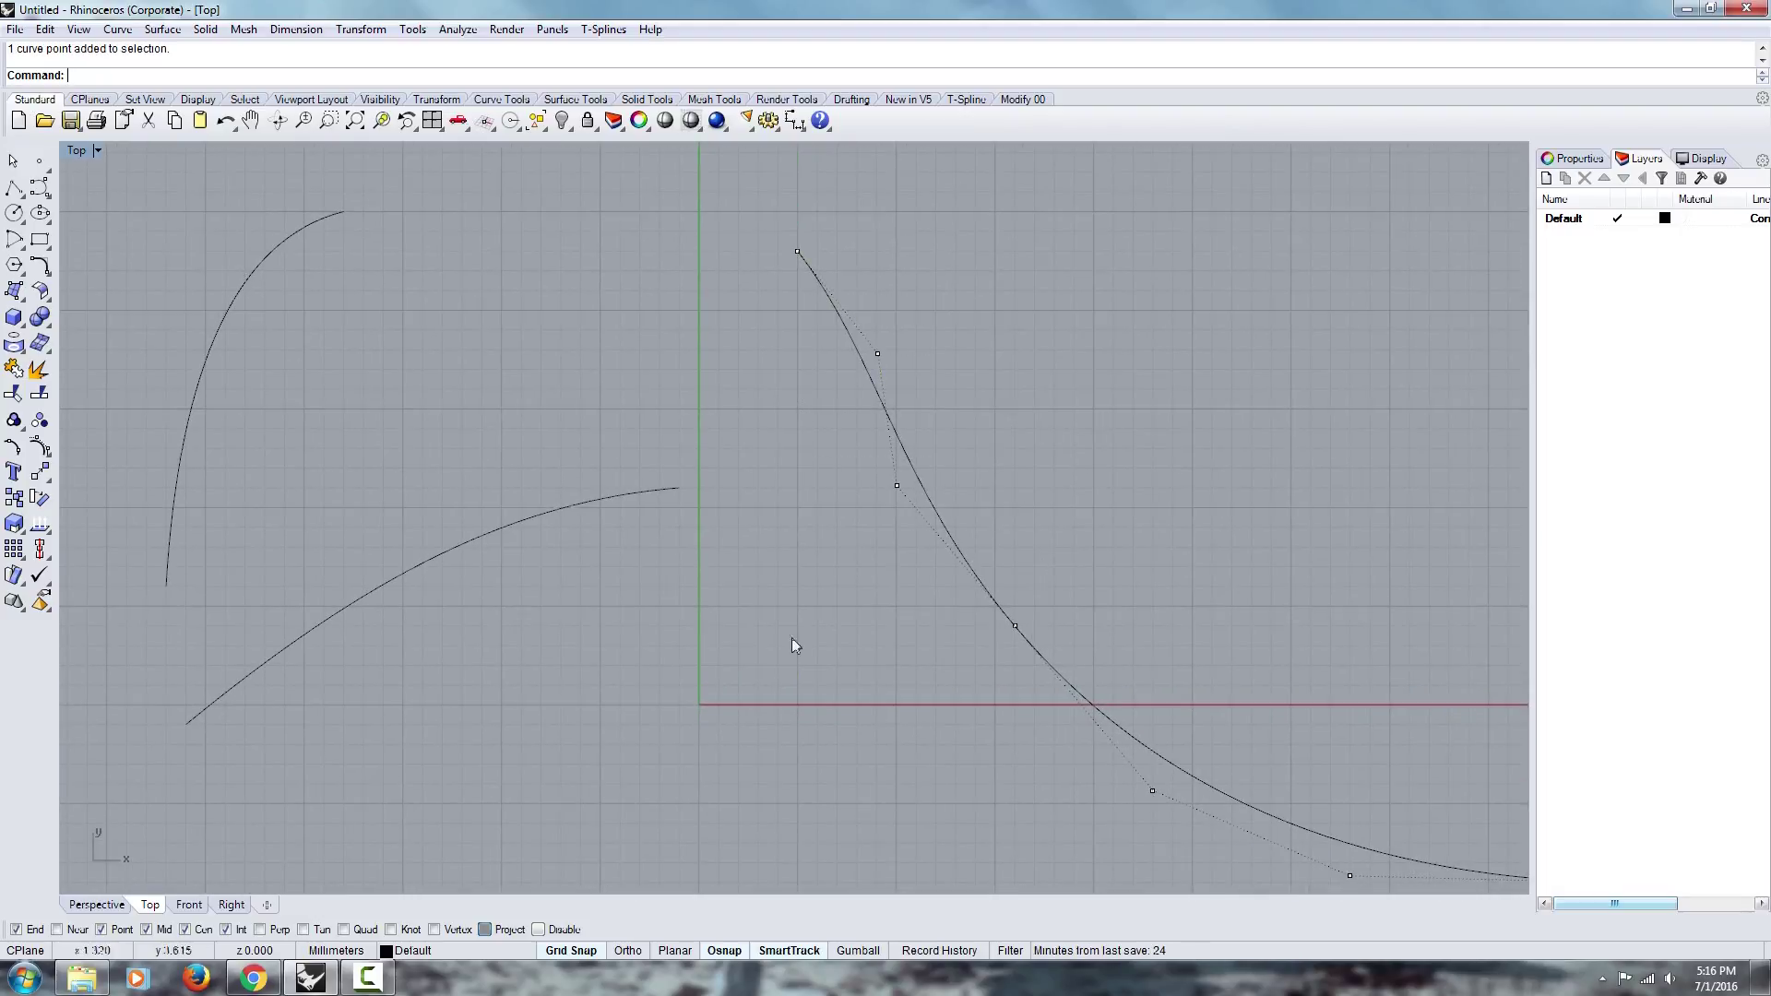
Match the upper curve's free end to the nearby end of the long arched curve with Curvature continuity, preserving Position at the other end.
text(Match)
key(Return)
click(807, 265)
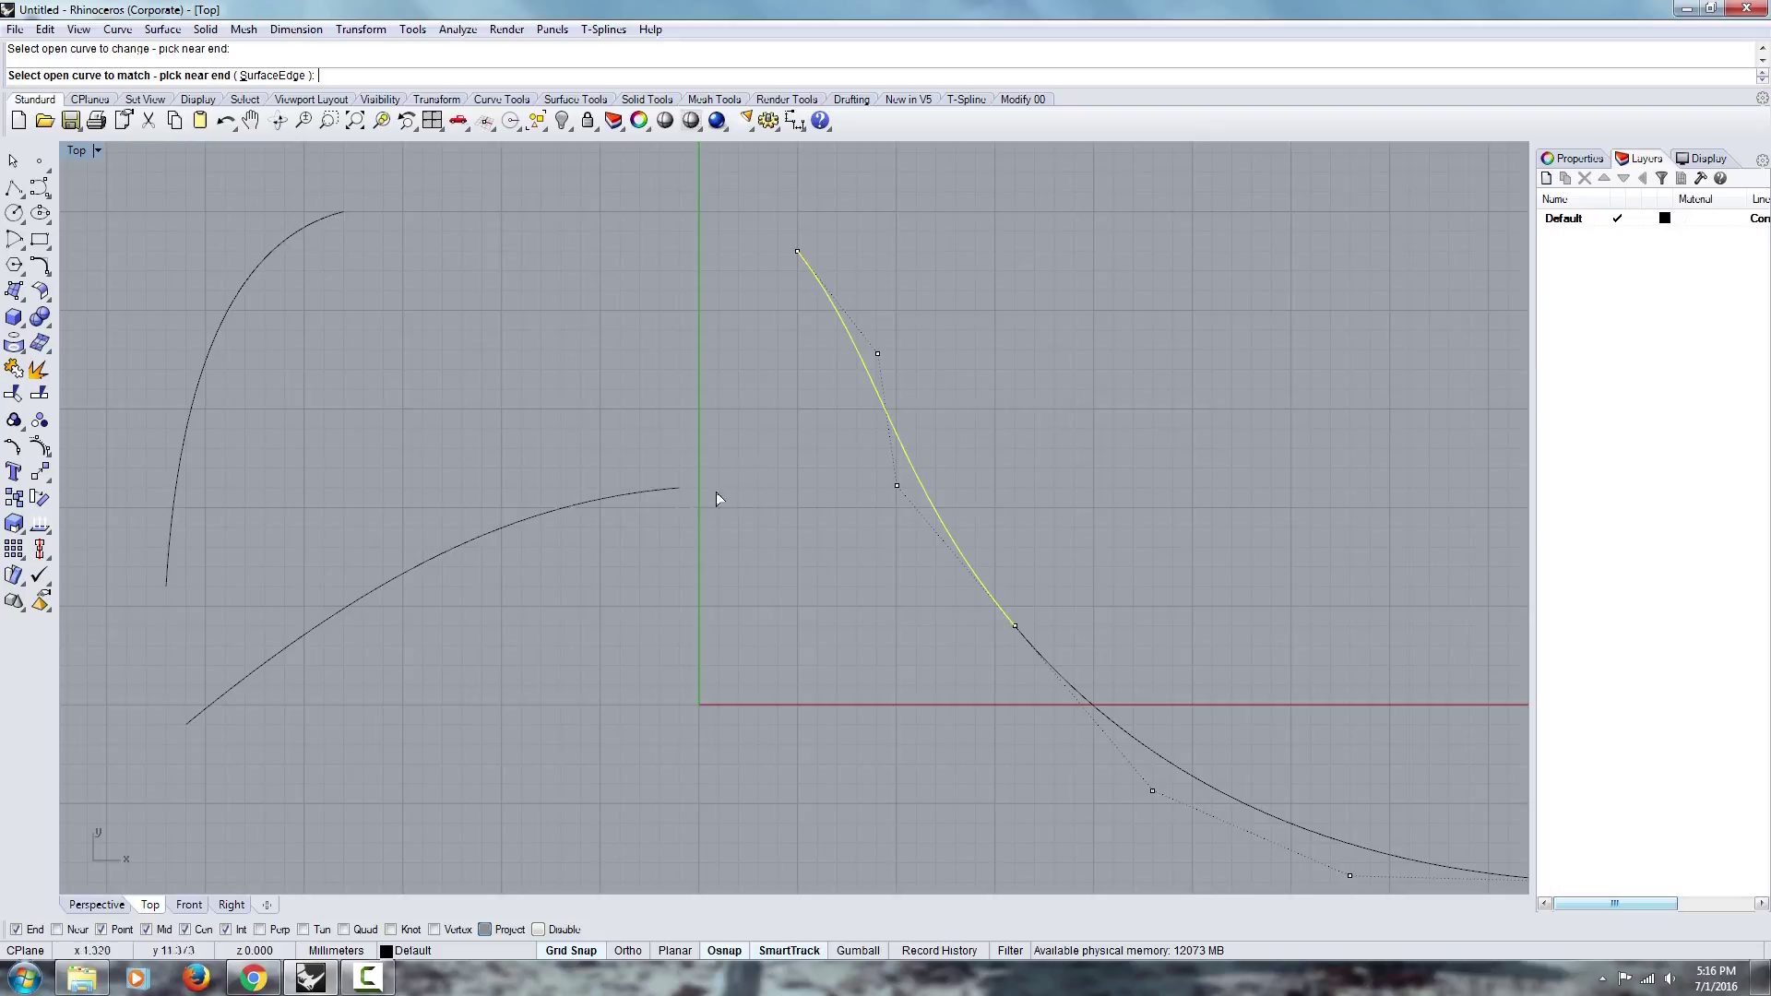
click(649, 489)
click(1275, 260)
click(1275, 274)
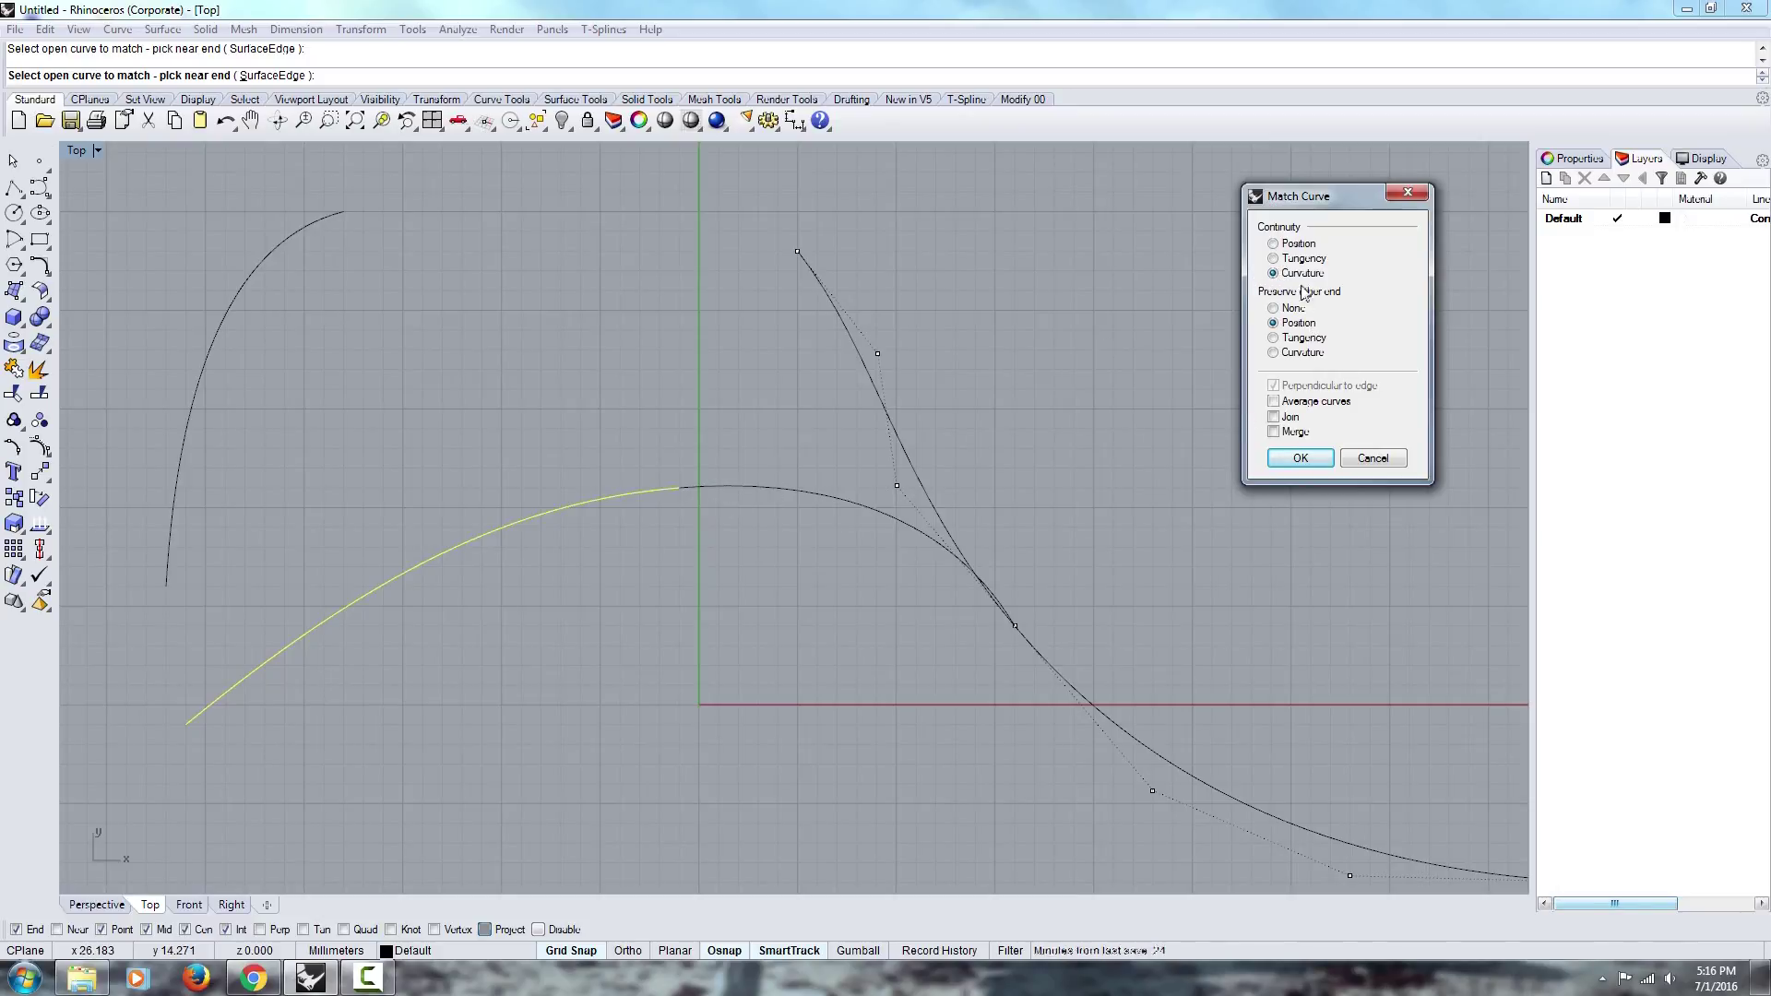
click(1287, 260)
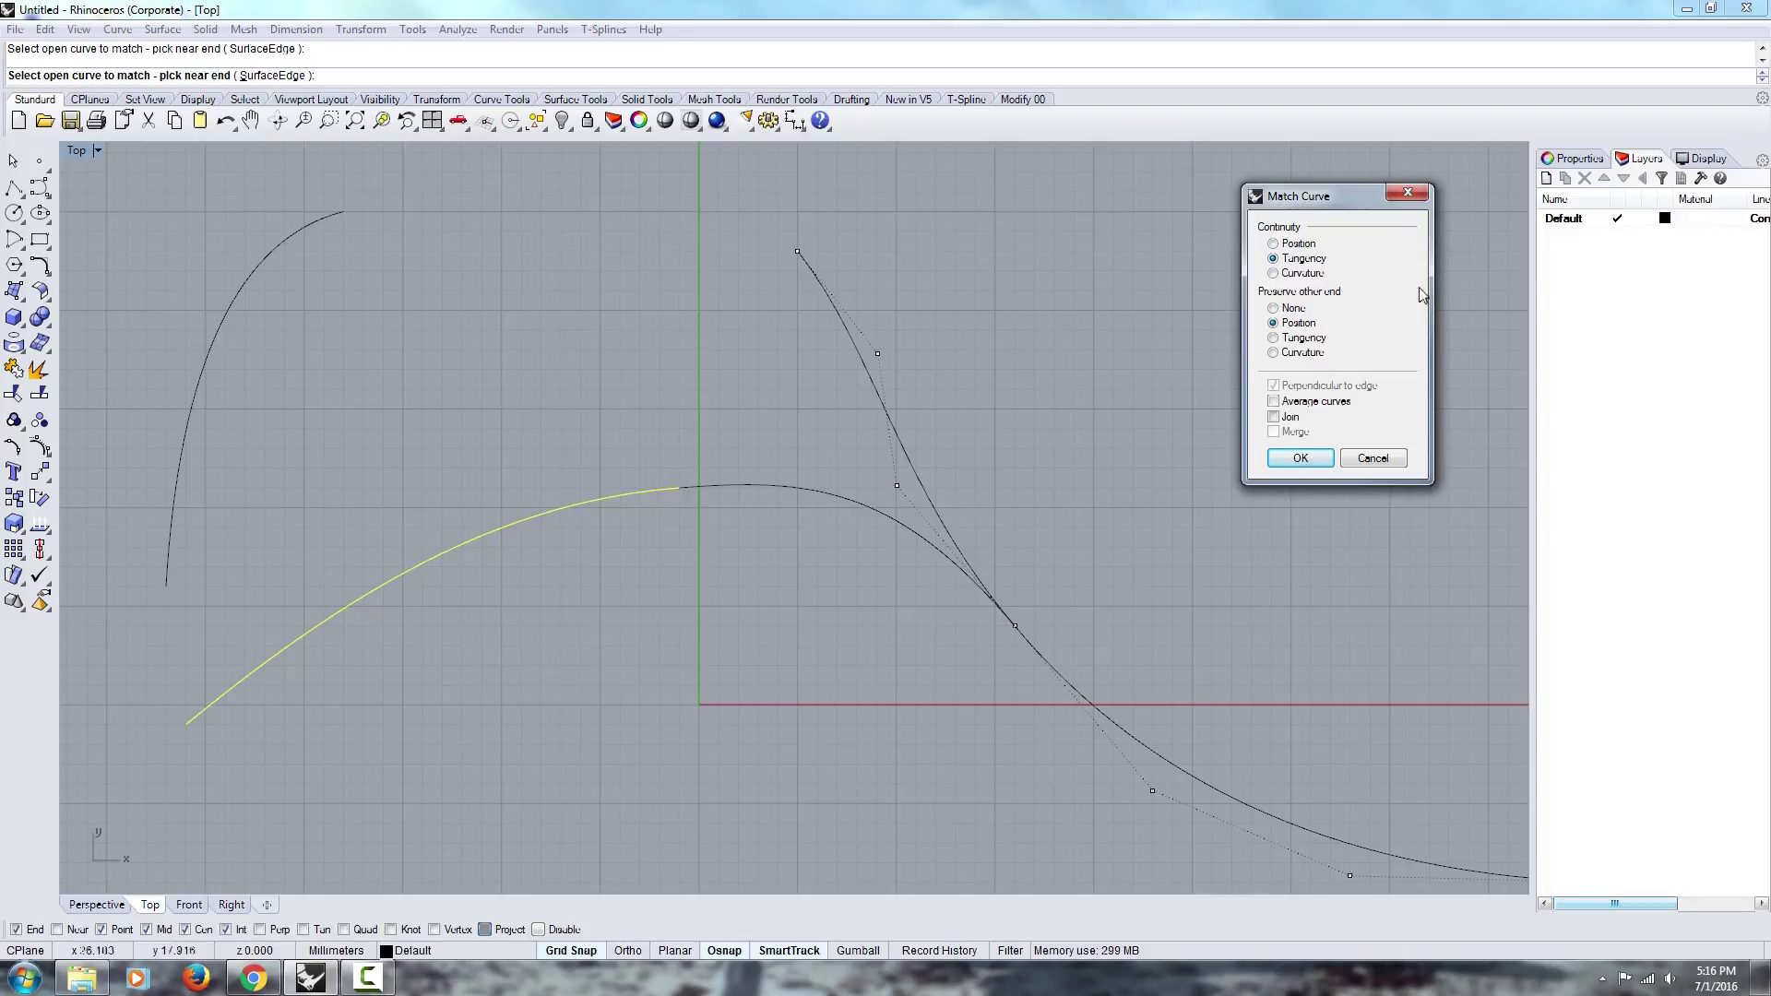
click(1284, 274)
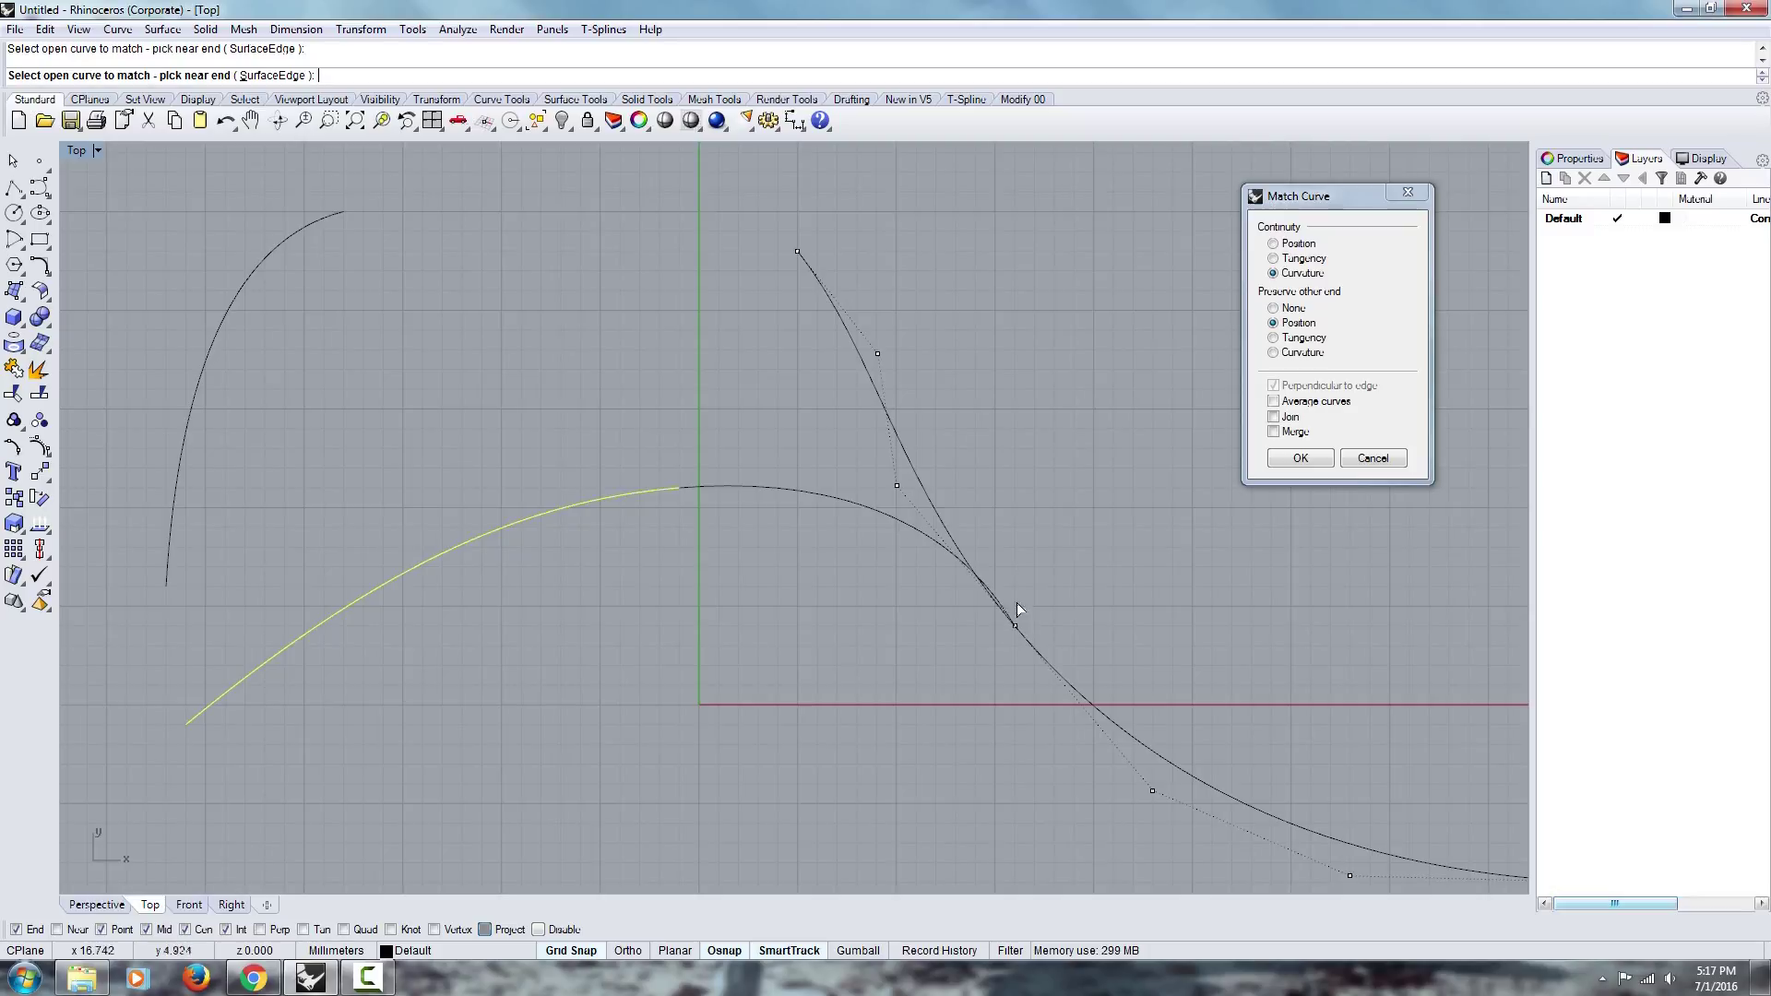
click(1312, 460)
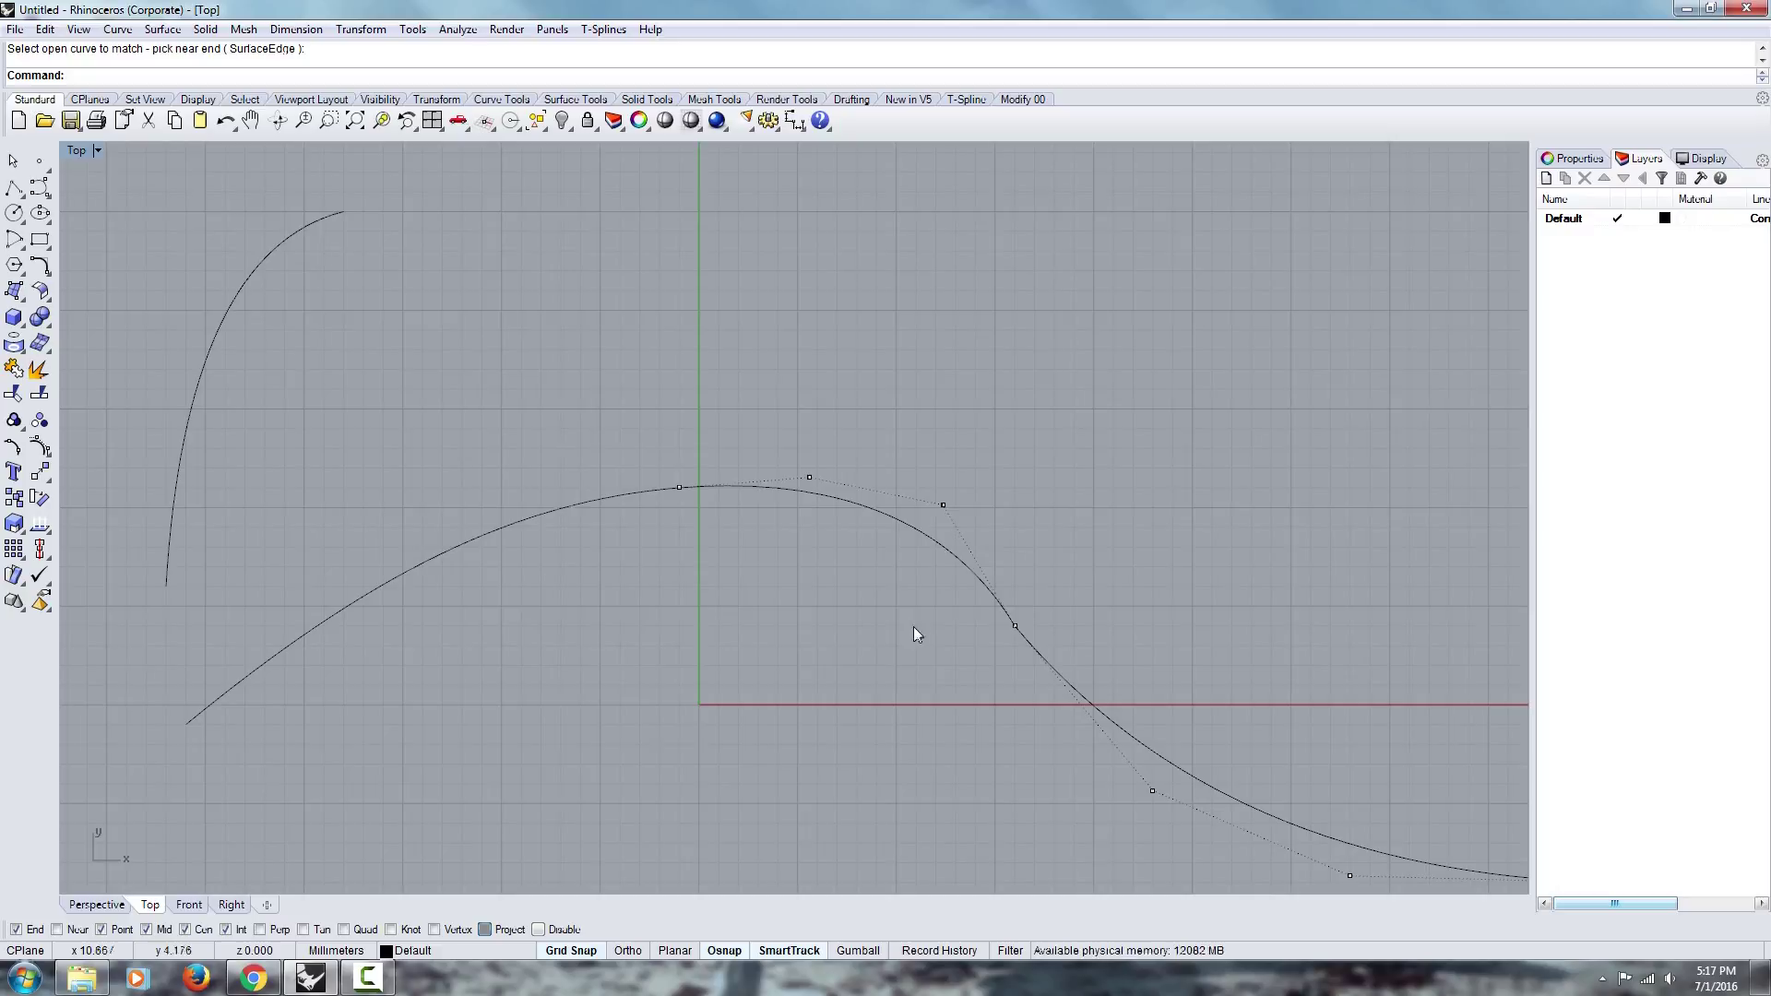
Draw a straight check line between the control points on either side of the lower junction.
click(13, 189)
click(1158, 790)
click(945, 505)
key(Return)
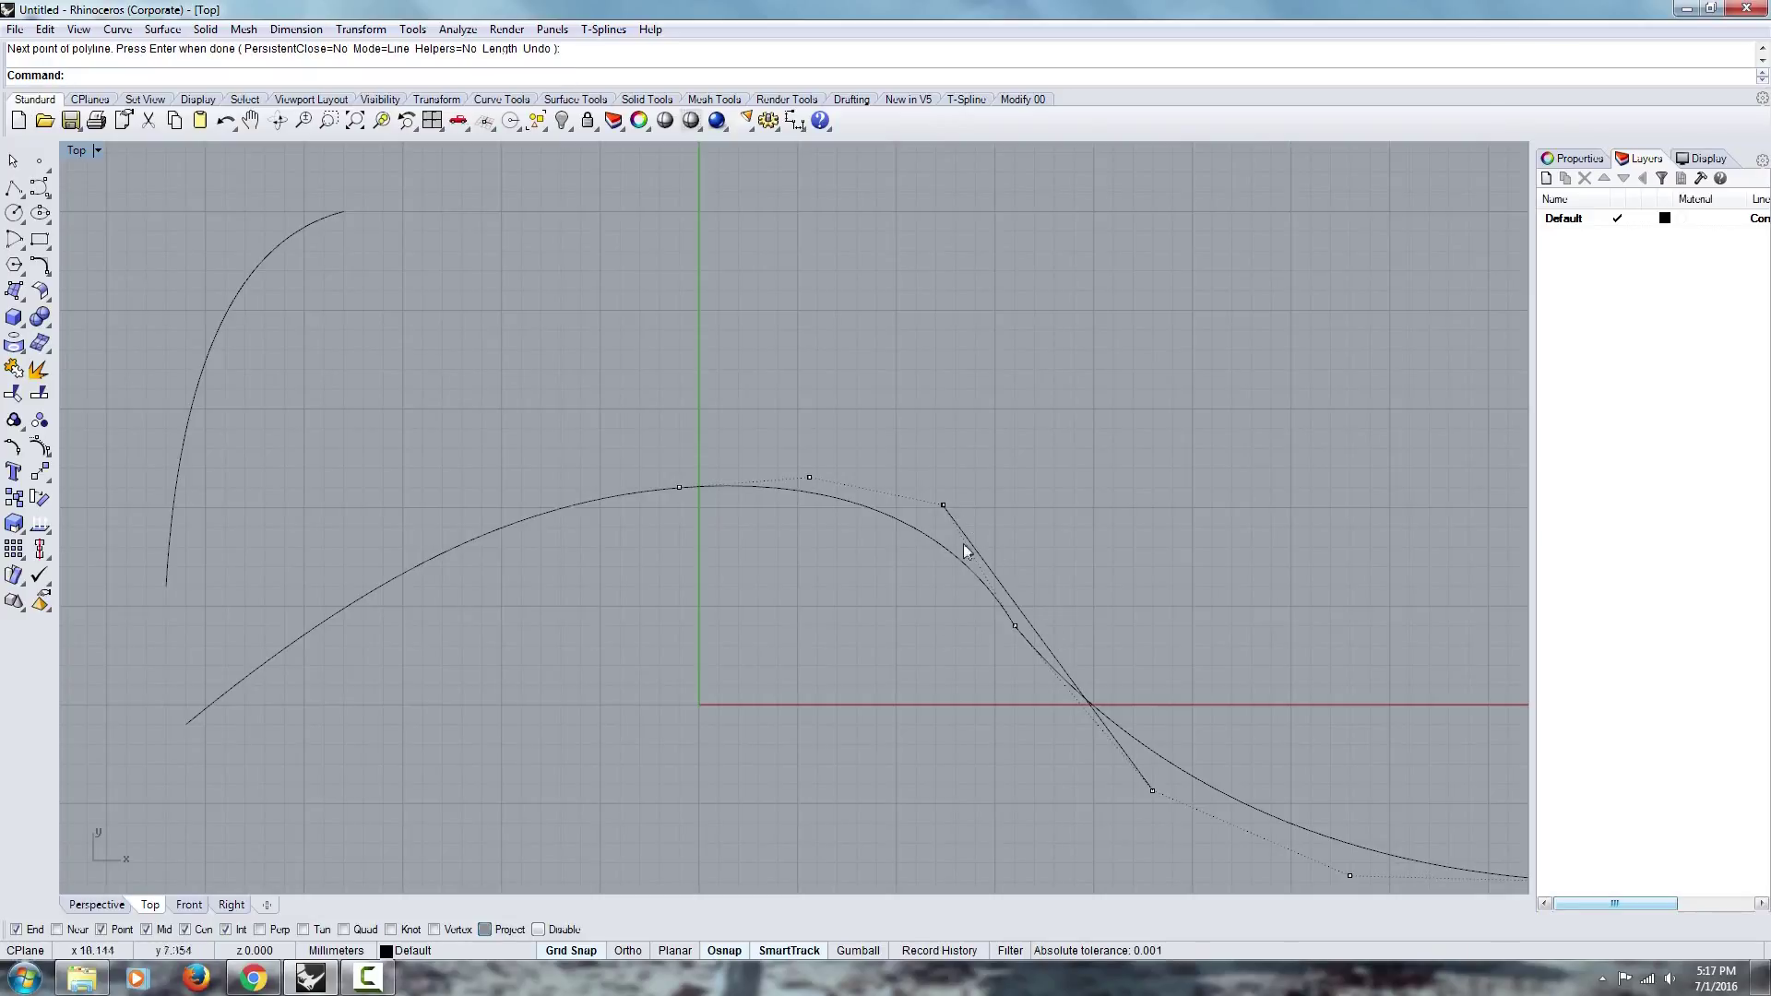
Examine the middle curve's two inner control points and the adjoining arched curve by highlighting them individually and together.
scroll(937, 534, up, 4)
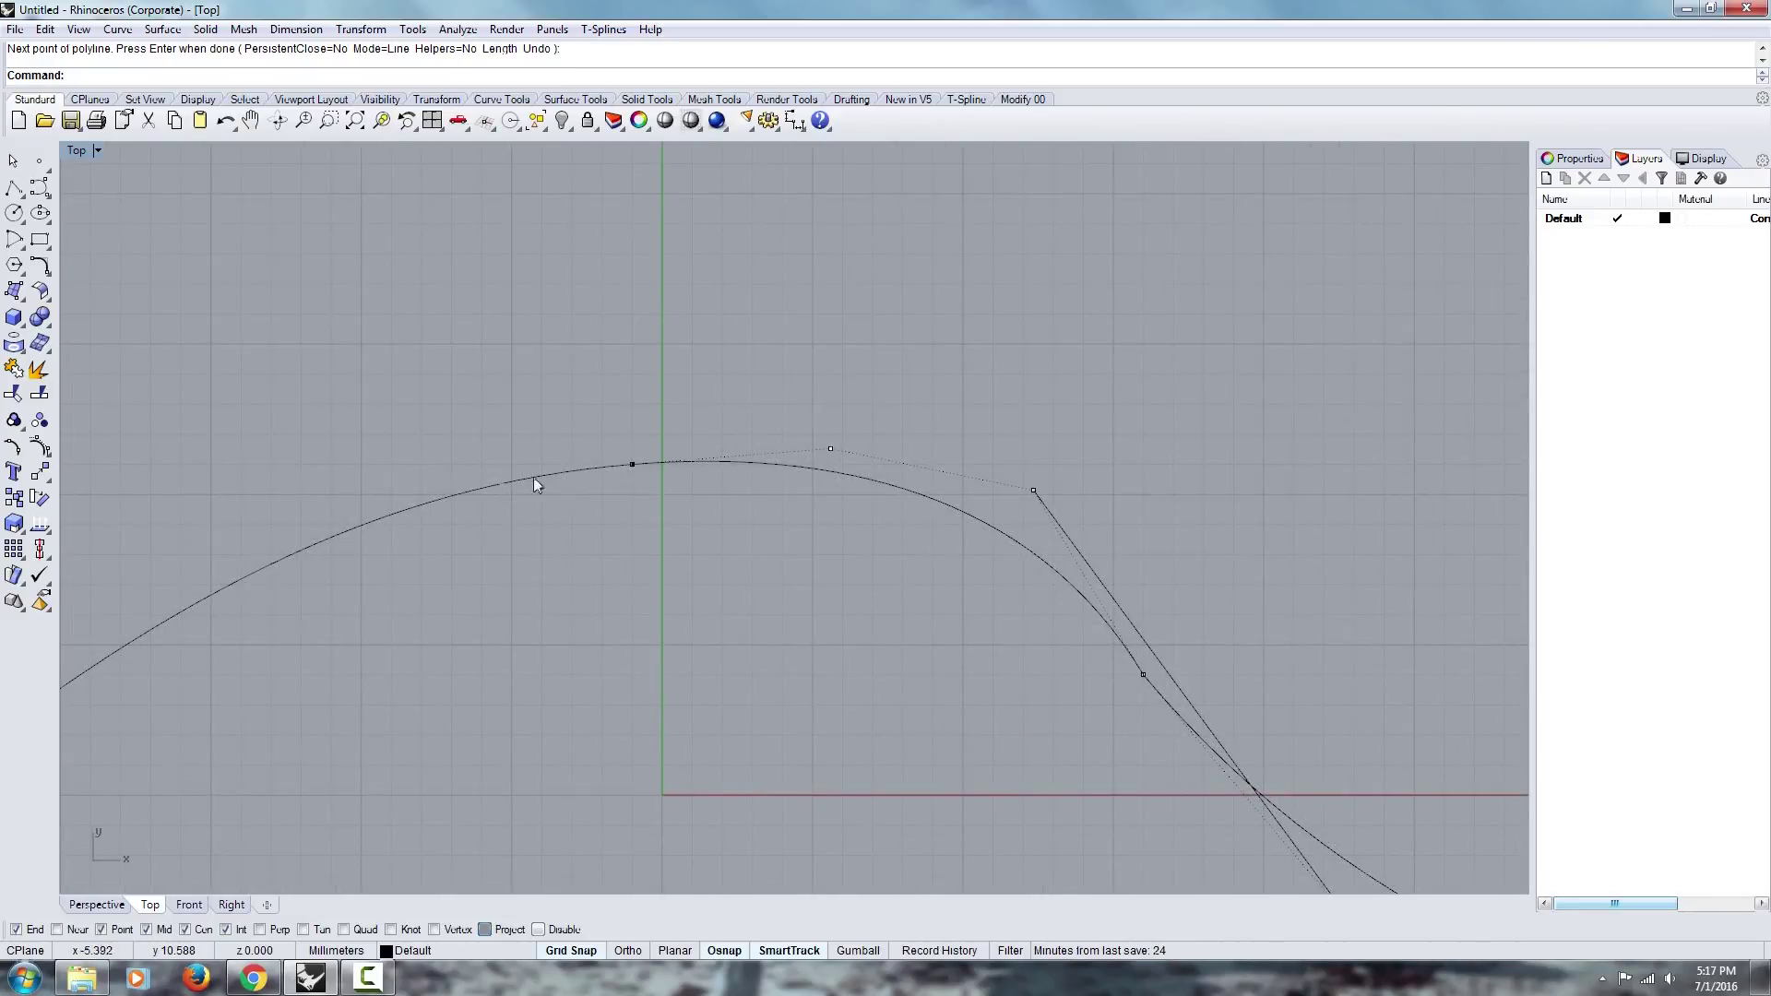
drag(779, 400, 877, 514)
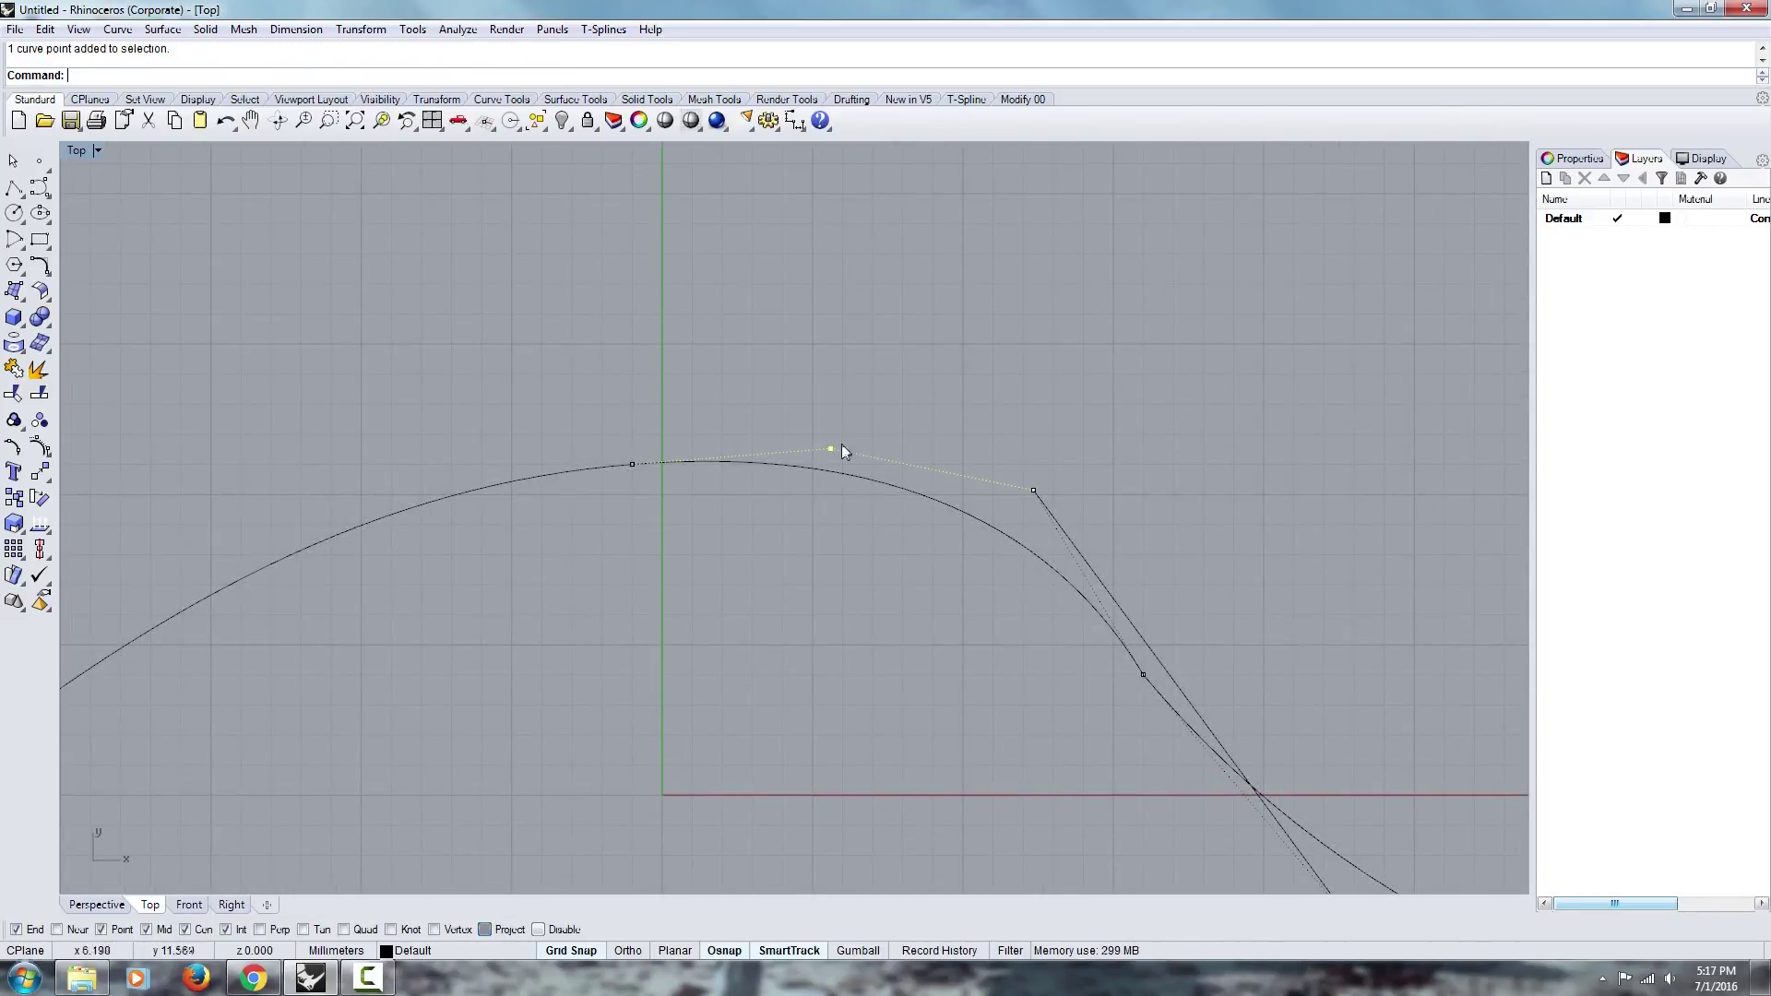
drag(983, 373, 1101, 539)
click(433, 509)
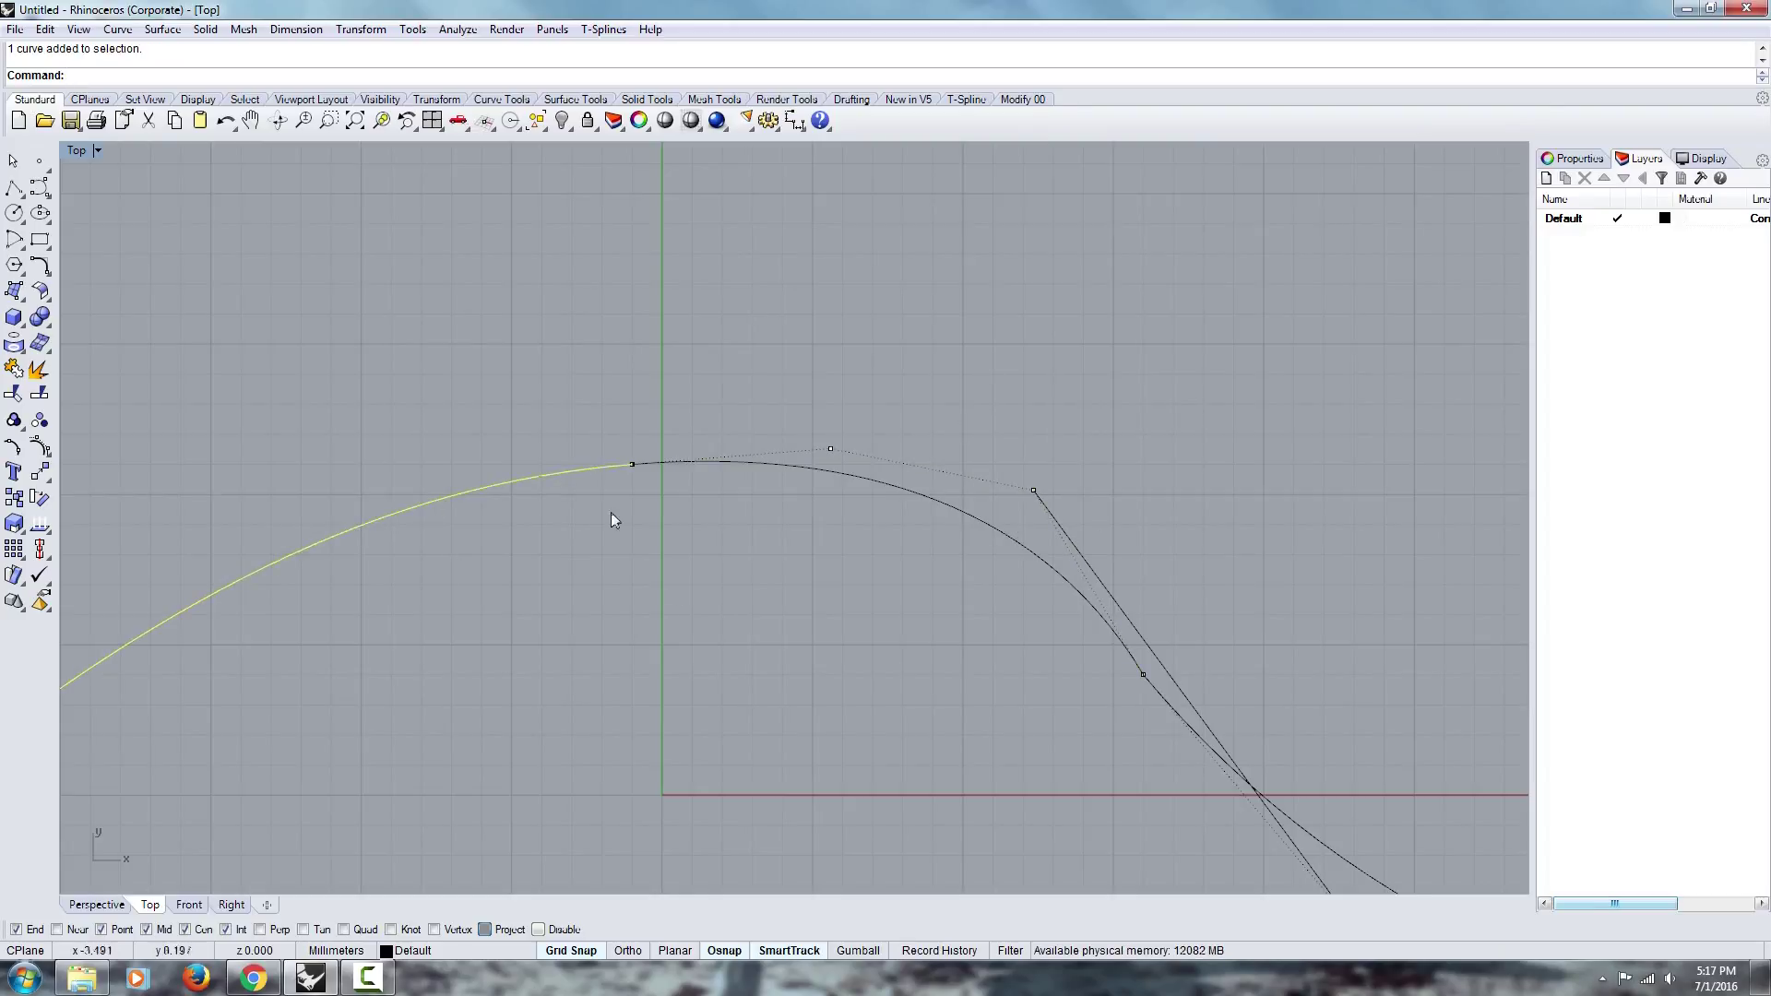
scroll(867, 624, down, 3)
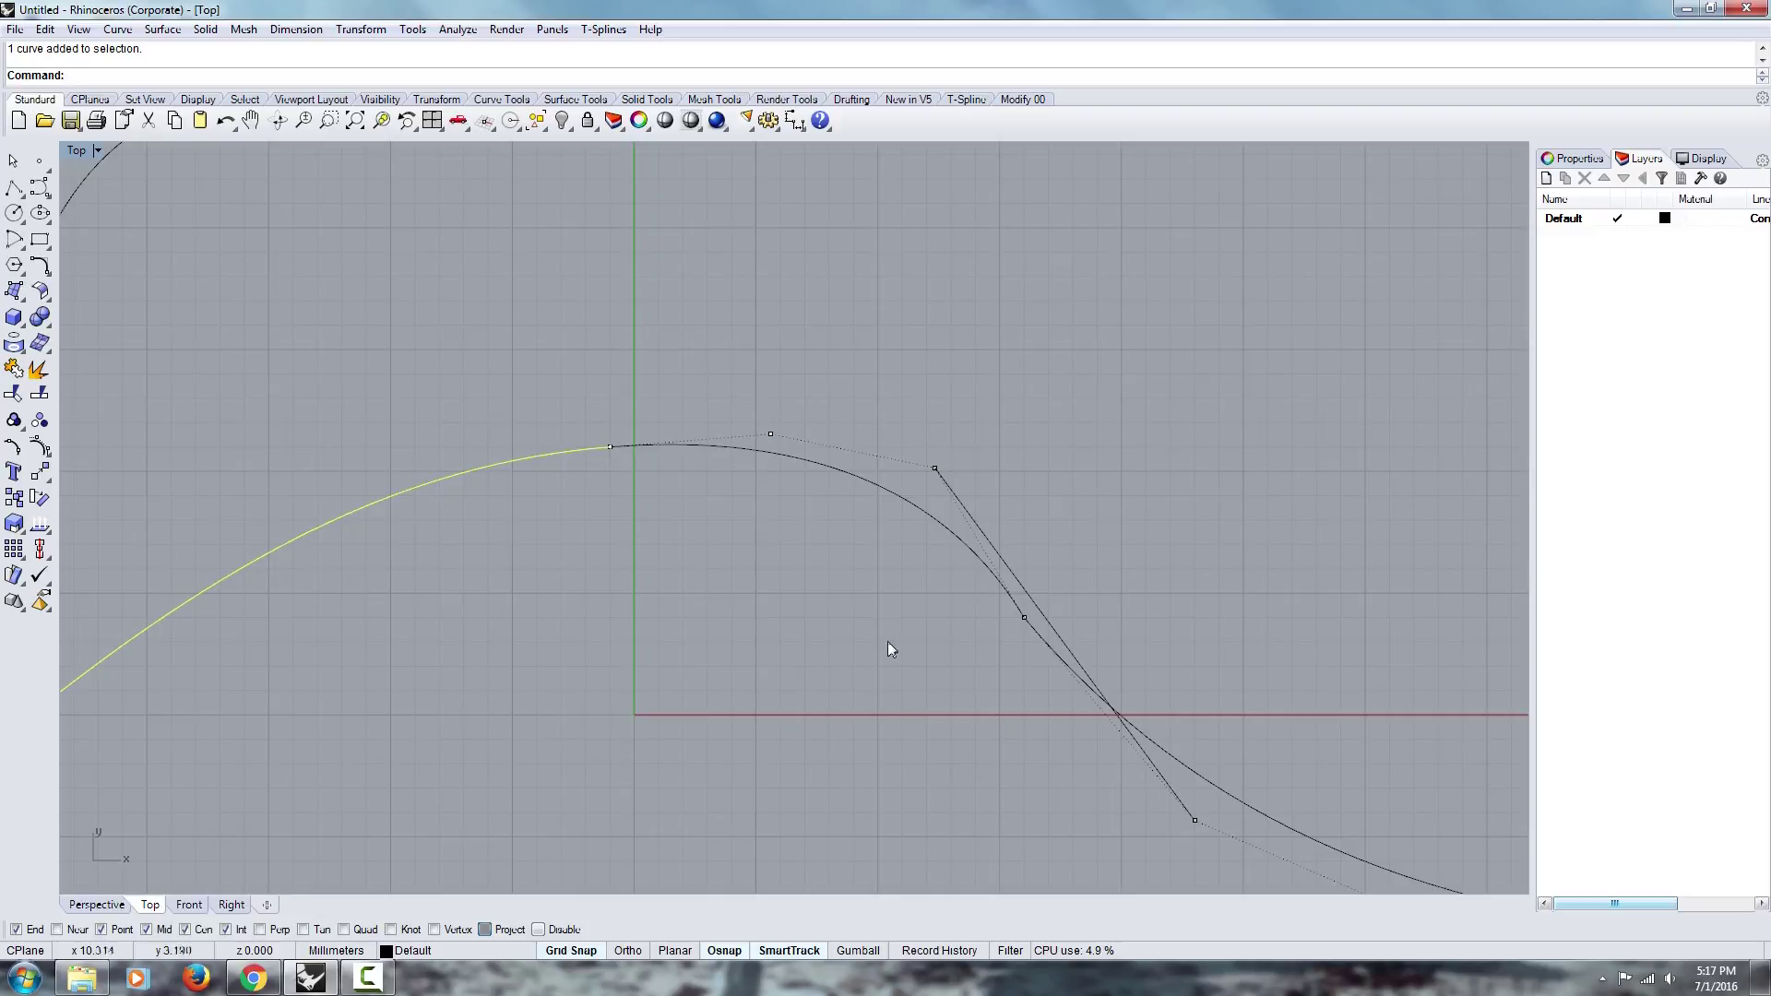
key(Escape)
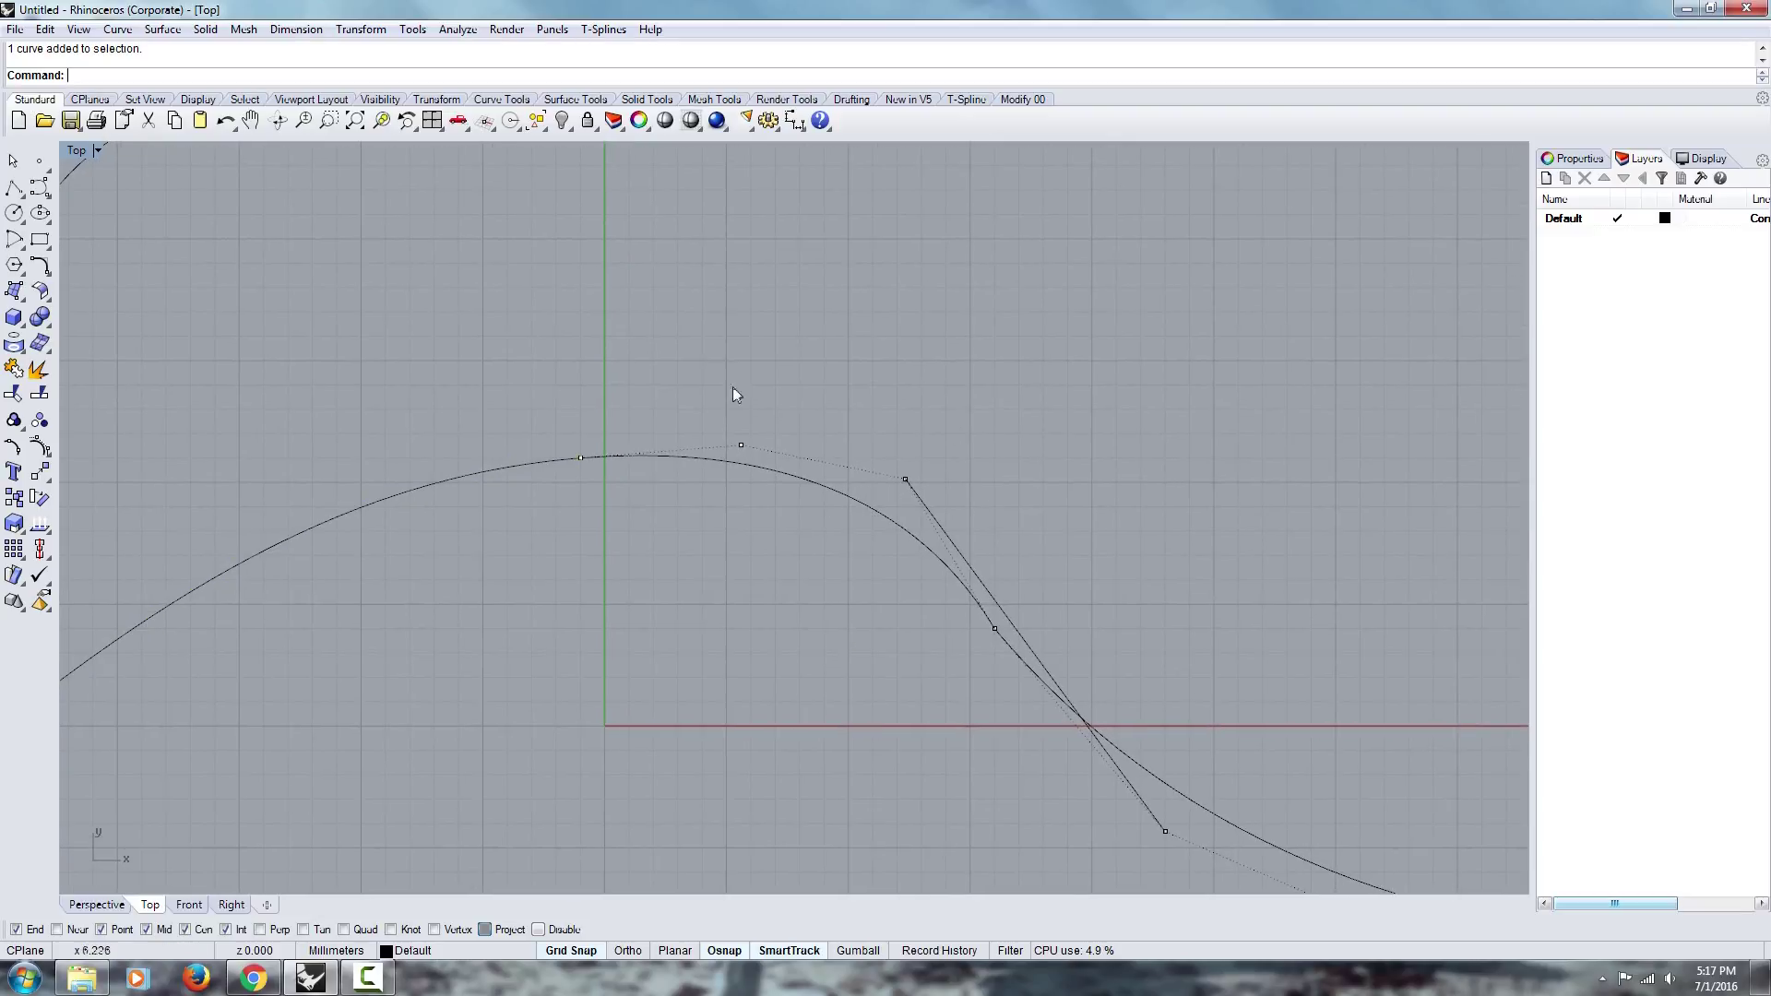
drag(690, 365, 1002, 516)
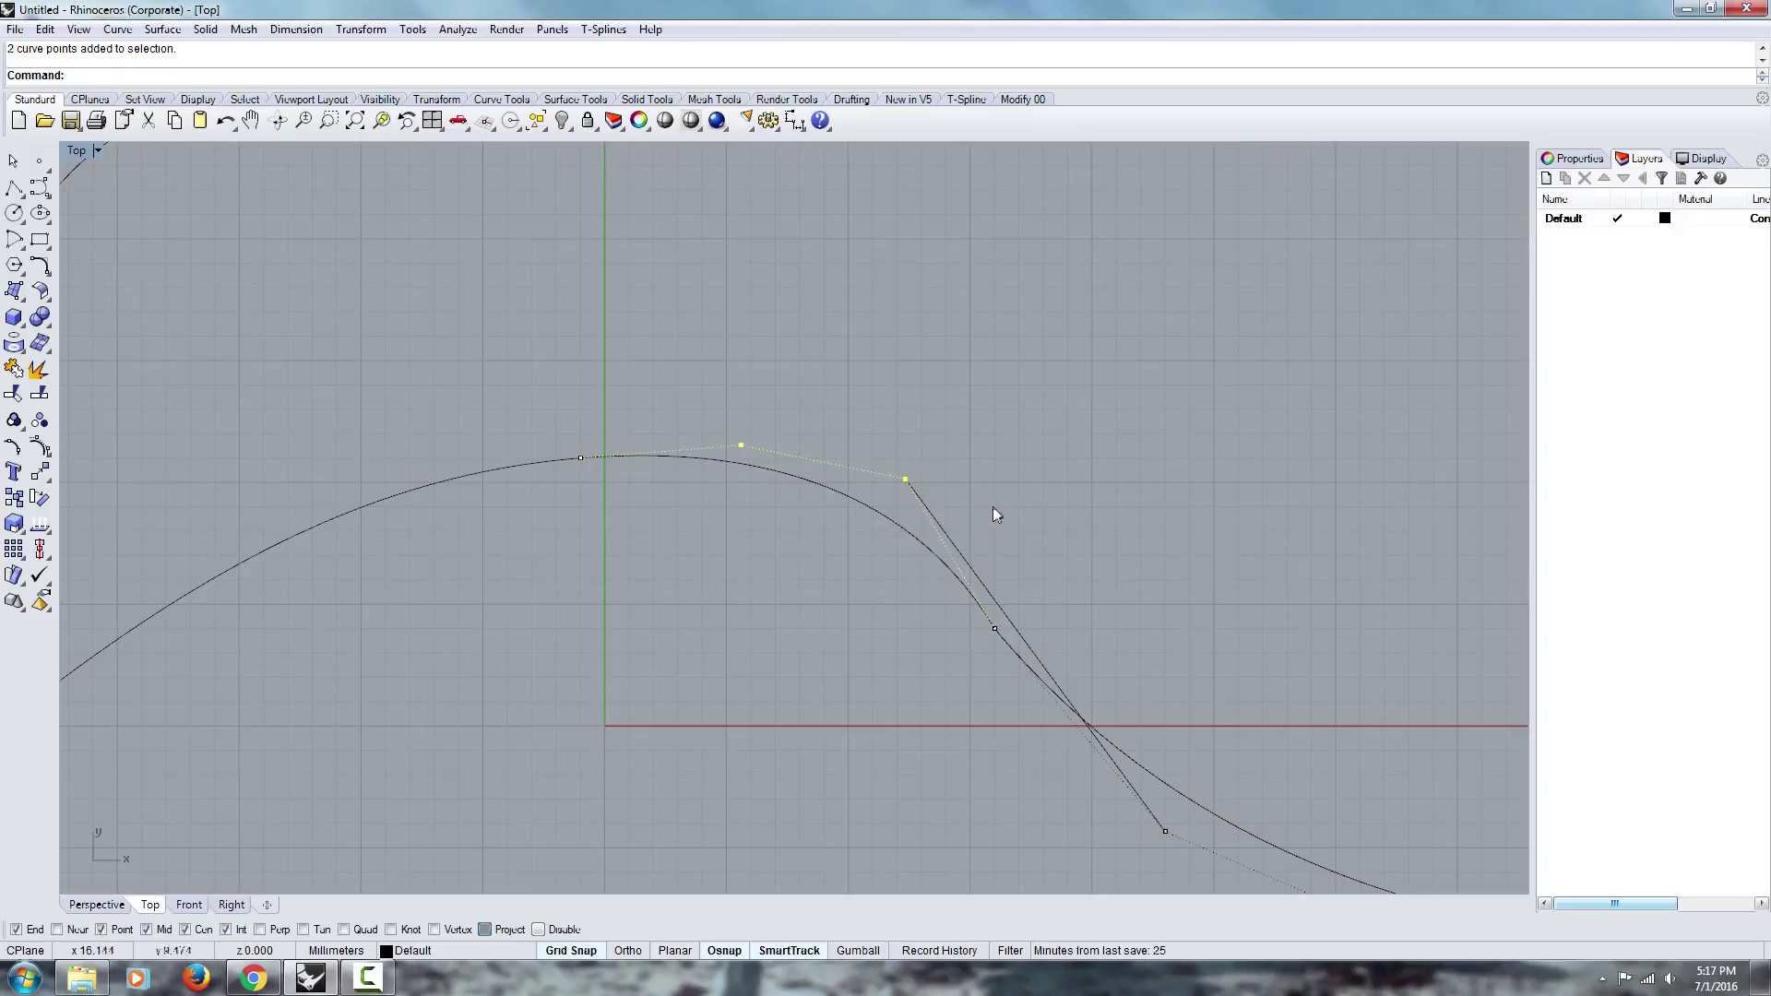
key(Escape)
drag(704, 396, 965, 524)
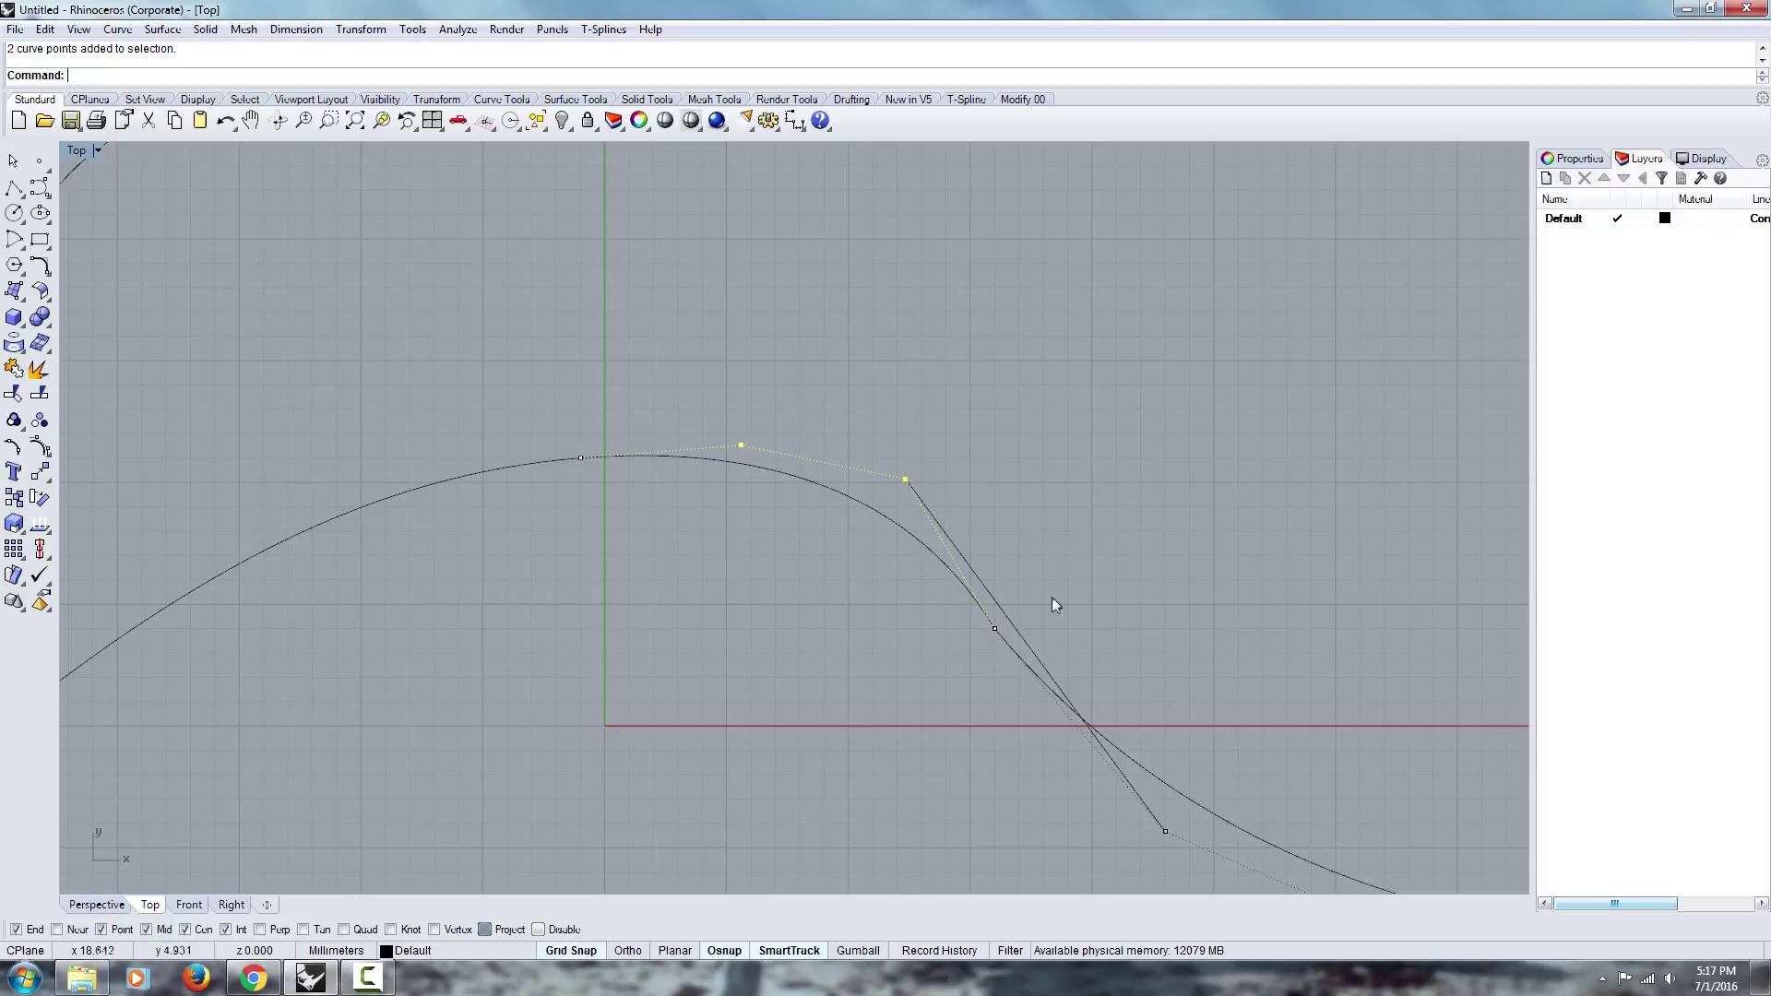
key(Escape)
Match the middle curve's upper end to the arched curve with Tangency continuity, preserving Position at the other end.
text(Match)
key(Return)
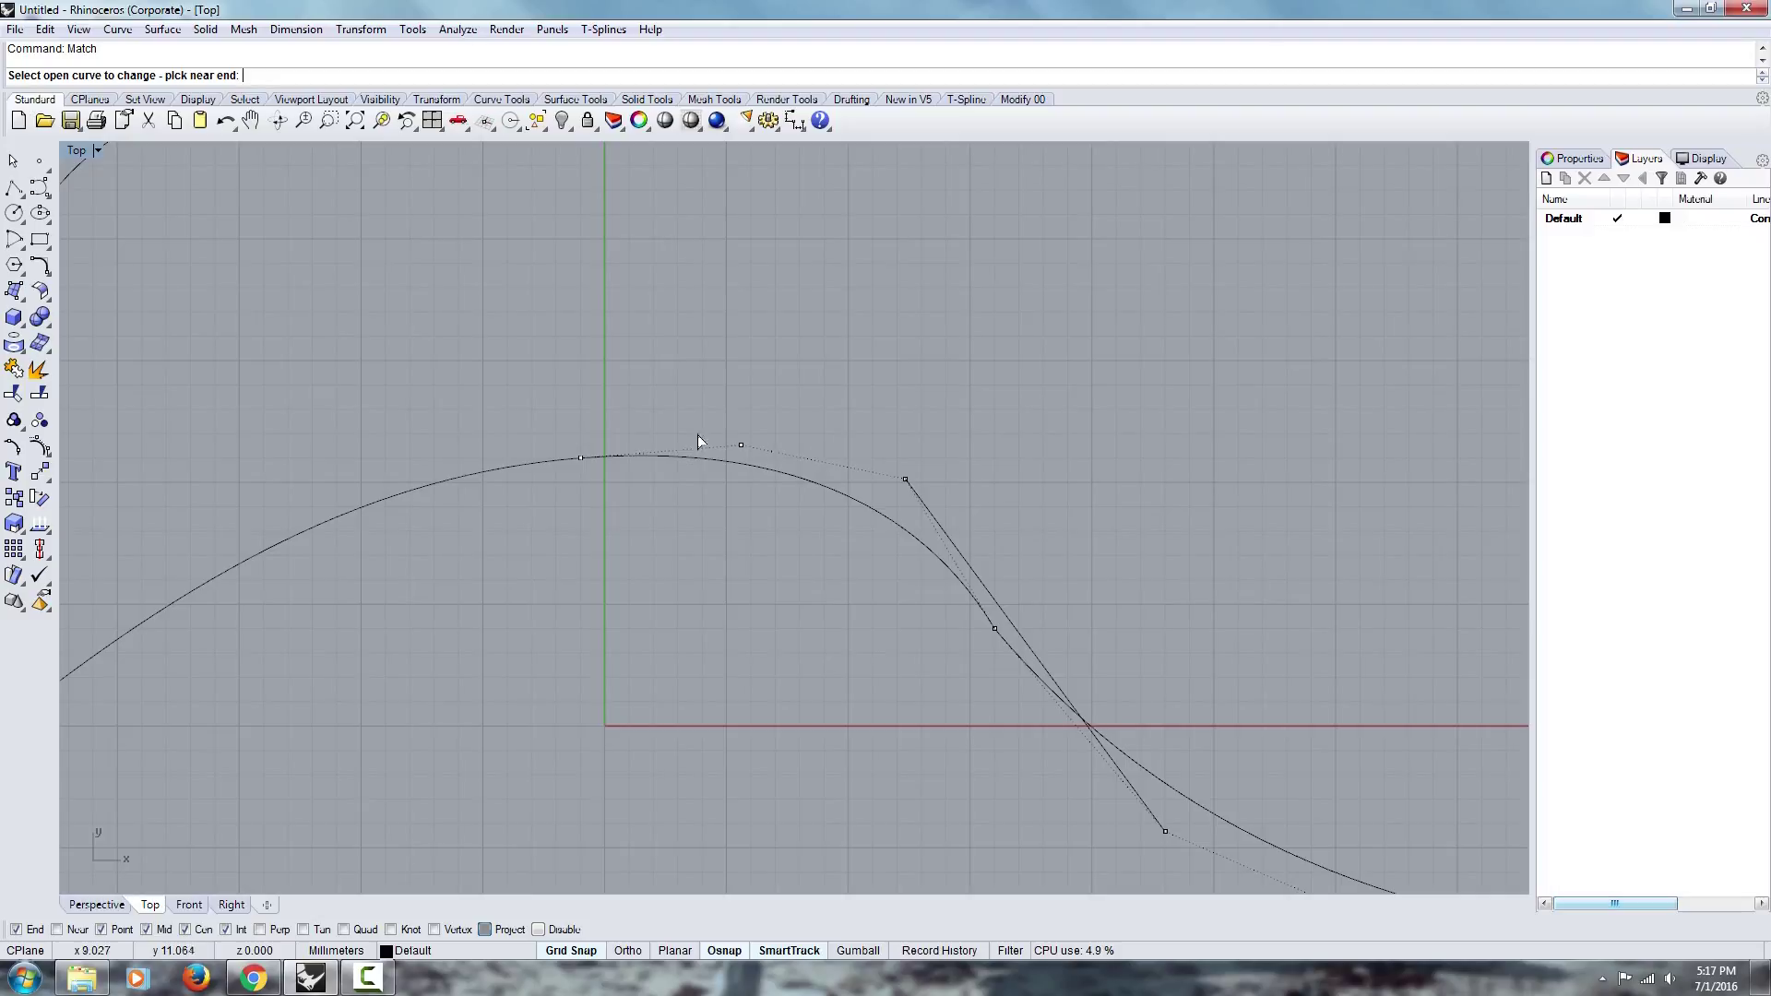
click(588, 462)
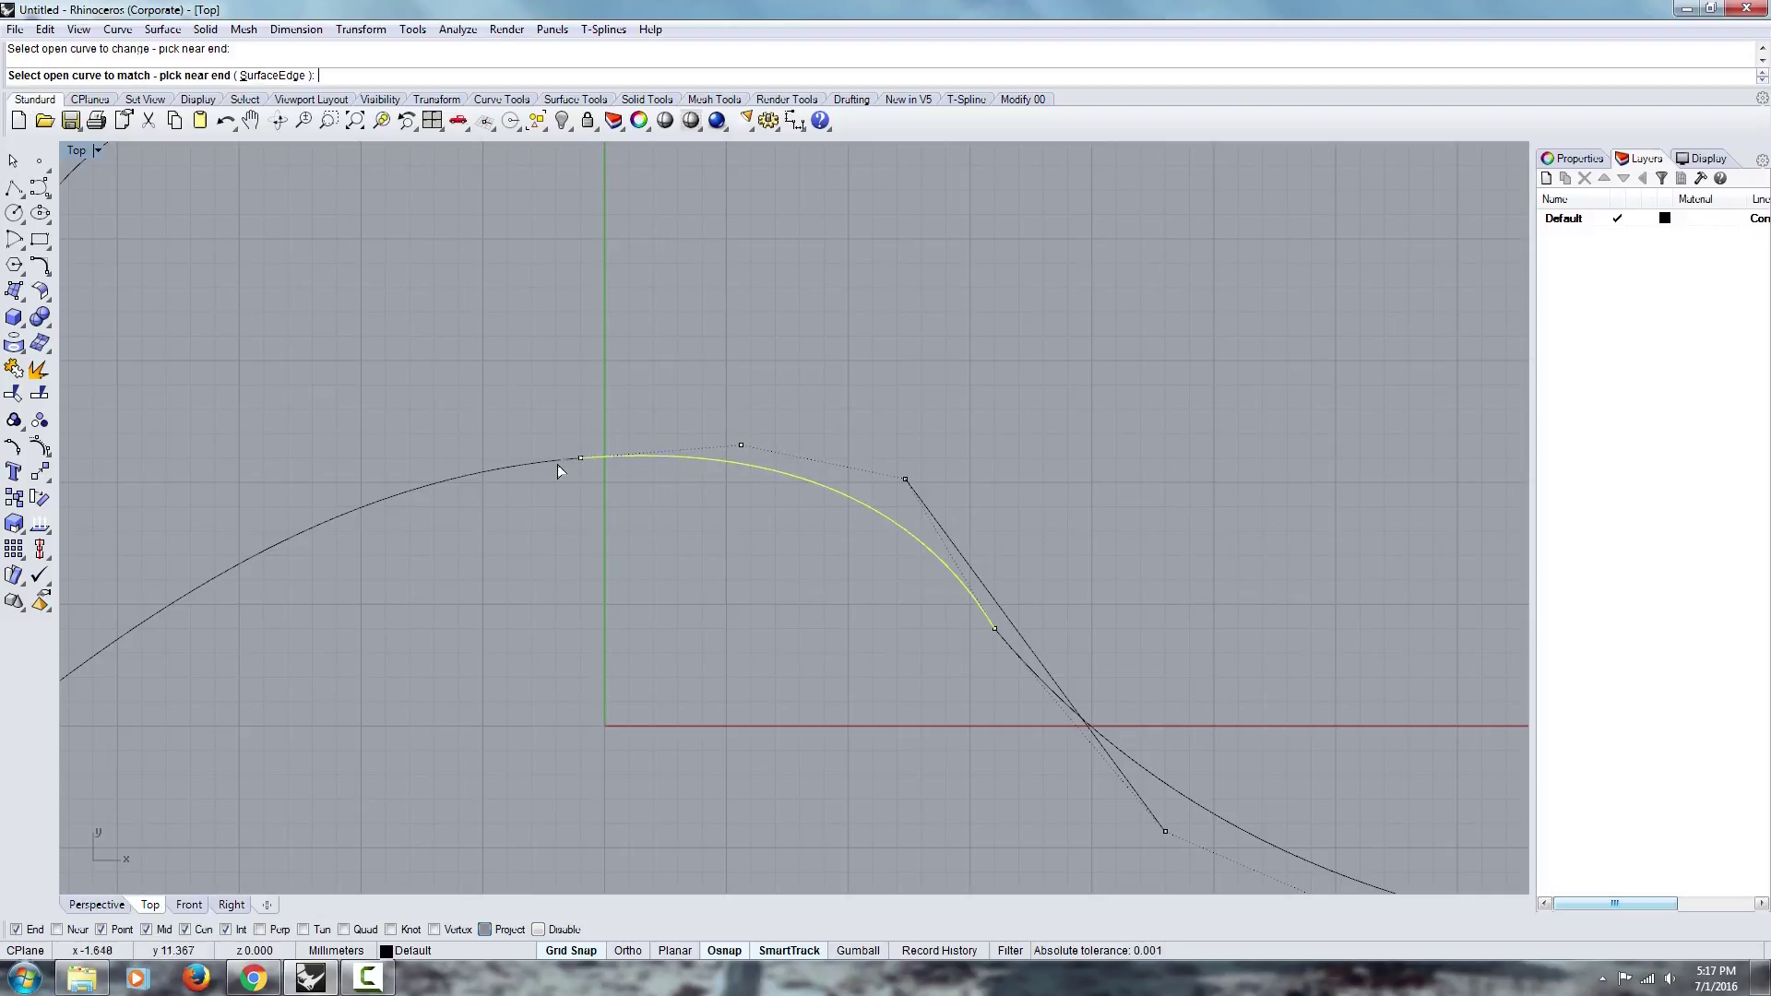
click(558, 471)
click(1274, 259)
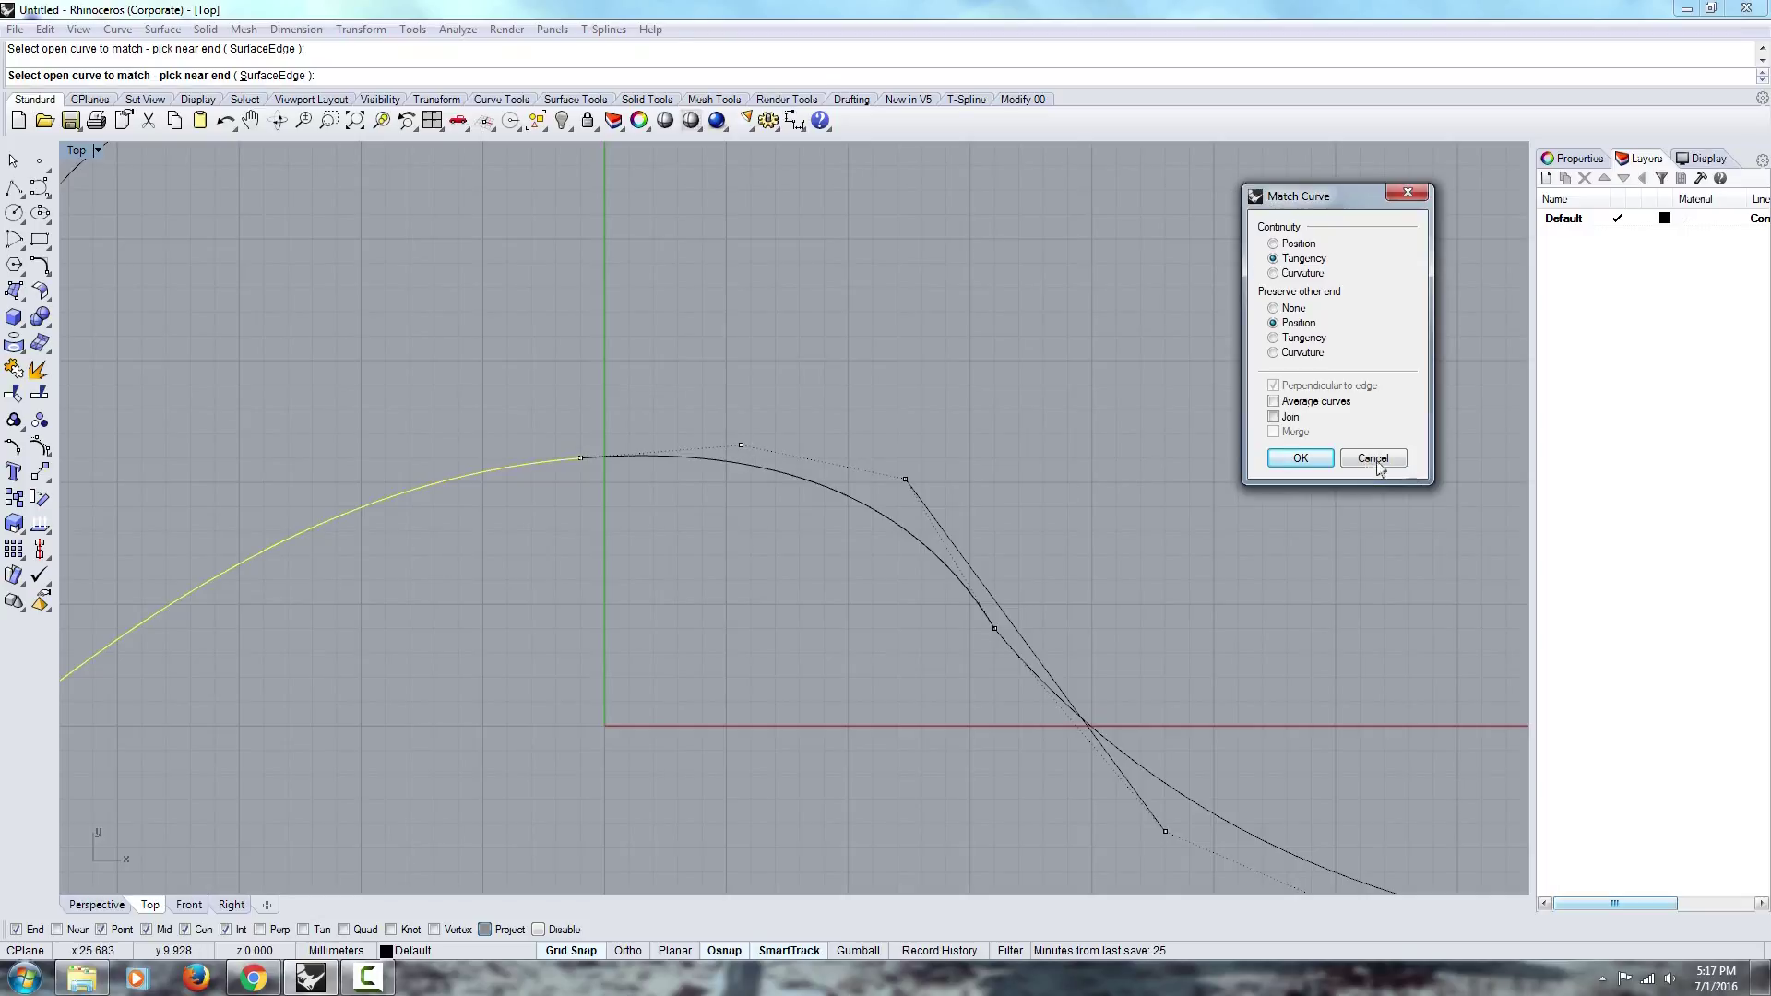
click(1301, 458)
Match the middle curve's lower end to the lower curve with Tangency continuity, preserving Position at the other end.
click(974, 600)
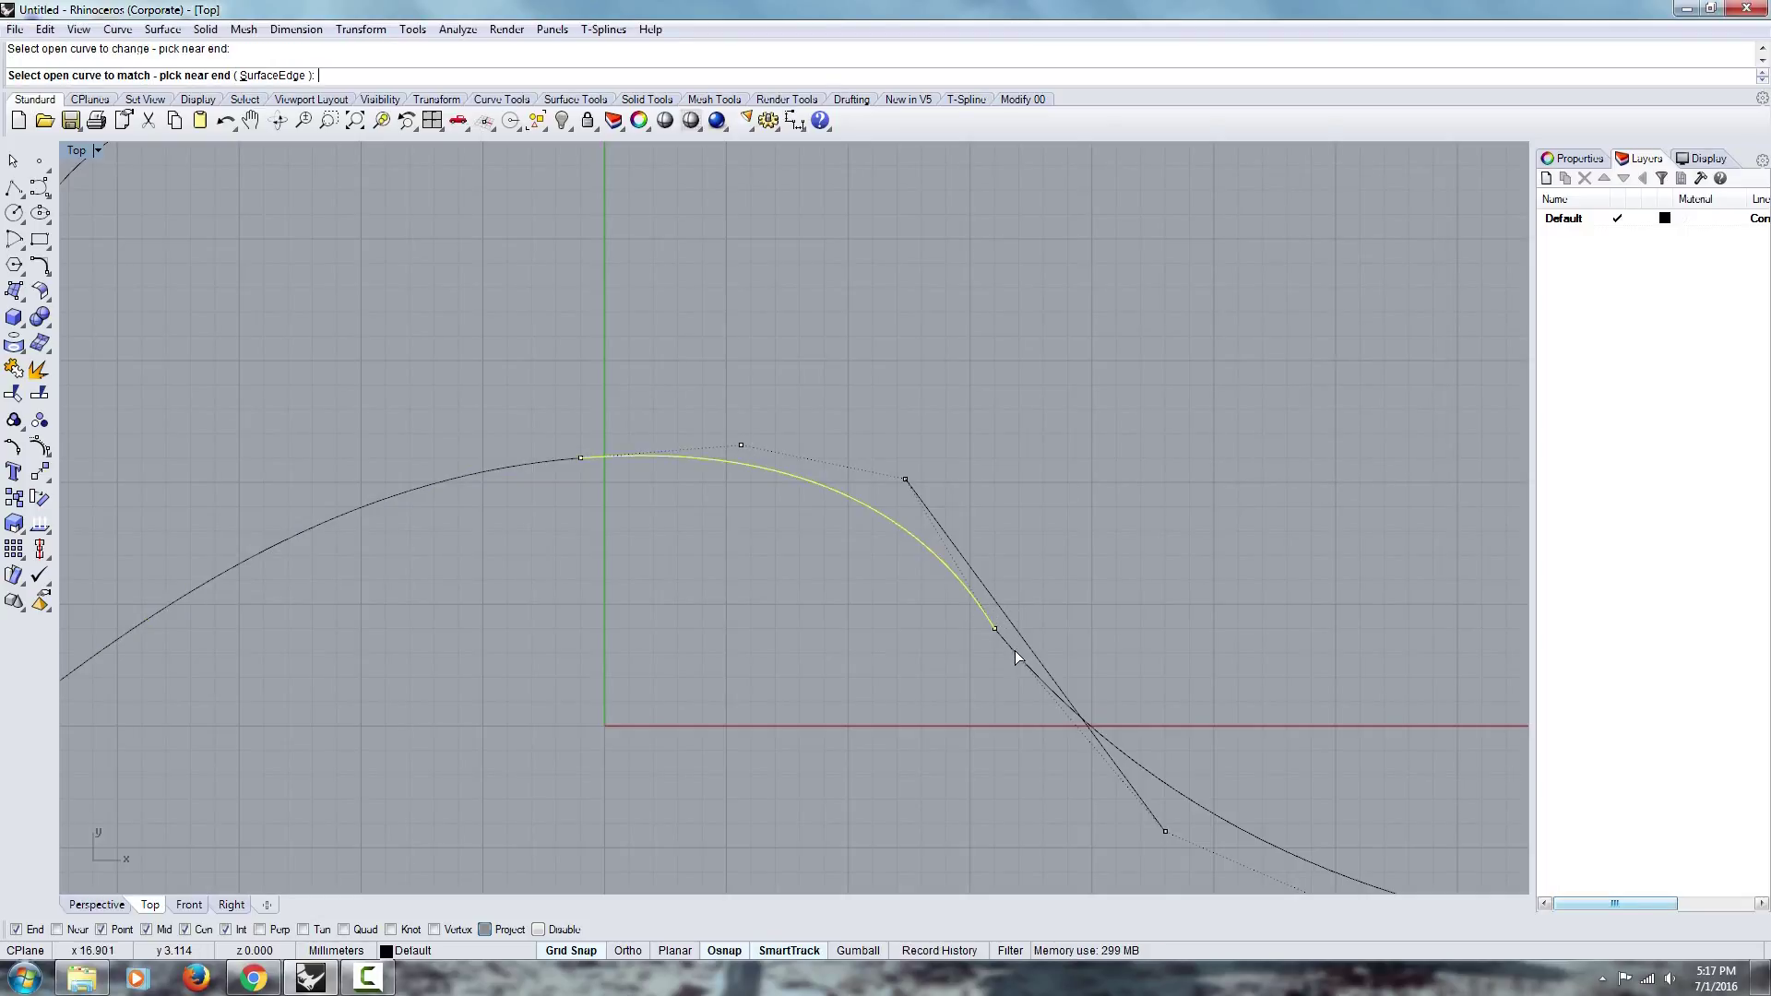
click(1015, 651)
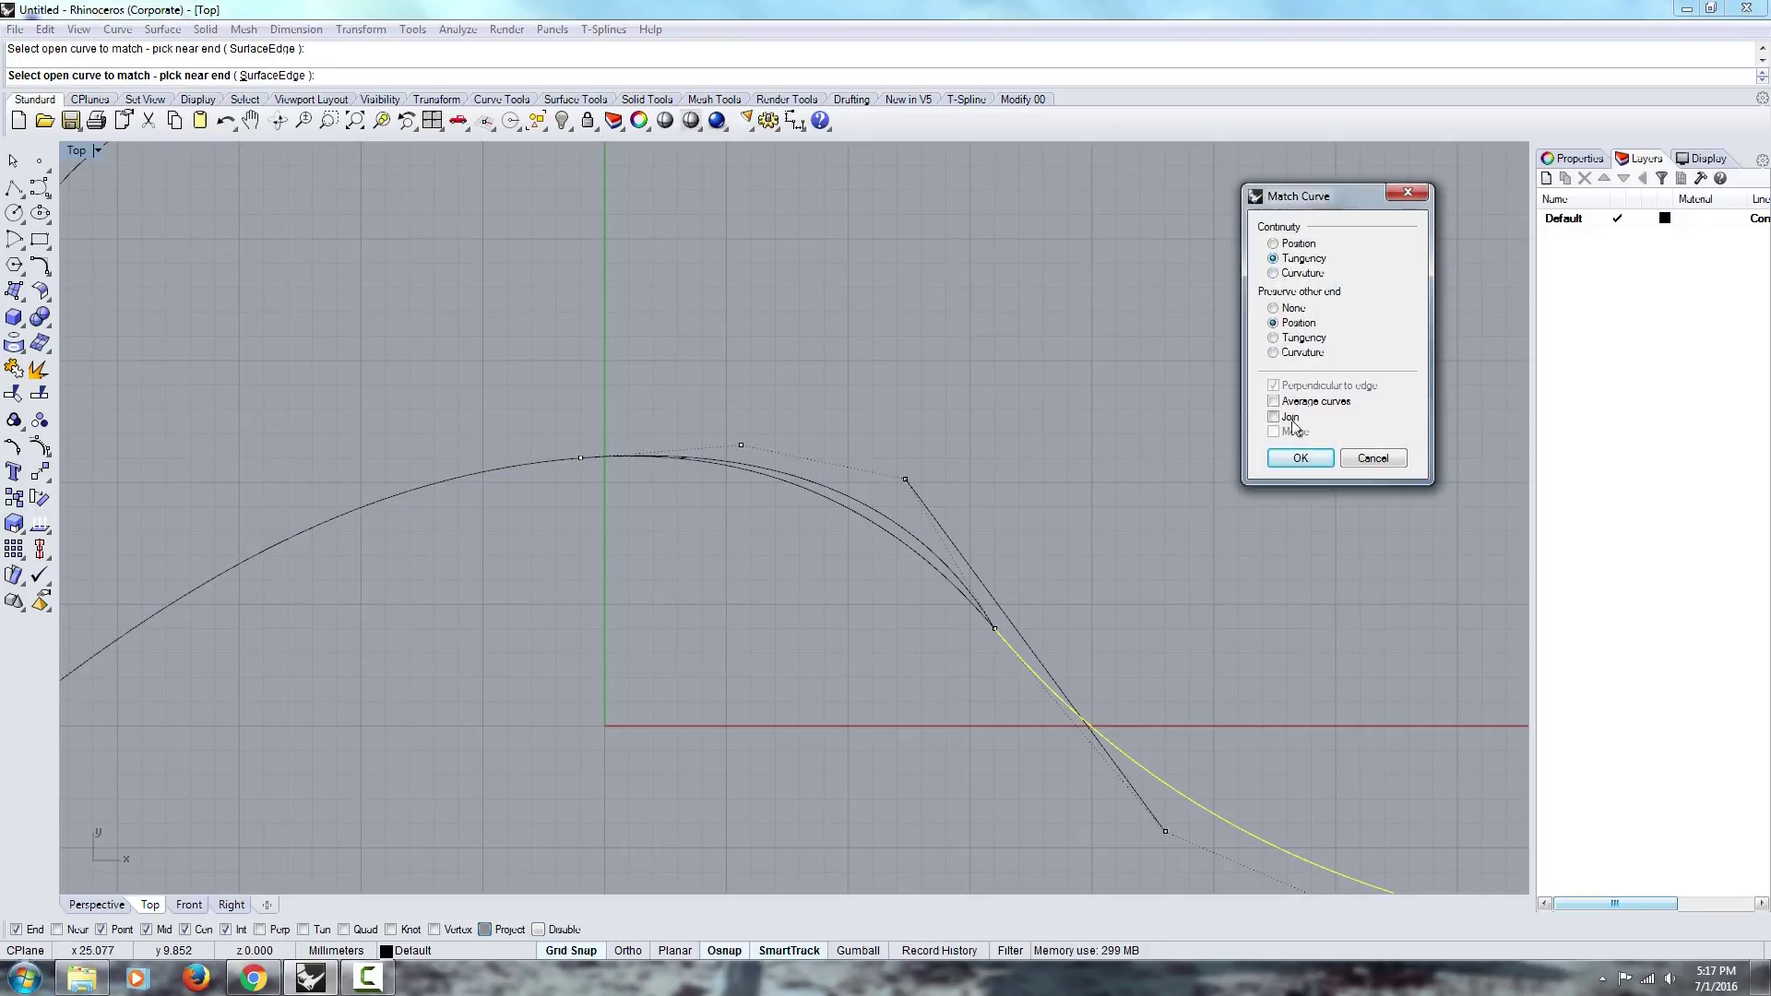
click(1300, 459)
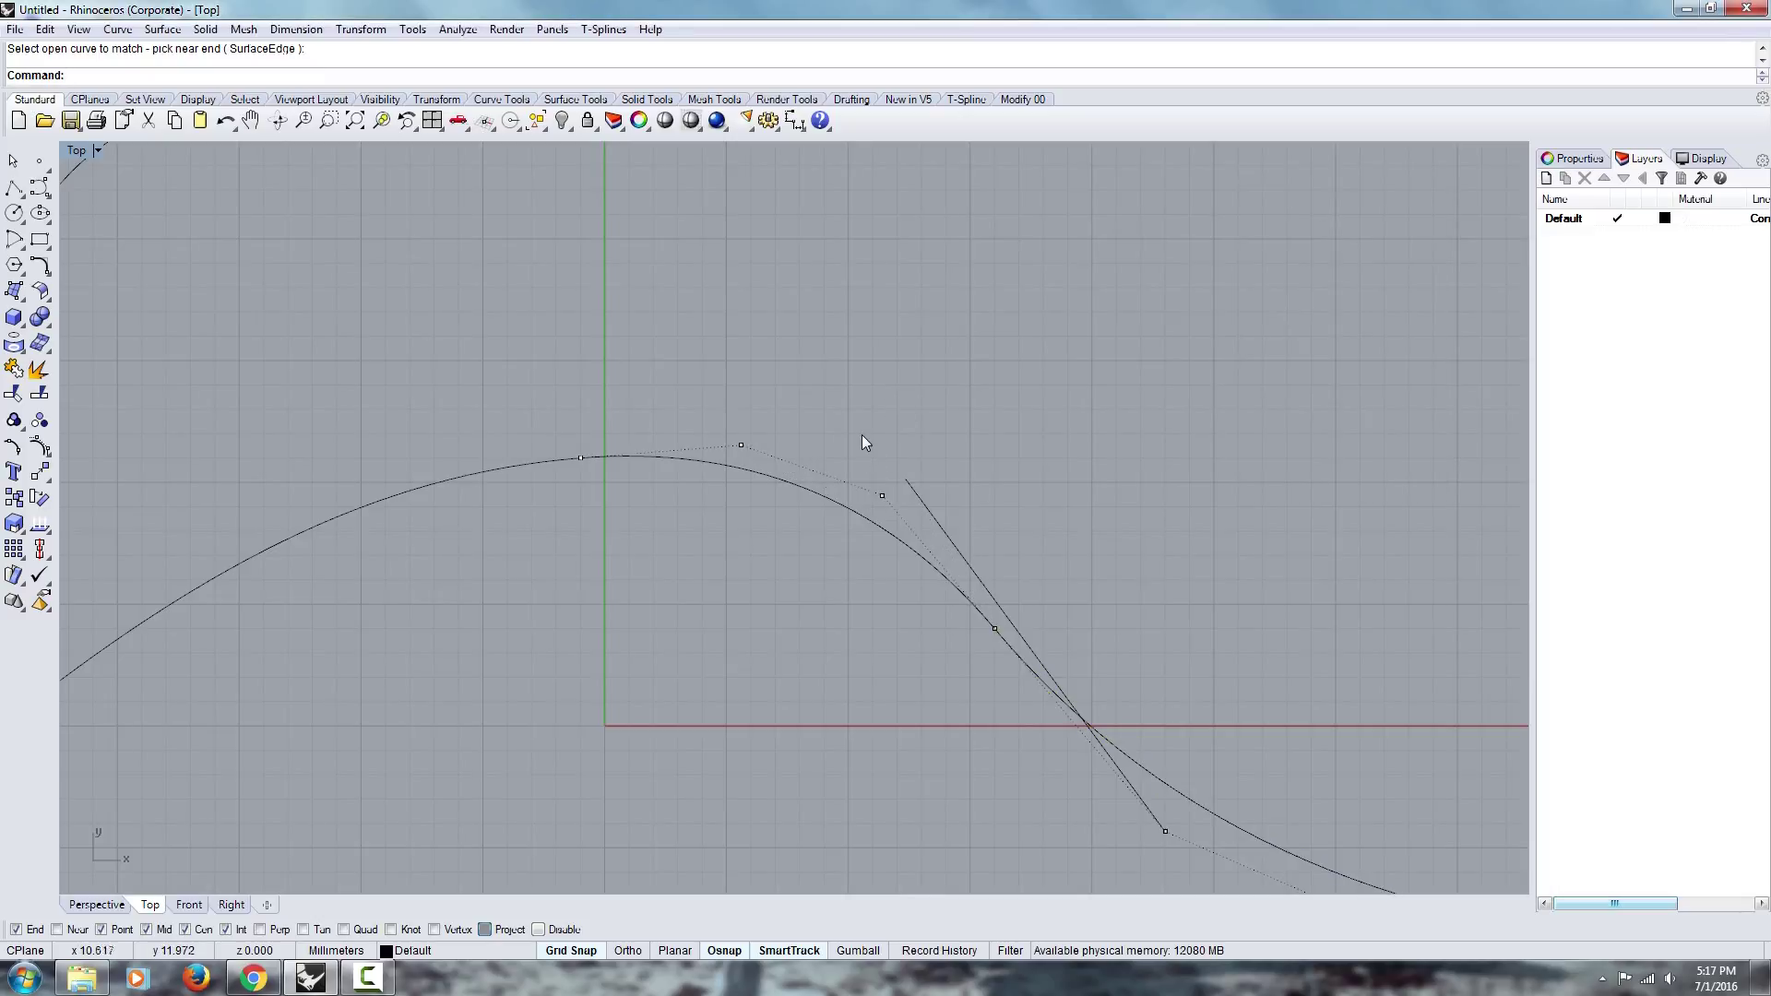
Examine how the middle curve's two inner control points align with the adjoining curves at both junctions.
drag(861, 434, 925, 541)
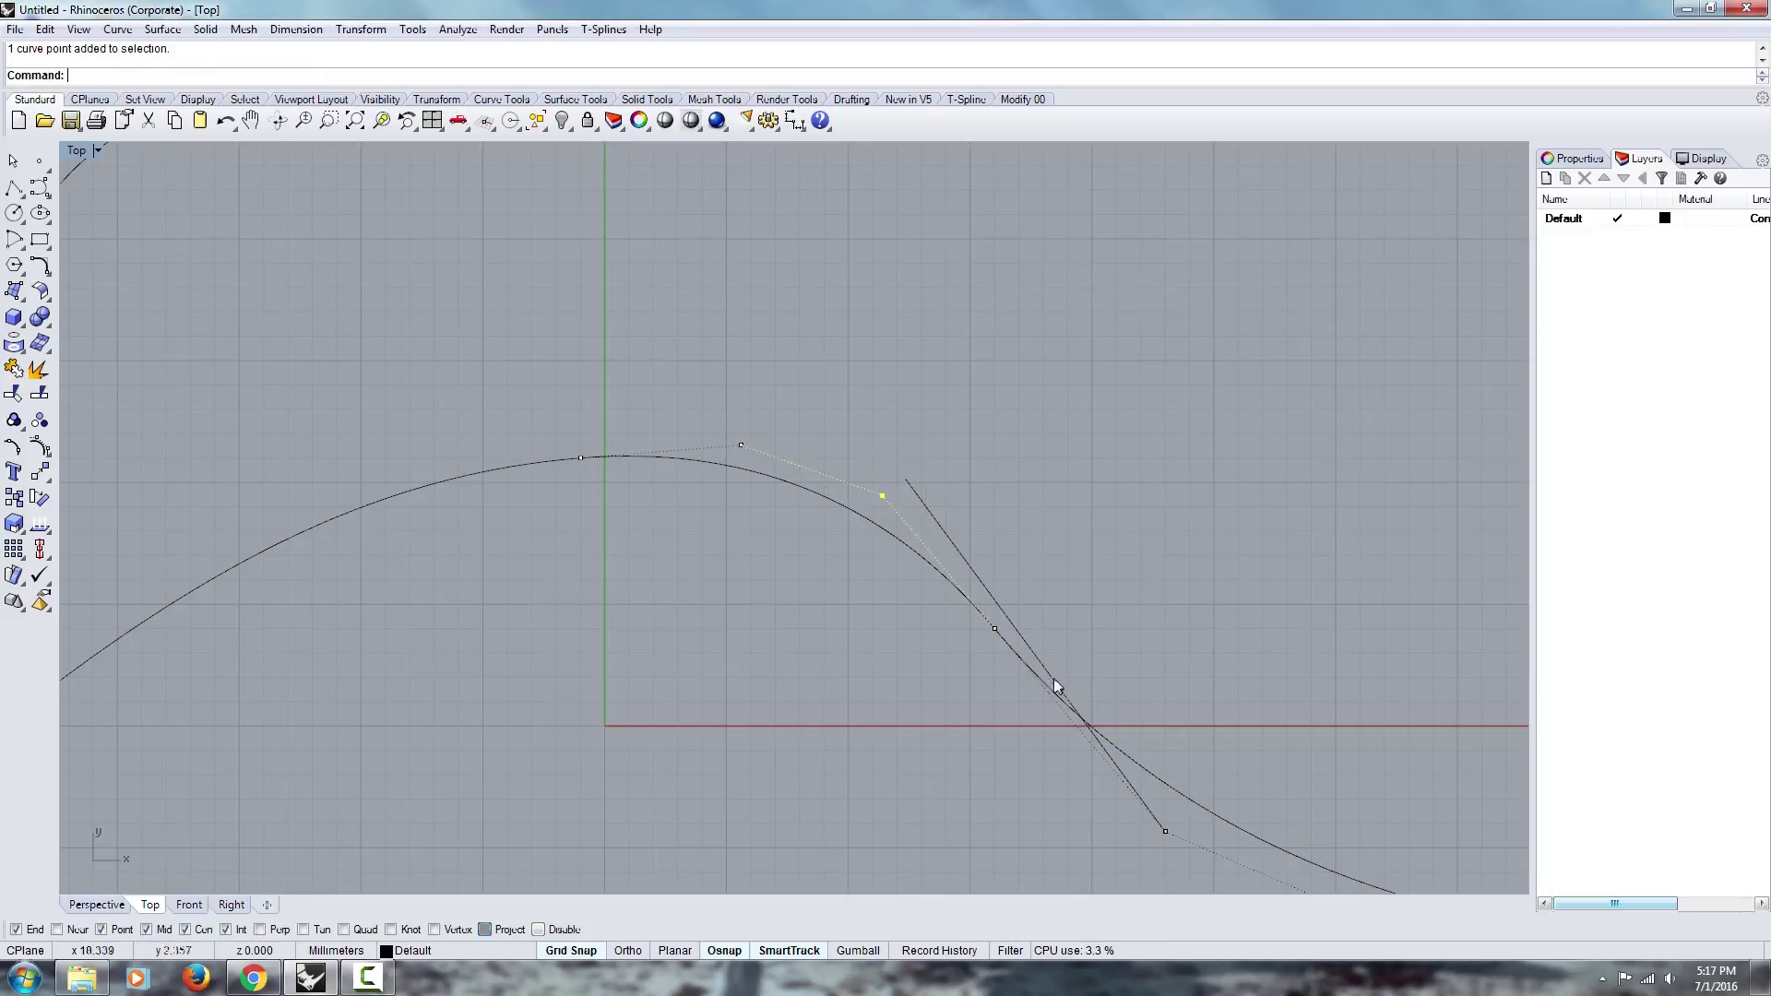
drag(687, 375, 804, 461)
right_drag(494, 451, 568, 463)
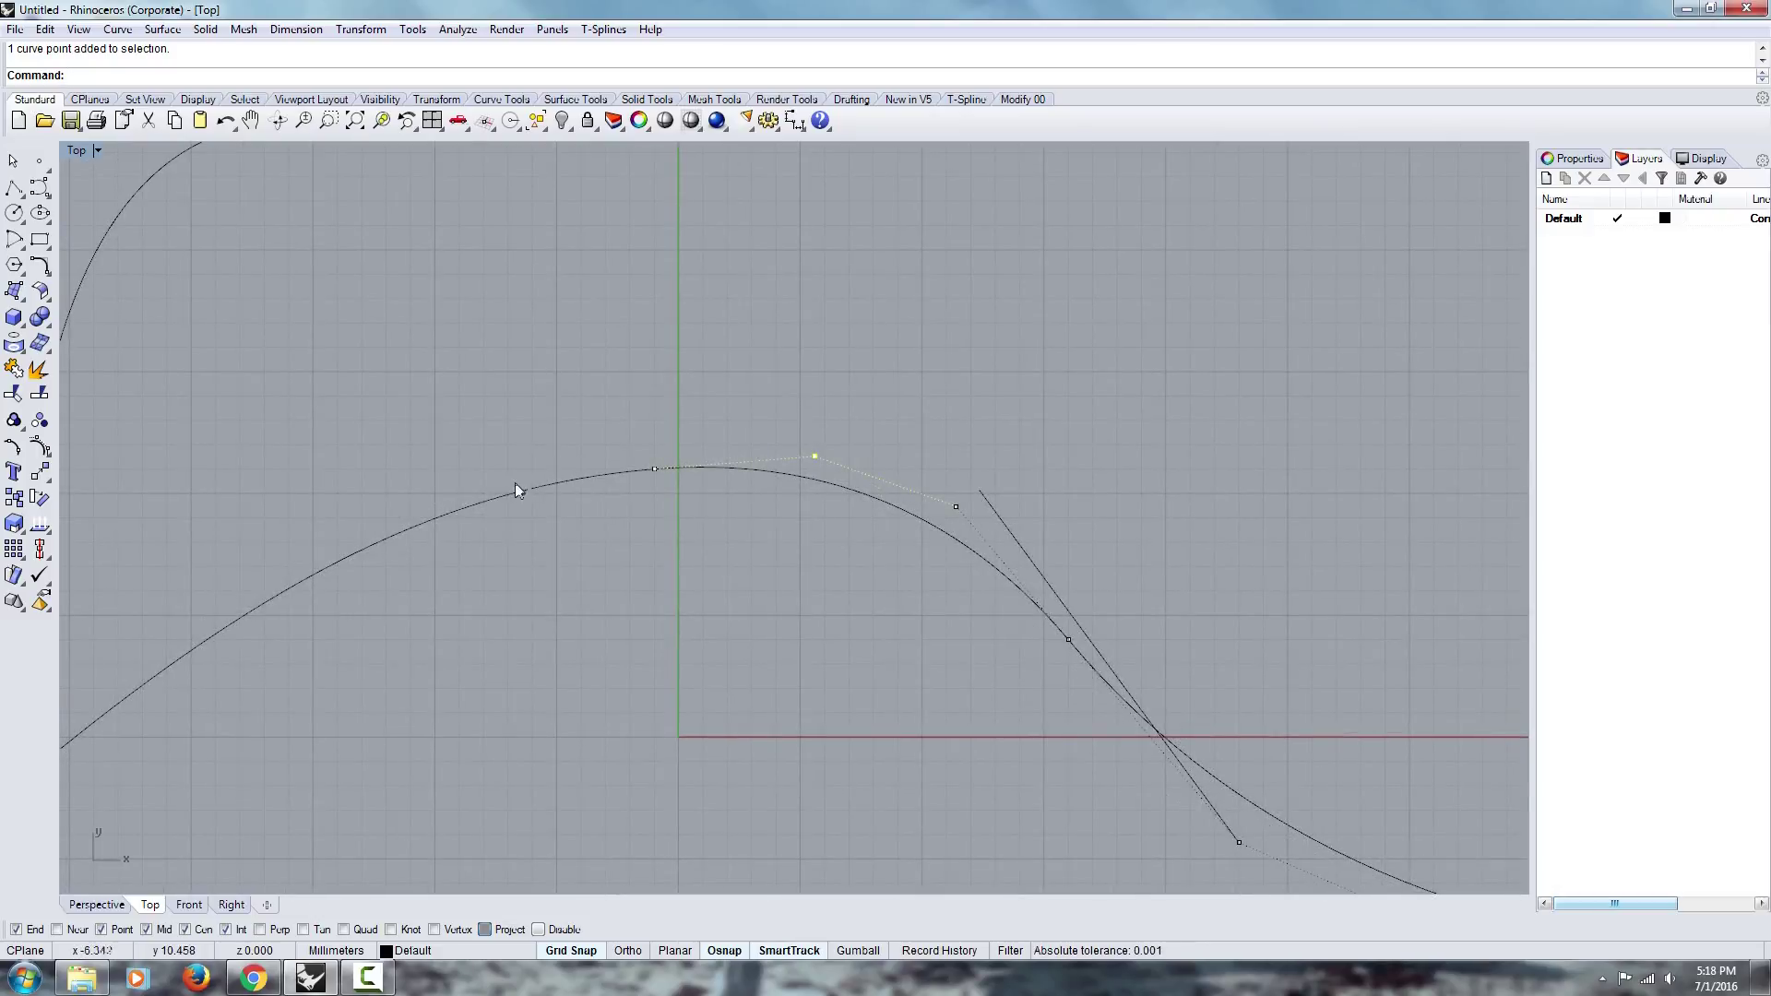
scroll(634, 581, down, 3)
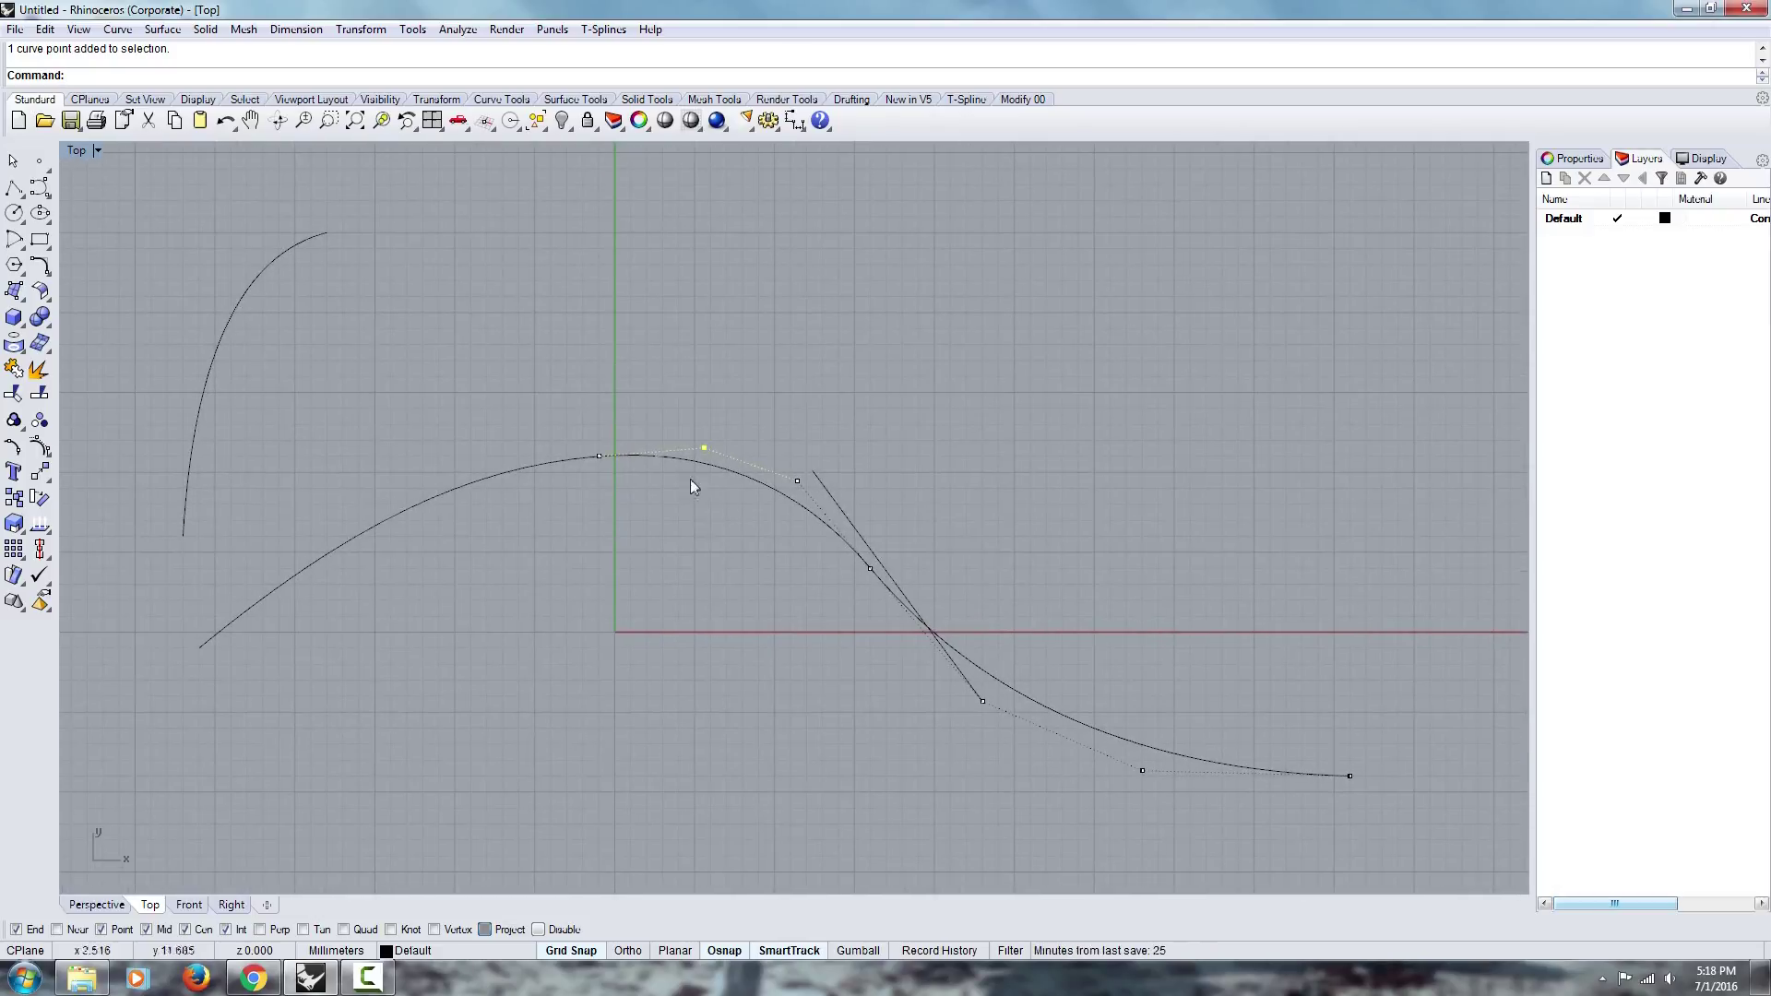
right_drag(731, 579, 781, 593)
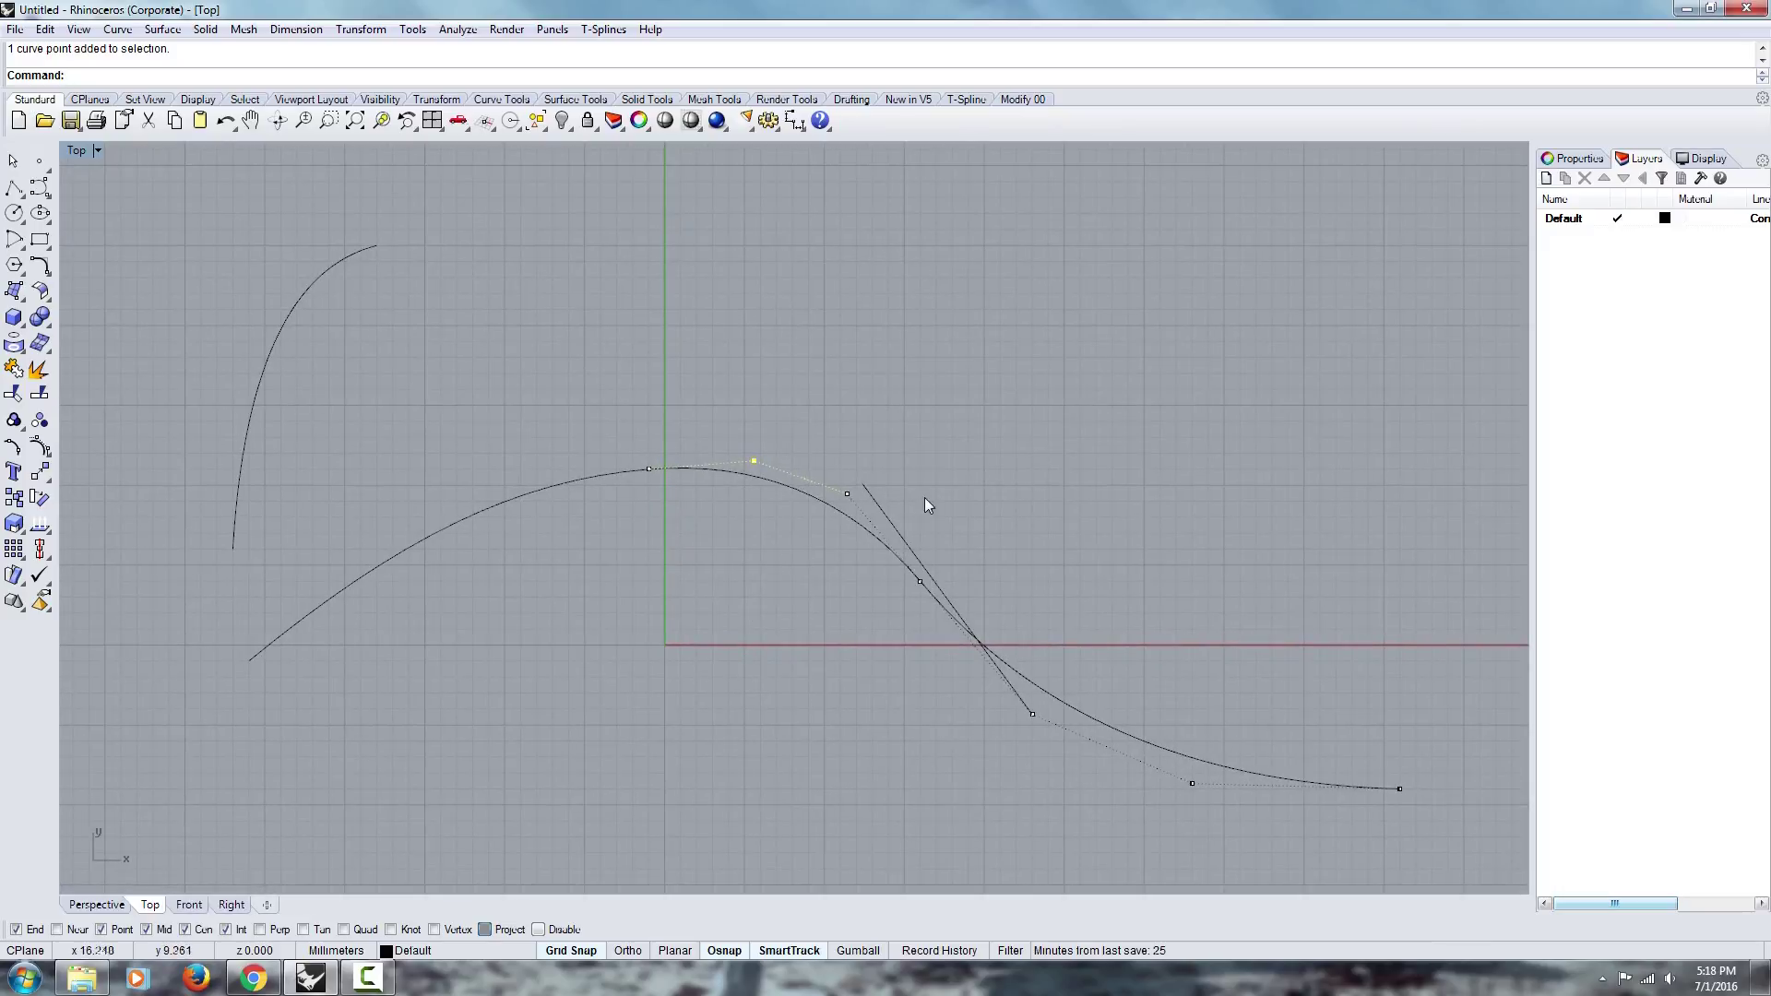
right_drag(741, 479, 774, 499)
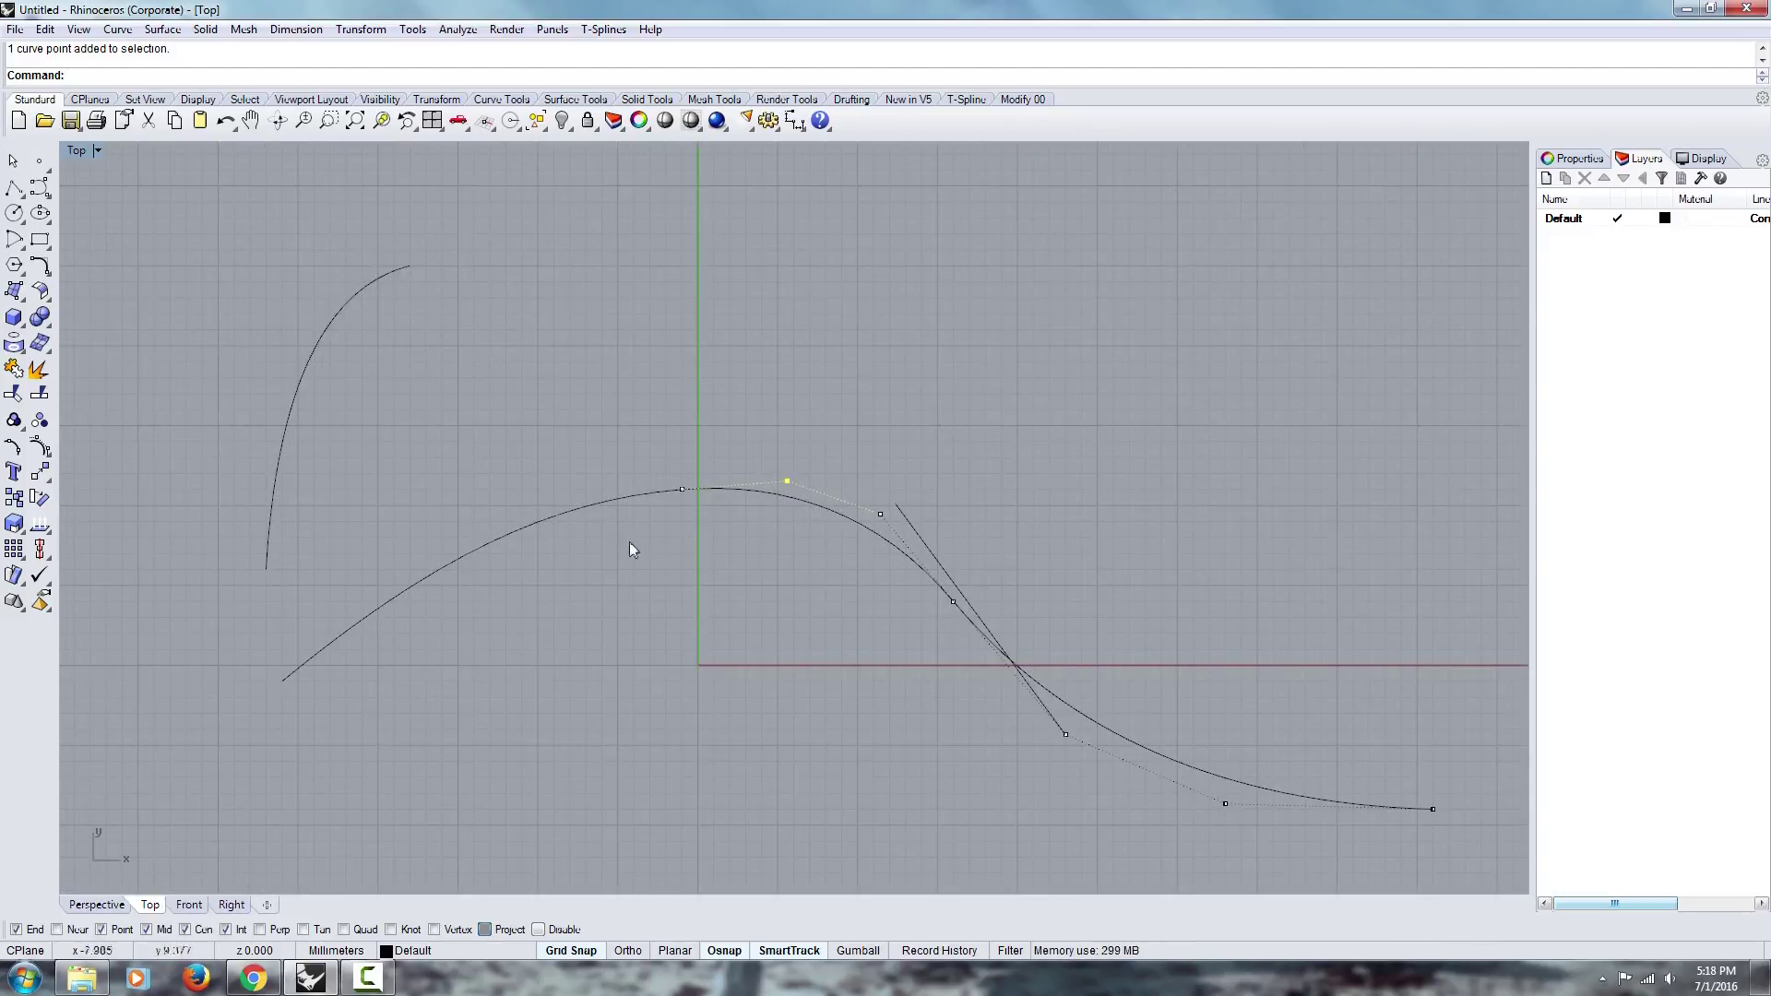
drag(758, 406, 895, 551)
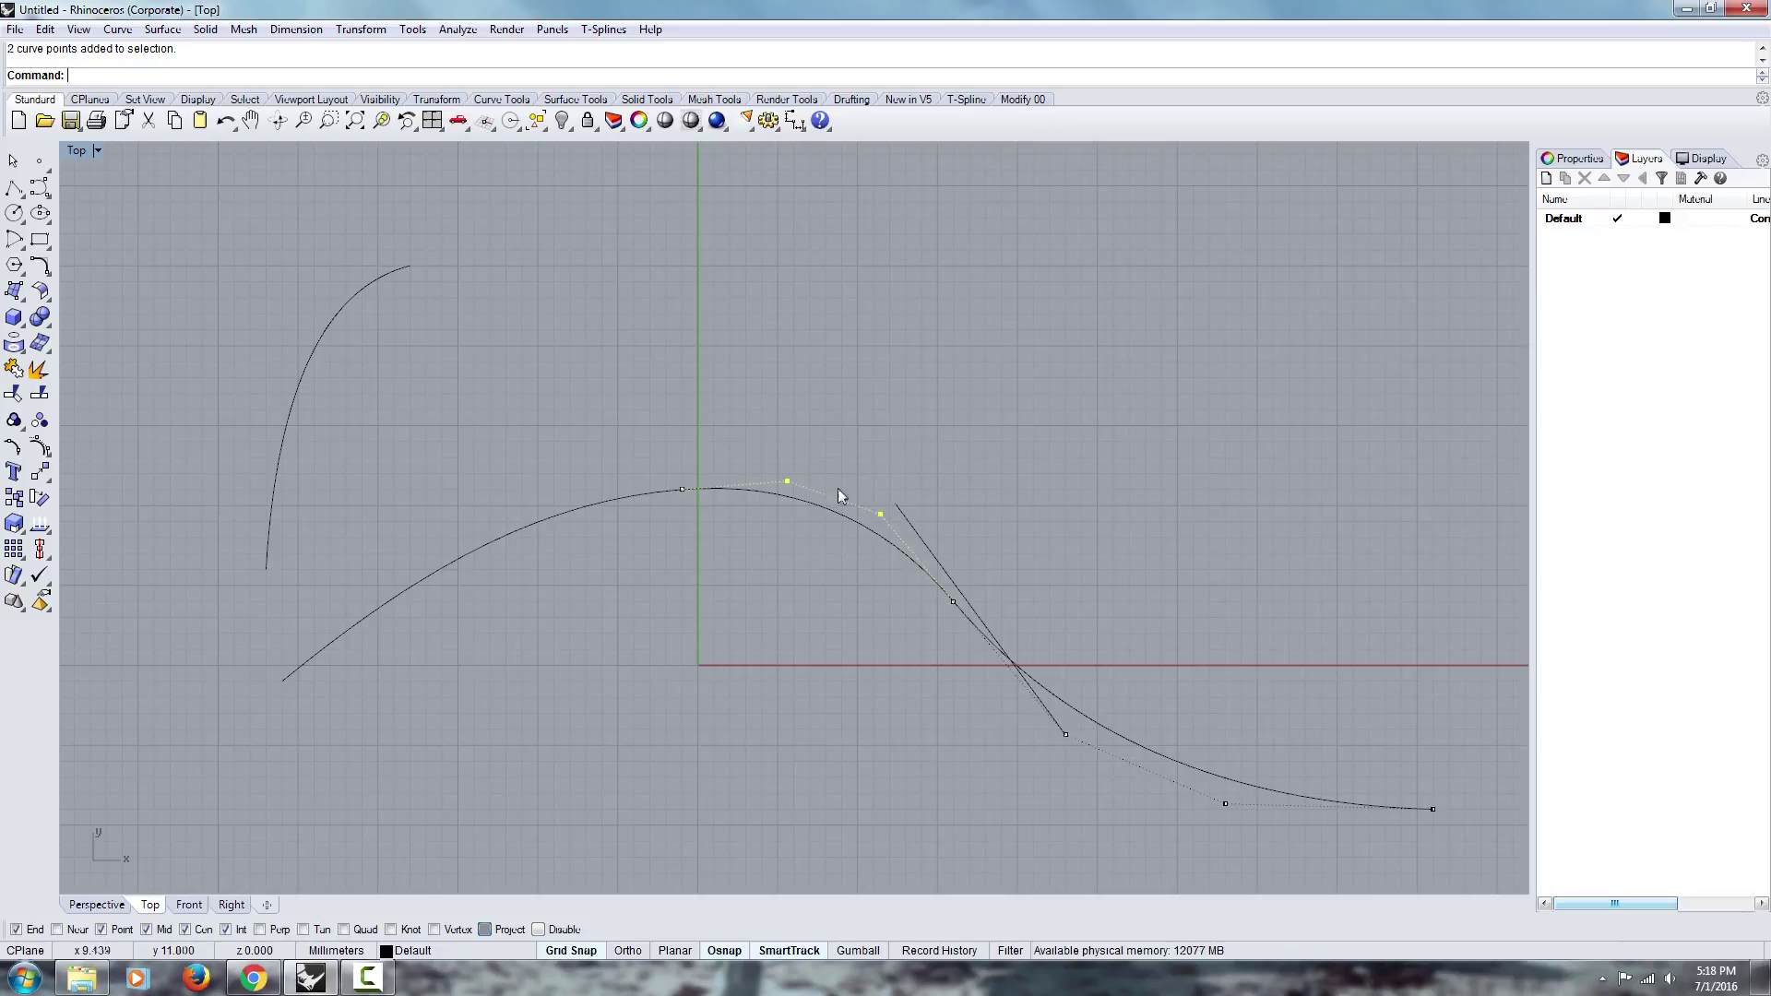
key(Escape)
Draw a straight horizontal degree 3 interpolated curve through two points above the matched curves and select it.
click(40, 187)
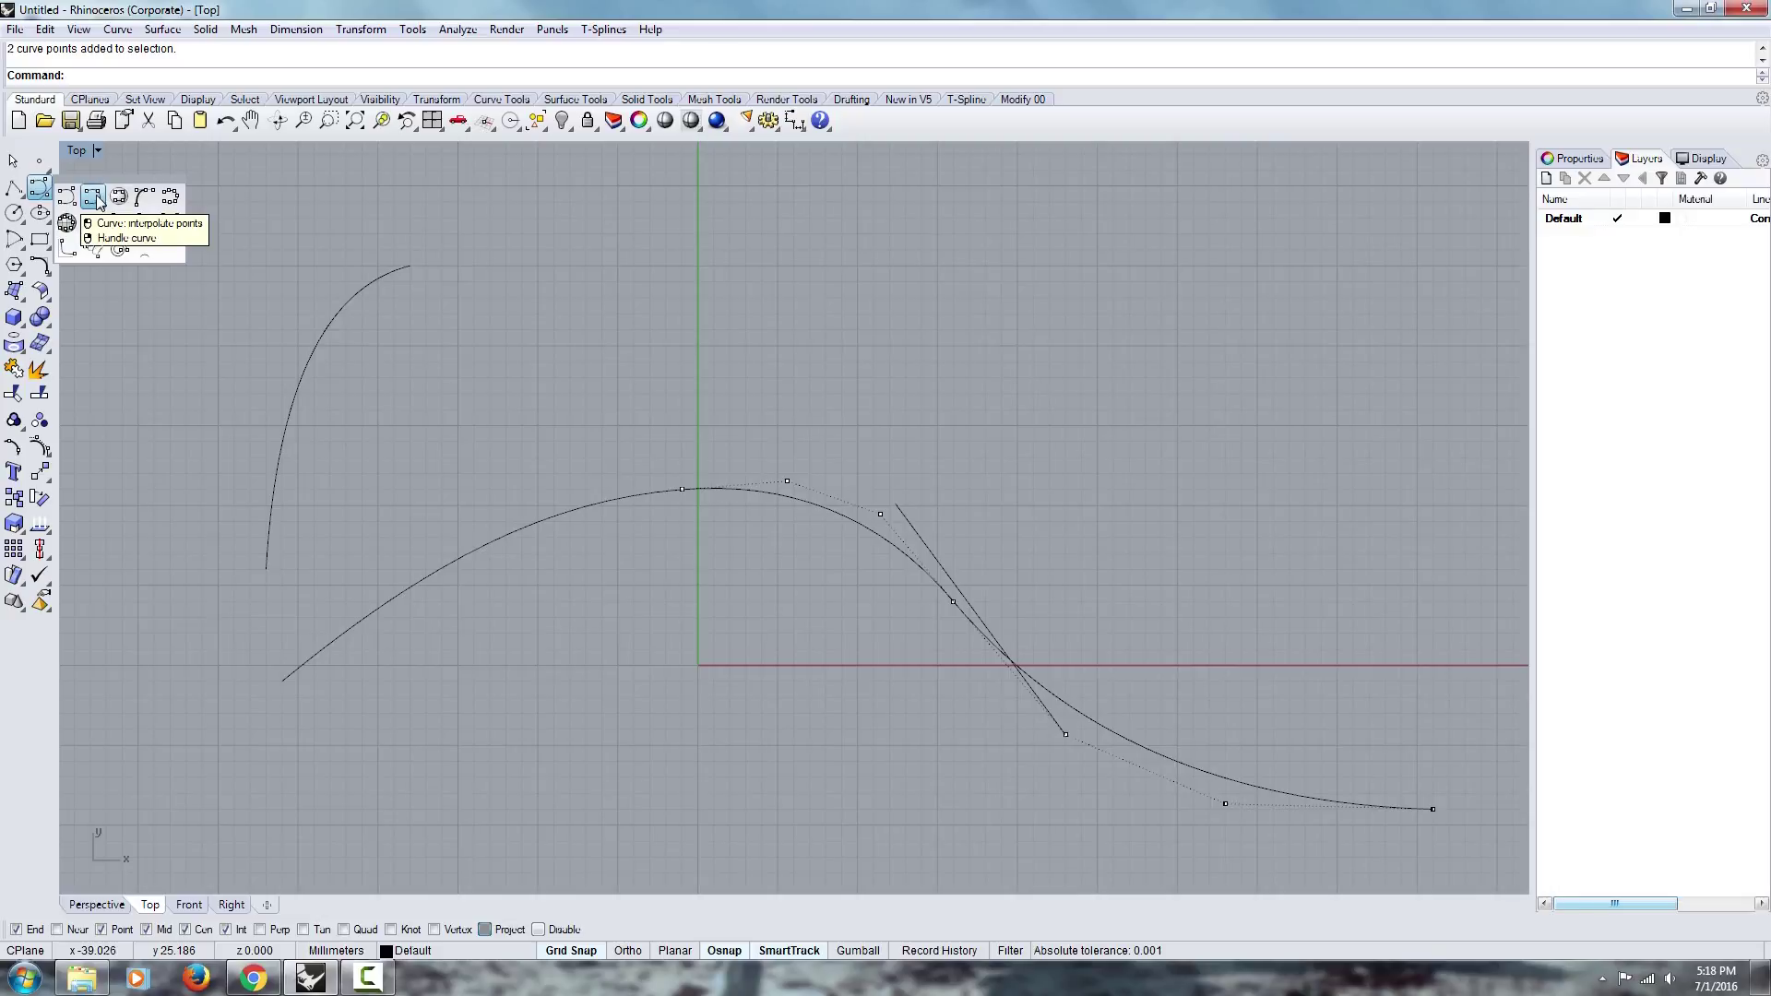
click(94, 198)
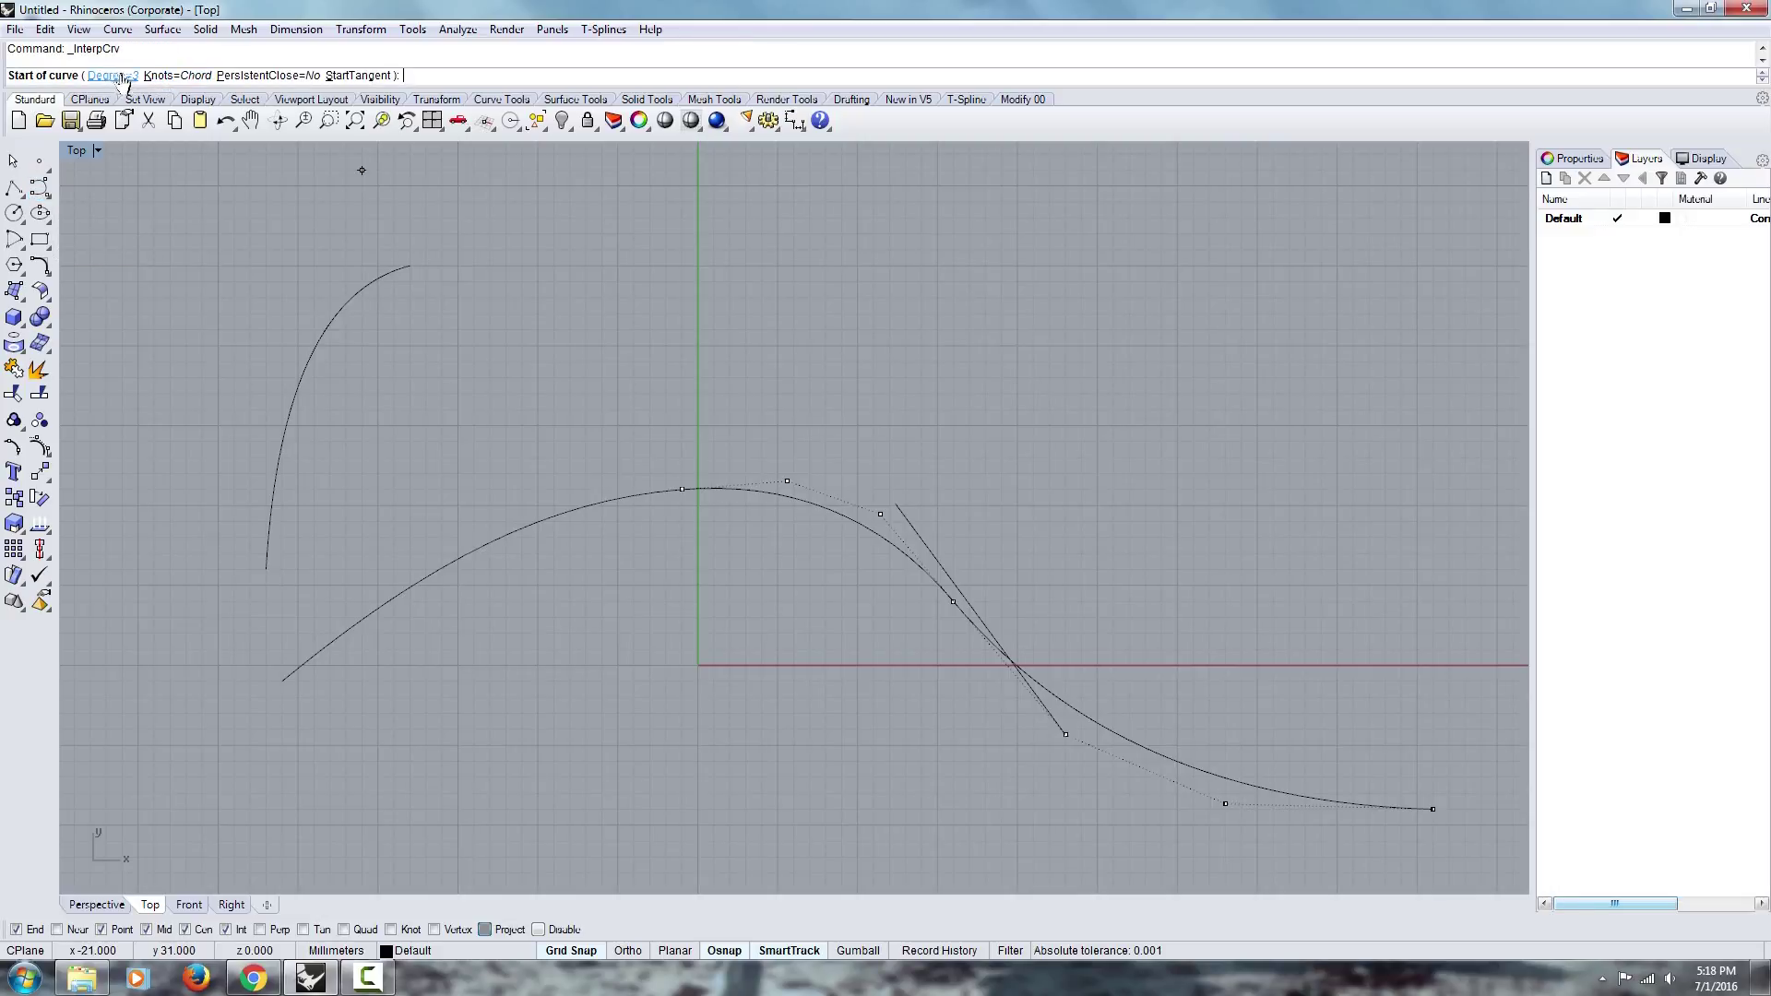
click(664, 329)
click(1079, 329)
key(Return)
click(794, 329)
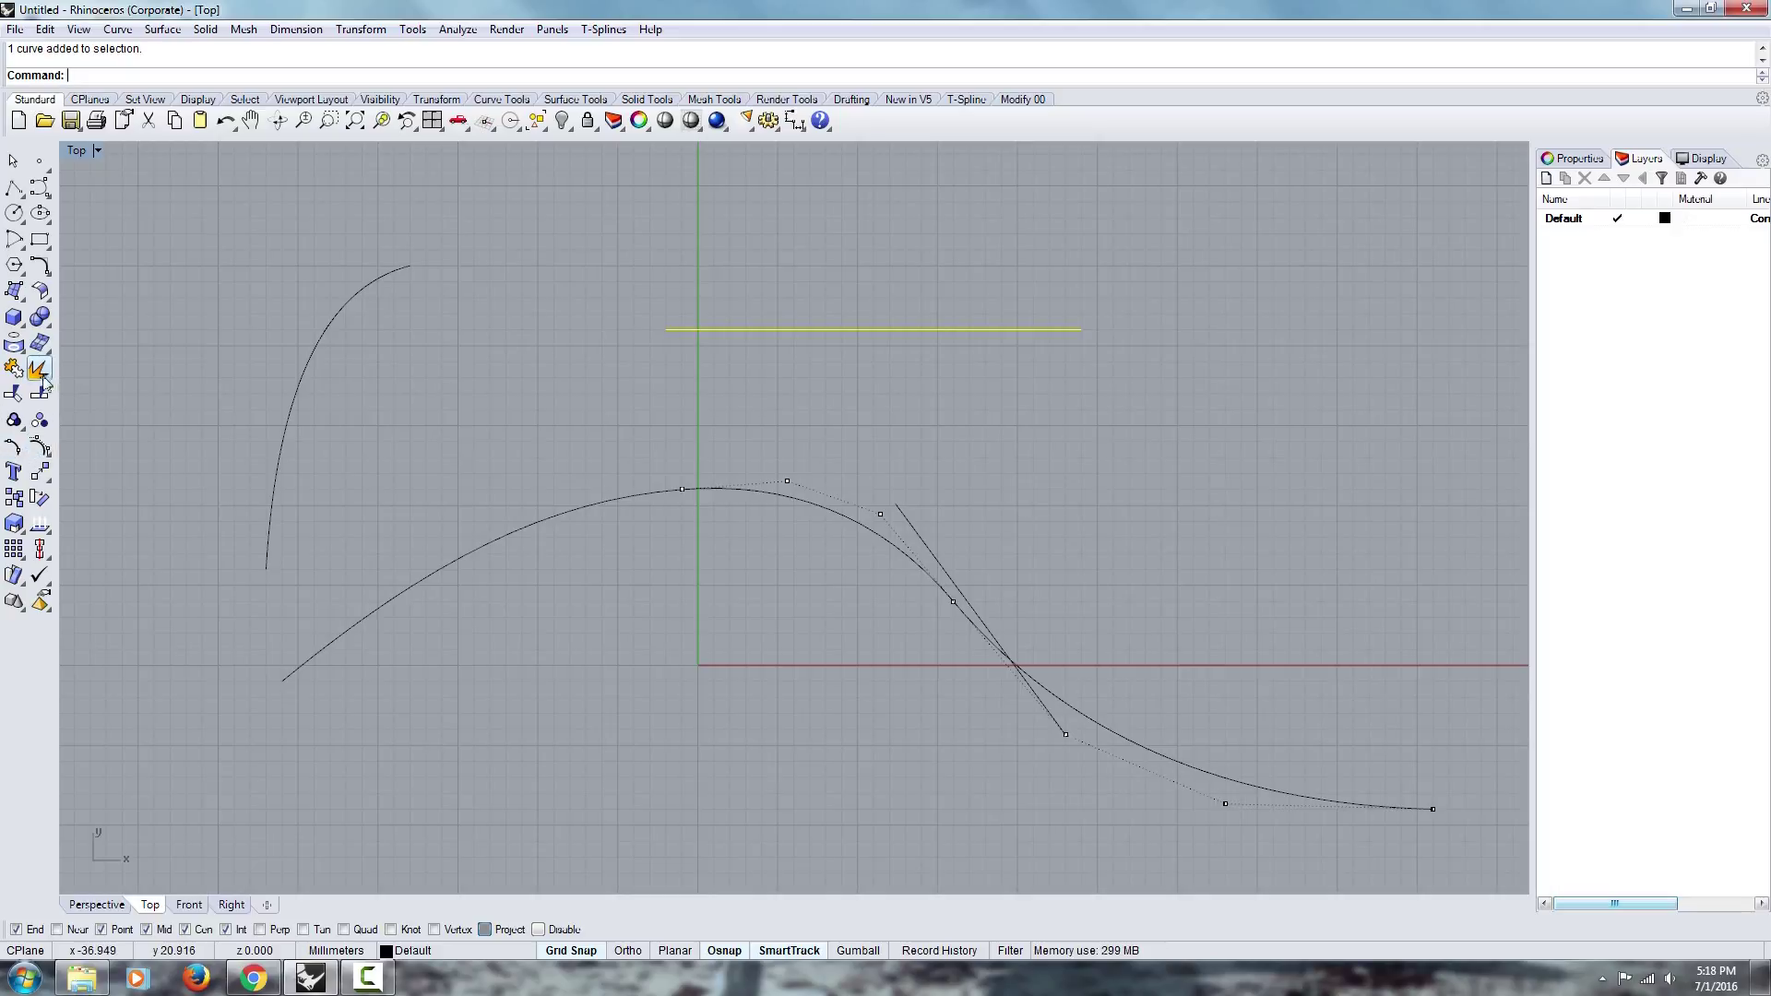
Turn on the horizontal curve's control points and examine its two inner points between the two ends.
click(42, 450)
drag(624, 277, 719, 391)
drag(864, 380, 992, 374)
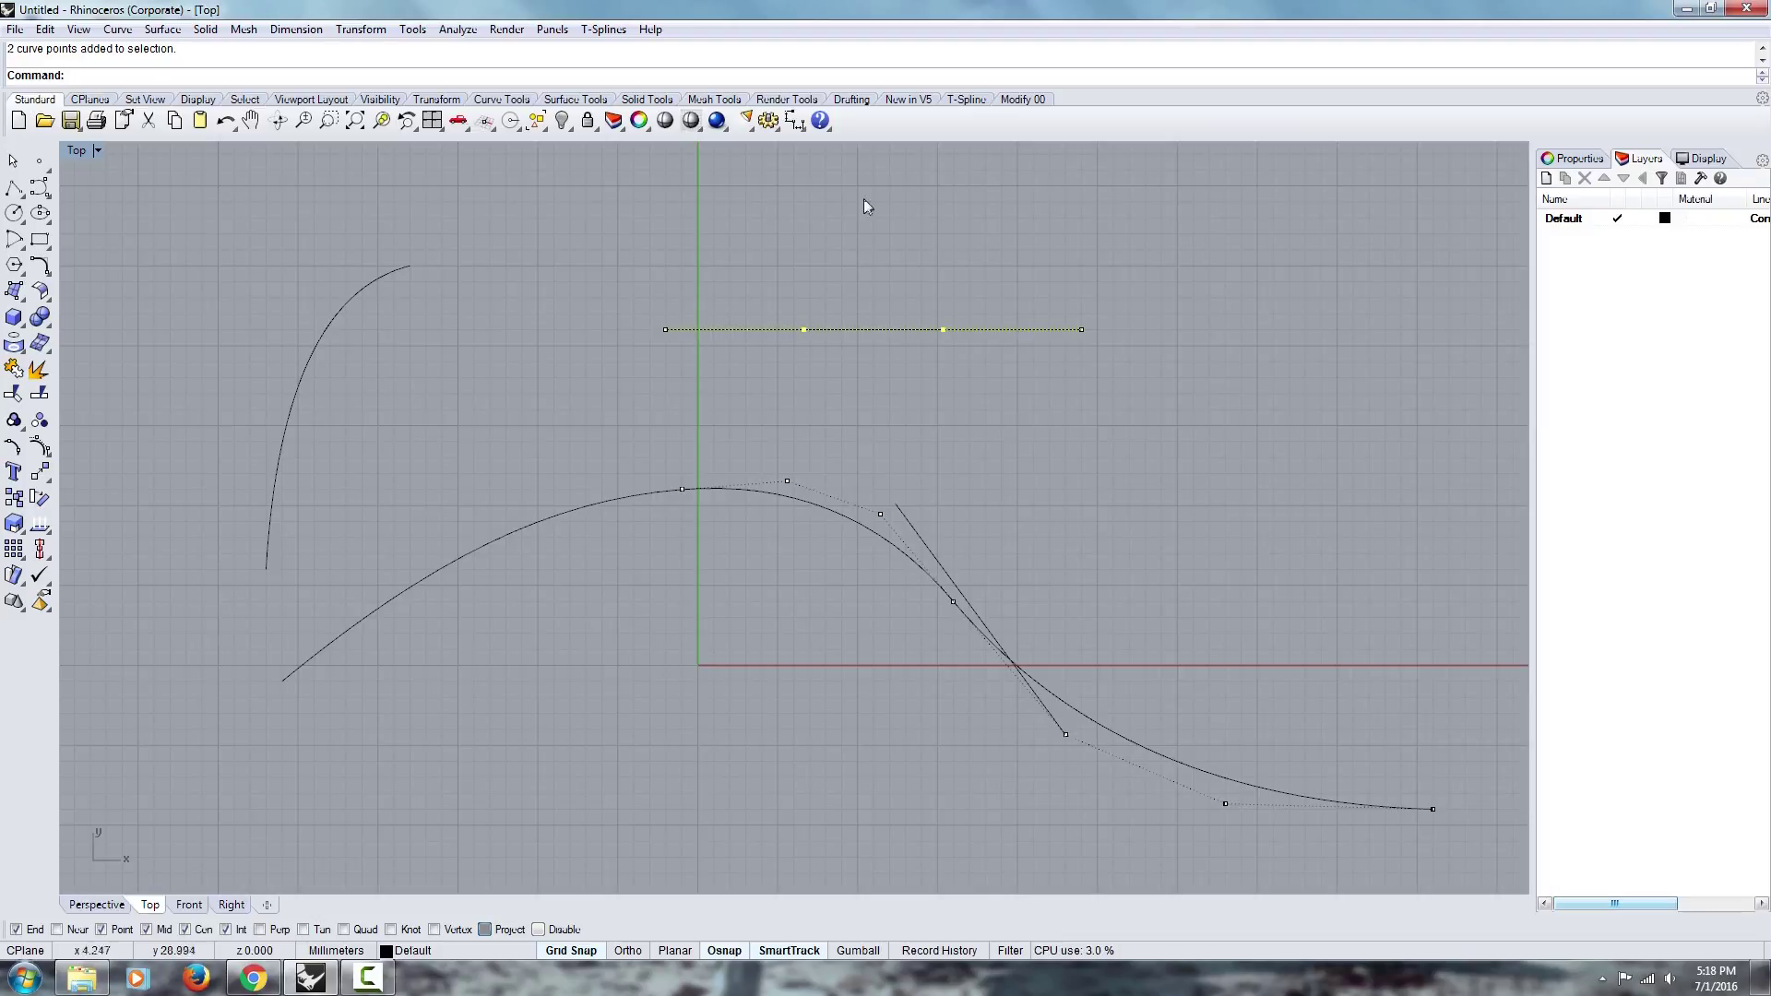
click(1112, 351)
right_drag(1052, 556, 960, 553)
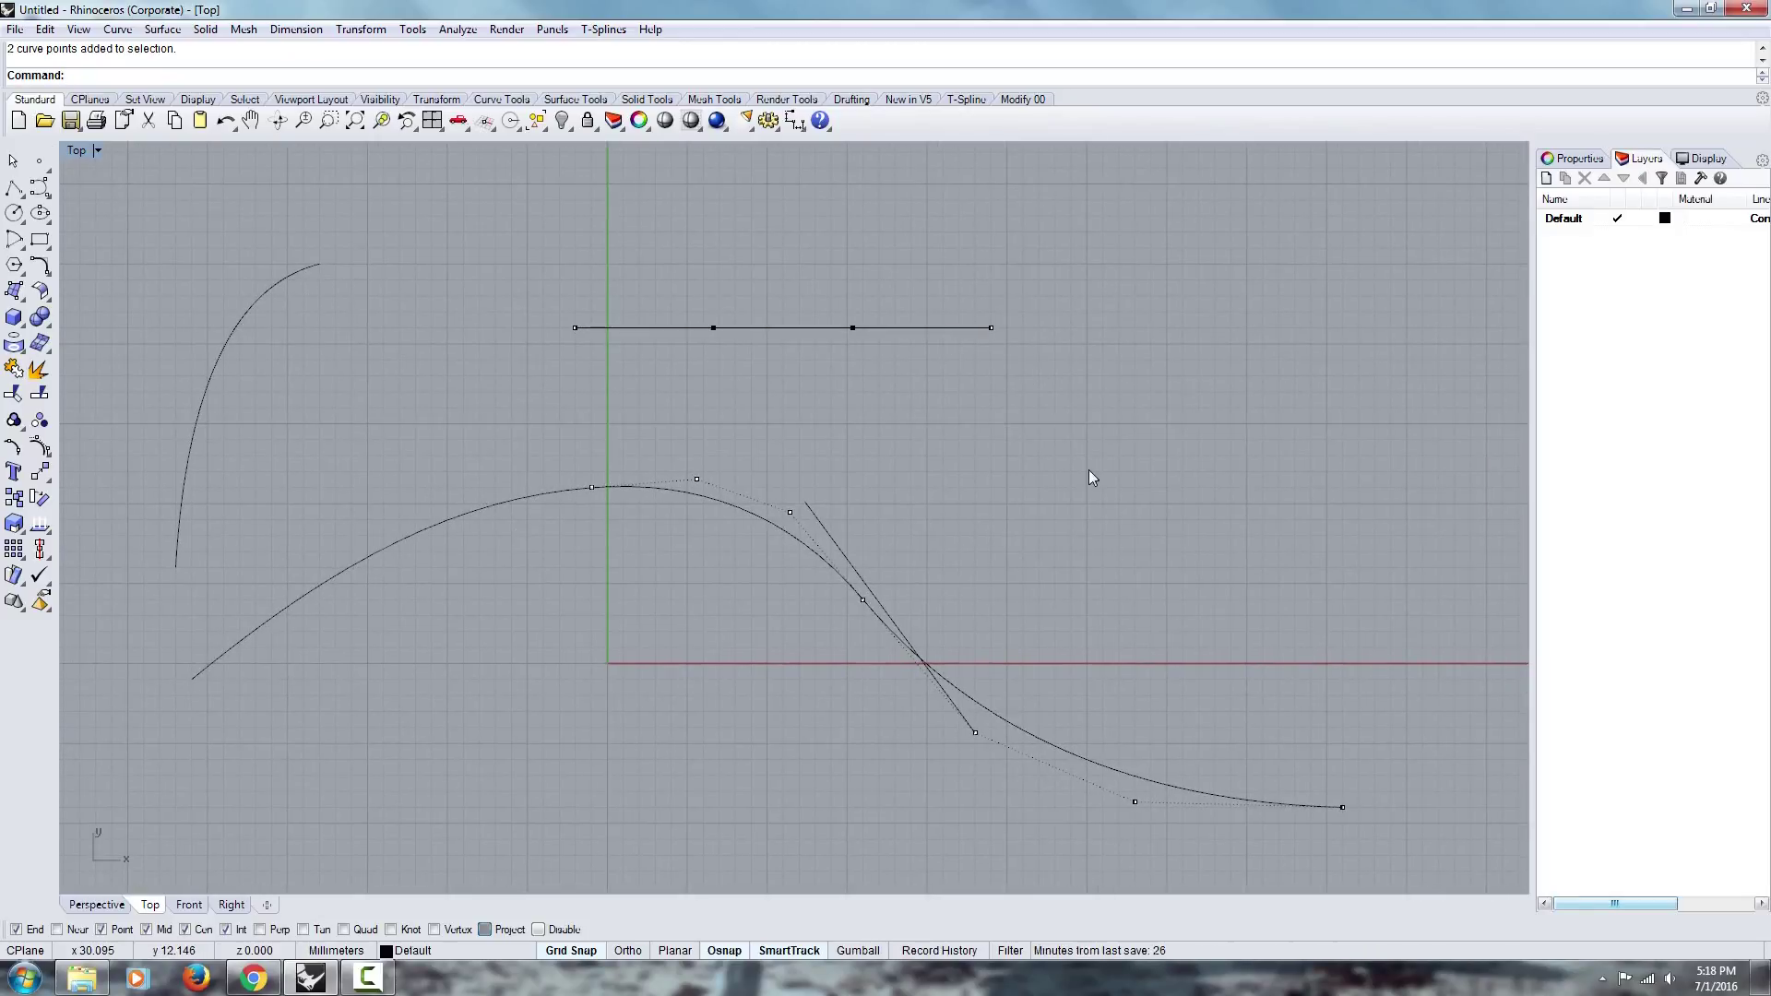
Delete the straight diagonal reference line that crosses the lower junction of the matched curves.
right_drag(838, 336, 873, 345)
click(884, 562)
key(Delete)
right_drag(1011, 518, 957, 517)
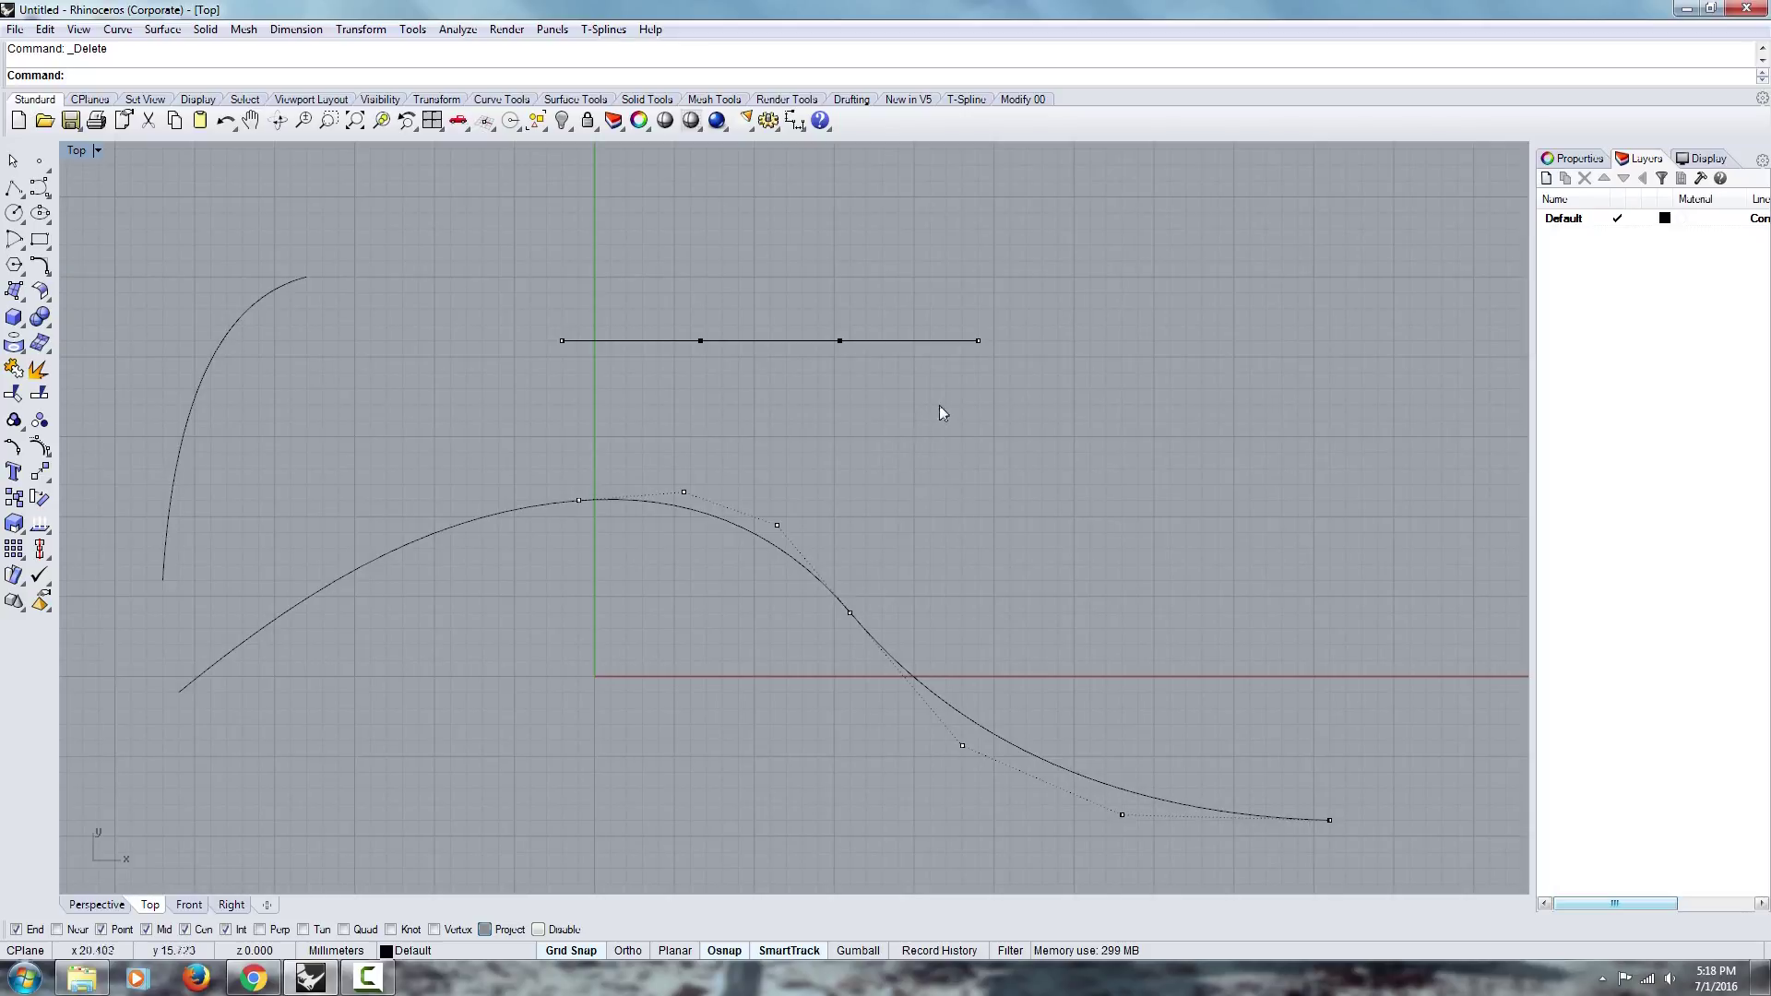
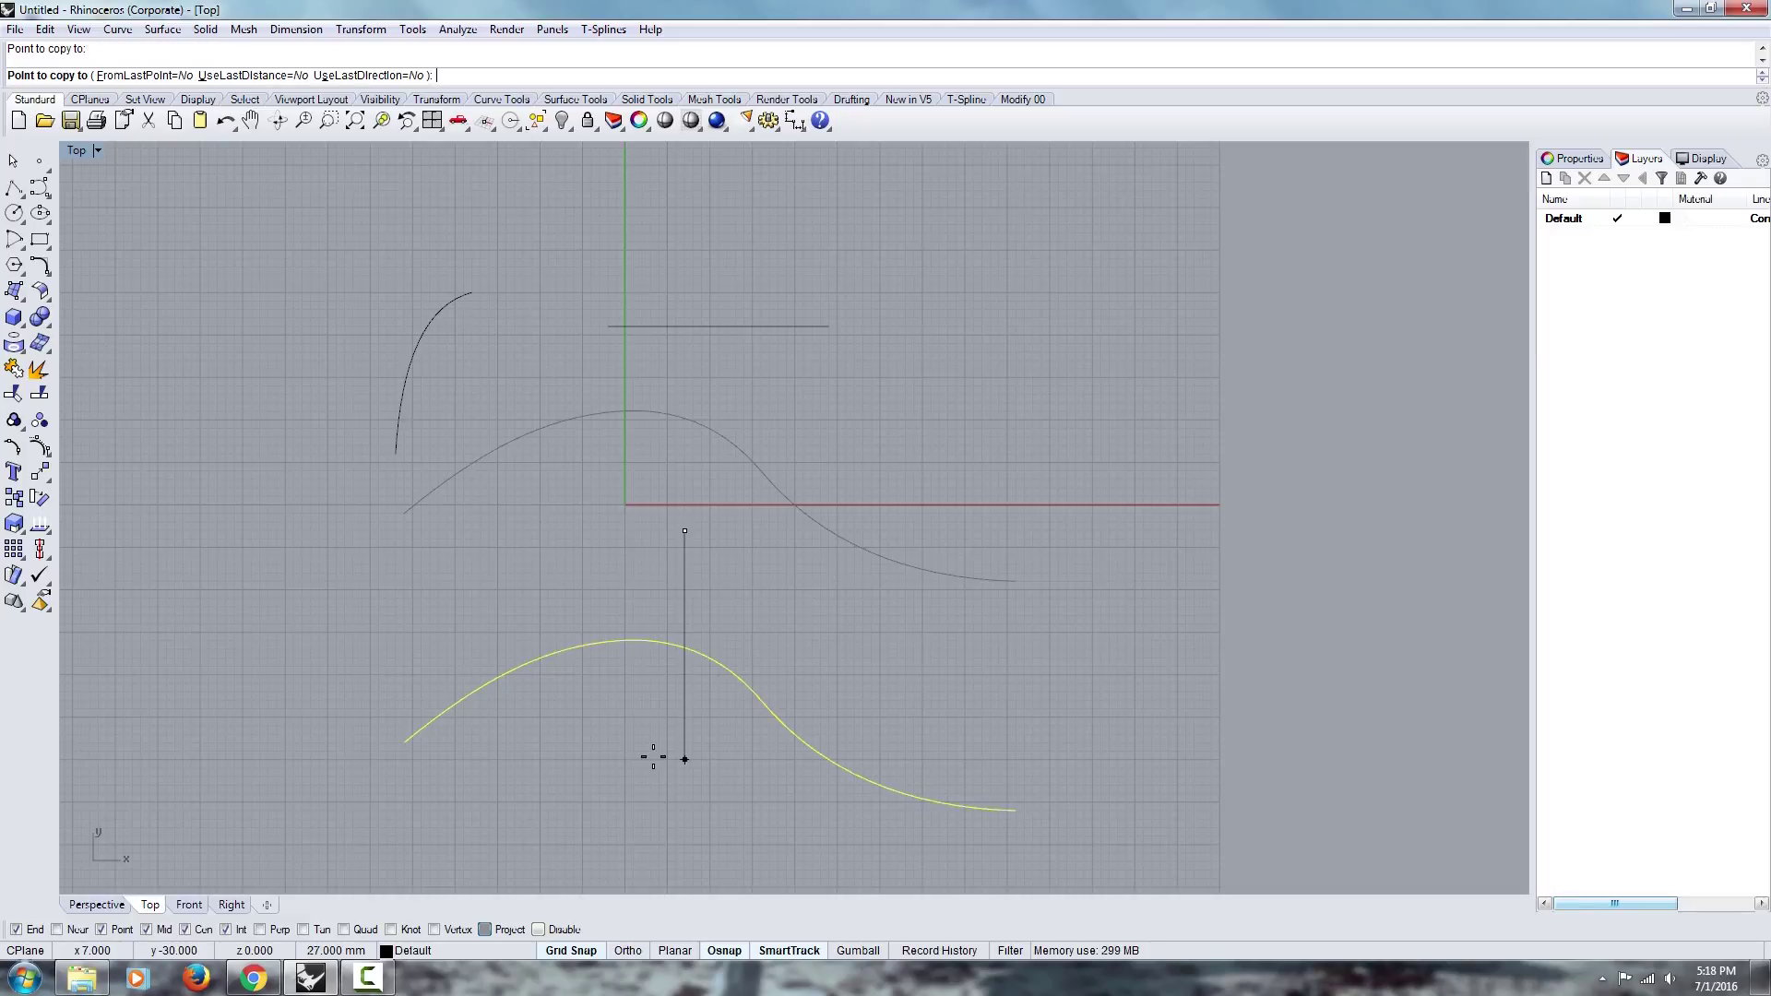
Finish copying the three matched curves 27 mm straight down, and delete the copied middle curve.
key(Return)
click(676, 655)
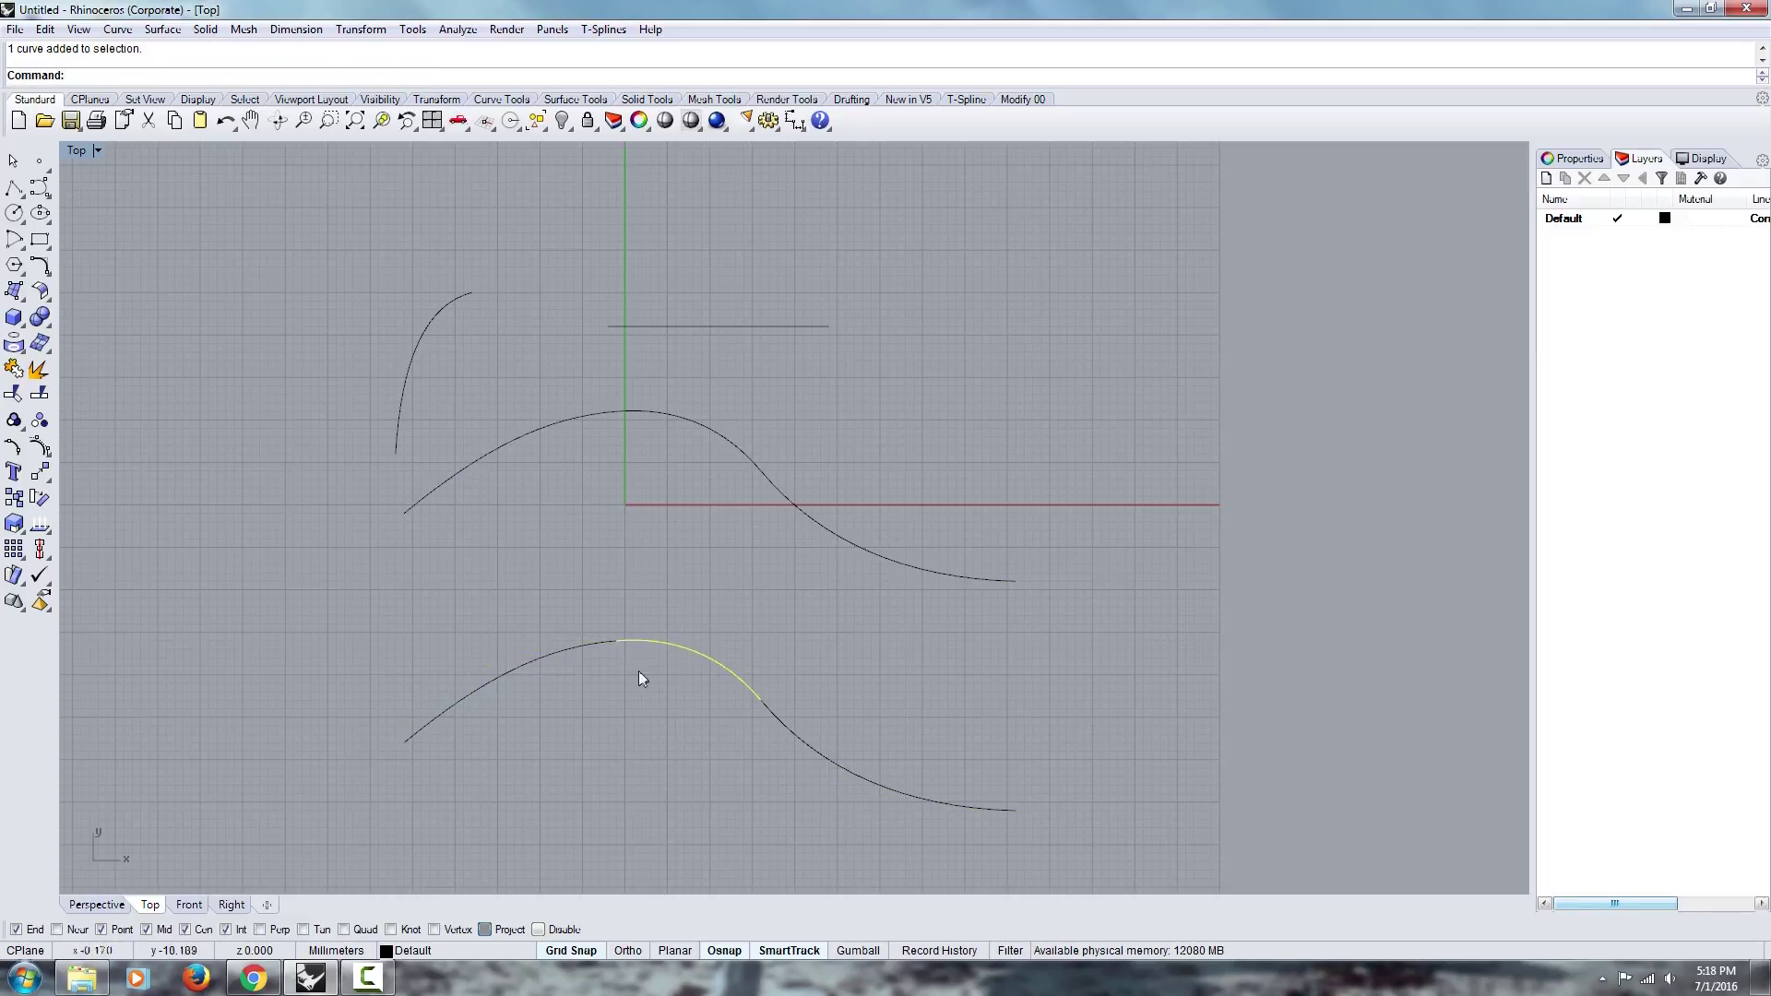
key(Delete)
Show the straight horizontal curve's four control points, select them all and delete the curve.
right_drag(716, 520, 752, 576)
click(728, 381)
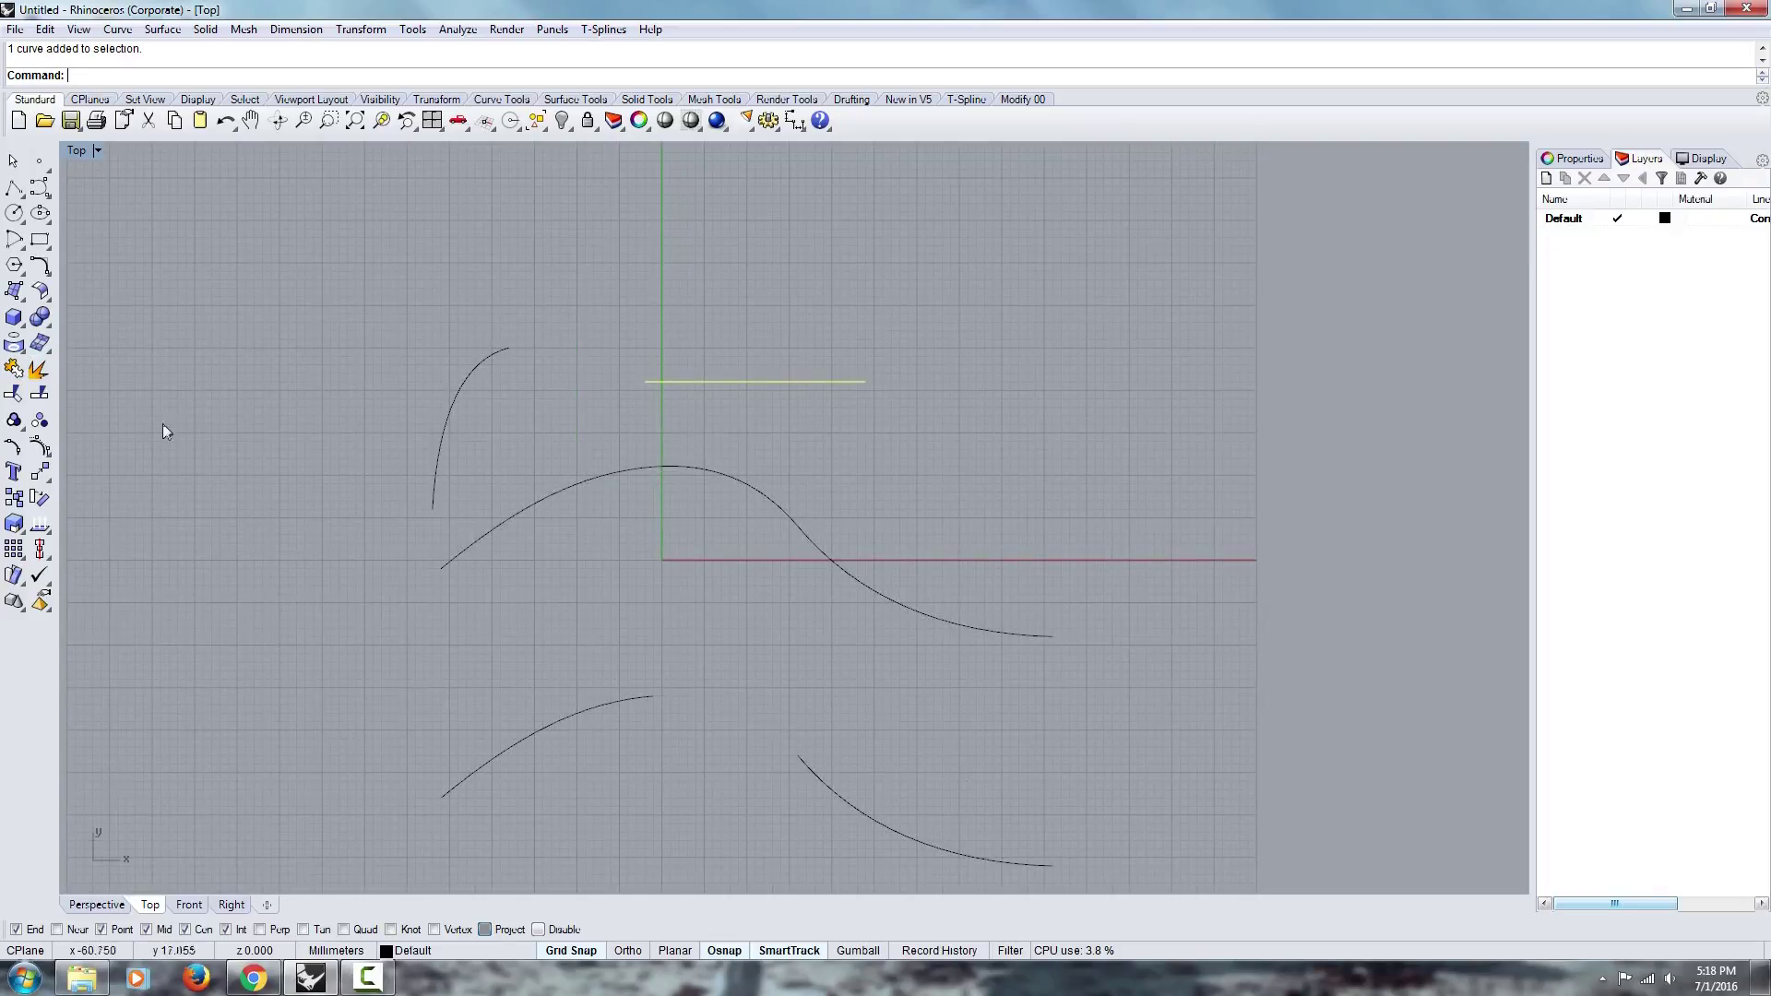
click(42, 446)
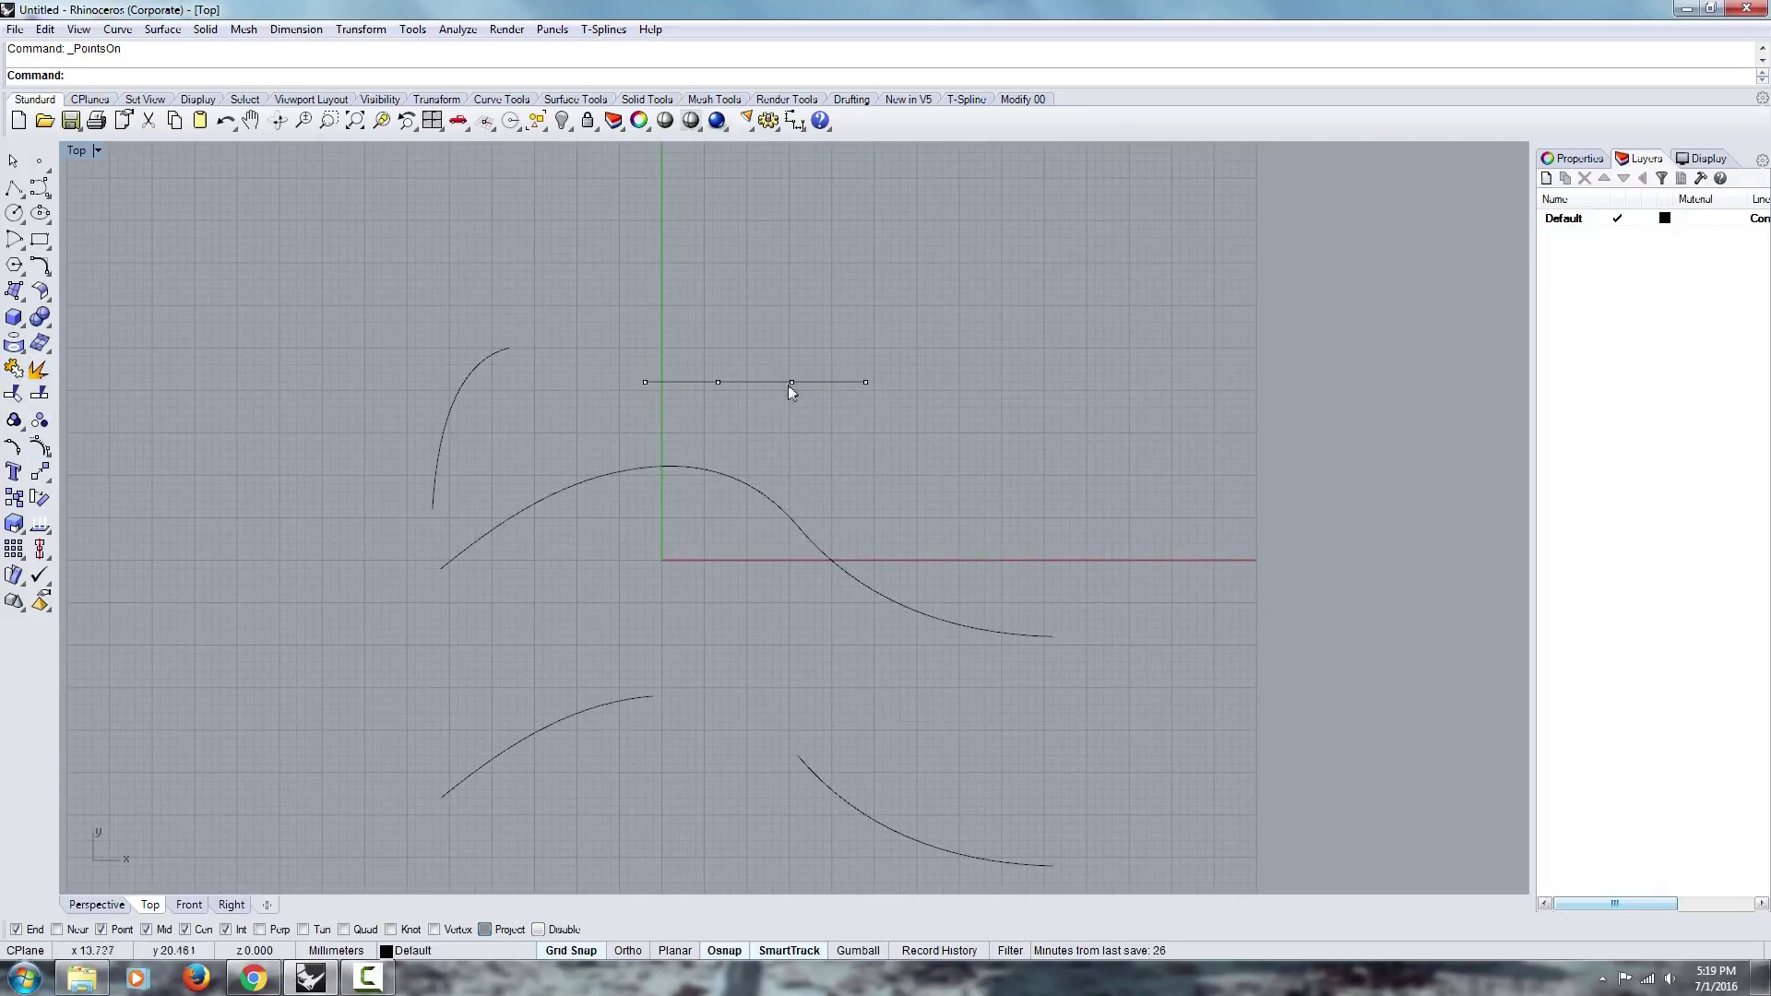
drag(624, 352, 929, 399)
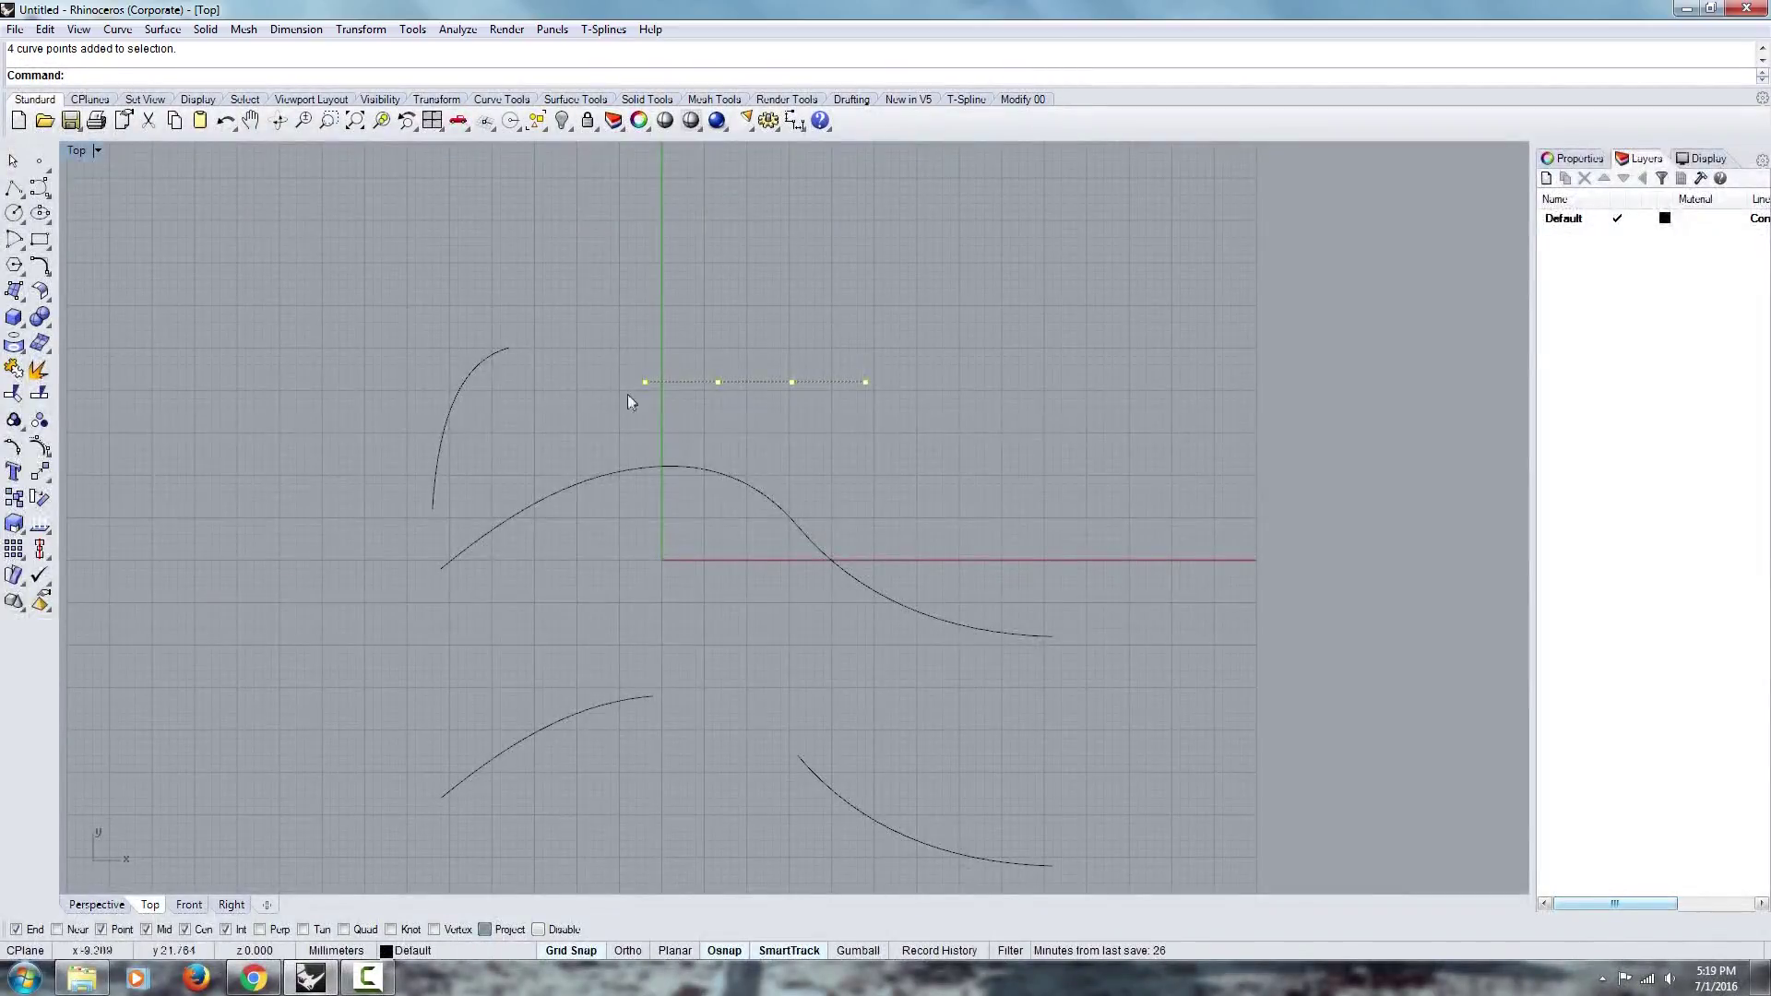
key(Delete)
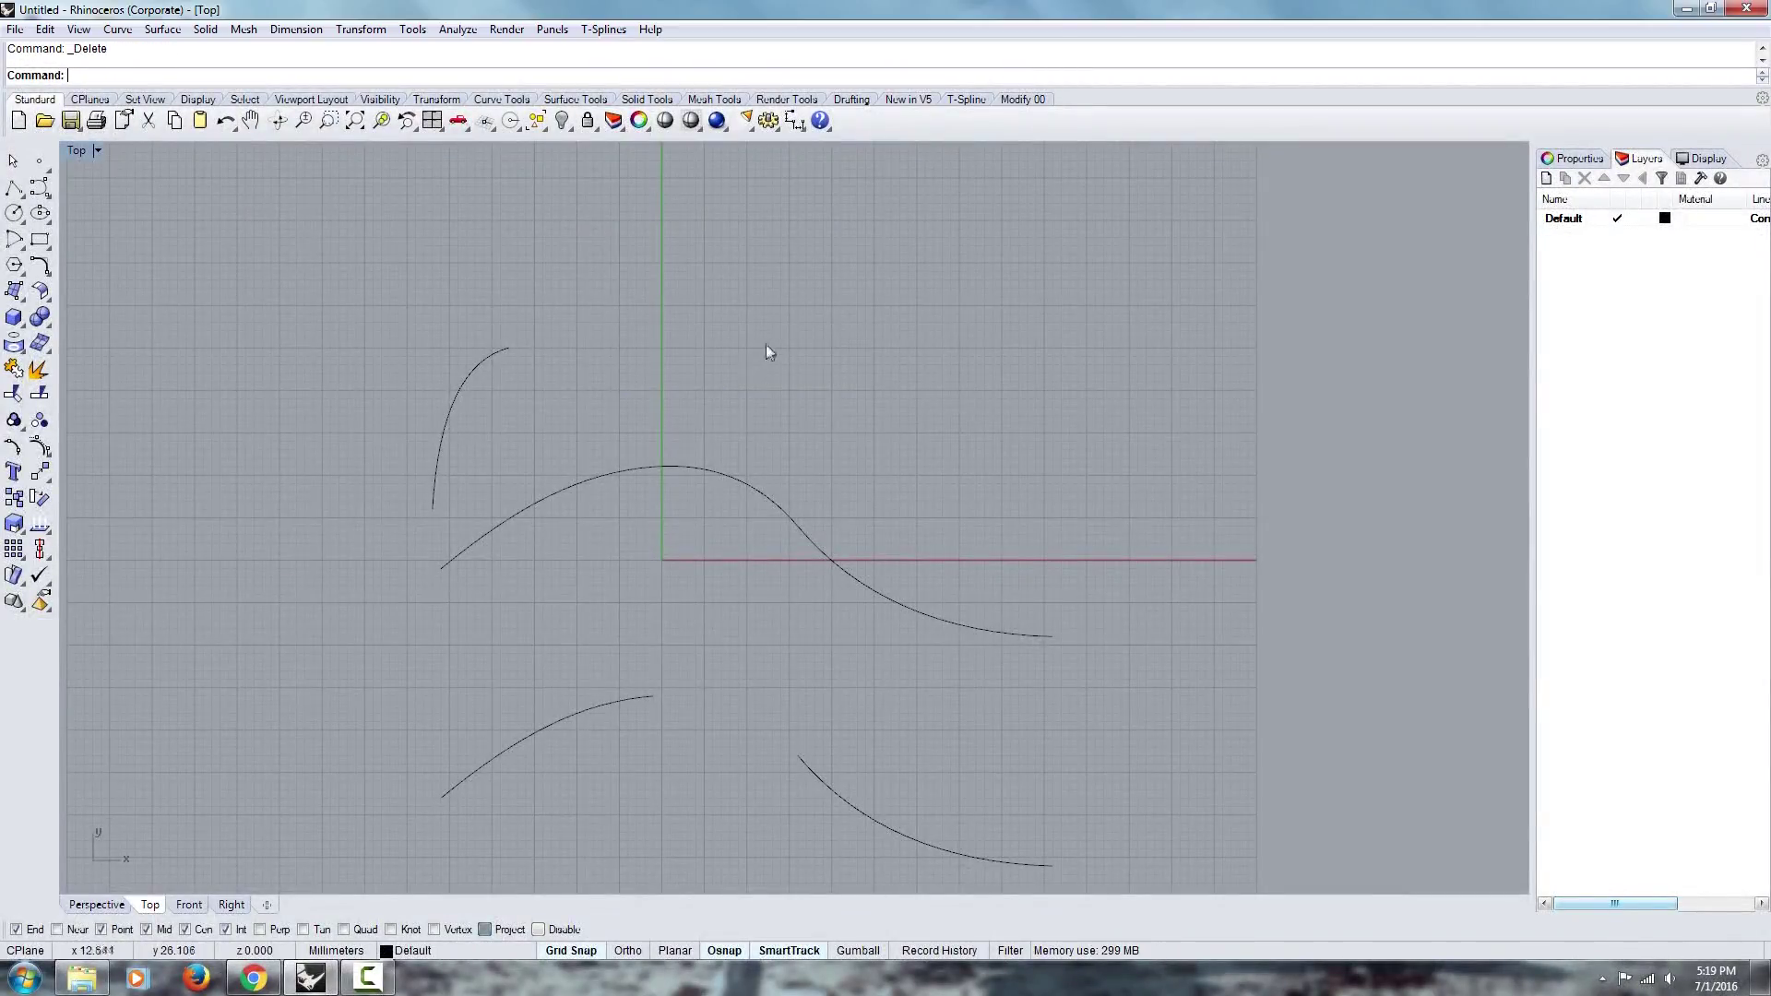
Draw a degree 5 interpolated curve across the gap between the facing ends of the two copied curves.
click(39, 188)
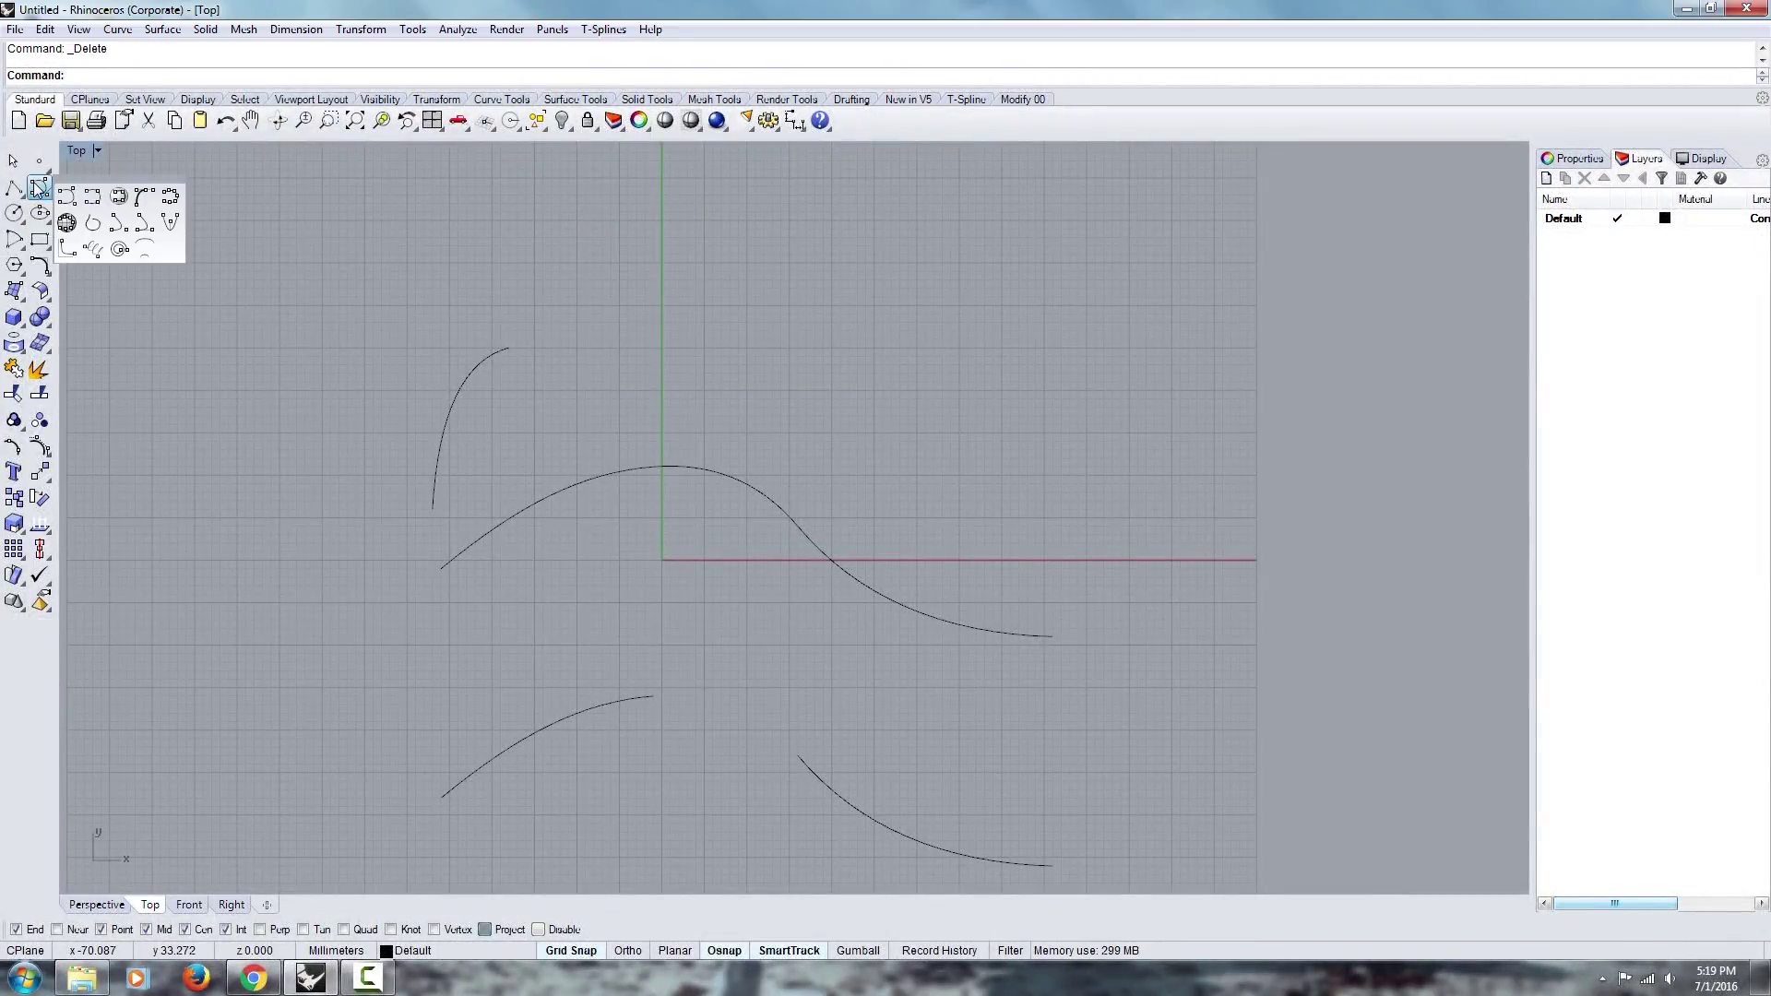
click(91, 198)
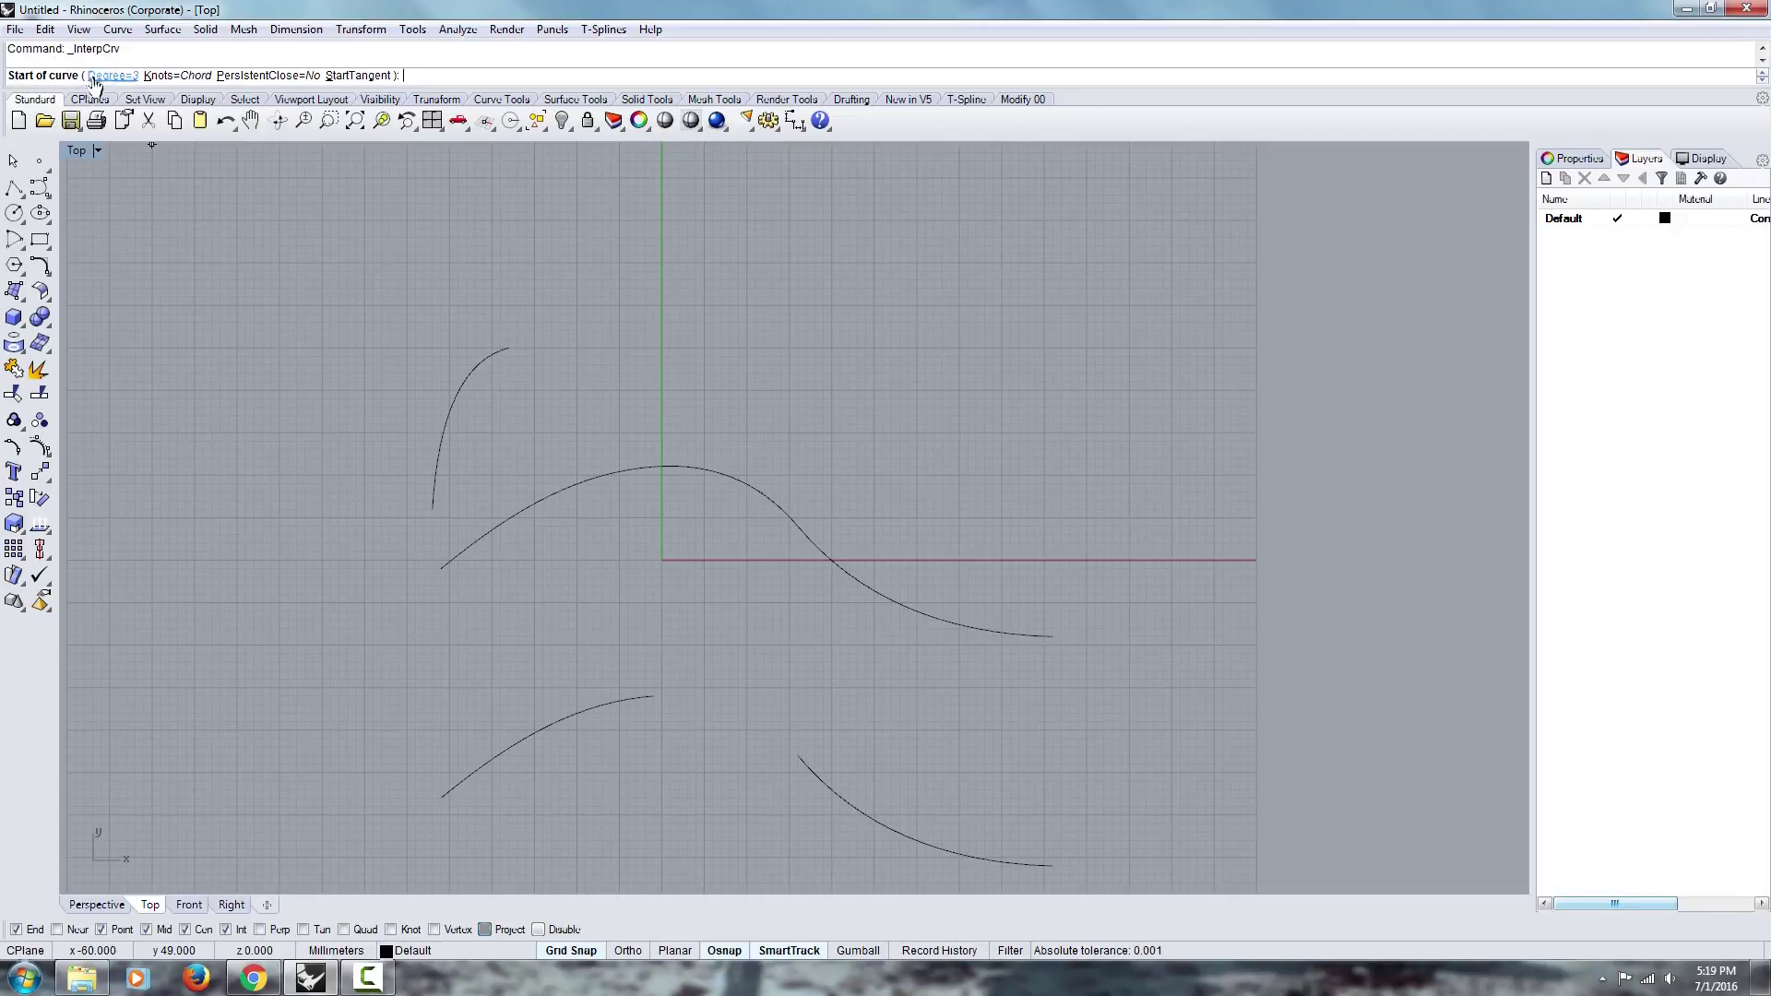
click(127, 81)
text(5)
key(Return)
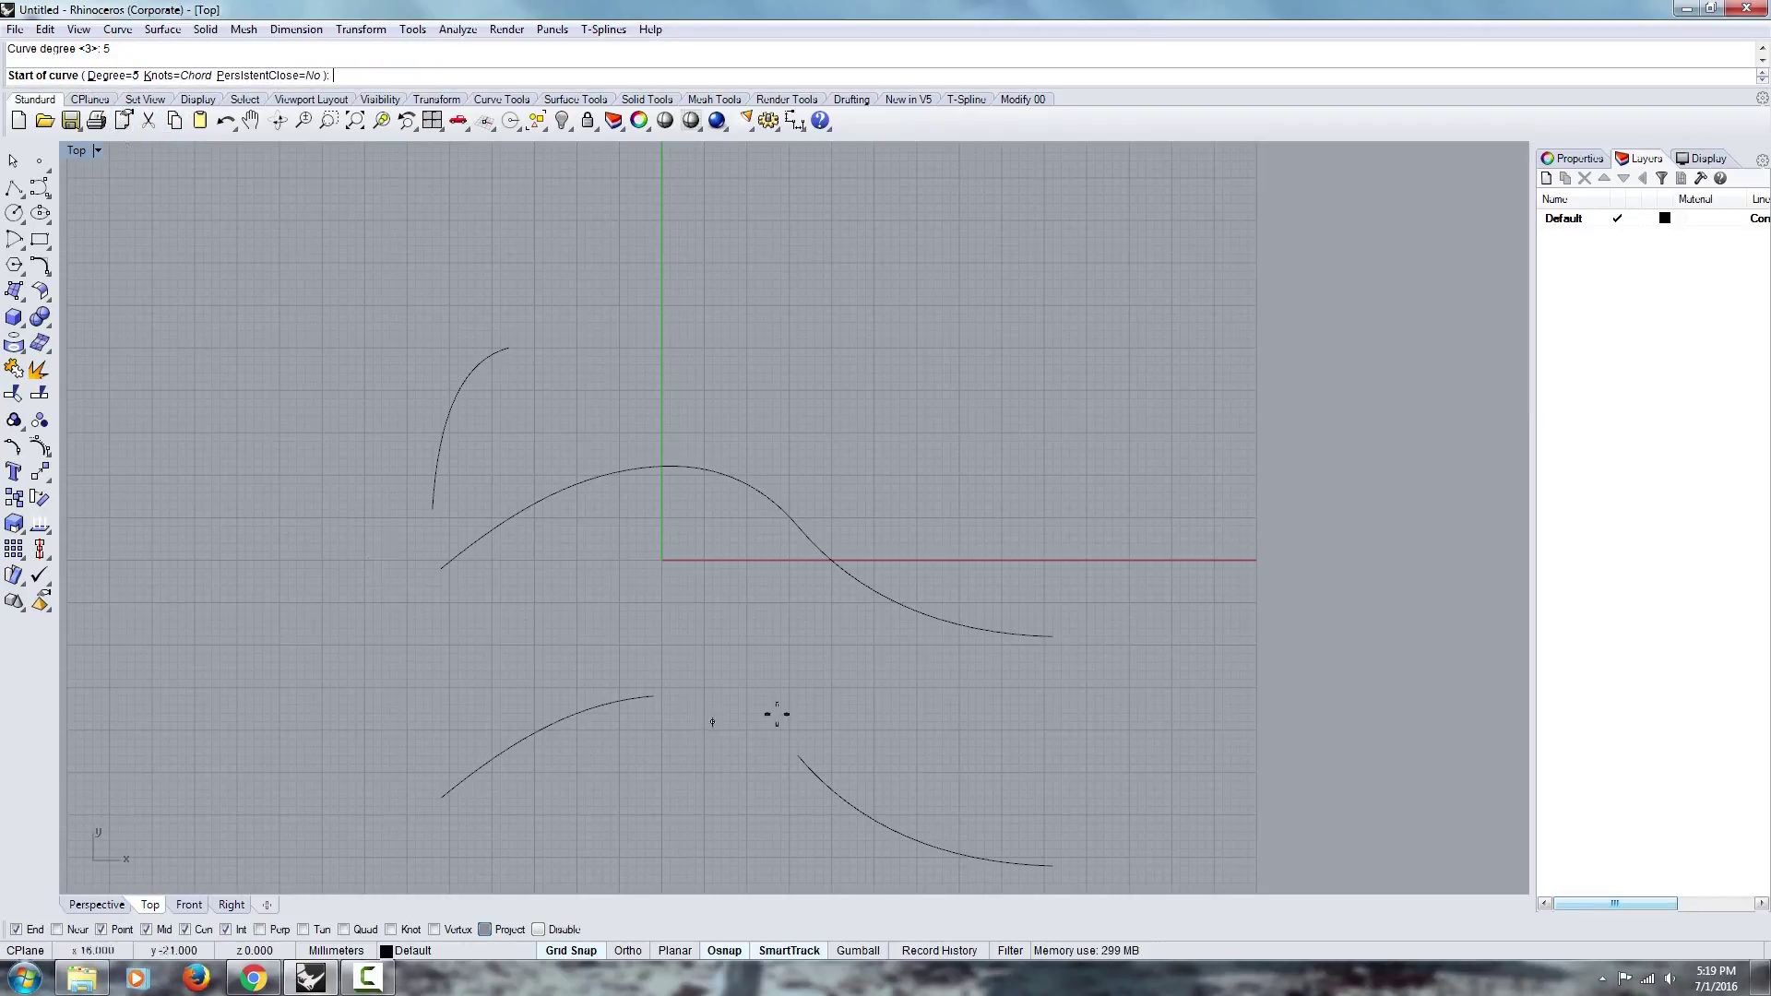
click(656, 694)
click(799, 755)
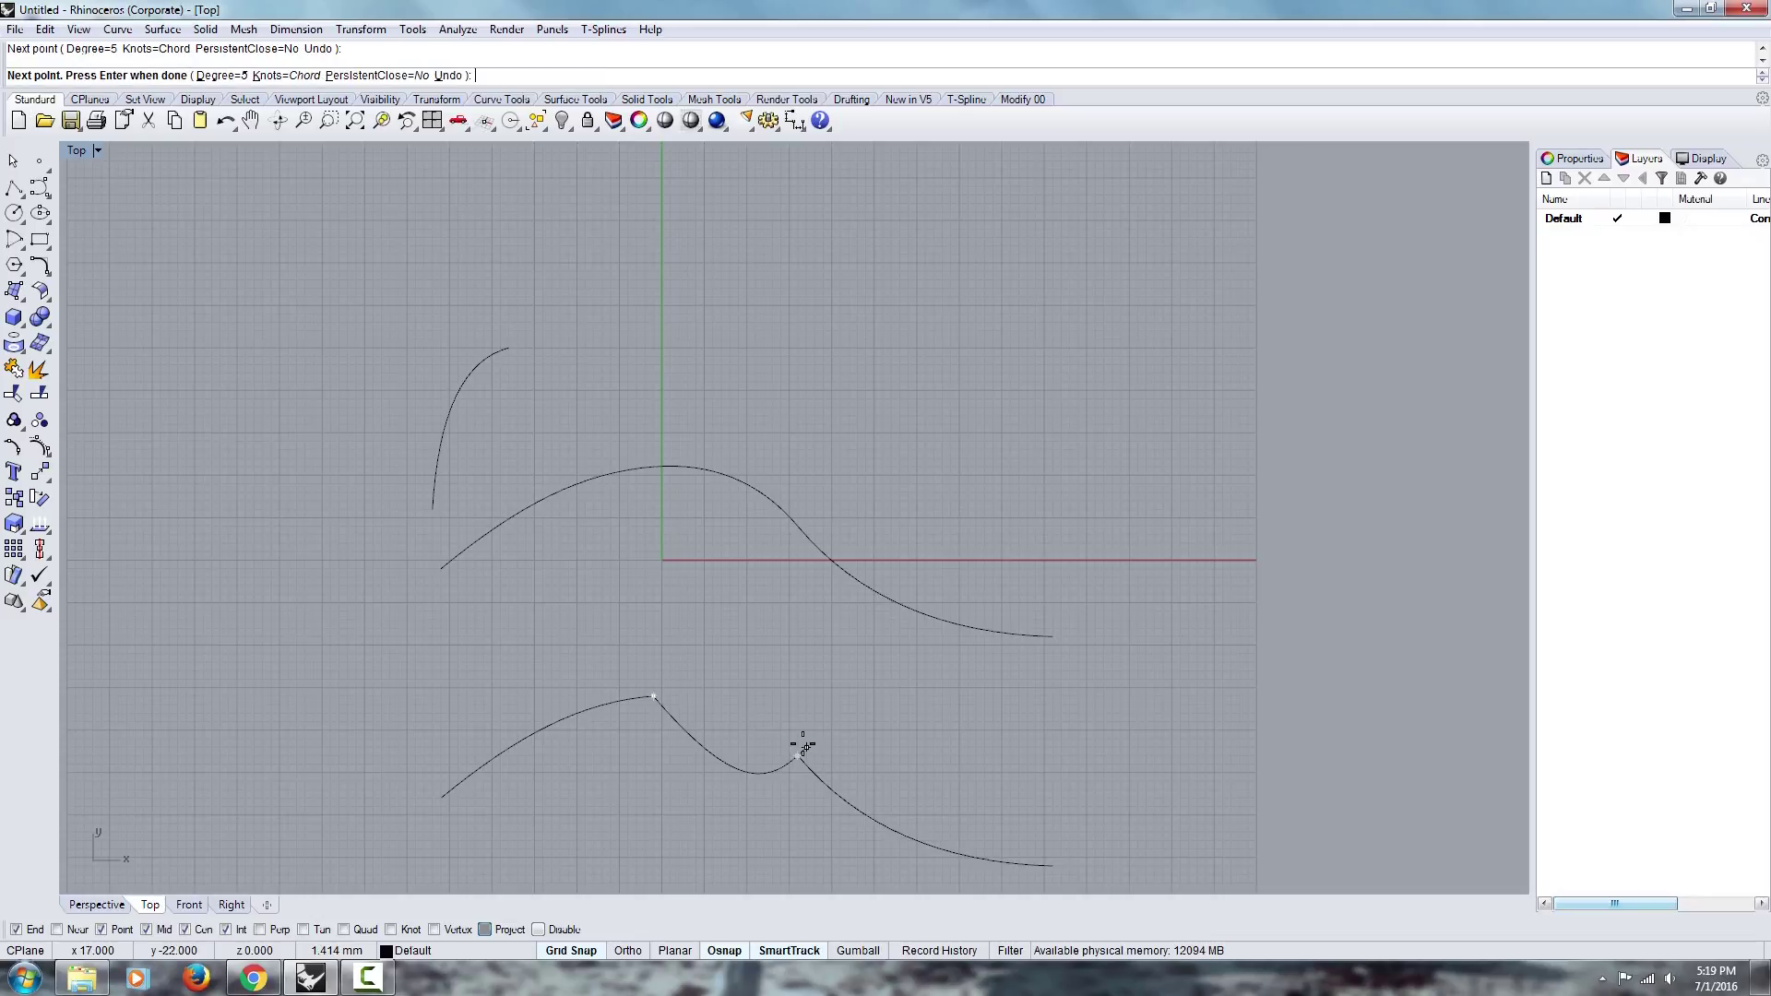
right_drag(707, 730, 701, 701)
key(Return)
Turn on the degree 5 curve's control points and examine the pair of inner points near each end.
click(701, 694)
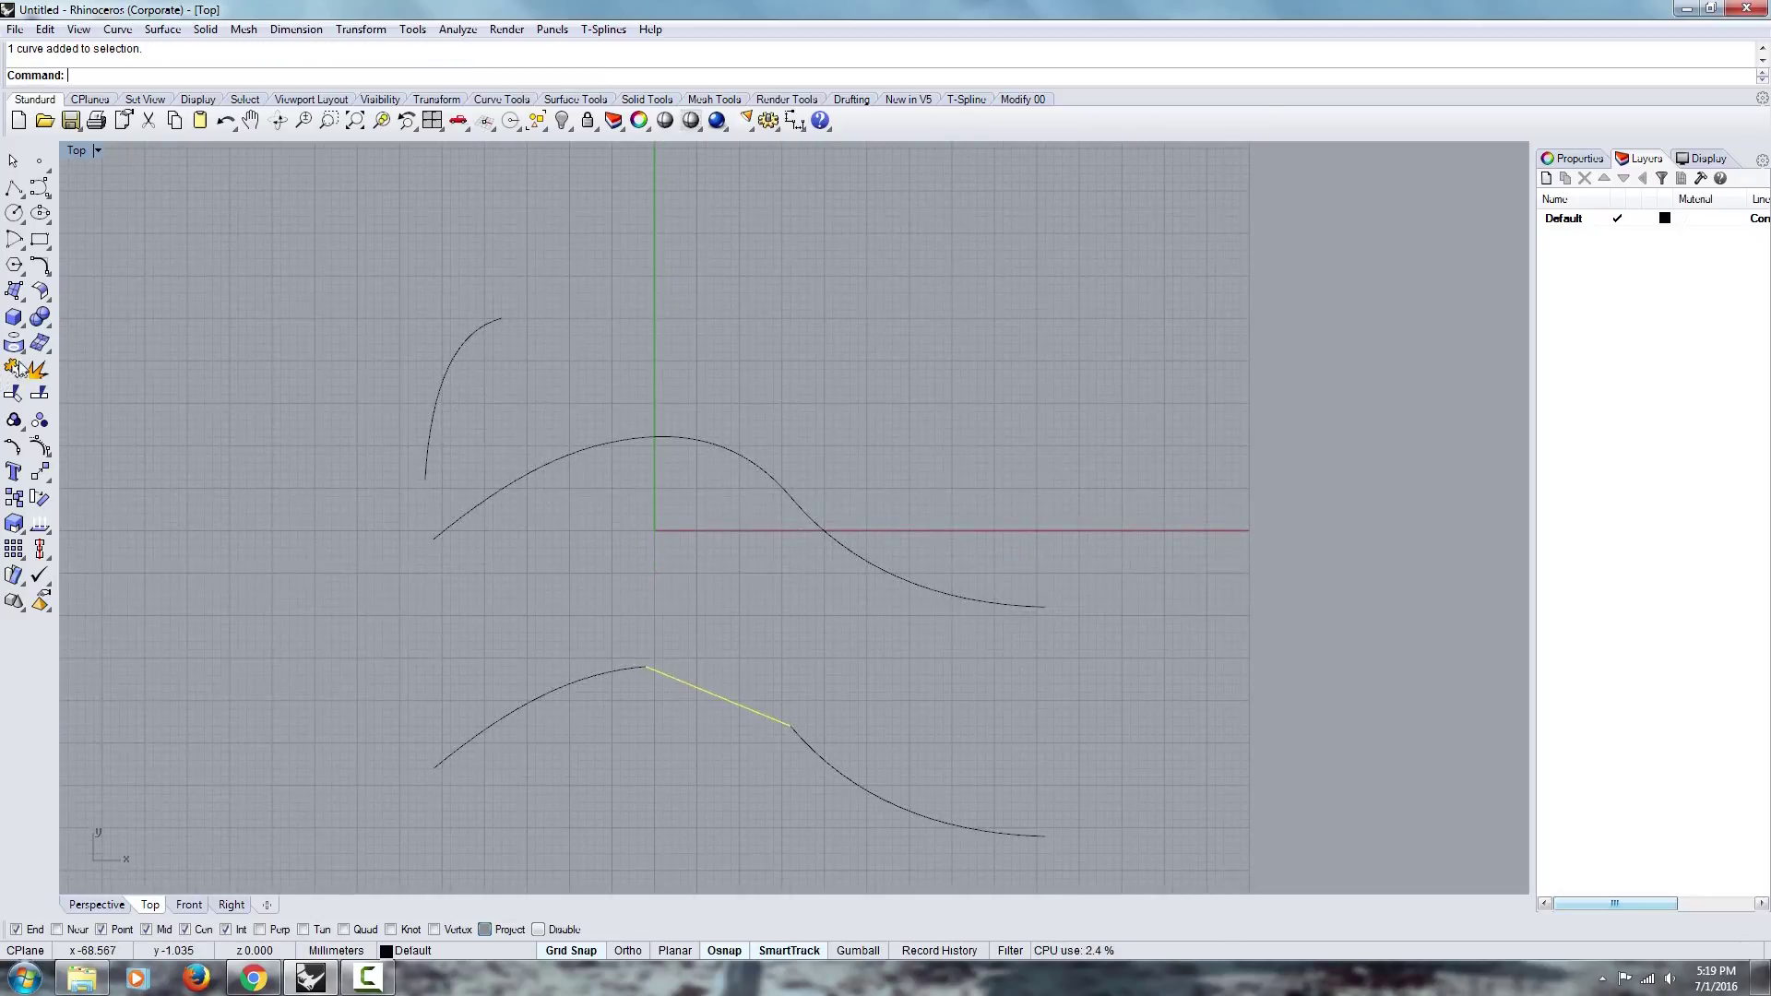
click(38, 374)
scroll(904, 722, up, 5)
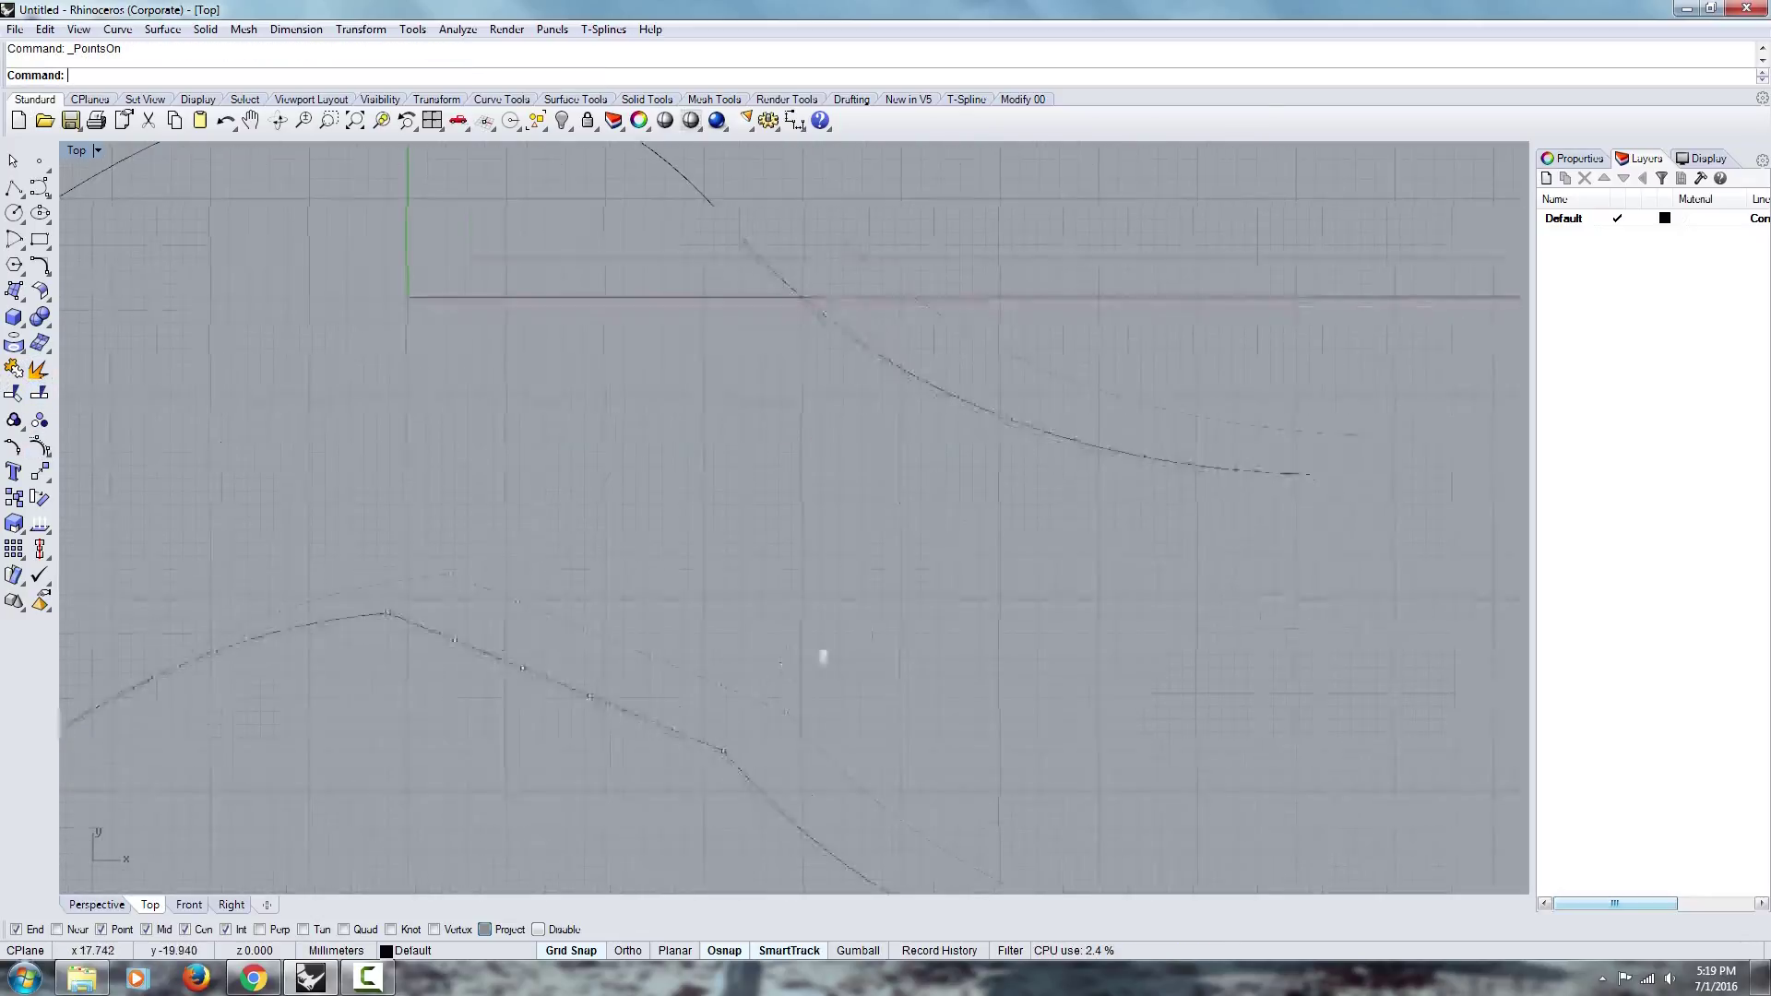
drag(598, 446, 729, 583)
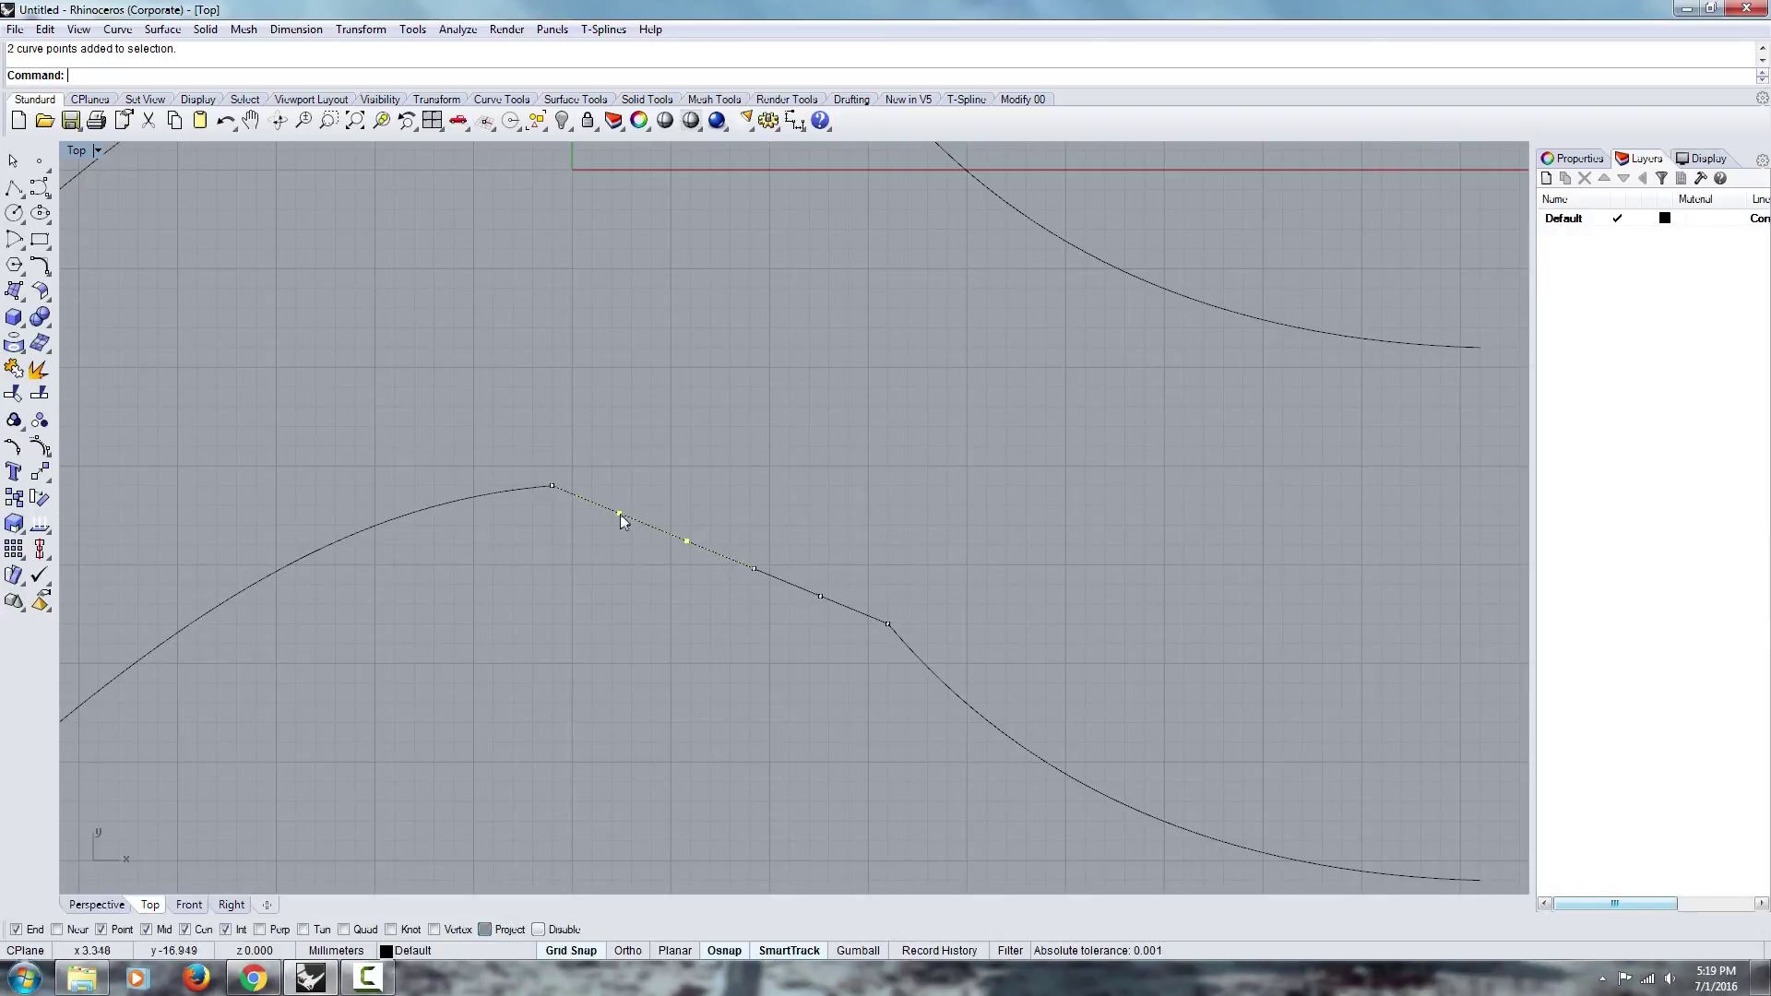
drag(736, 515, 854, 653)
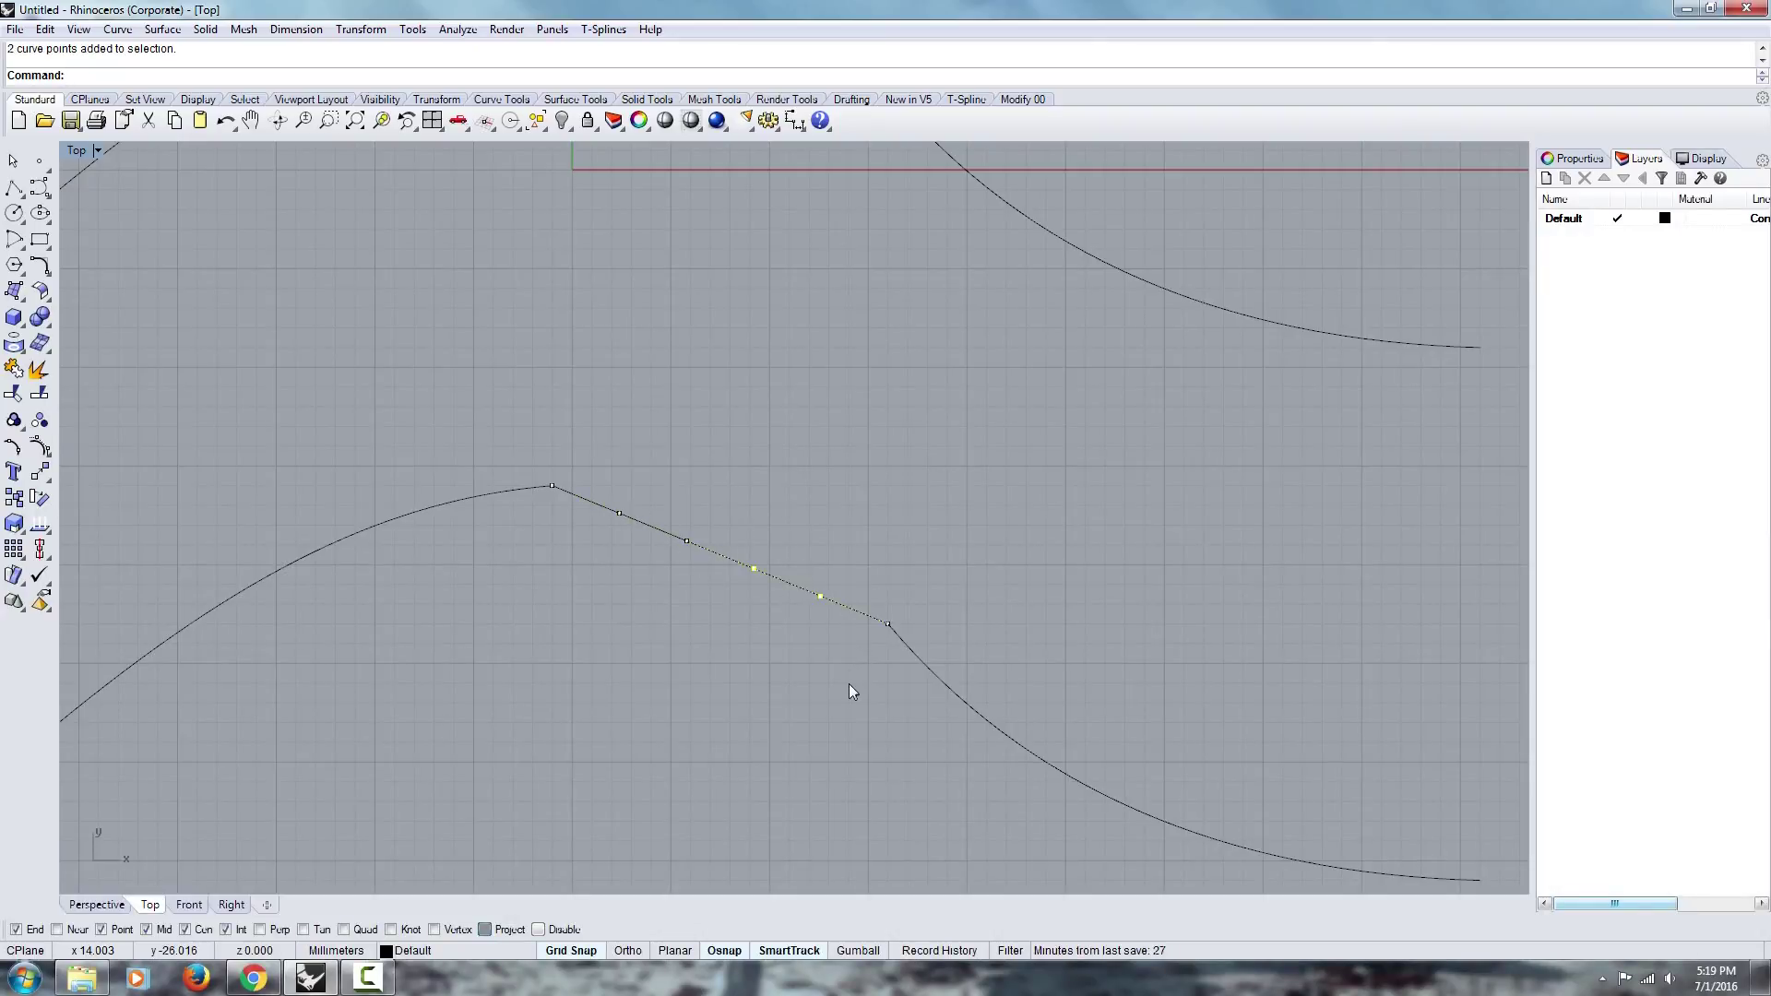
scroll(779, 569, down, 3)
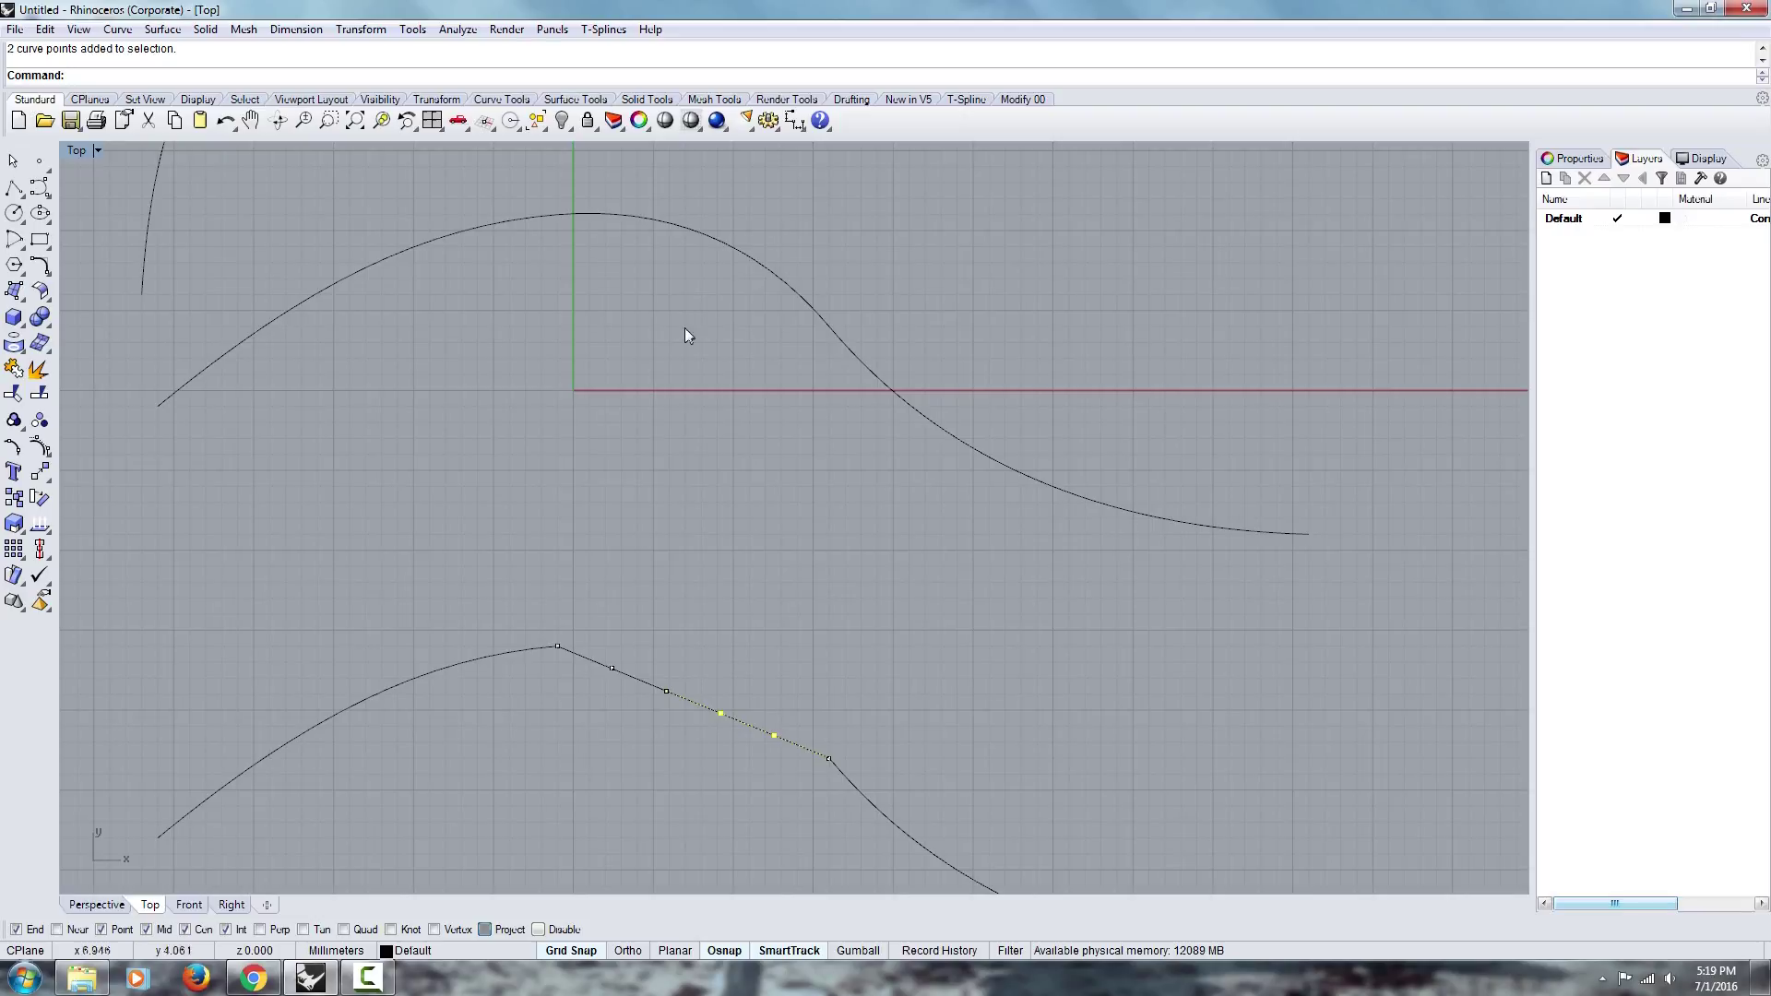
right_drag(735, 632, 772, 588)
key(Escape)
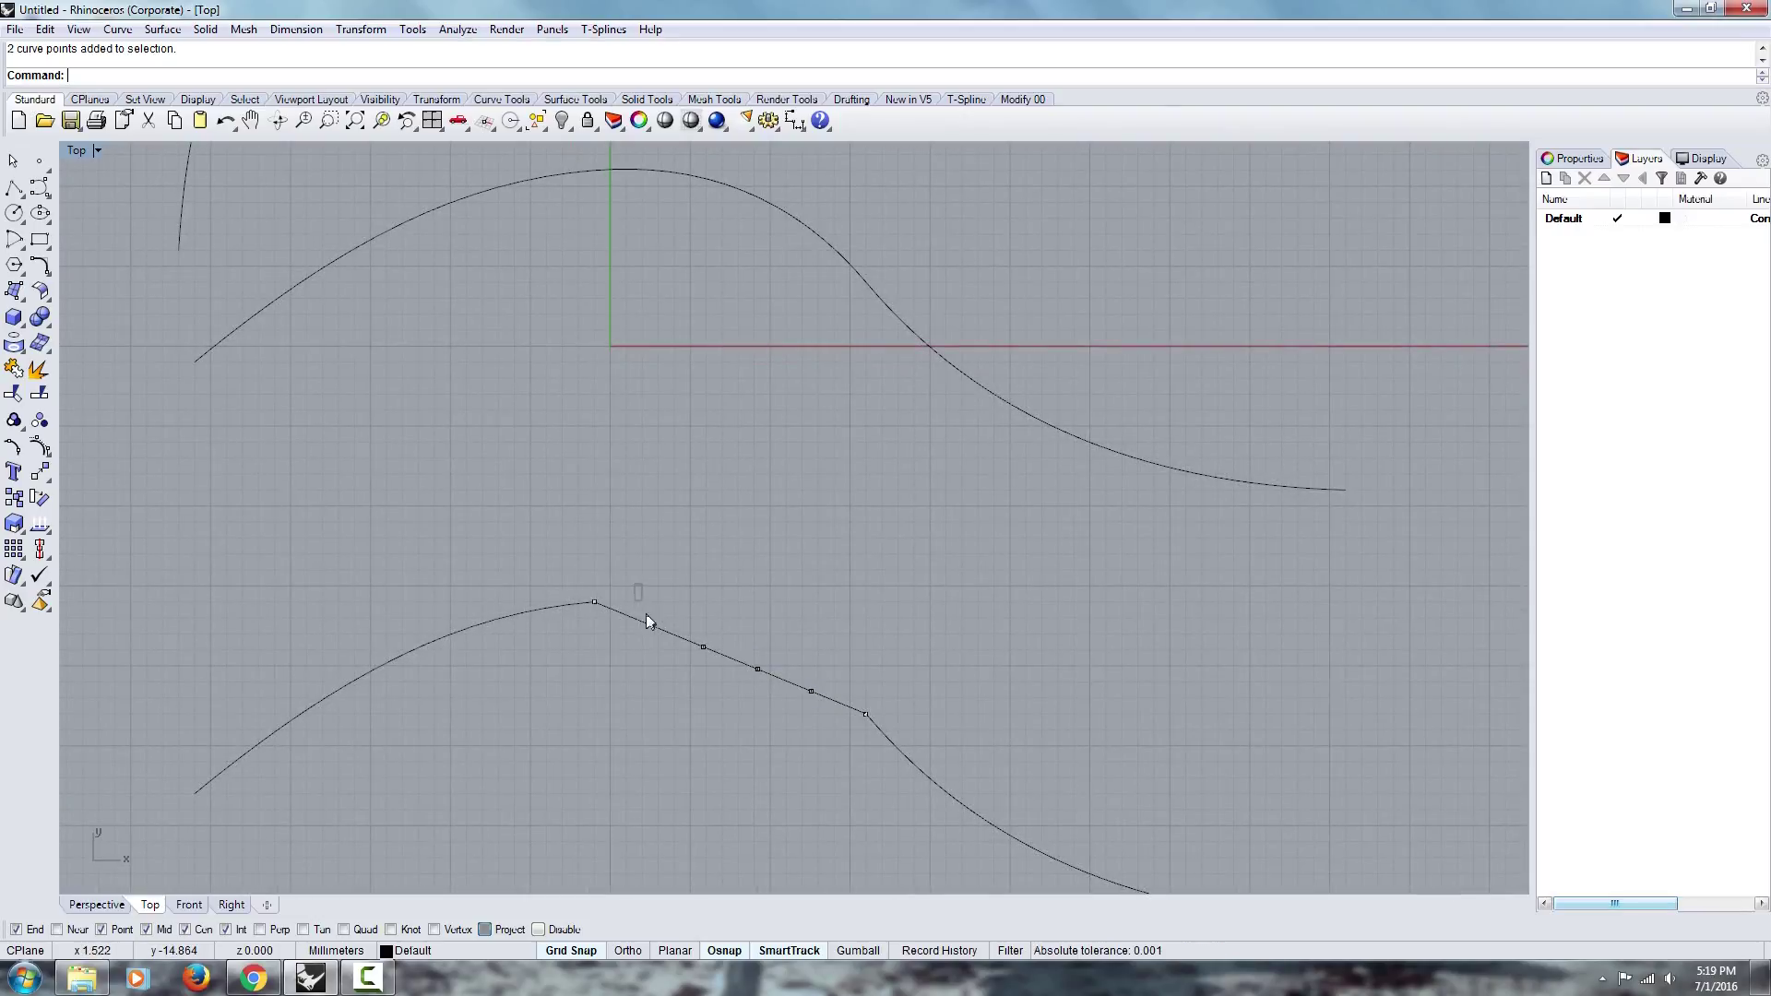
Examine the single inner point at the degree 5 curve's upper end, plus the two inner points nearest its lower end.
drag(635, 584, 668, 650)
drag(825, 733, 826, 734)
scroll(801, 695, up, 2)
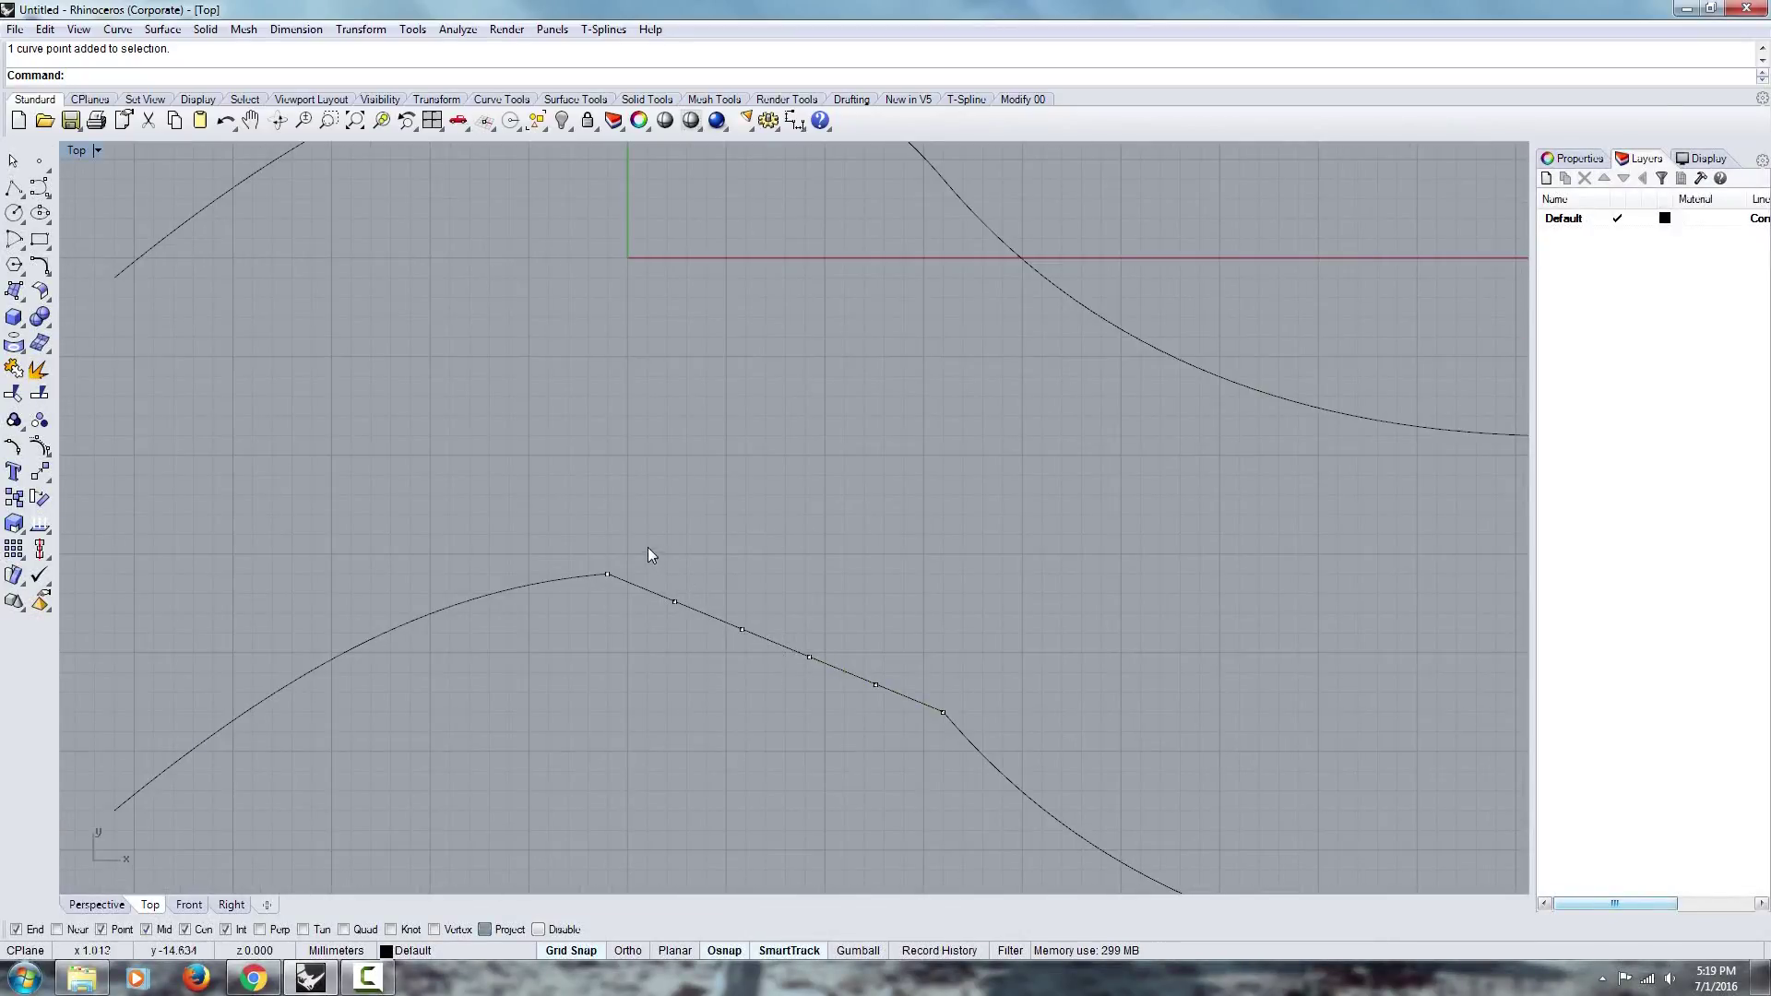
drag(730, 660, 912, 739)
scroll(867, 652, down, 2)
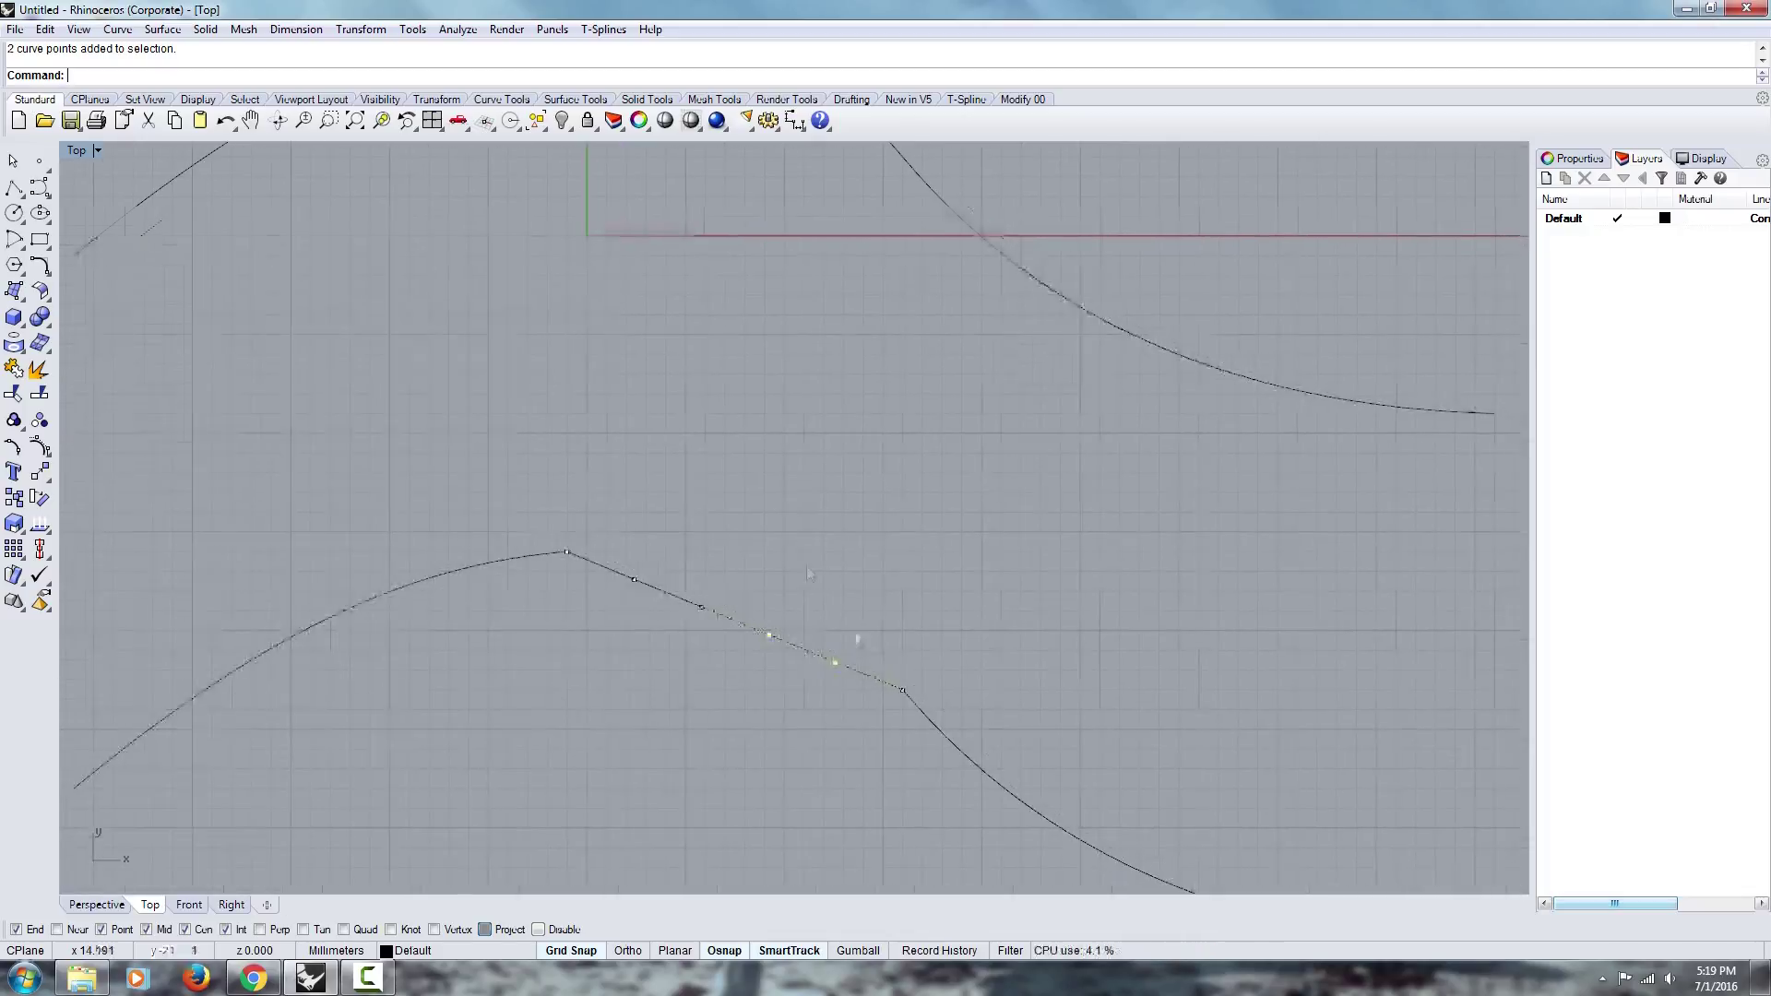
key(Escape)
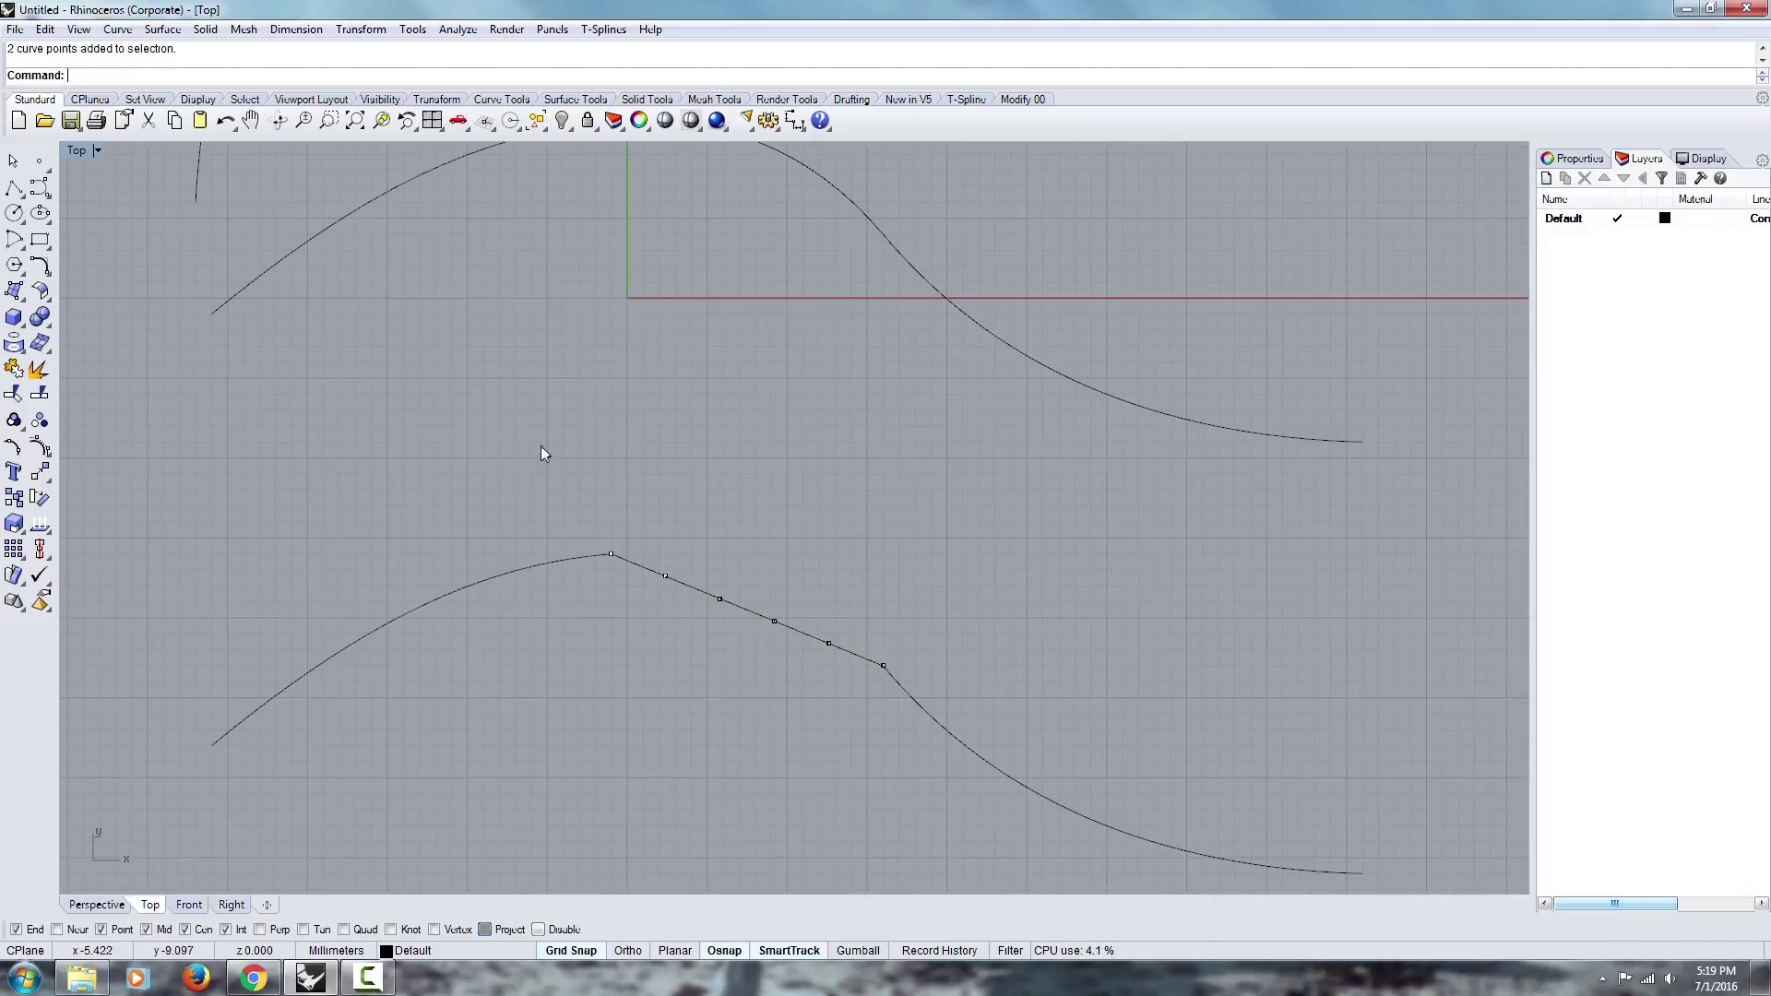
Match the degree 5 curve's upper end to the copied arched curve with Curvature continuity, preserving Position at the other end.
right_drag(670, 598, 662, 644)
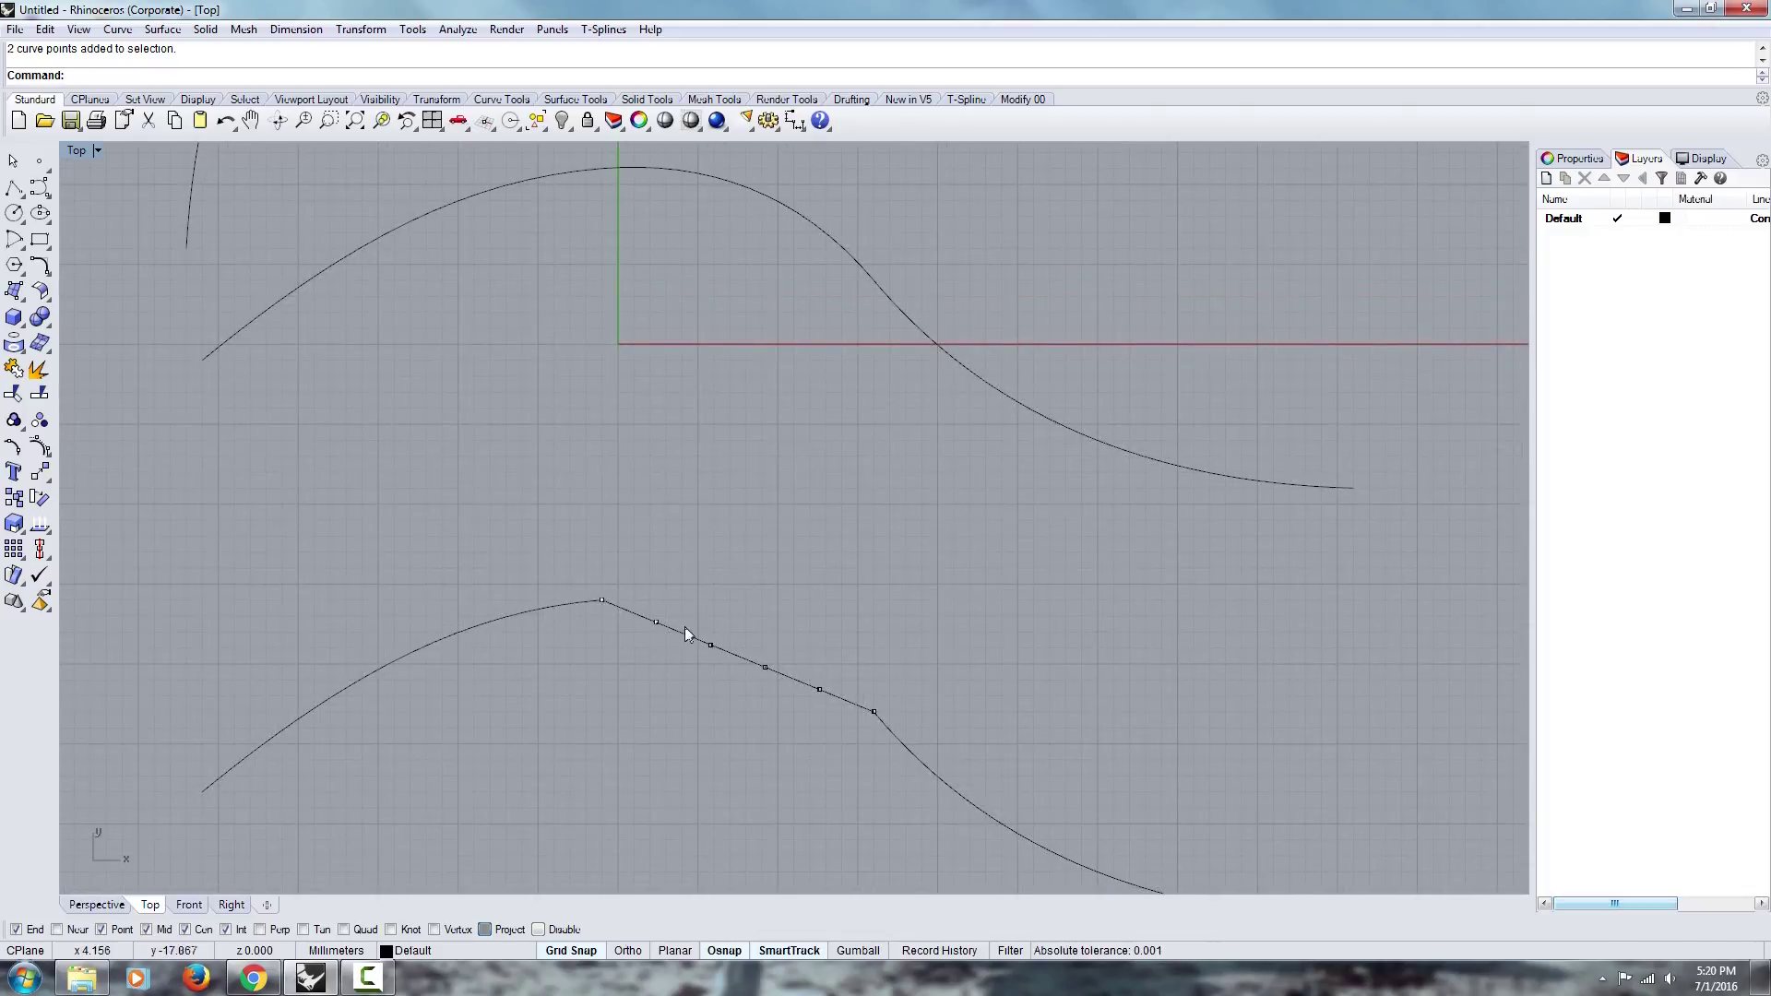
text(Match)
key(Return)
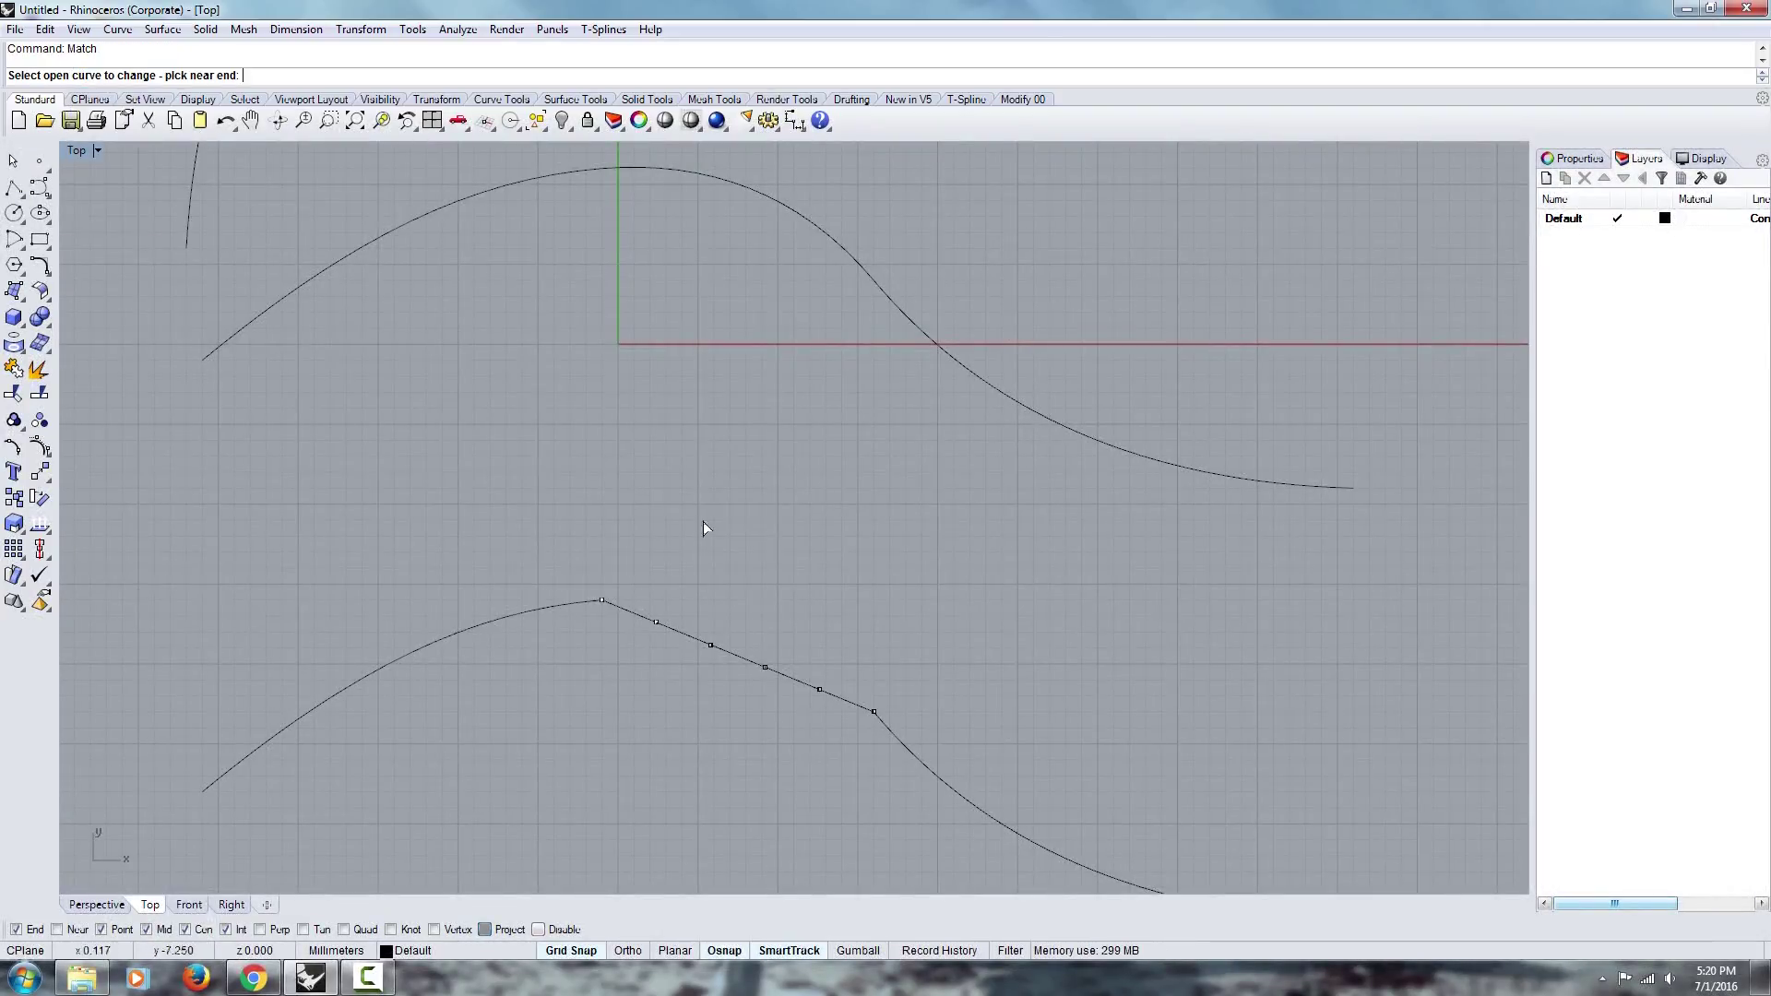
click(627, 617)
click(566, 605)
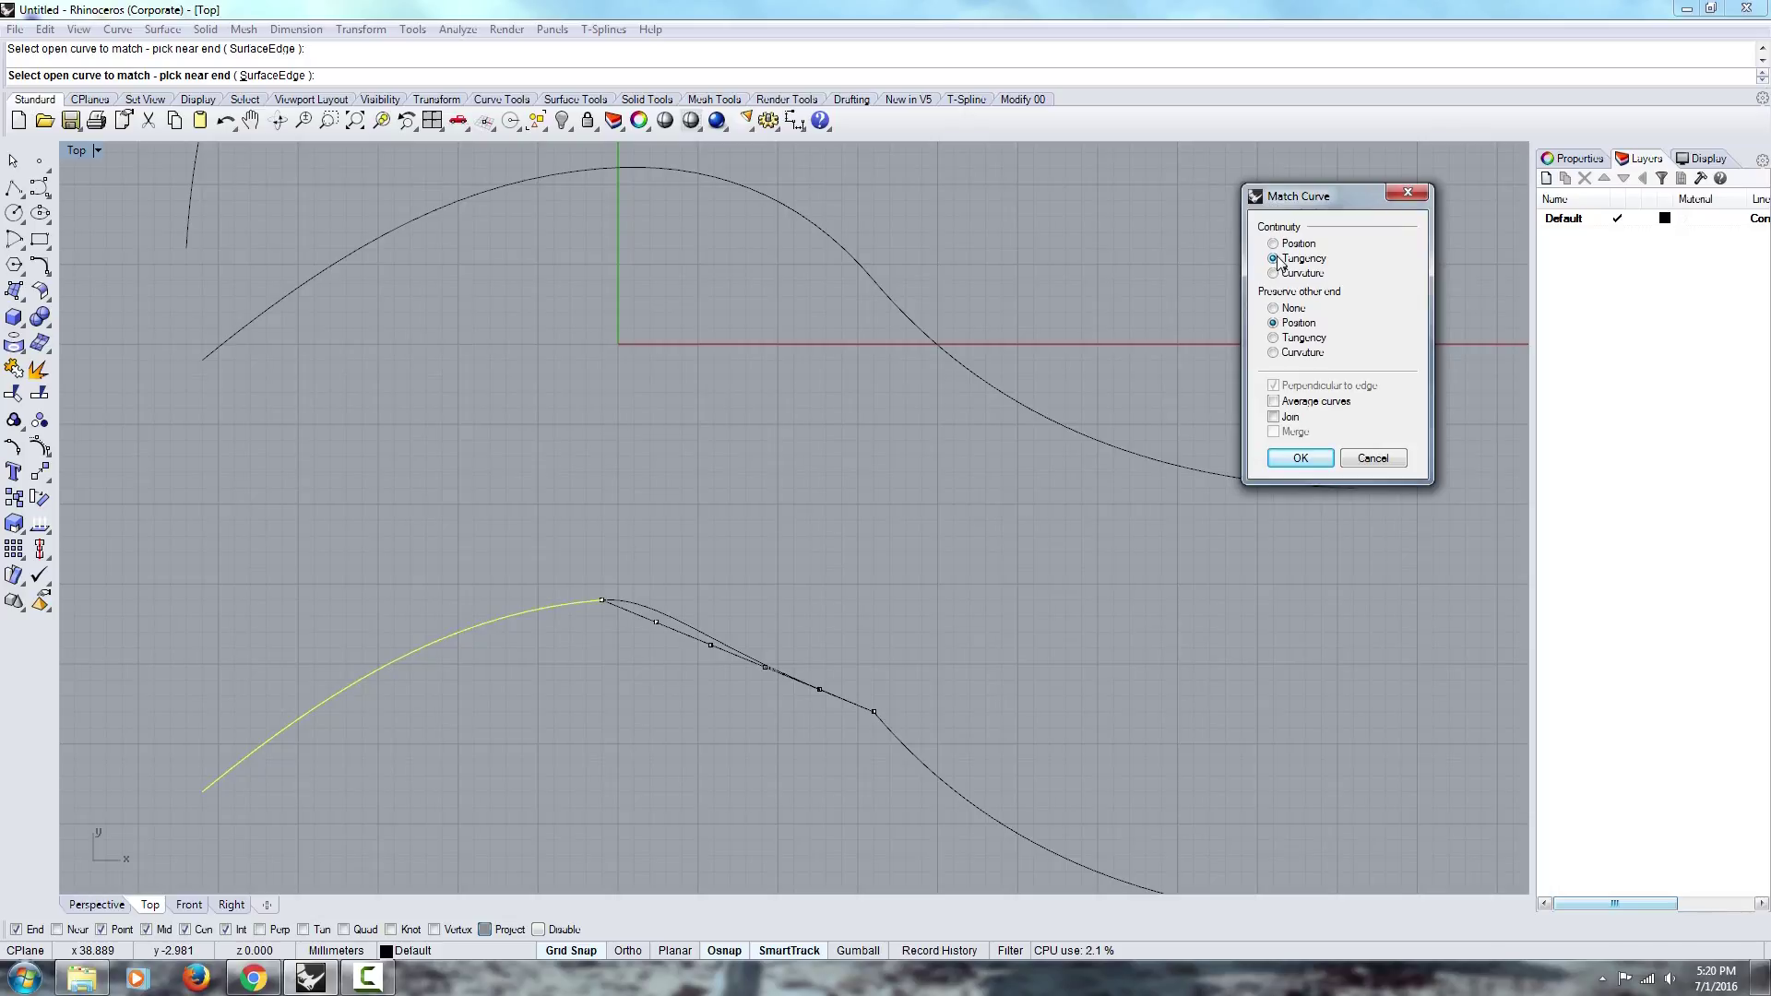
click(1274, 273)
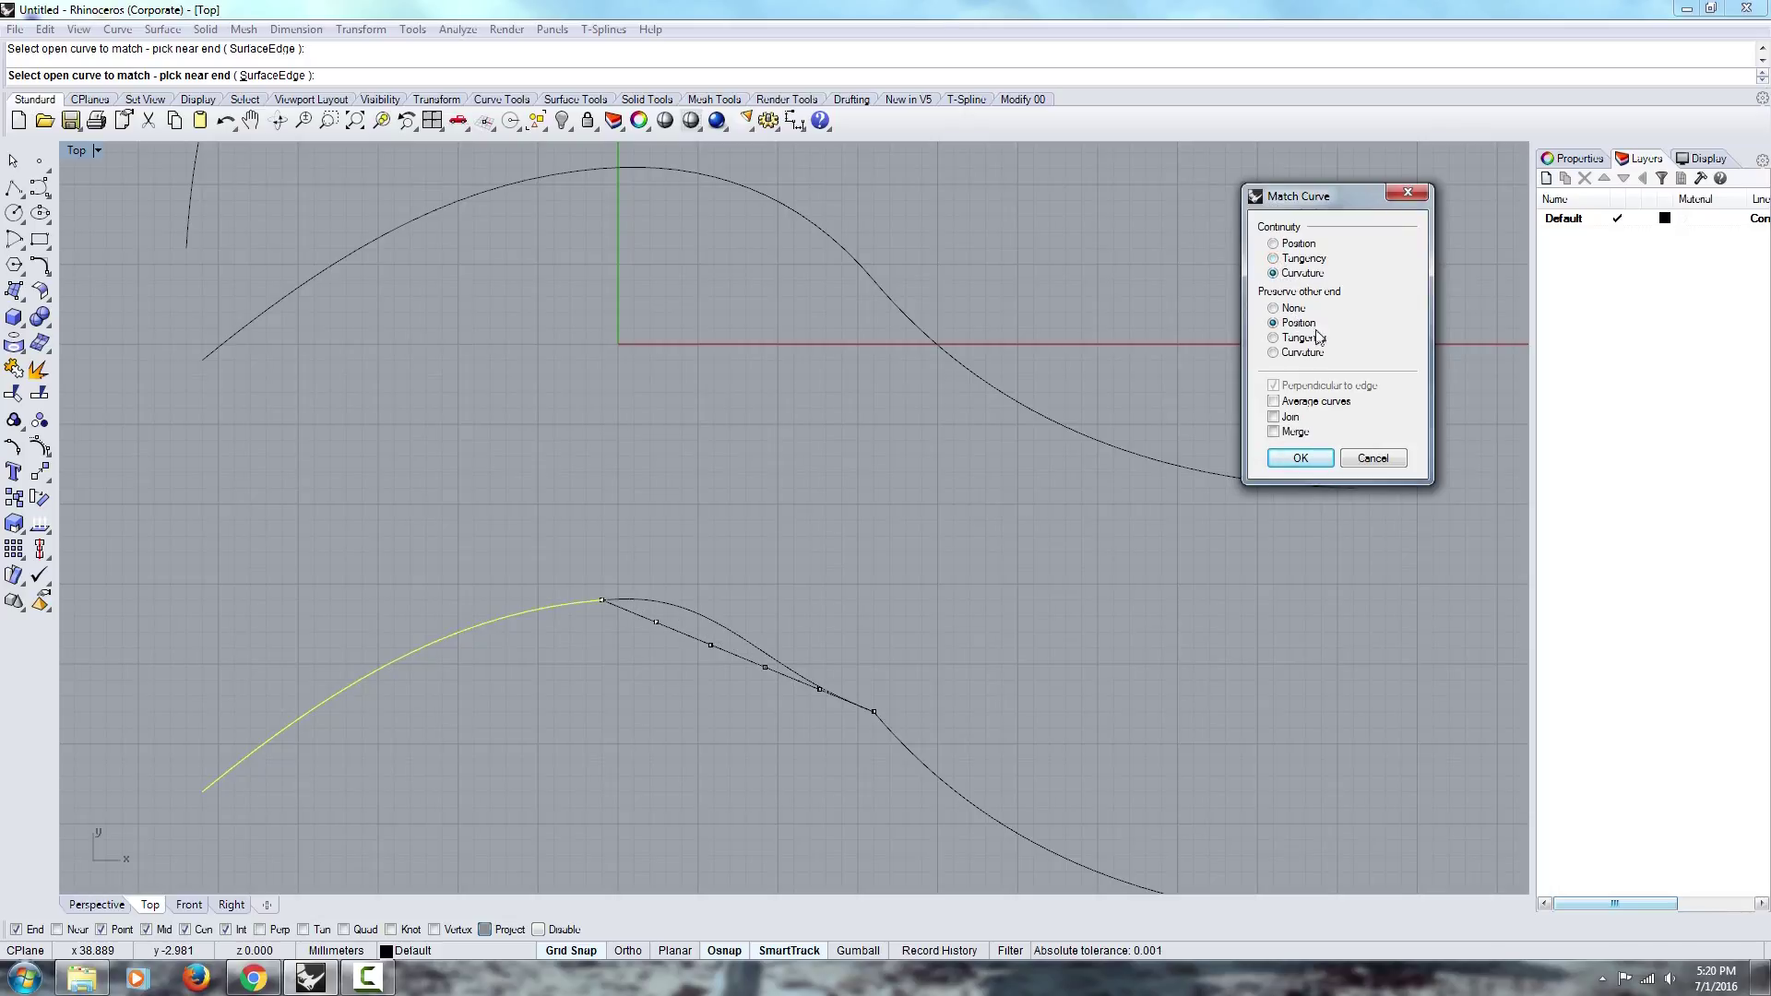
click(1300, 458)
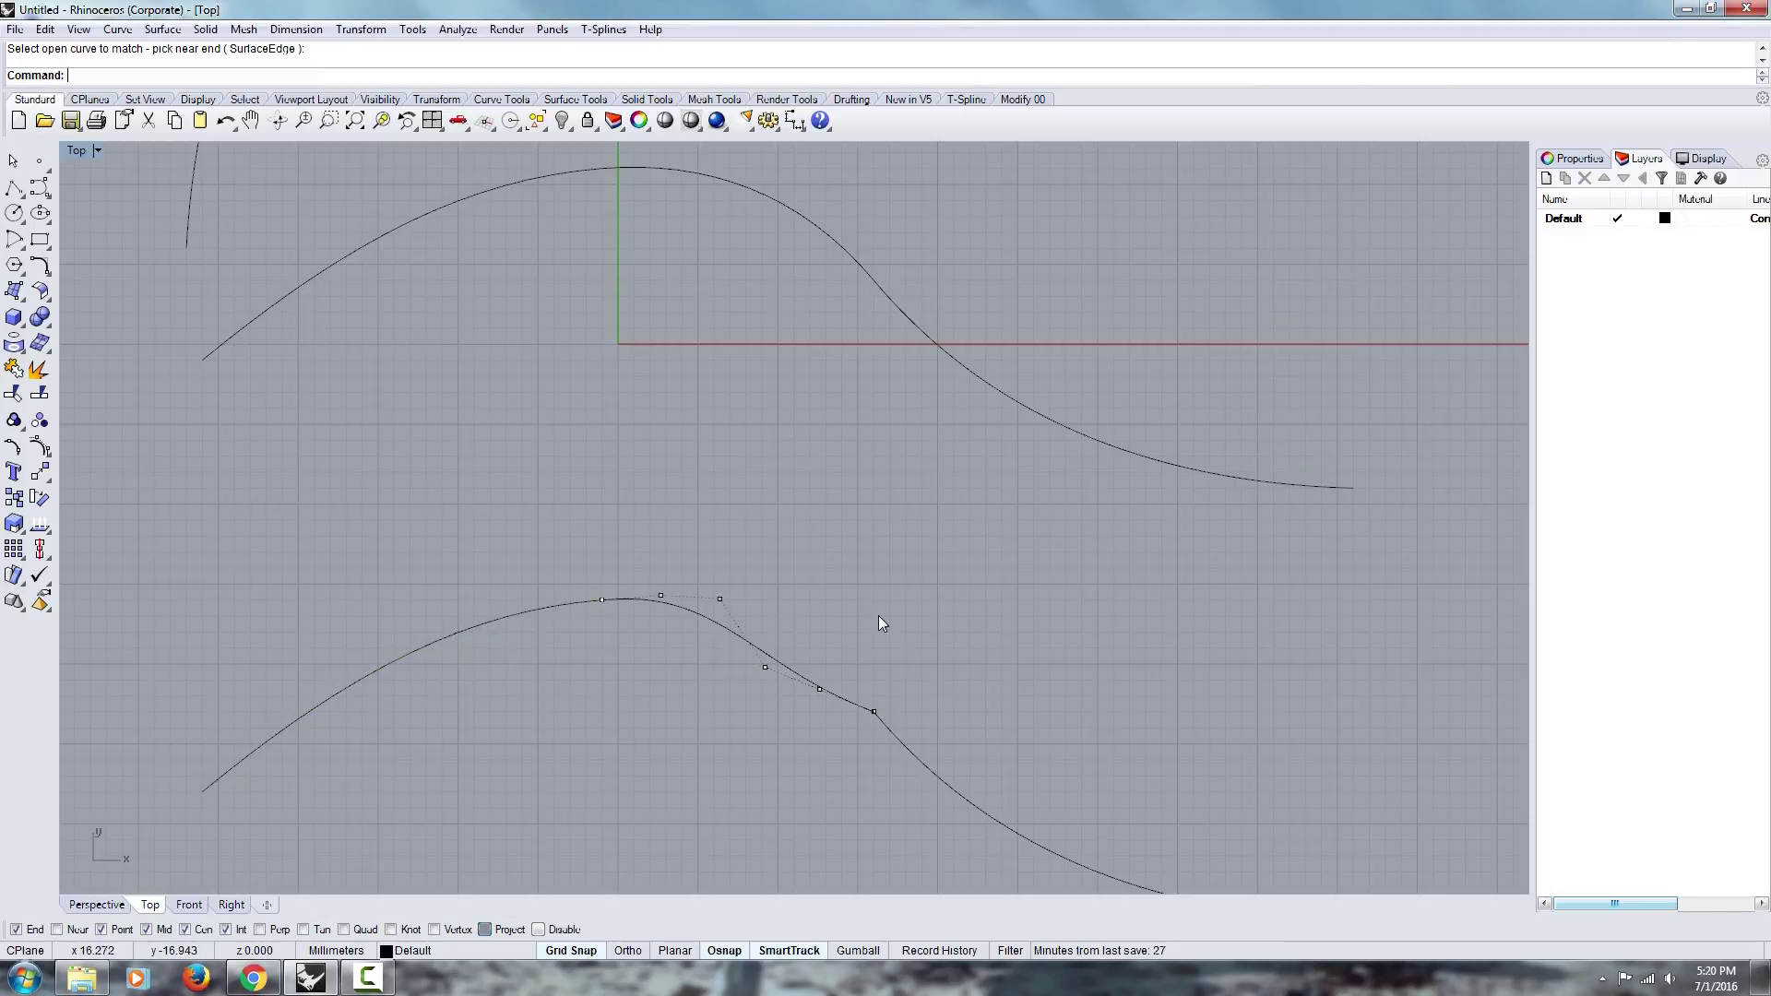
Match the degree 5 curve's lower end to the copied lower curve with Curvature continuity, preserving Position at the other end.
key(Return)
click(840, 695)
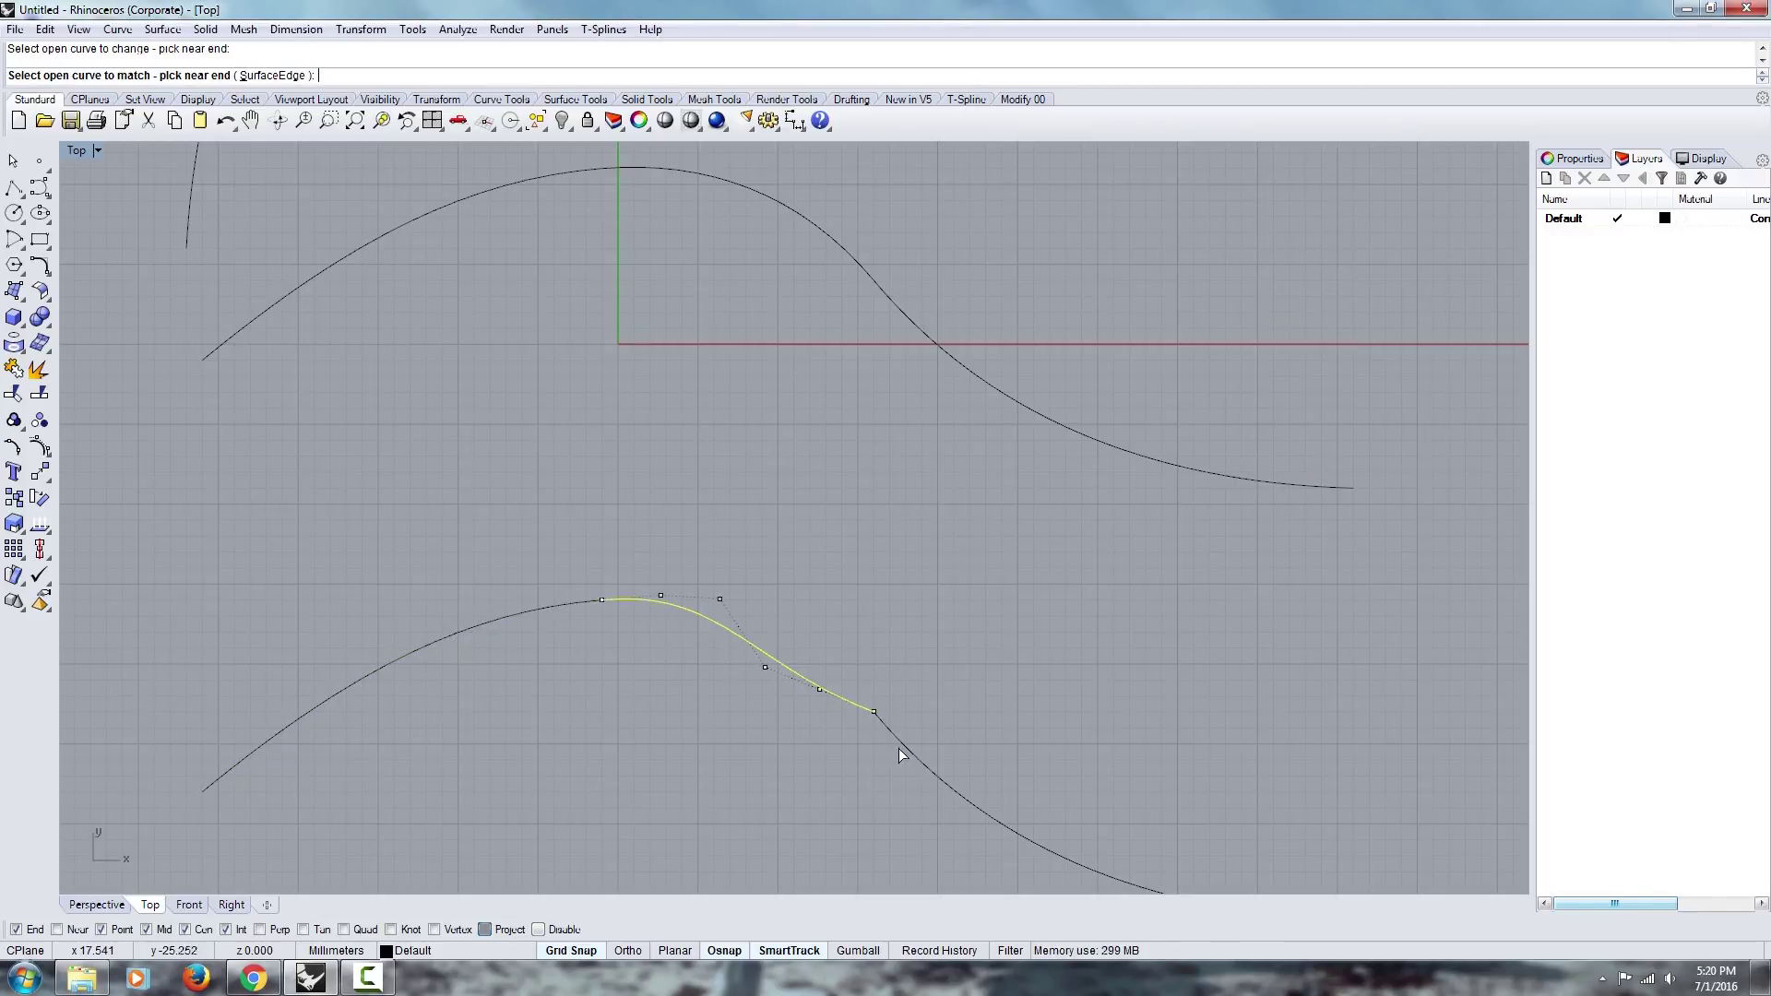
click(898, 747)
click(1301, 458)
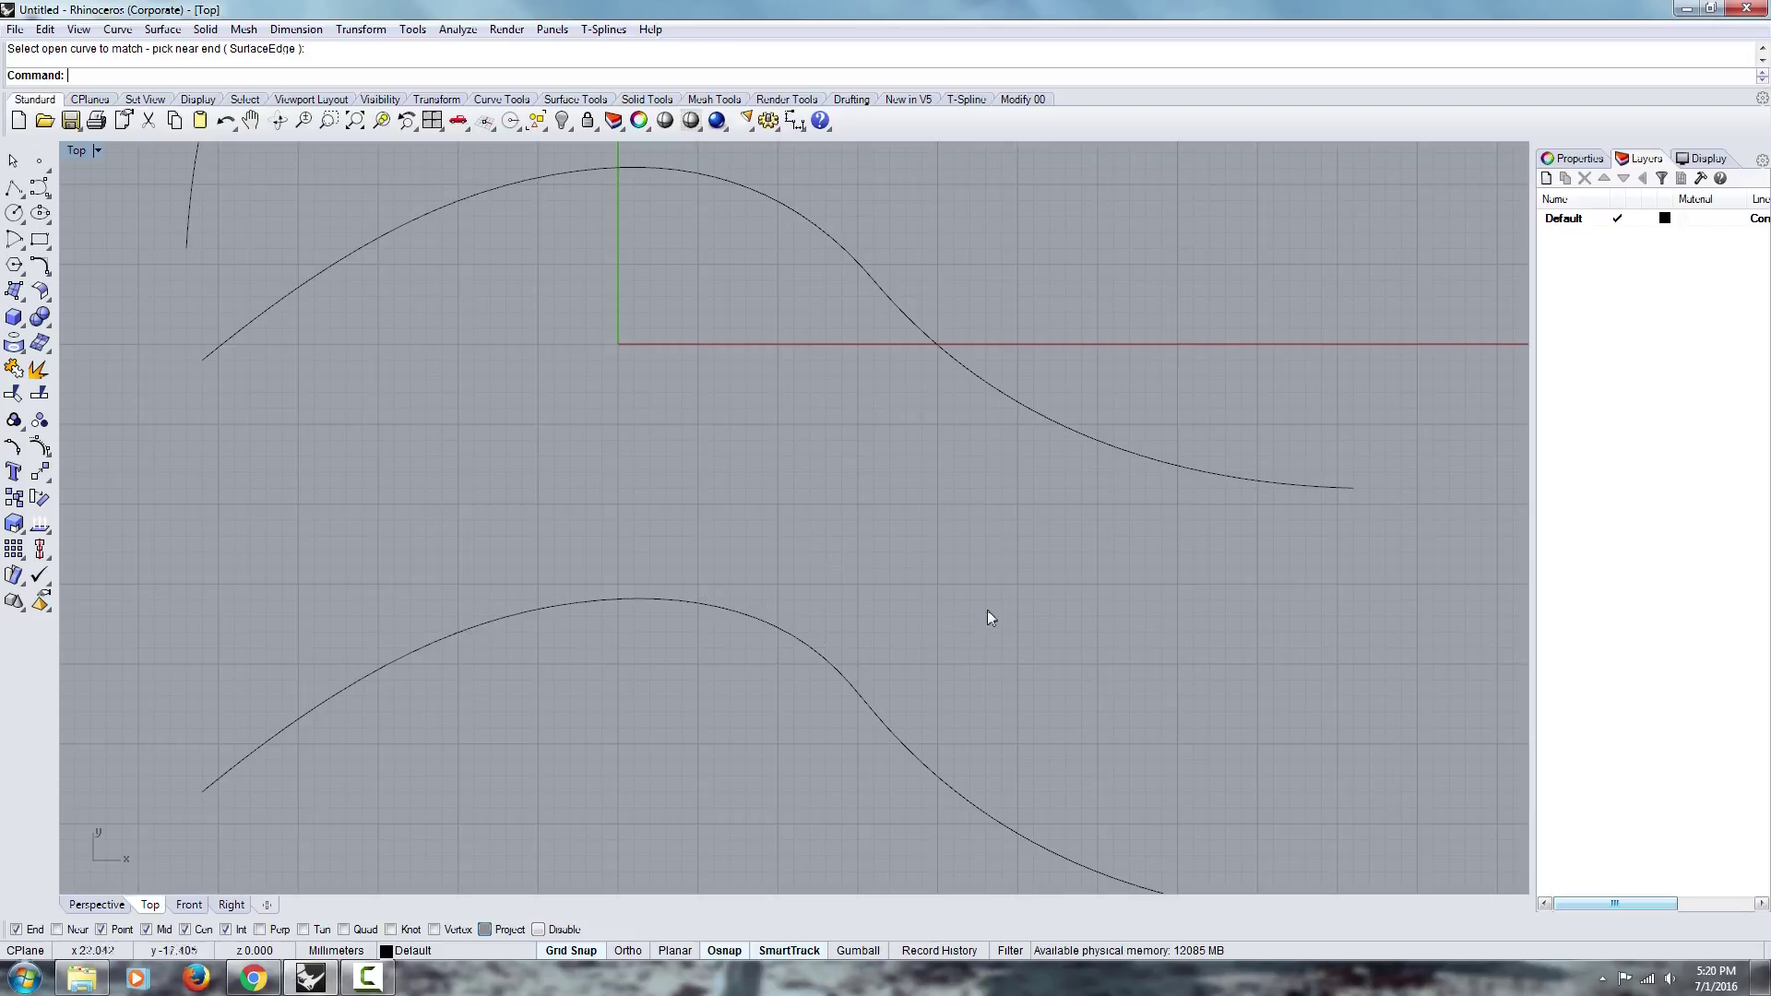
Show the control points of the three copied curves, examine their arrangement around both junctions, and hide them again.
drag(389, 883, 387, 881)
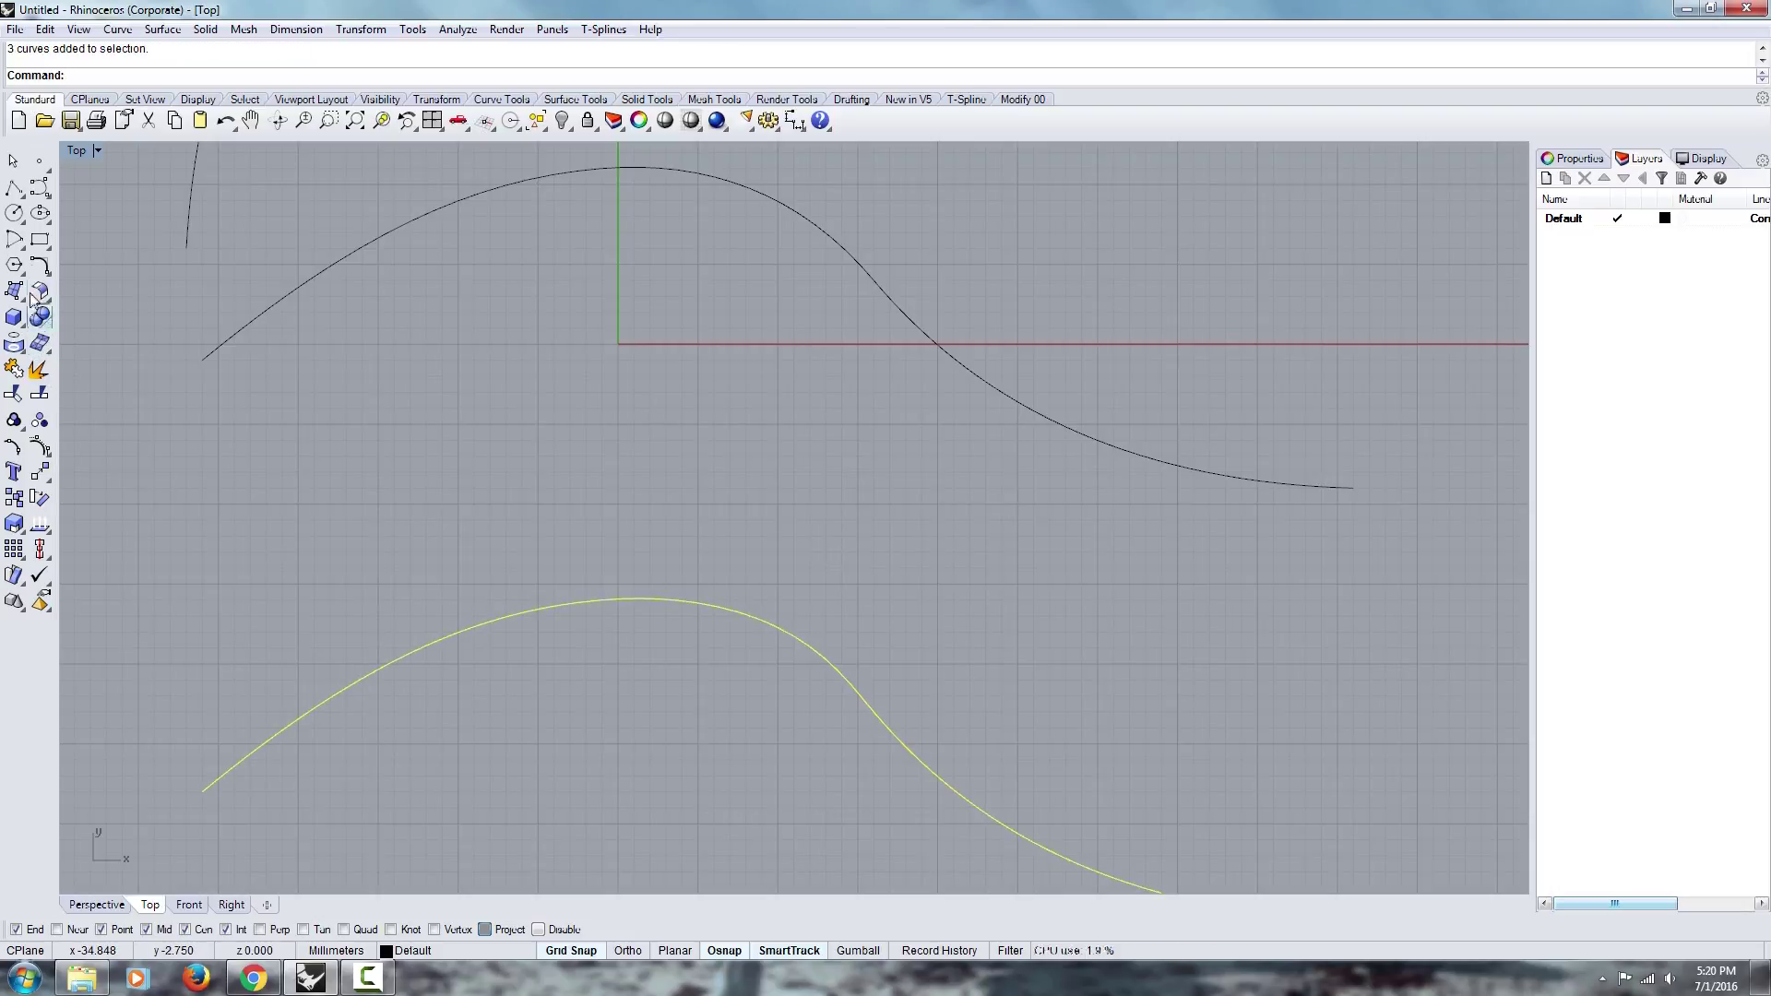
click(40, 449)
scroll(771, 605, up, 4)
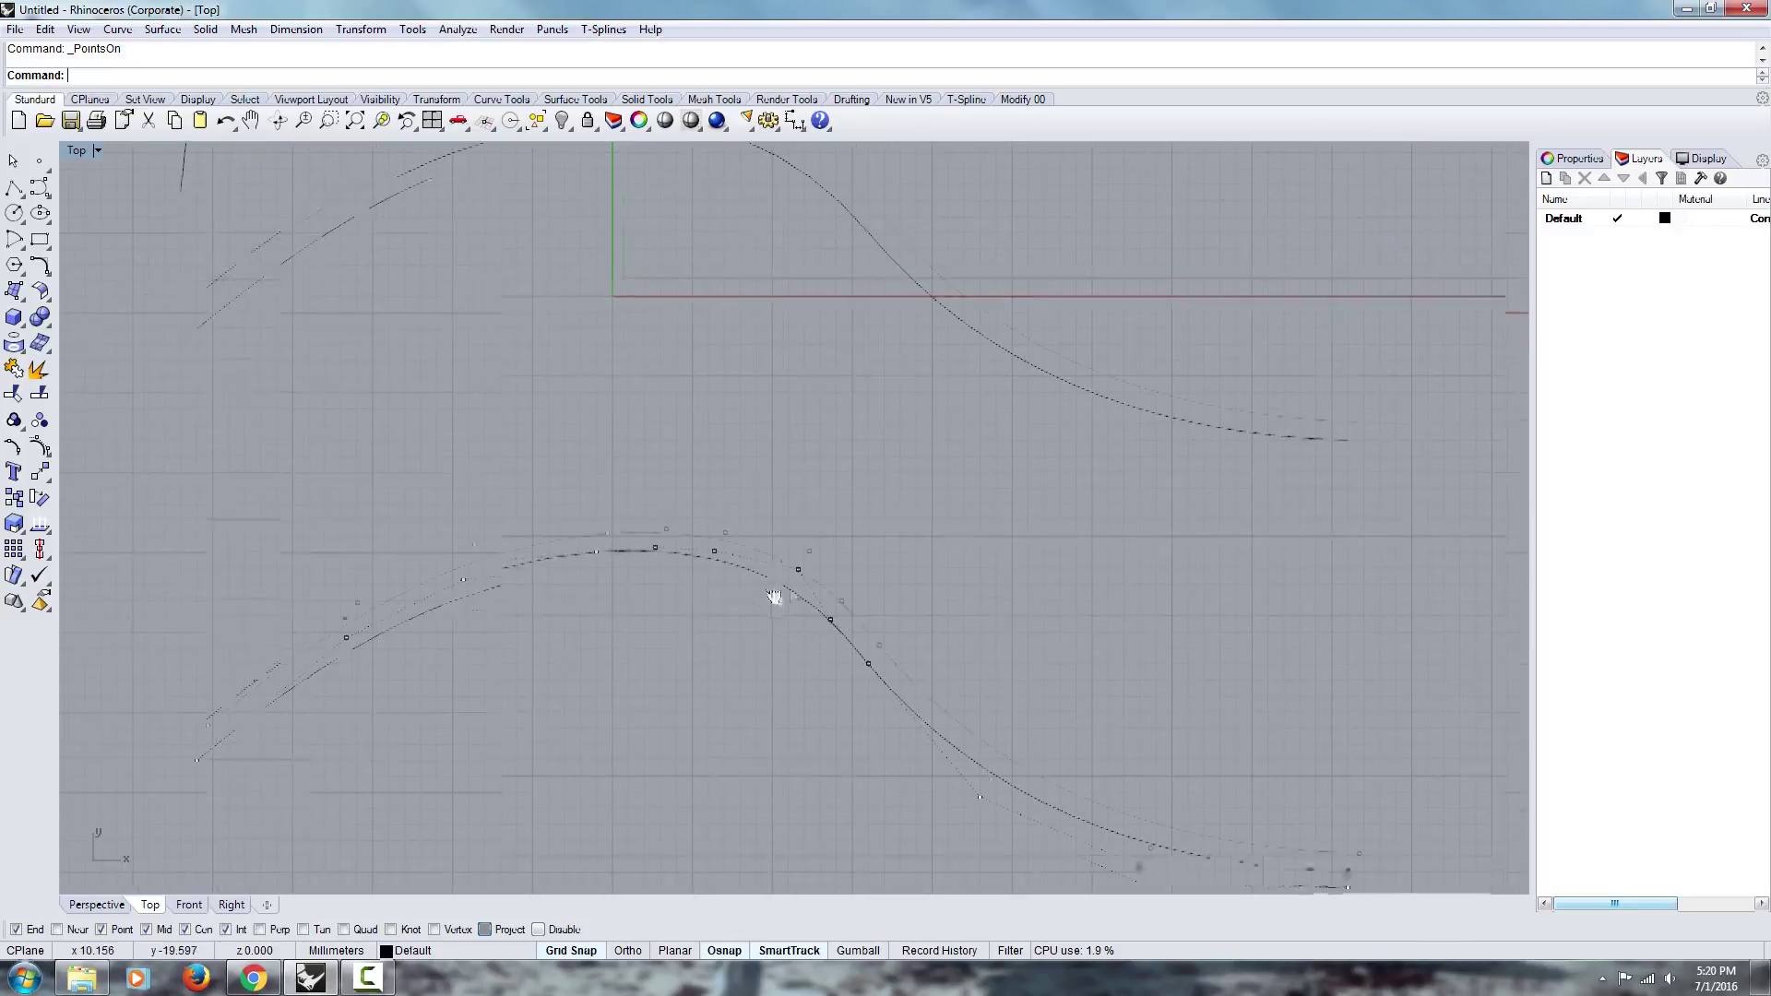
scroll(741, 447, up, 2)
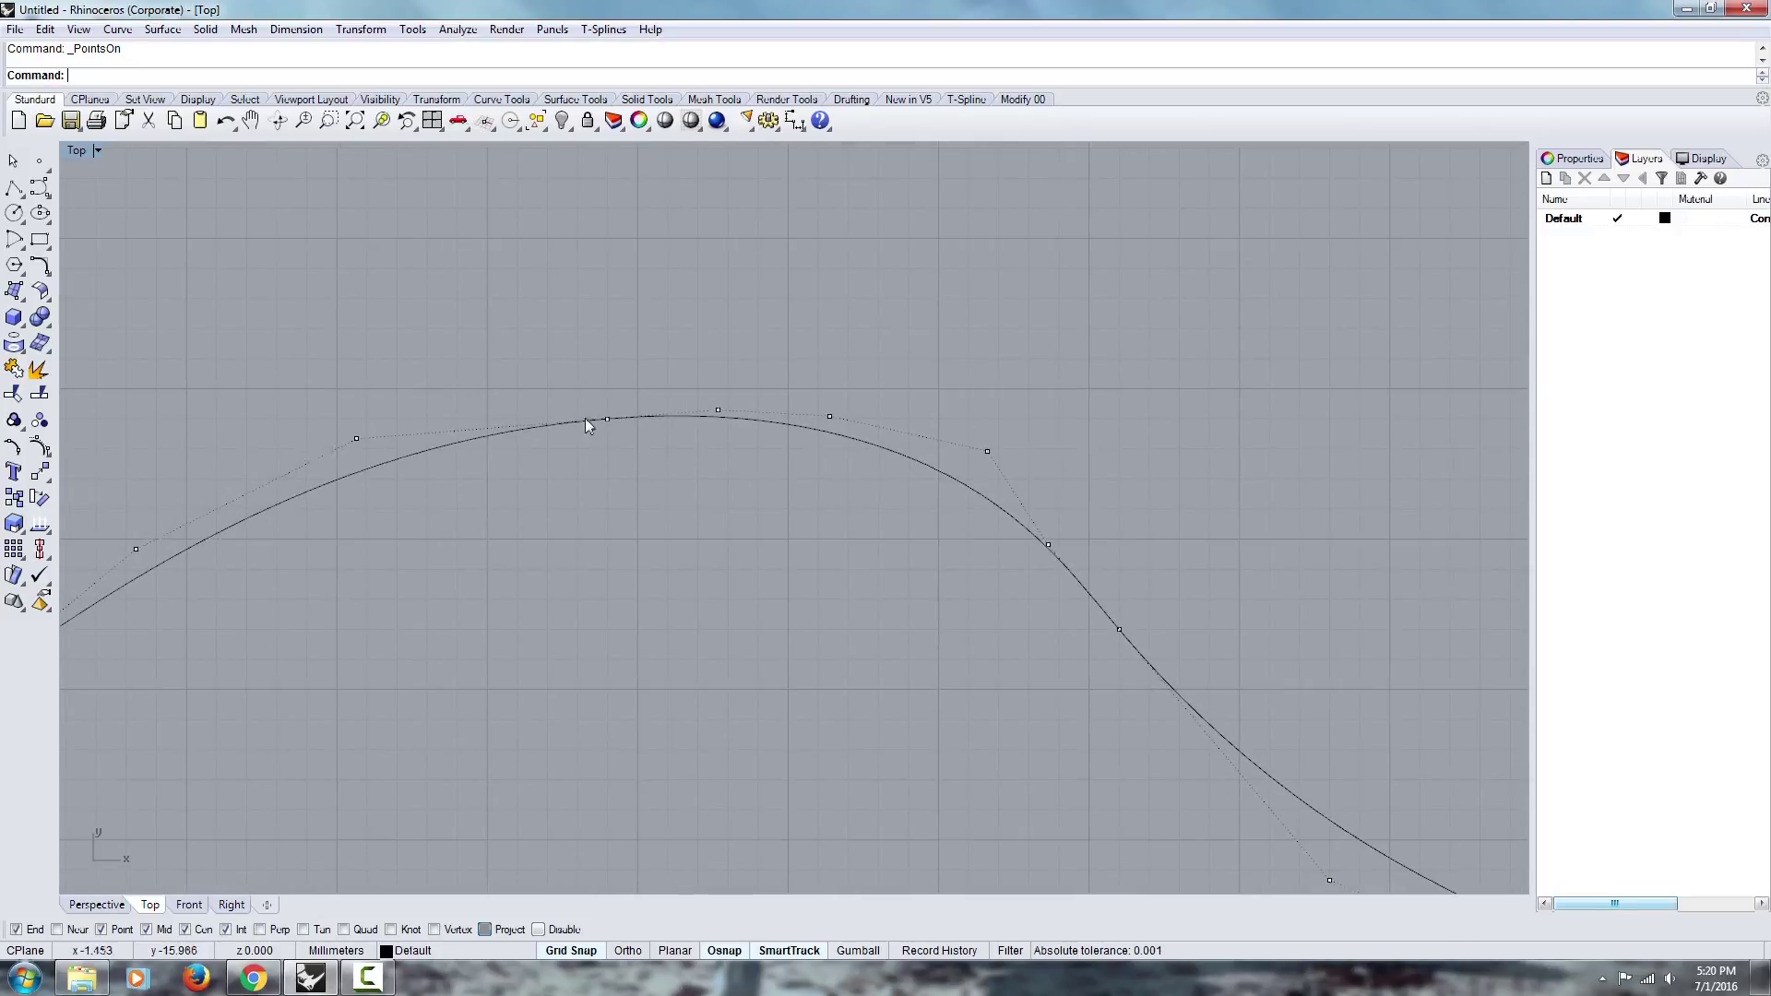
right_drag(834, 406, 704, 363)
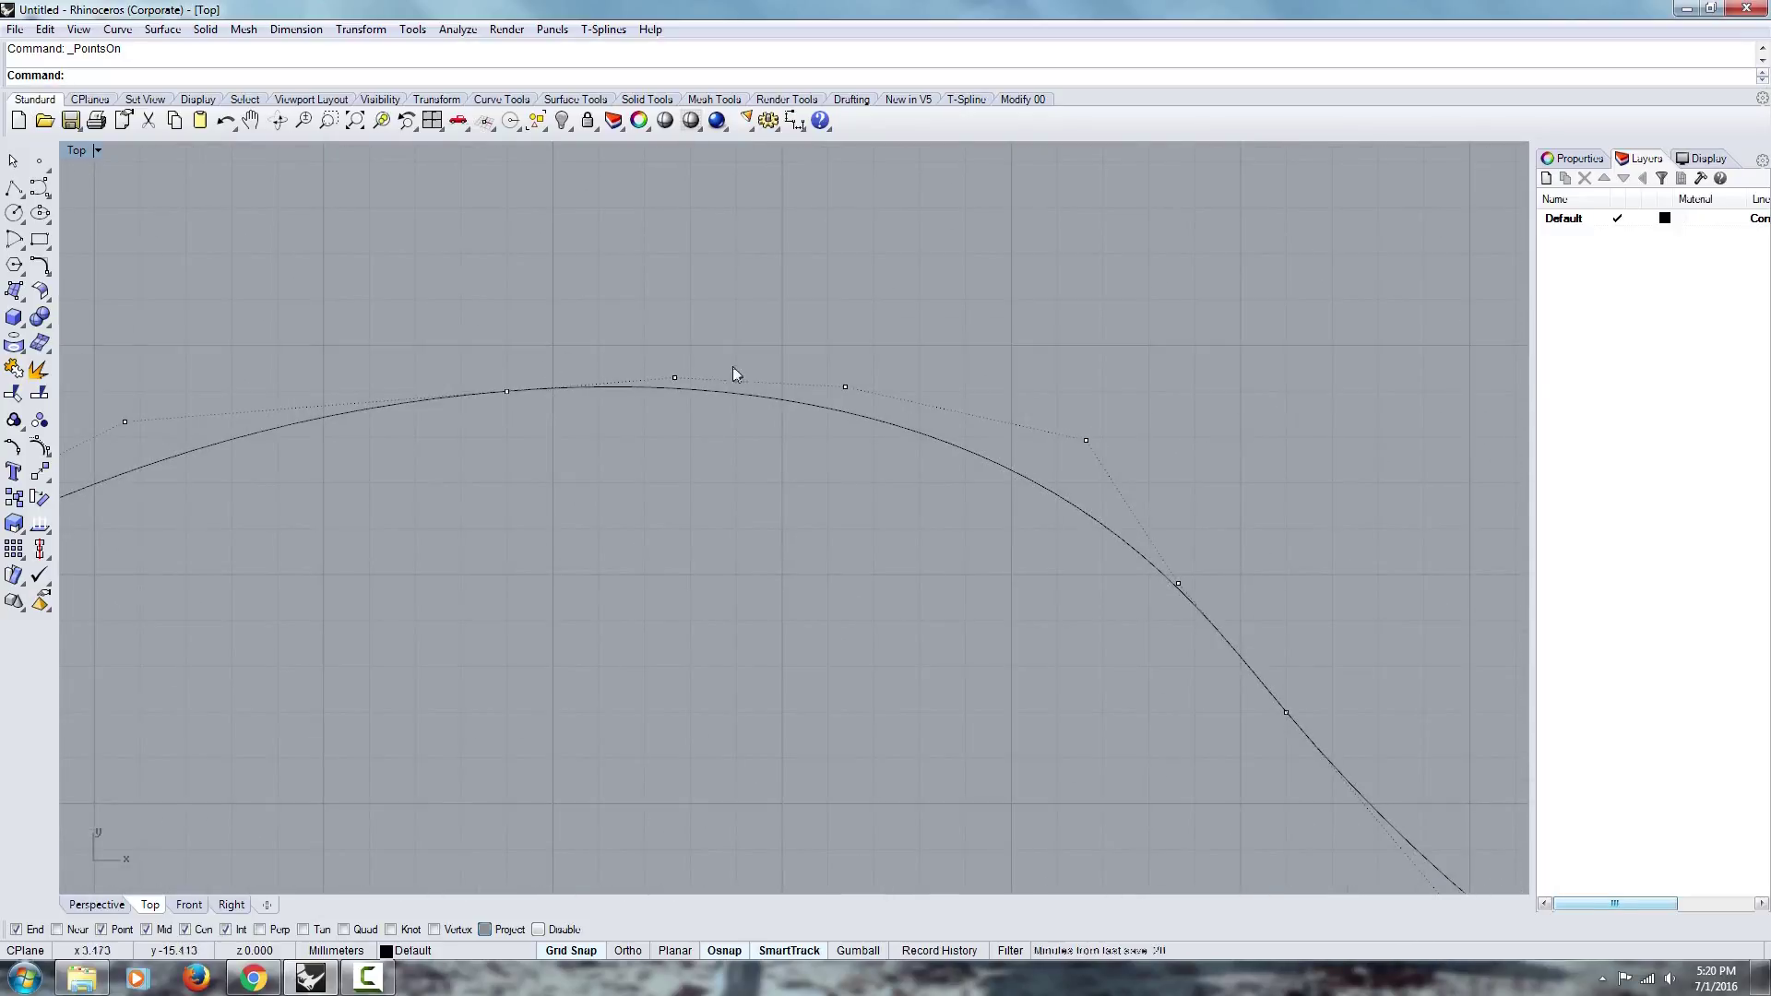
right_drag(849, 410, 755, 332)
scroll(891, 417, down, 4)
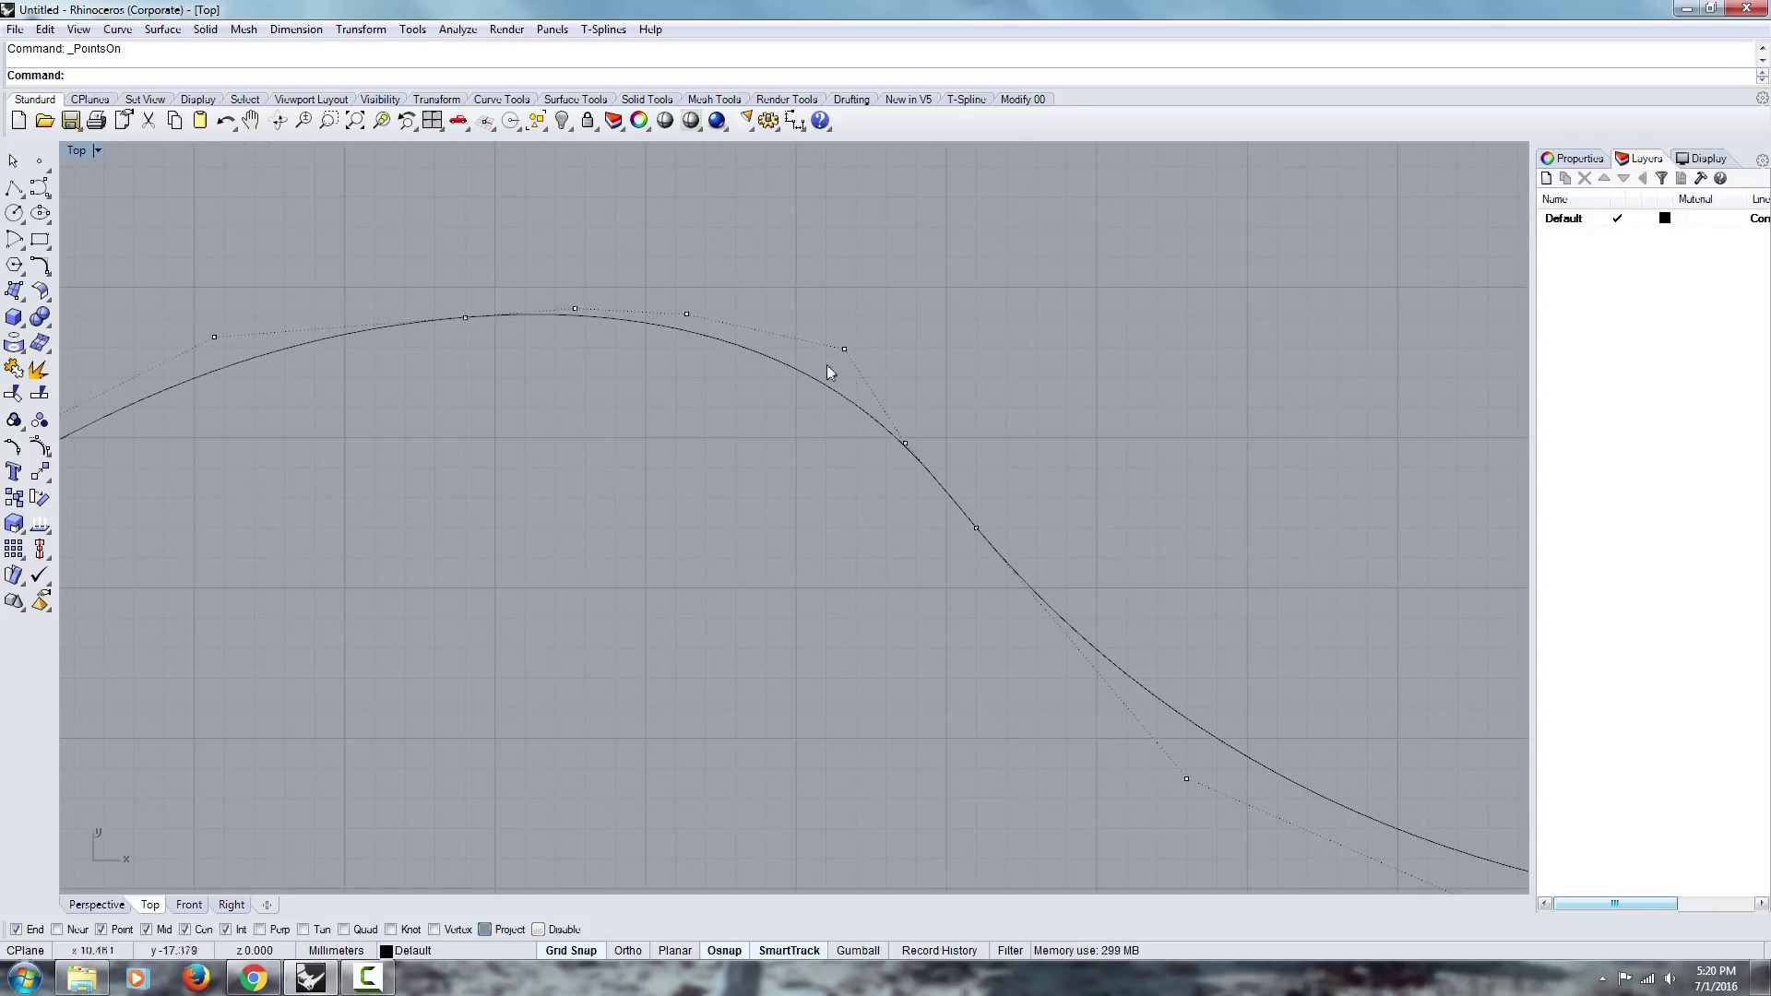
scroll(964, 581, down, 3)
right_drag(933, 577, 744, 553)
scroll(1130, 535, down, 3)
scroll(812, 552, down, 3)
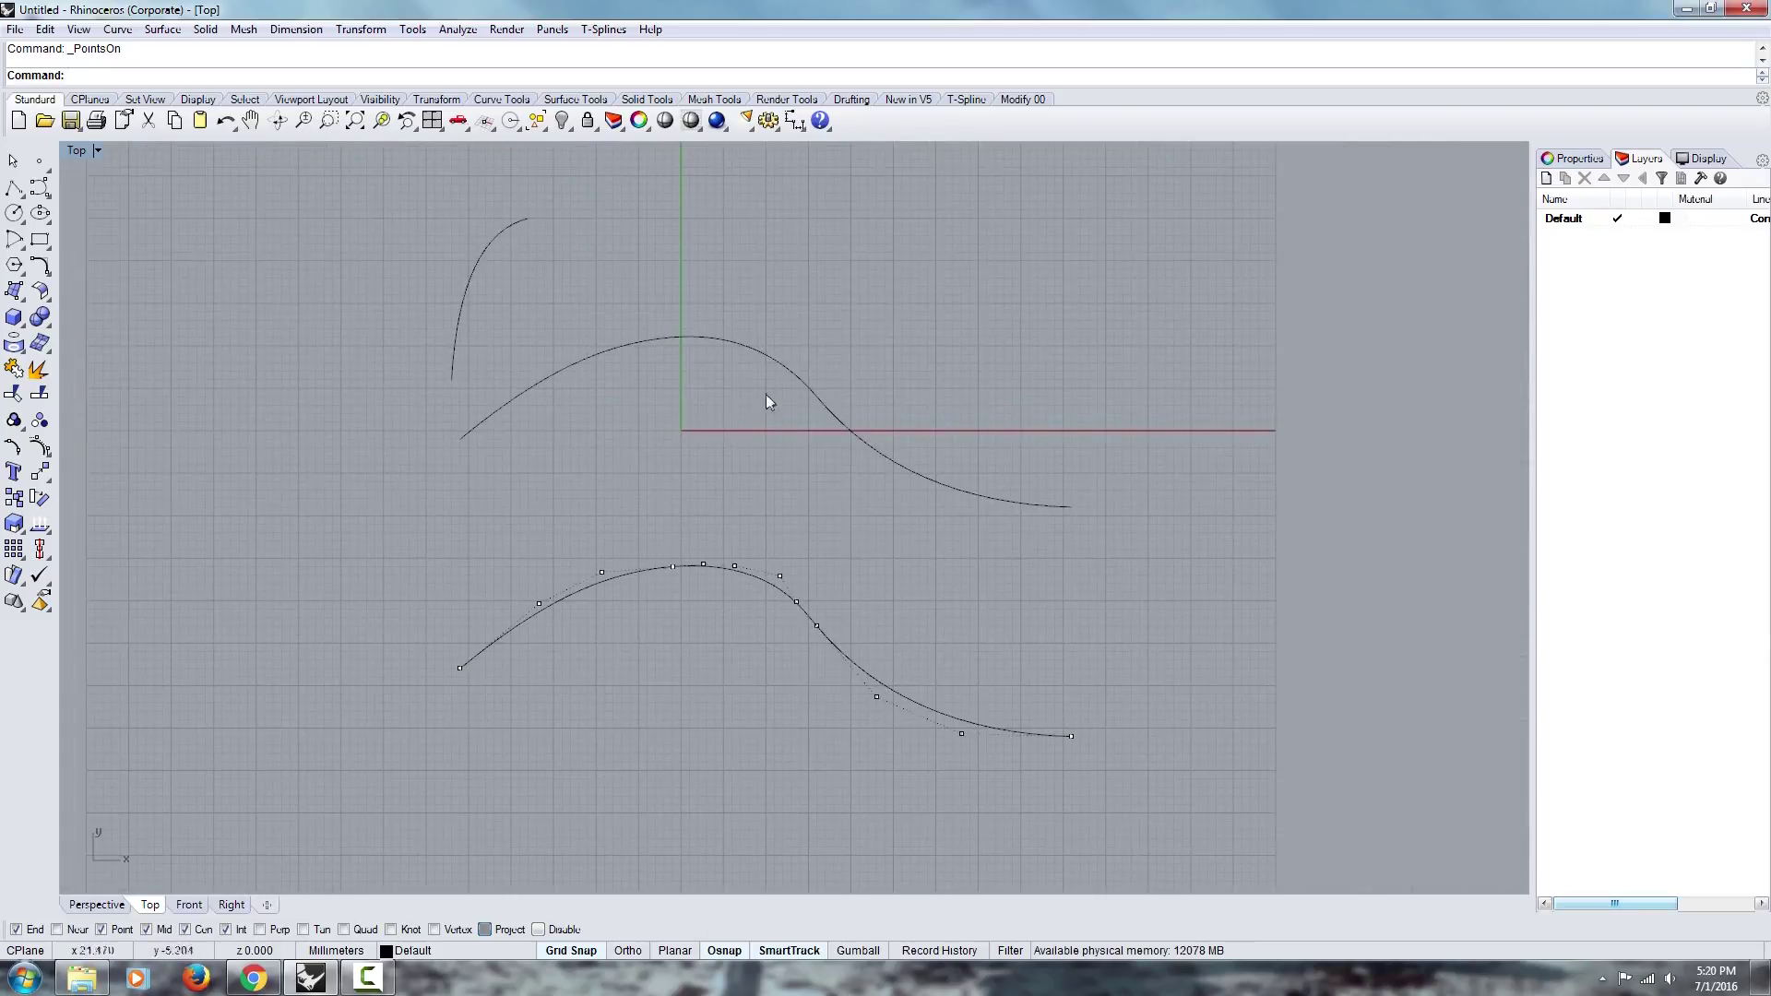
key(Escape)
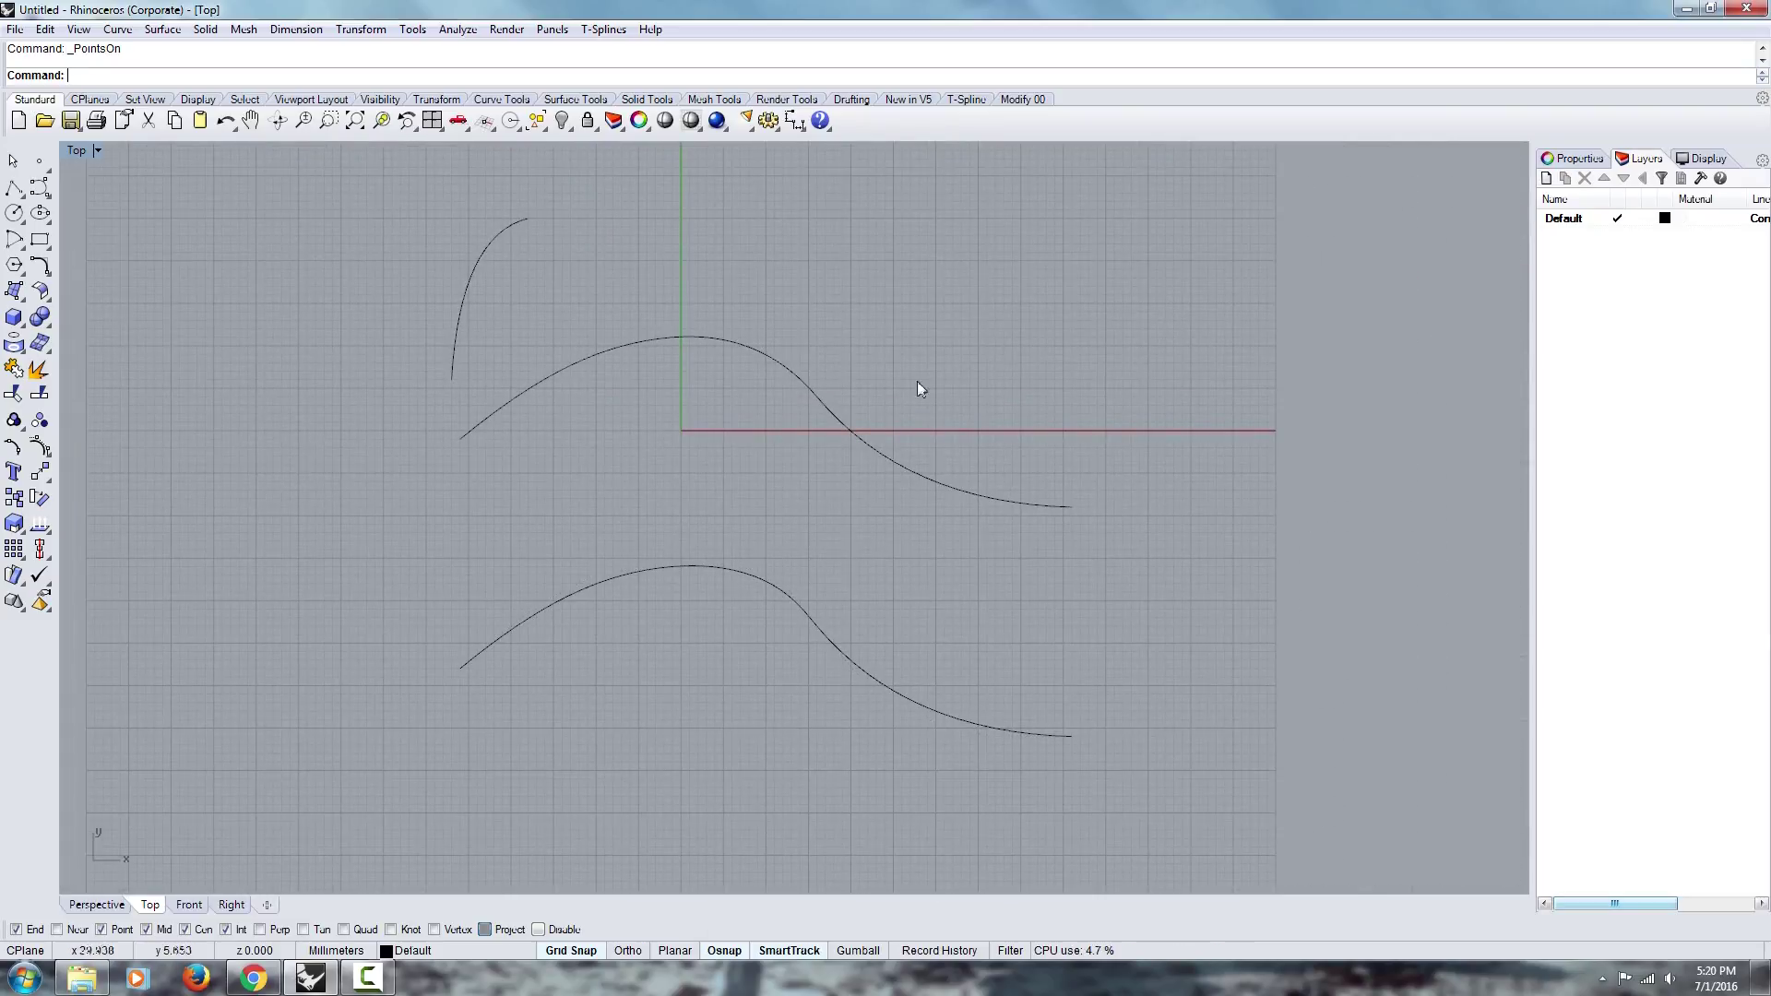